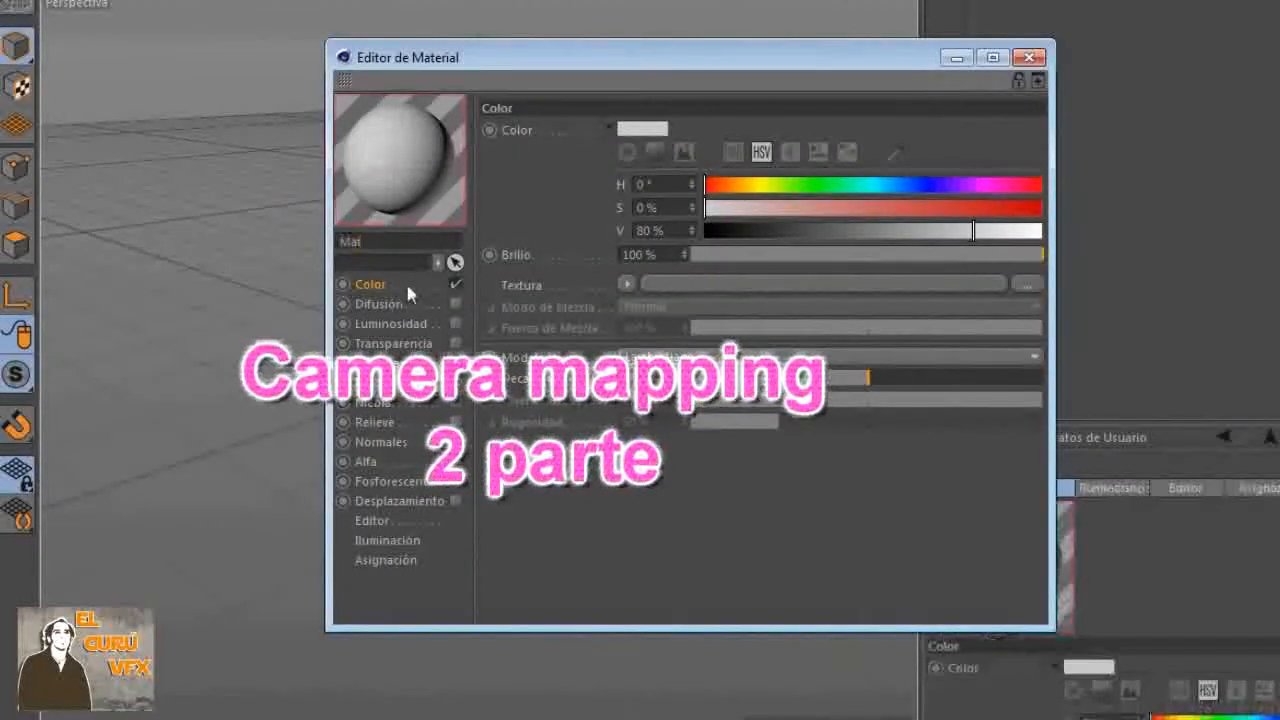
Load the layered Photoshop file wonderful-egypt-awesome-hd-wallpaper-wj5n30 as the material's Color texture, without copying it to the document directory
{"action": "left_click", "coordinate": [1028, 285]}
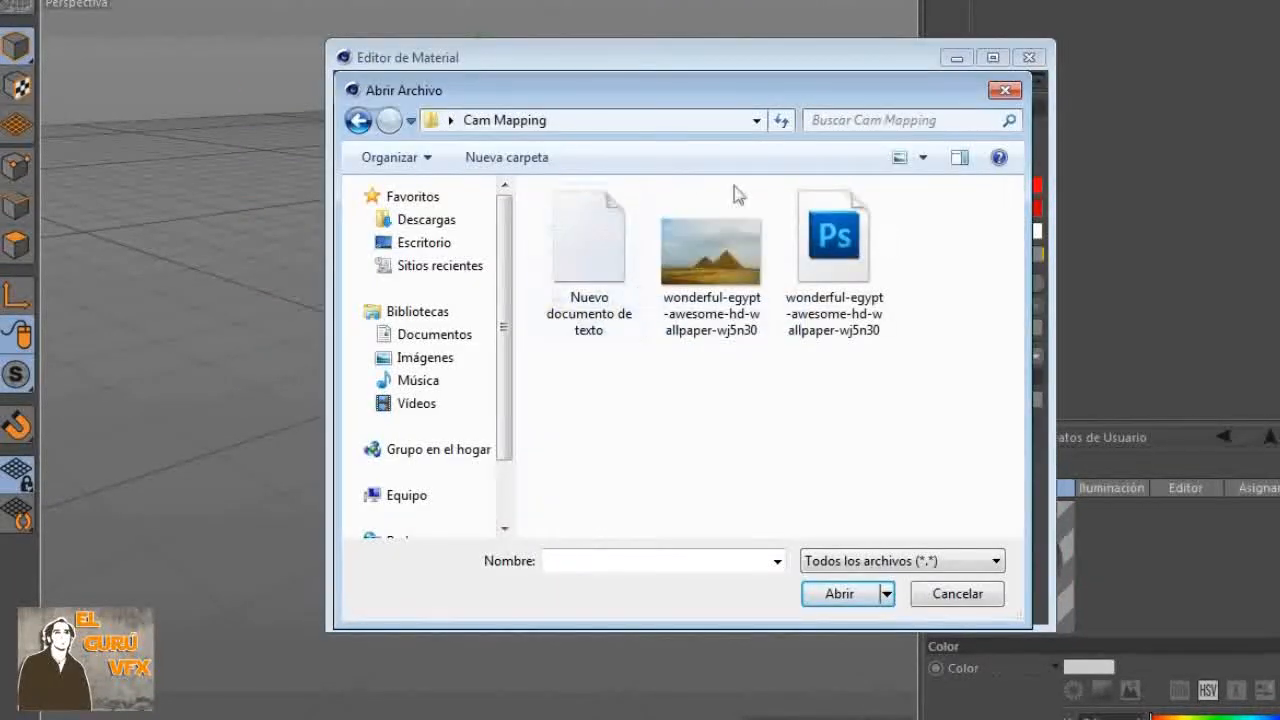
{"action": "left_click", "coordinate": [822, 258]}
{"action": "left_click", "coordinate": [846, 598]}
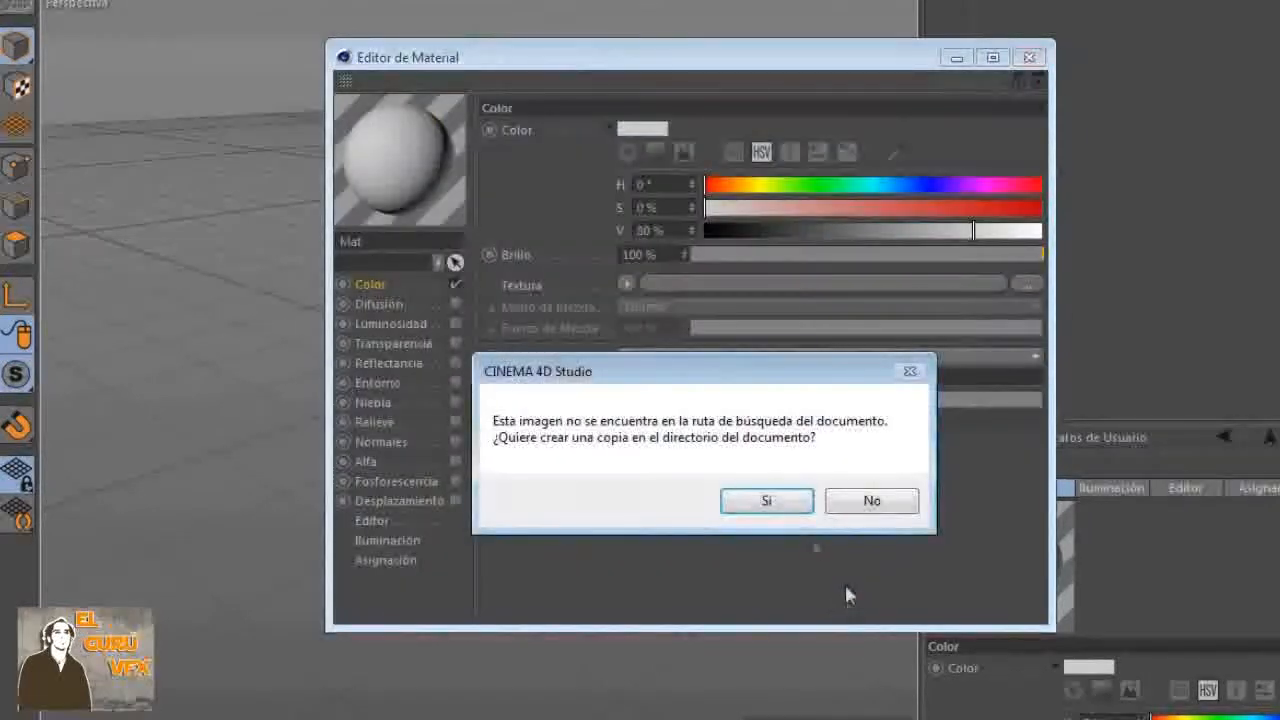
{"action": "left_click", "coordinate": [871, 512]}
{"action": "left_click", "coordinate": [1028, 57]}
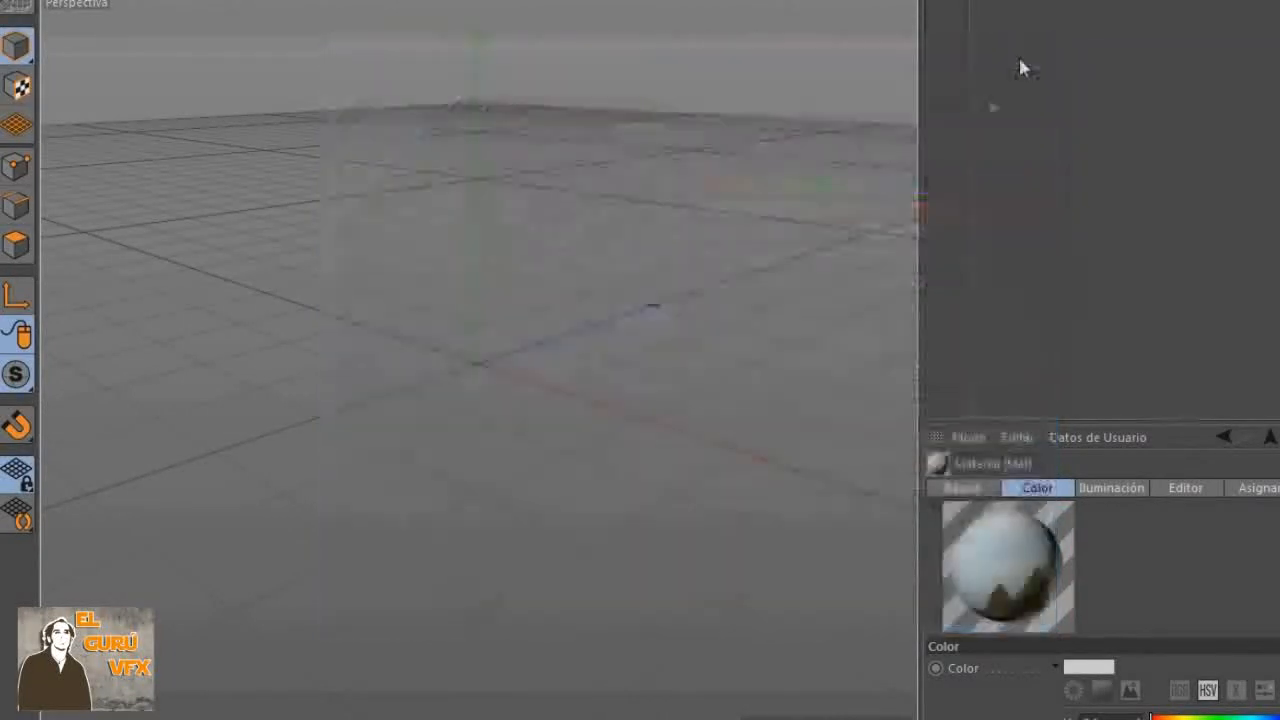
Set the render output size to 2254 × 1500 pixels to match the texture image's resolution
{"action": "left_click_drag", "start_coordinate": [868, 2], "coordinate": [964, 2]}
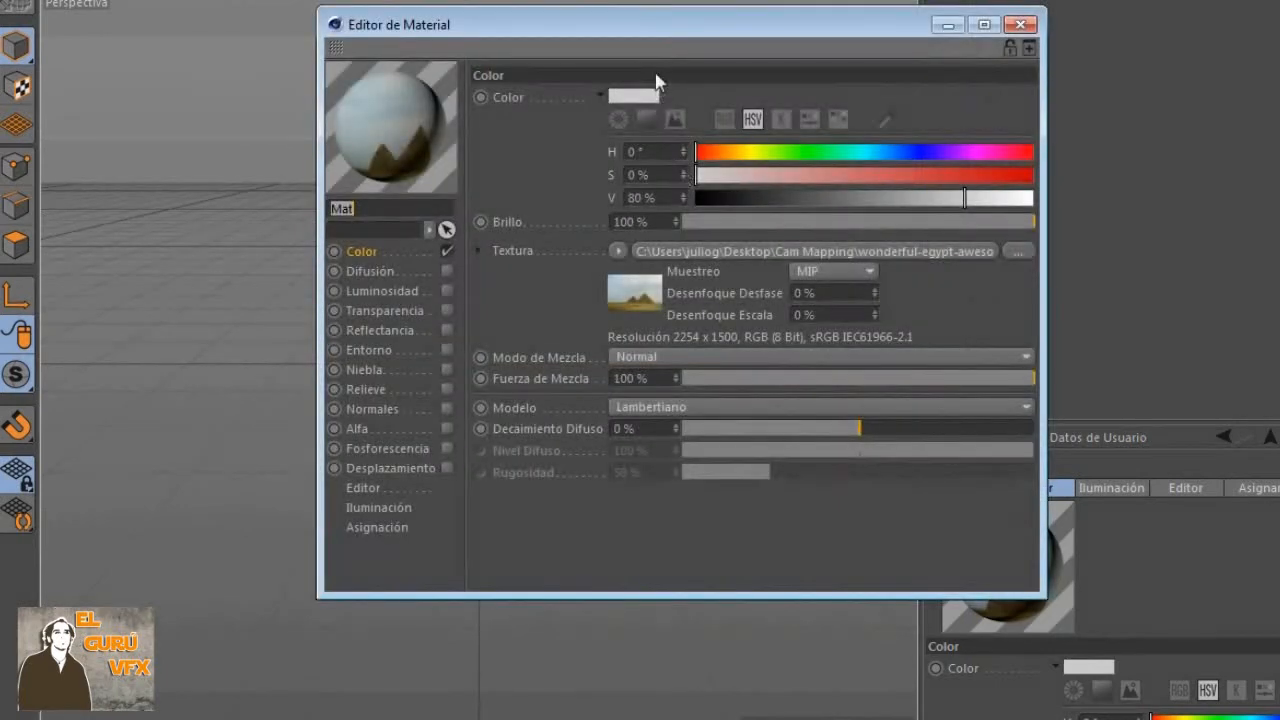
{"action": "left_click_drag", "start_coordinate": [641, 33], "coordinate": [1092, 25]}
{"action": "key", "text": "ctrl+b"}
{"action": "left_click_drag", "start_coordinate": [546, 0], "coordinate": [449, 190]}
{"action": "left_click_drag", "start_coordinate": [1180, 35], "coordinate": [1020, 35]}
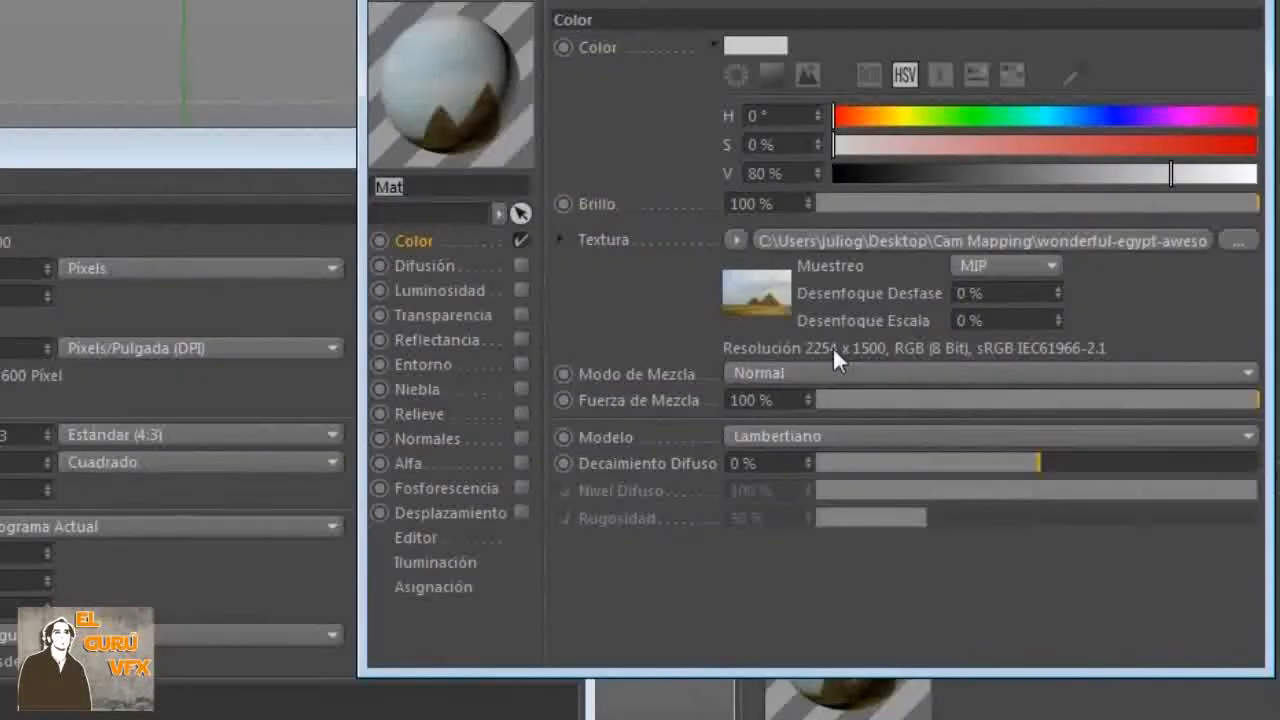
{"action": "left_click_drag", "start_coordinate": [14, 267], "coordinate": [0, 268]}
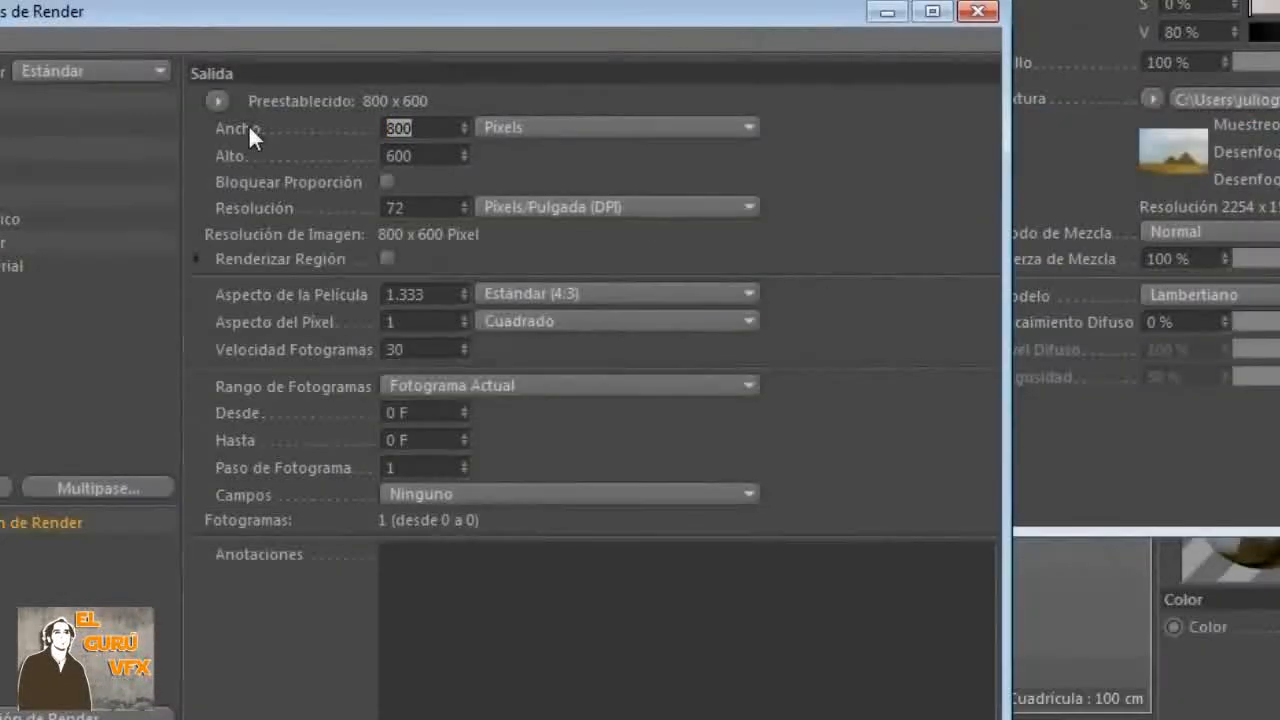
{"action": "type", "text": "2254"}
{"action": "key", "text": "Return"}
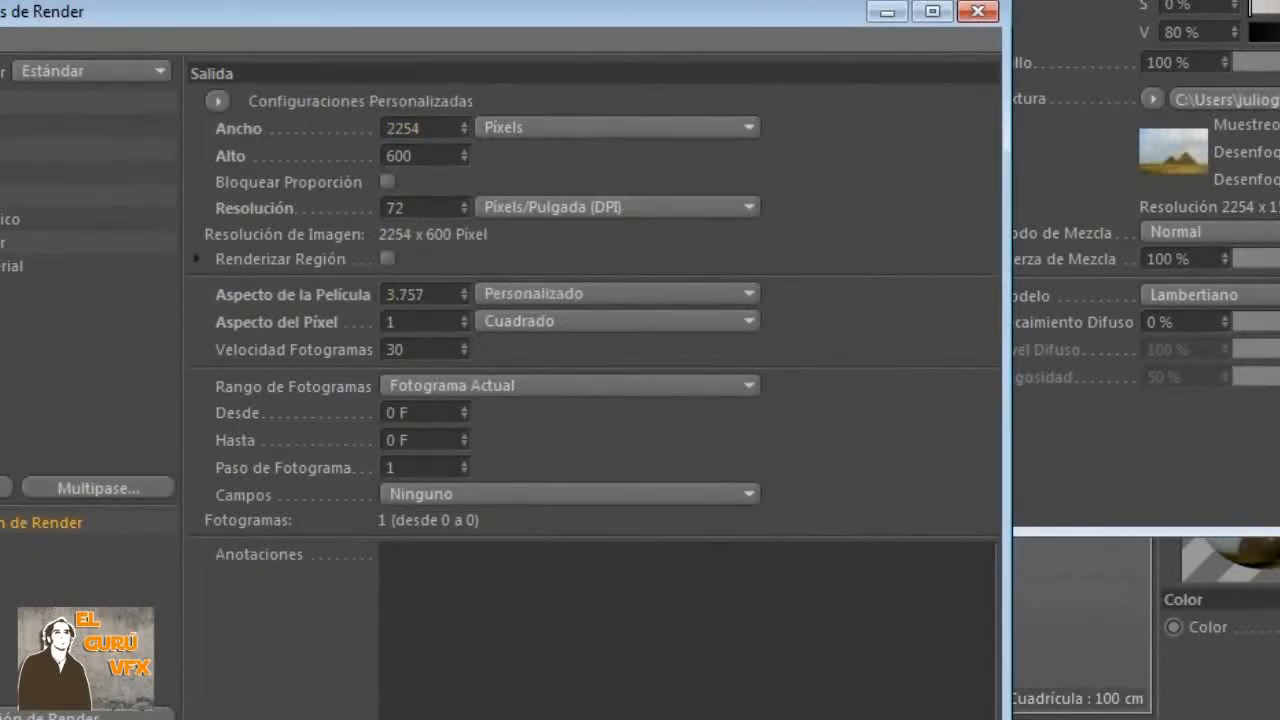
{"action": "key", "text": "Tab"}
{"action": "key", "text": "Return"}
{"action": "left_click", "coordinate": [977, 12]}
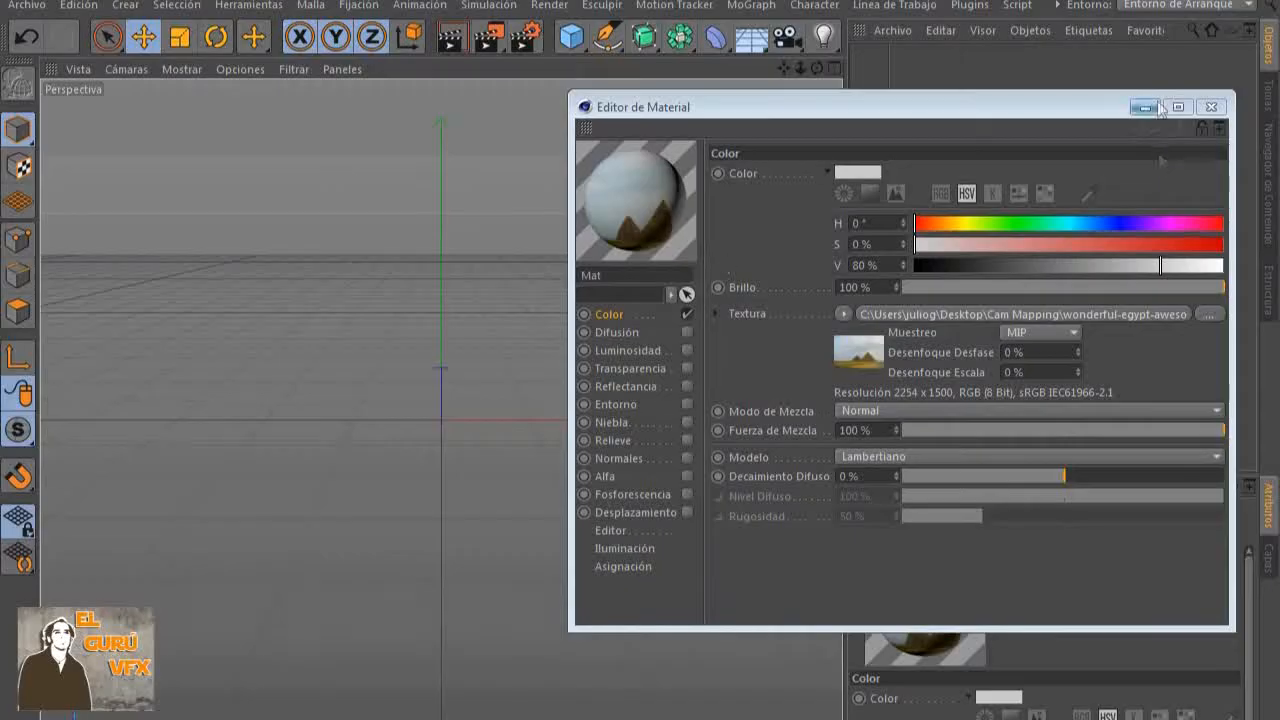
{"action": "left_click", "coordinate": [1211, 106]}
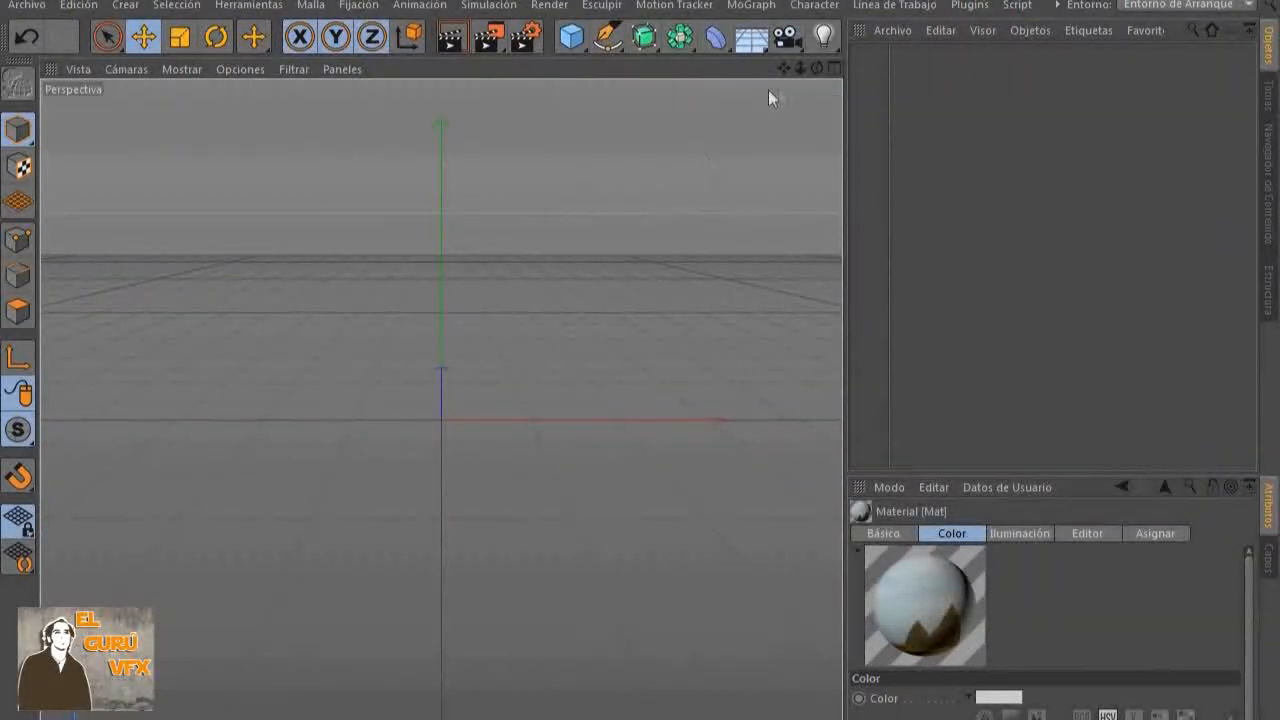
Add a background (Fondo) object to the scene and apply the pyramid photo material to it
{"action": "left_click_drag", "start_coordinate": [816, 74], "coordinate": [780, 158]}
{"action": "left_click_drag", "start_coordinate": [823, 70], "coordinate": [822, 46]}
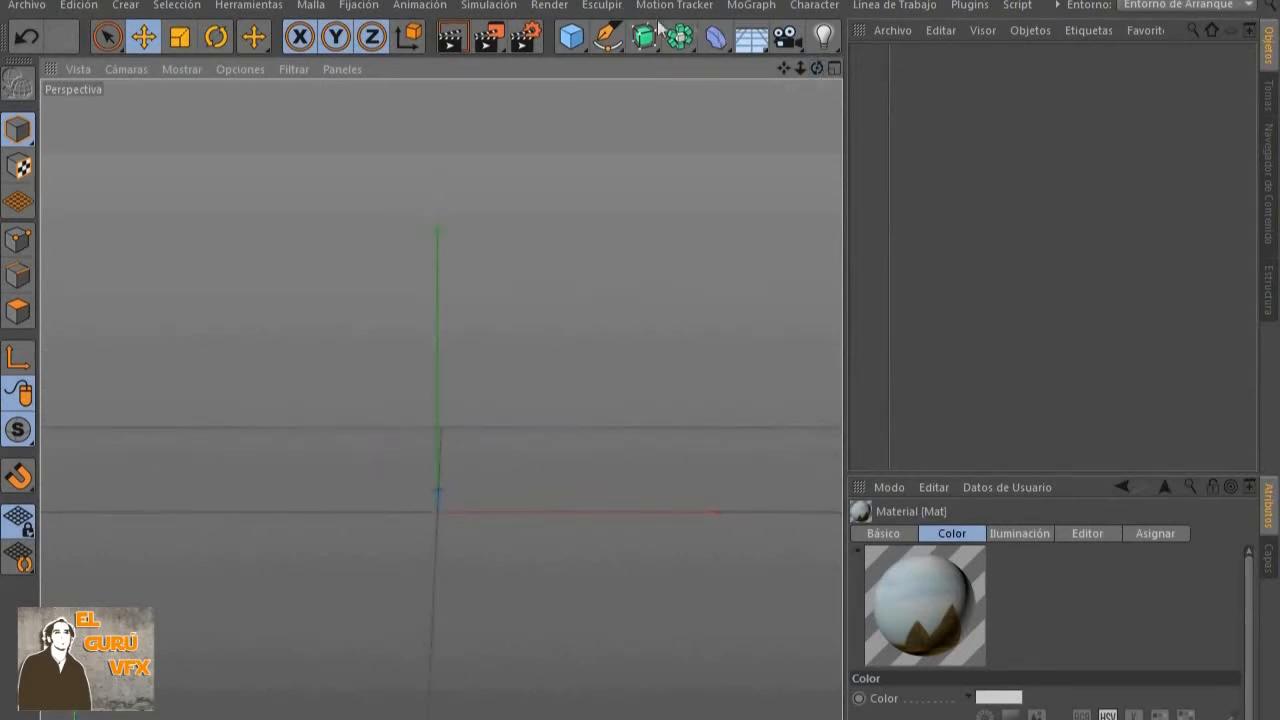
{"action": "left_click", "coordinate": [751, 37]}
{"action": "left_click", "coordinate": [840, 206]}
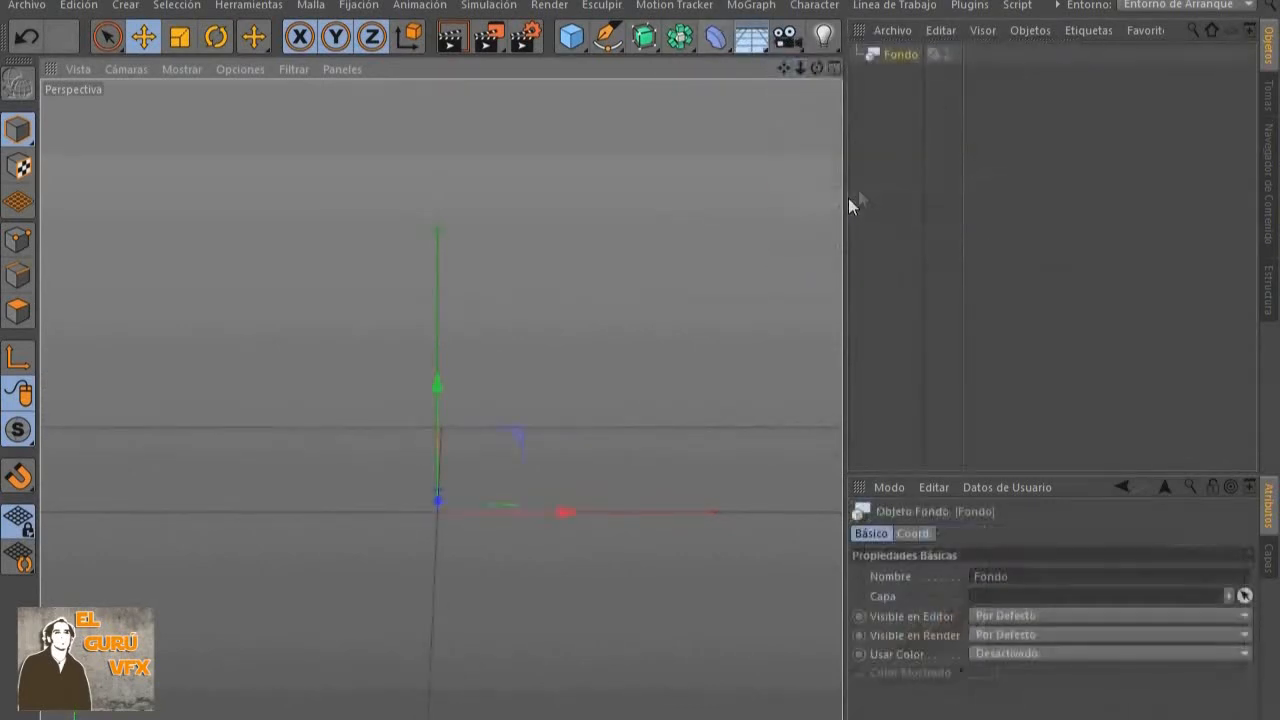
{"action": "left_click_drag", "start_coordinate": [846, 129], "coordinate": [745, 154]}
Orbit the perspective view so the ground grid's horizon lines up with the photo's horizon
{"action": "mouse_move", "coordinate": [822, 70]}
{"action": "left_mouse_down"}
{"action": "mouse_move", "coordinate": [822, 92]}
{"action": "mouse_move", "coordinate": [827, 82]}
{"action": "left_mouse_up"}
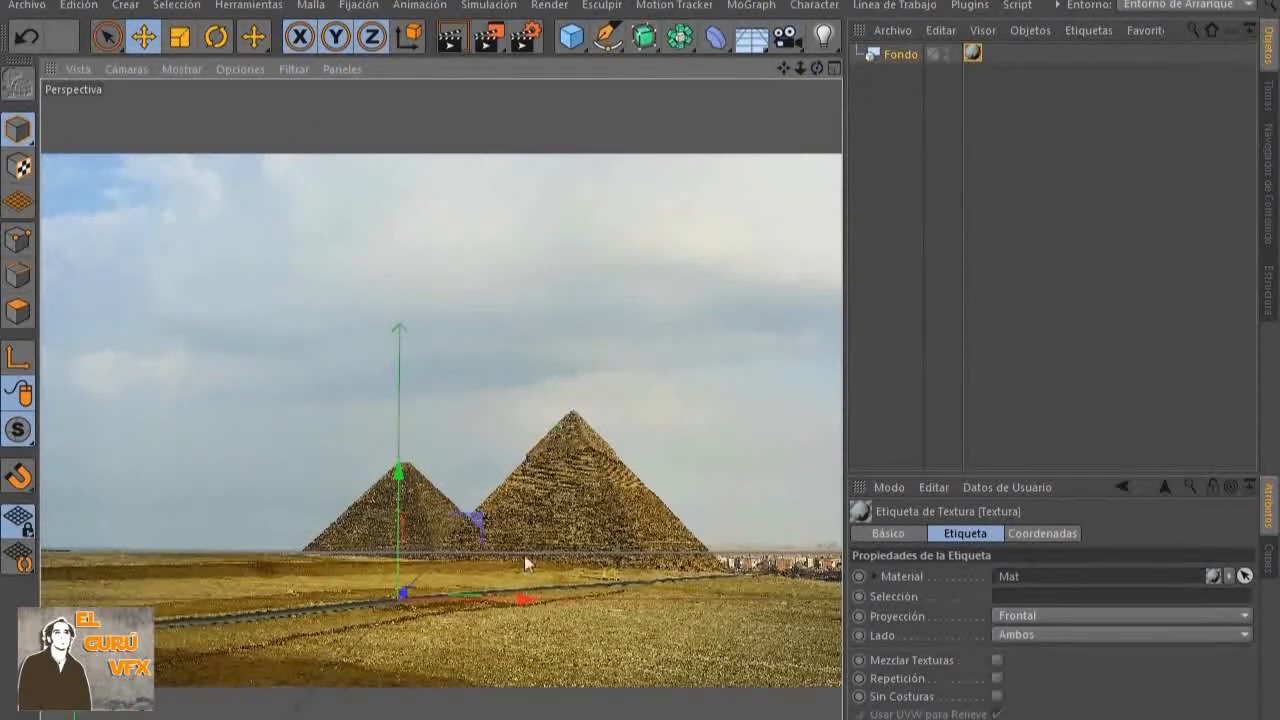
{"action": "left_click_drag", "start_coordinate": [816, 69], "coordinate": [816, 72]}
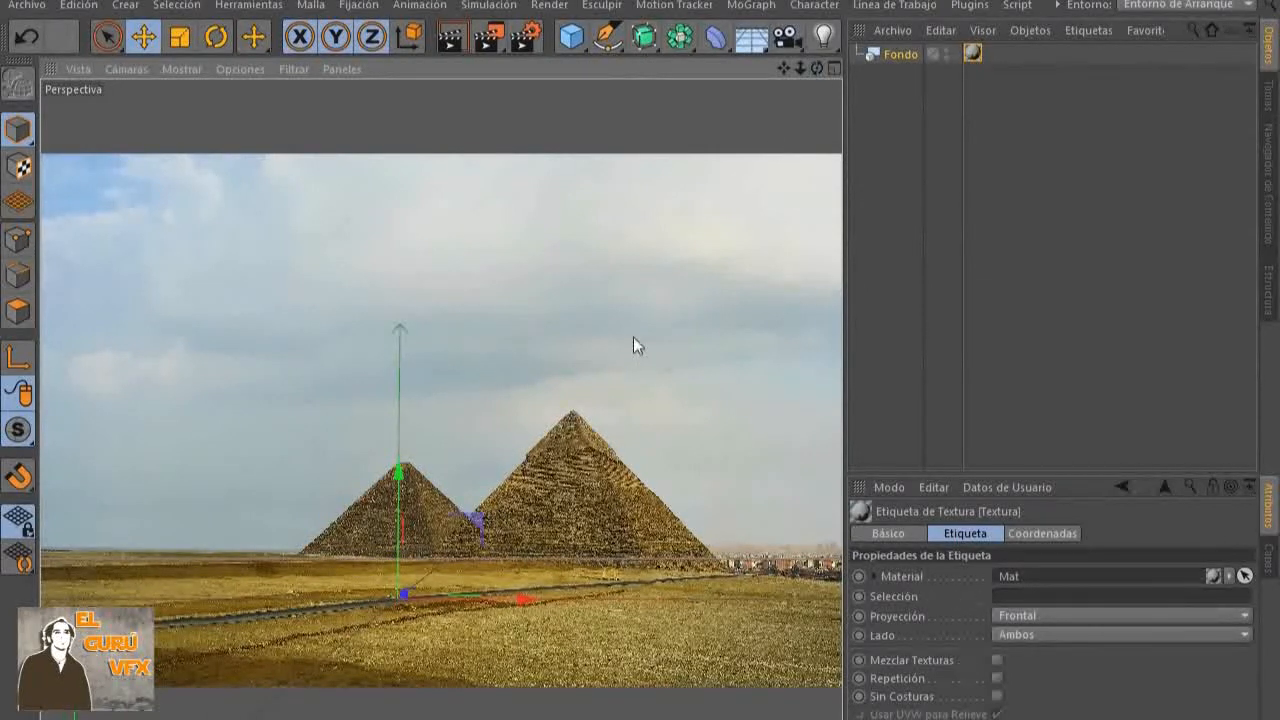
{"action": "left_click", "coordinate": [979, 181]}
{"action": "left_click", "coordinate": [899, 56]}
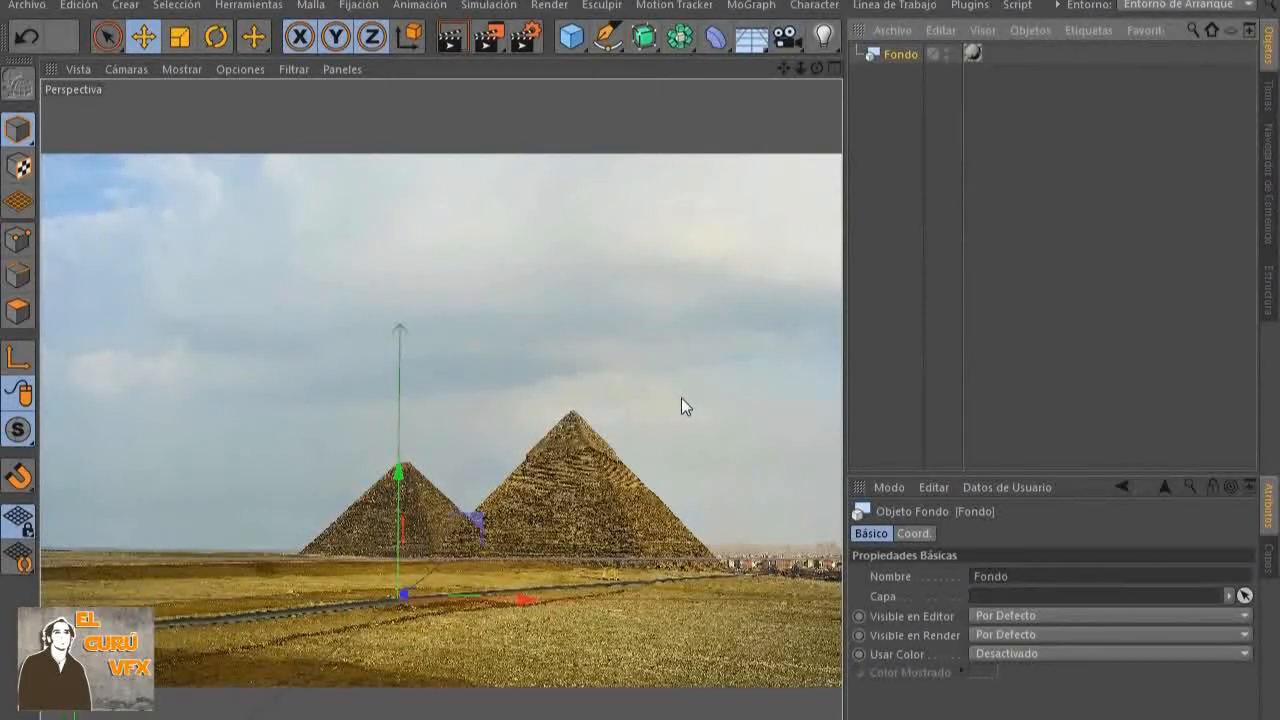
Create a camera from the current view and lock it with a Protection (Protección) tag
{"action": "left_click", "coordinate": [786, 37]}
{"action": "right_click", "coordinate": [872, 58]}
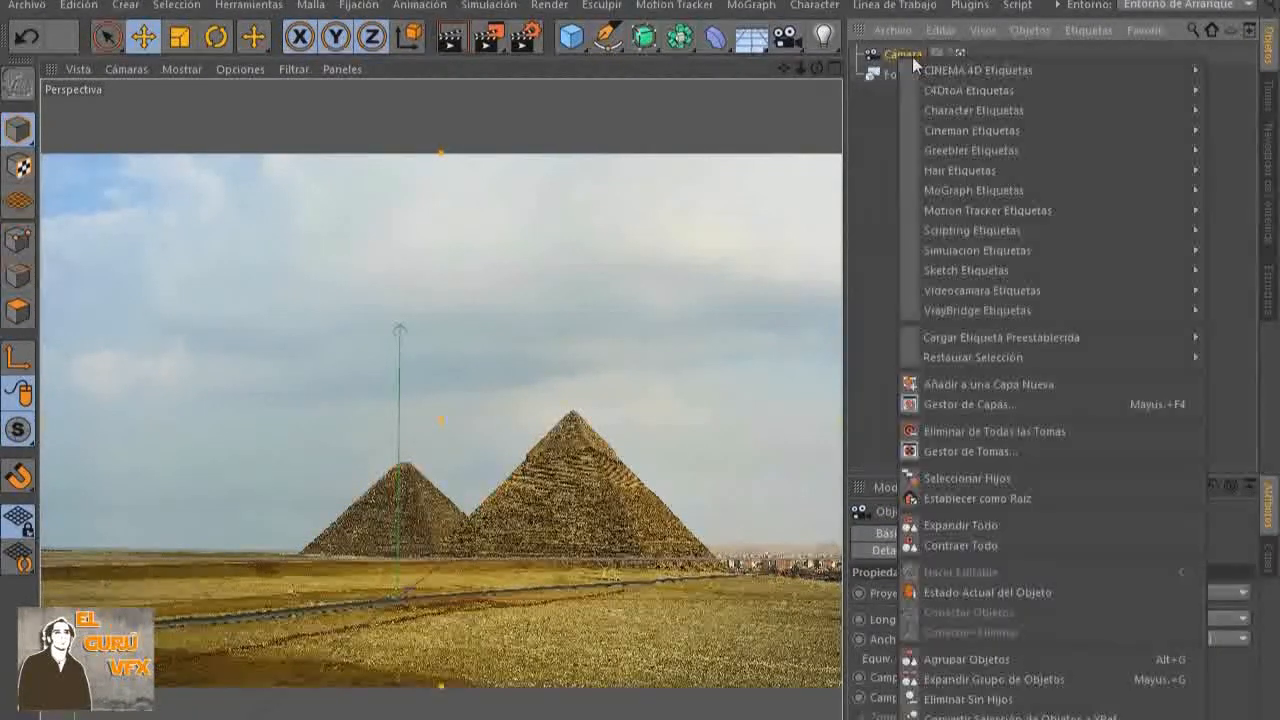
{"action": "mouse_move", "coordinate": [1002, 69]}
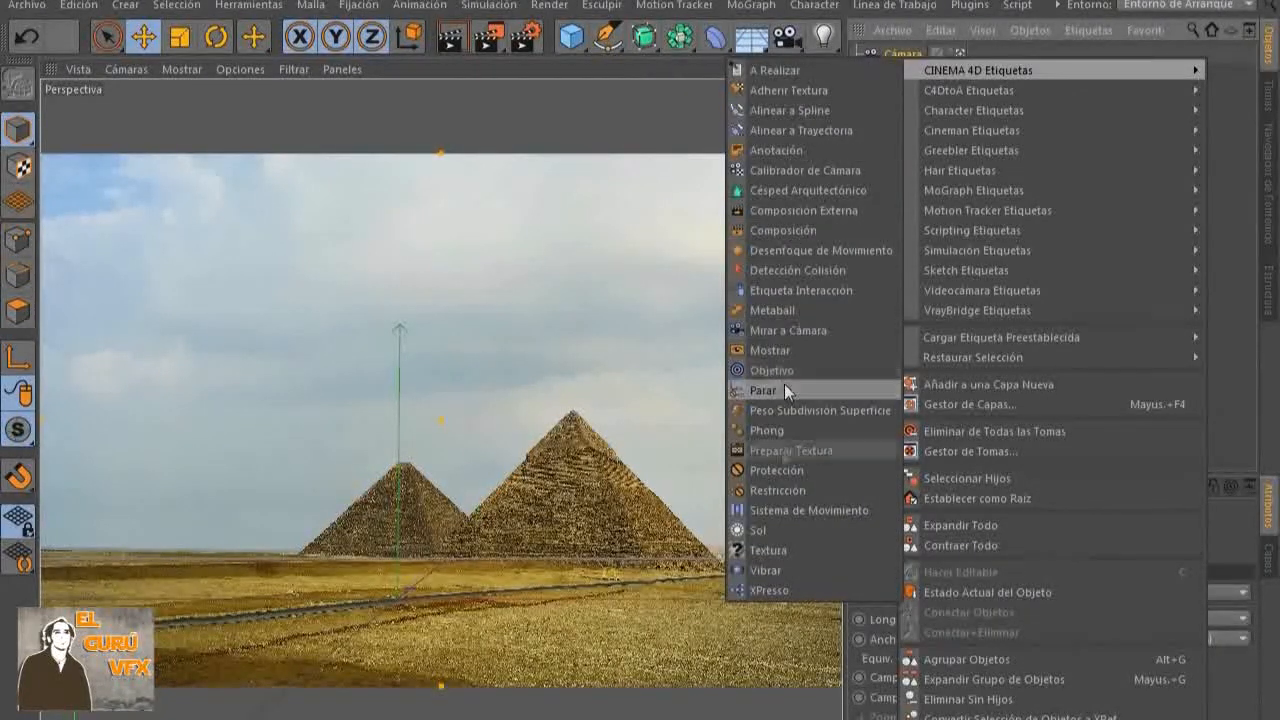
{"action": "left_click", "coordinate": [793, 470]}
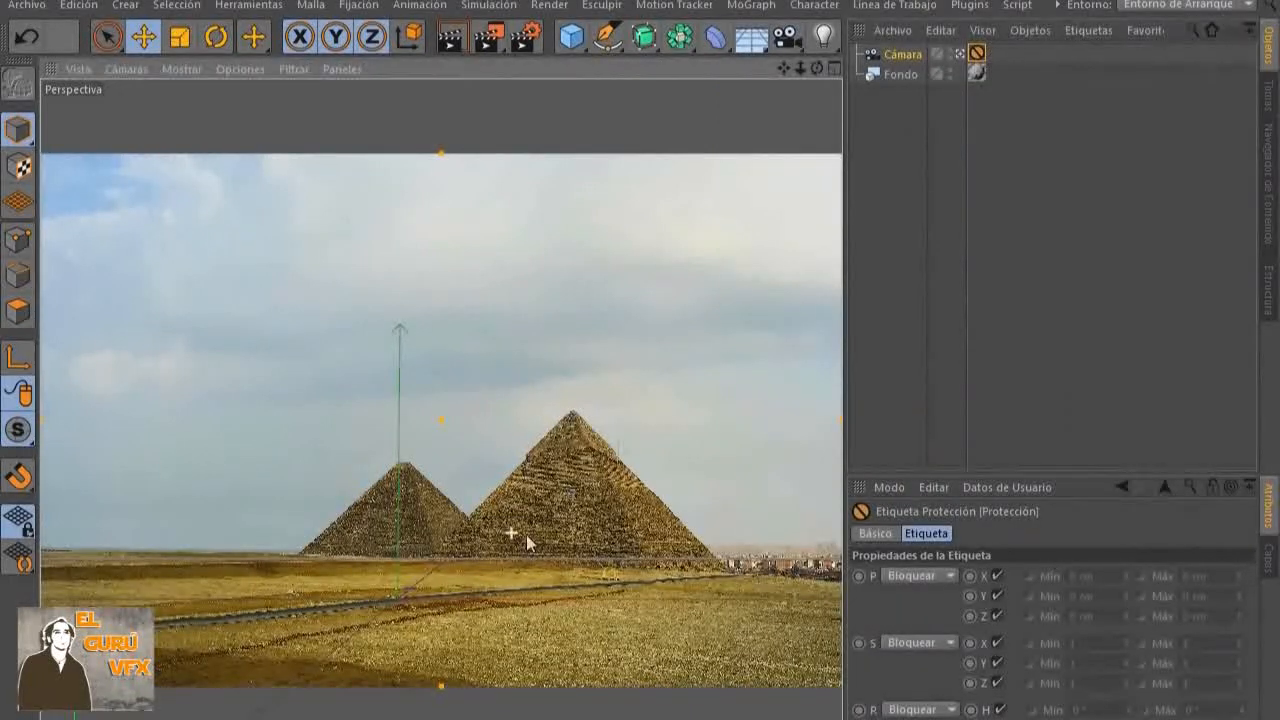
{"action": "left_click", "coordinate": [906, 54]}
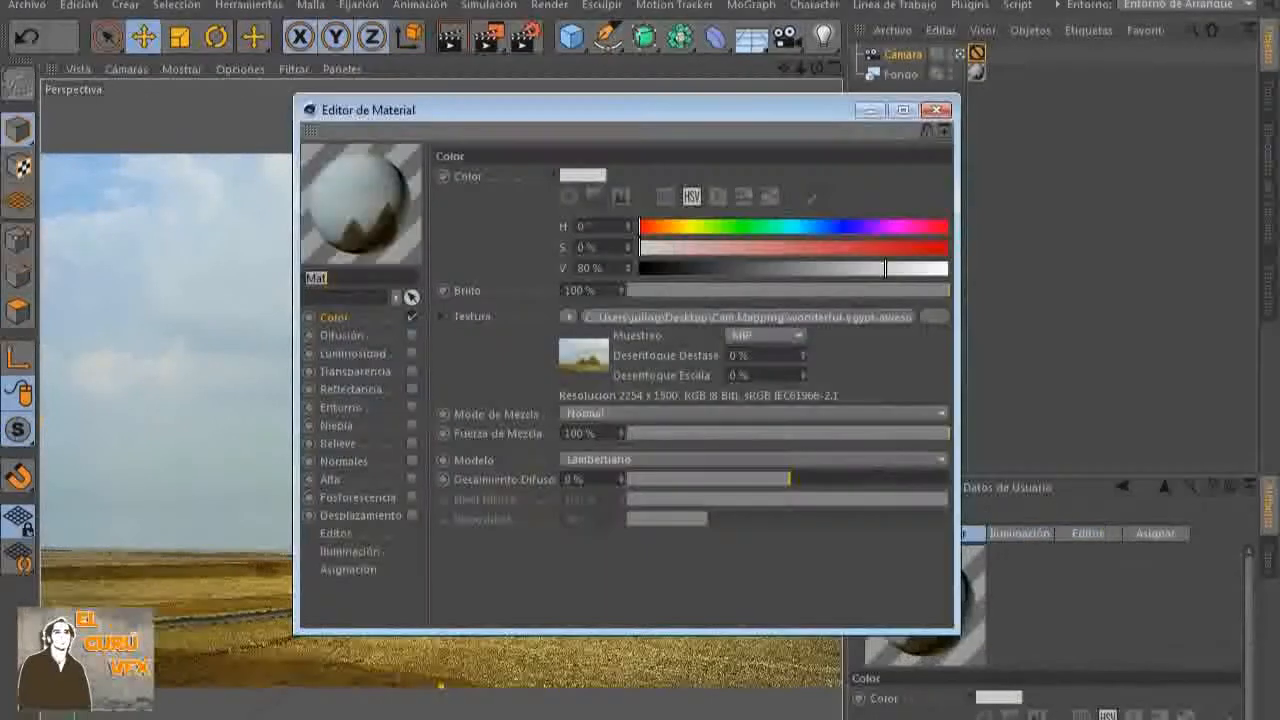
Assign only the Photoshop layer "1 p" to the material's Color texture, with Generate Alpha enabled
{"action": "left_click_drag", "start_coordinate": [405, 110], "coordinate": [709, 96]}
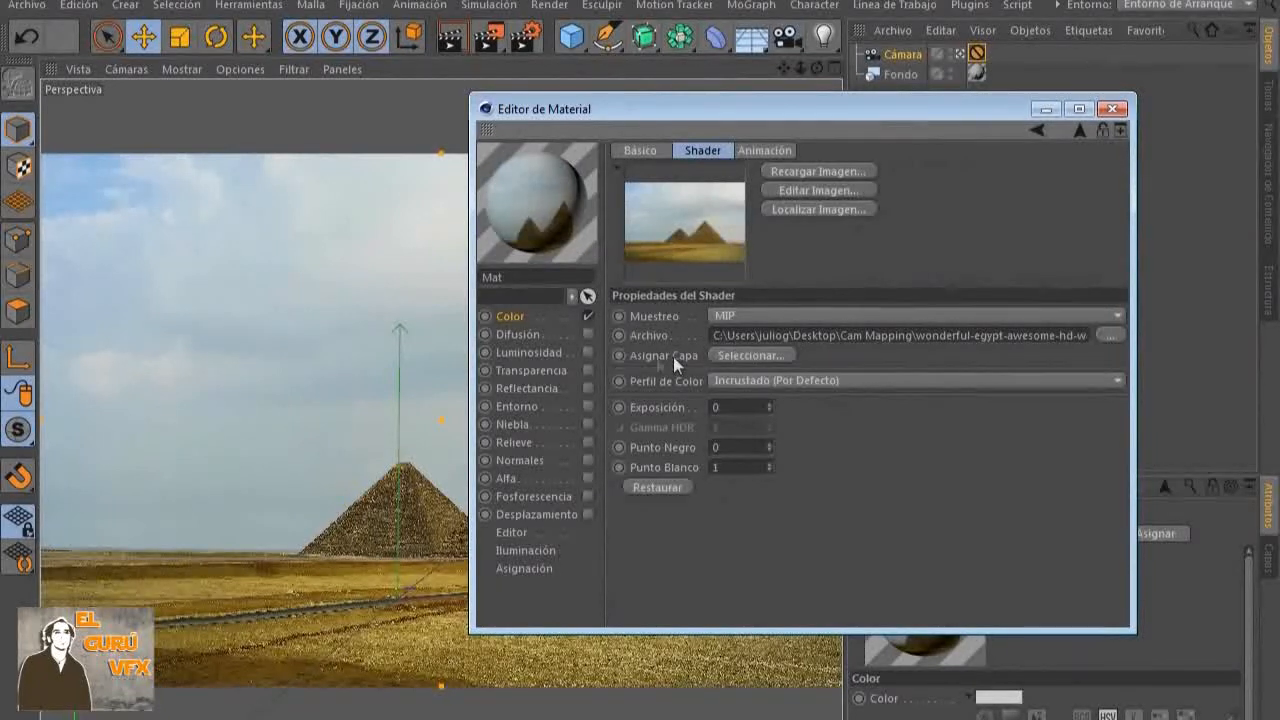
{"action": "left_click", "coordinate": [762, 358]}
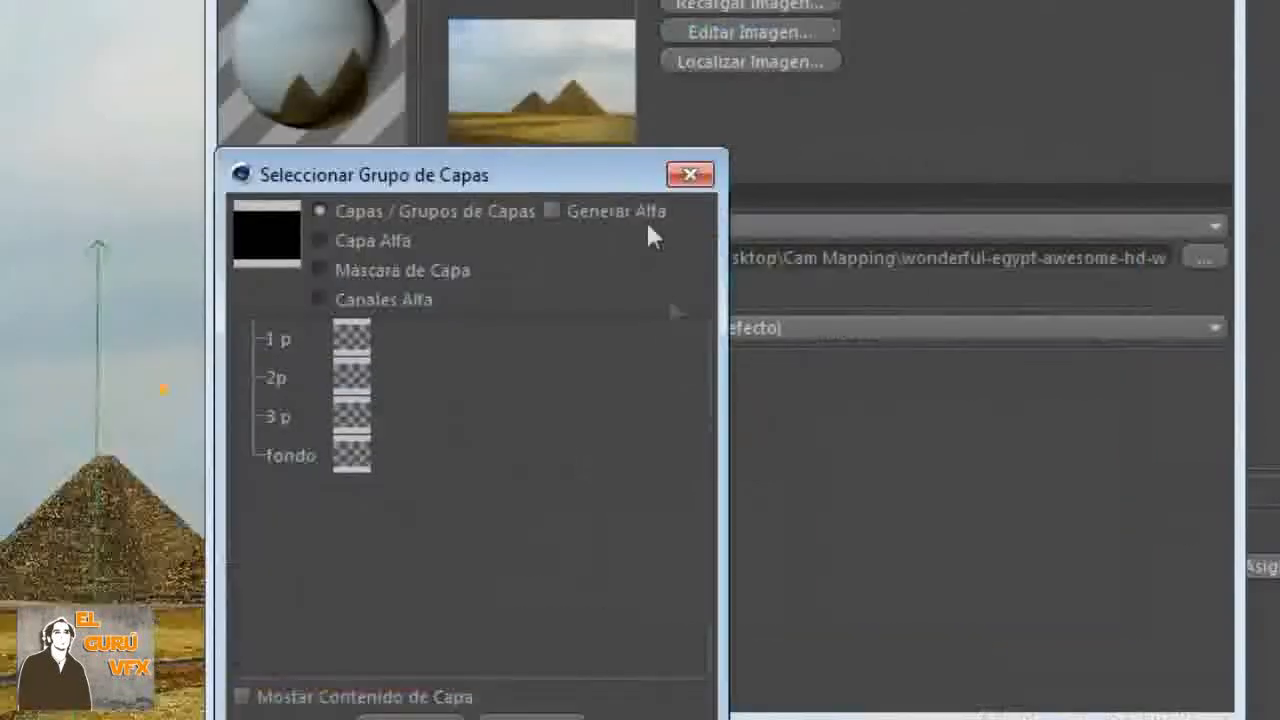
{"action": "left_click_drag", "start_coordinate": [580, 184], "coordinate": [846, 194]}
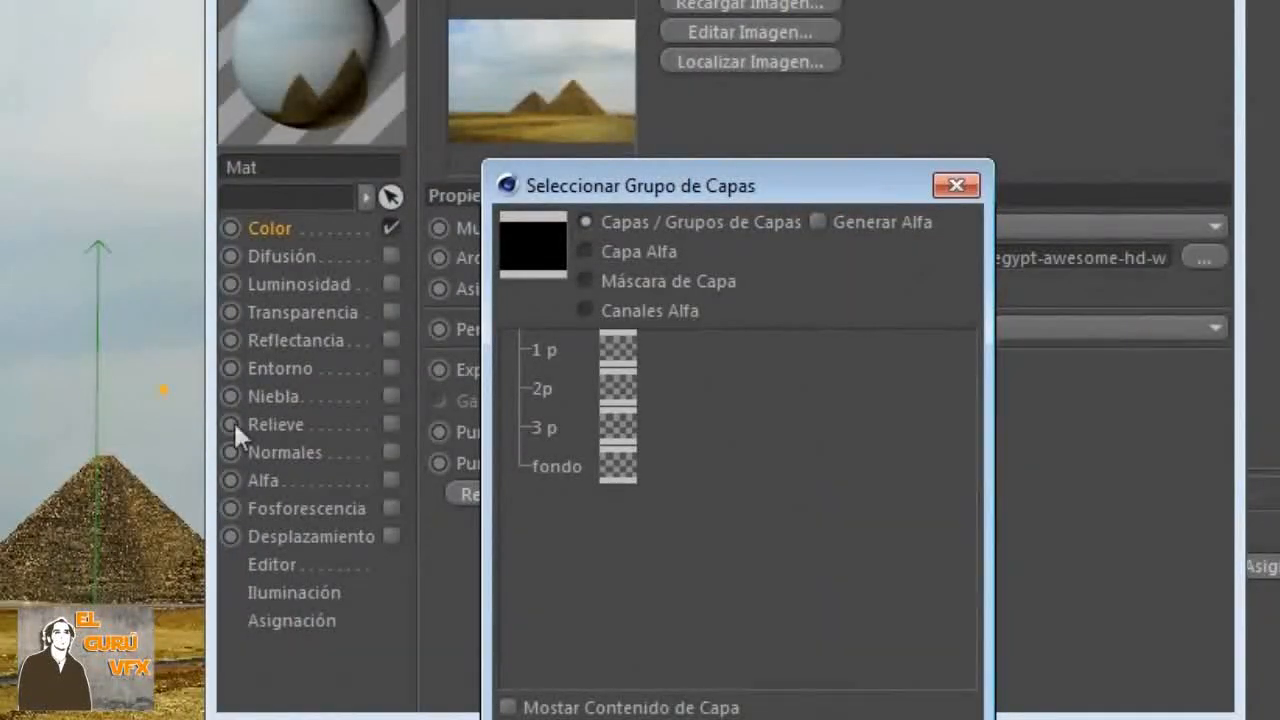
{"action": "left_click", "coordinate": [598, 354]}
{"action": "left_click", "coordinate": [818, 222]}
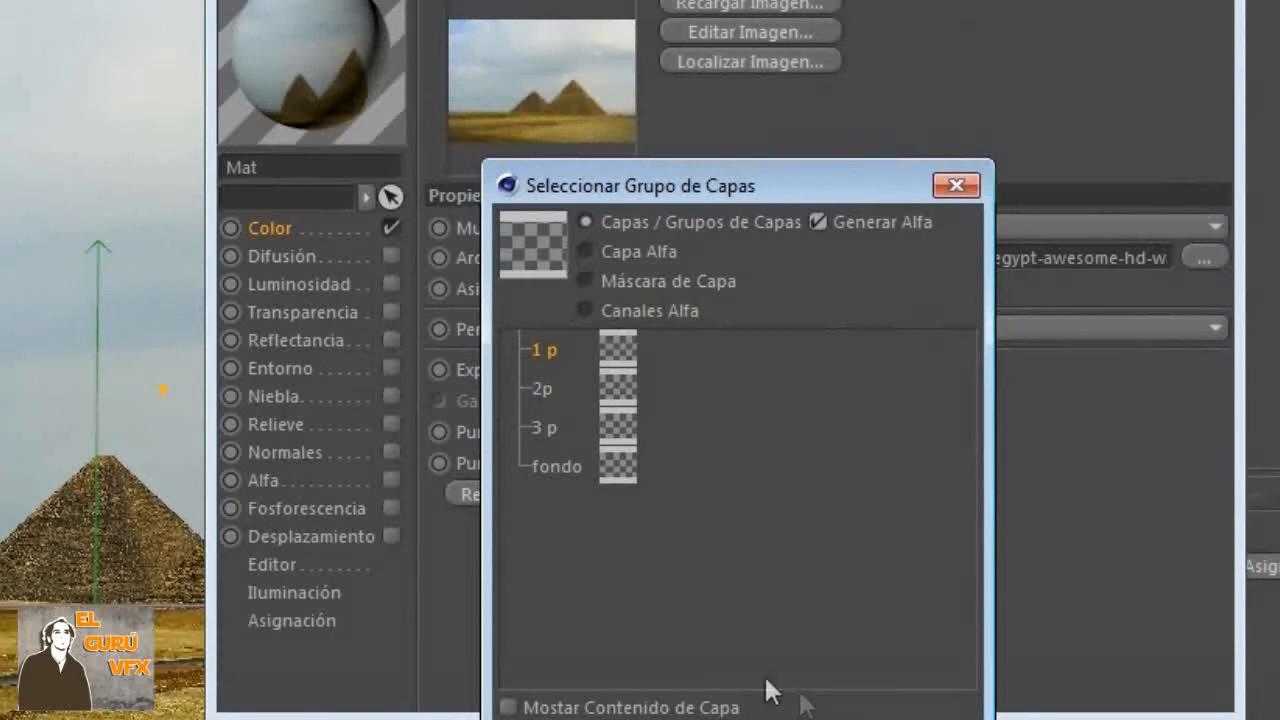
{"action": "key", "text": "Return"}
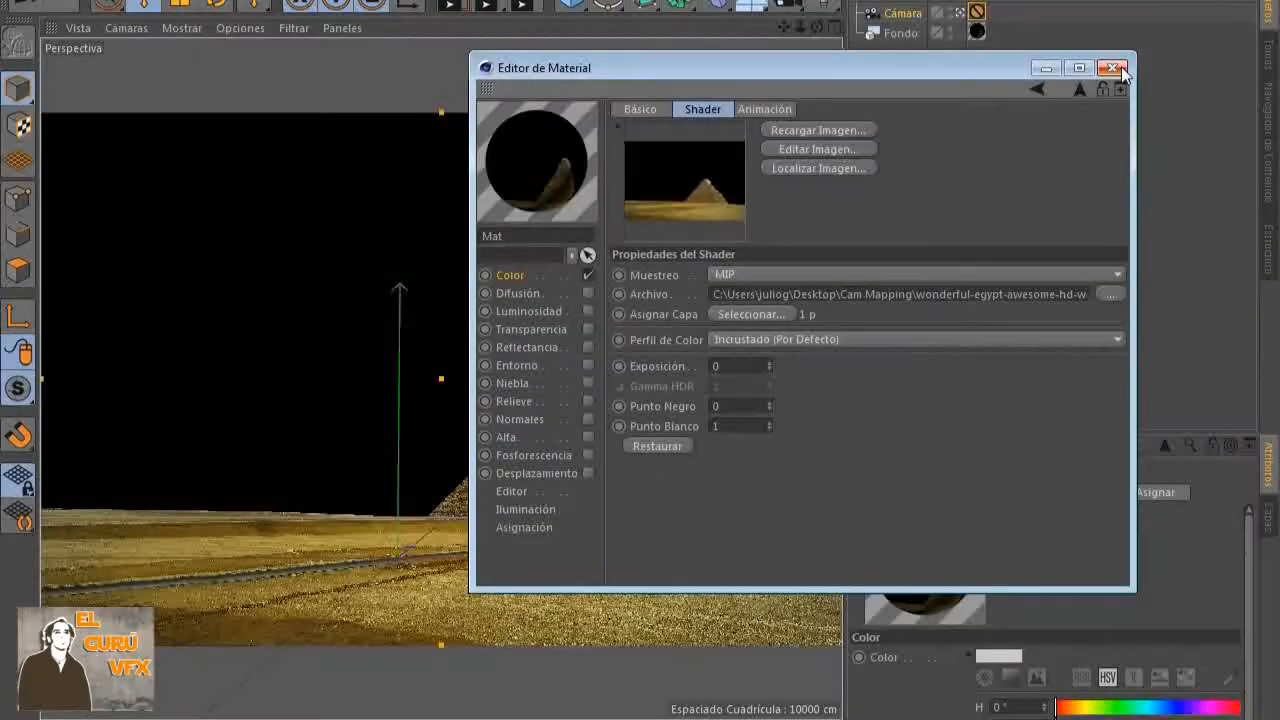
{"action": "left_click", "coordinate": [1114, 70]}
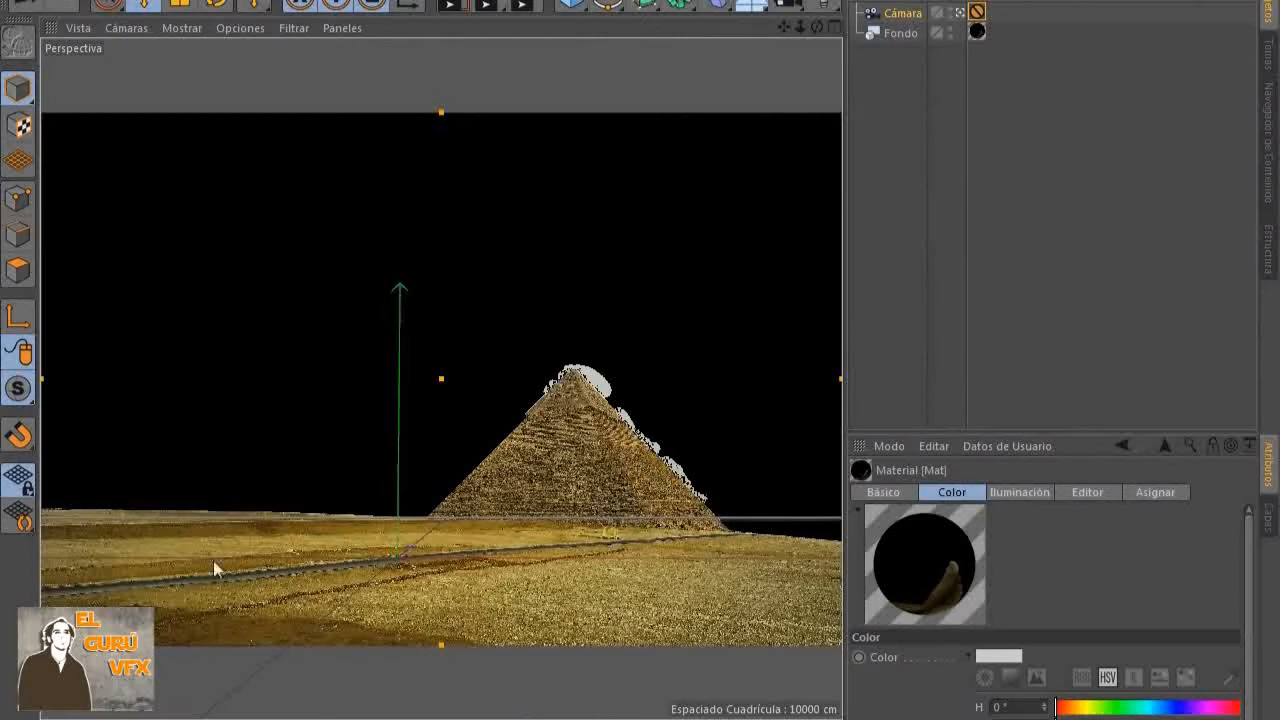
Add a plane, enlarge it to about 1104 × 1357 cm and raise it toward the foreground sand
{"action": "left_click", "coordinate": [571, 5]}
{"action": "left_click", "coordinate": [803, 60]}
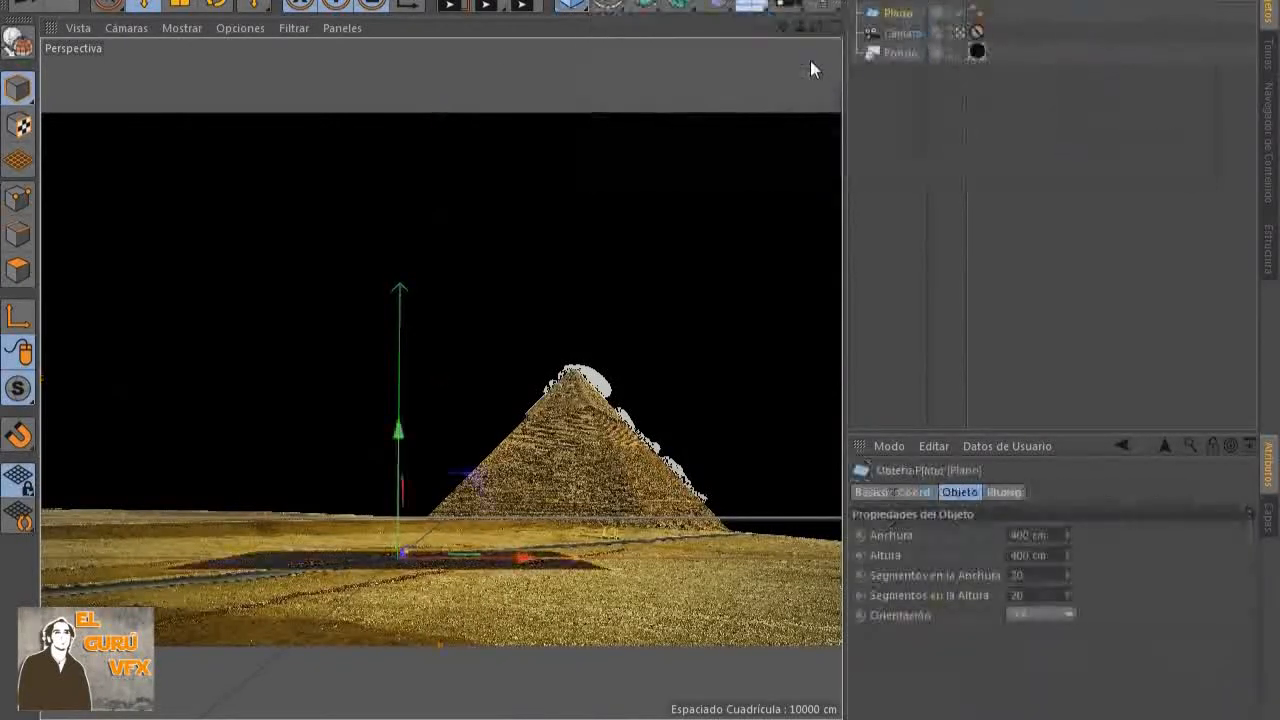
{"action": "left_click_drag", "start_coordinate": [410, 555], "coordinate": [416, 541]}
{"action": "left_click_drag", "start_coordinate": [562, 562], "coordinate": [770, 558]}
{"action": "left_click_drag", "start_coordinate": [388, 456], "coordinate": [385, 428]}
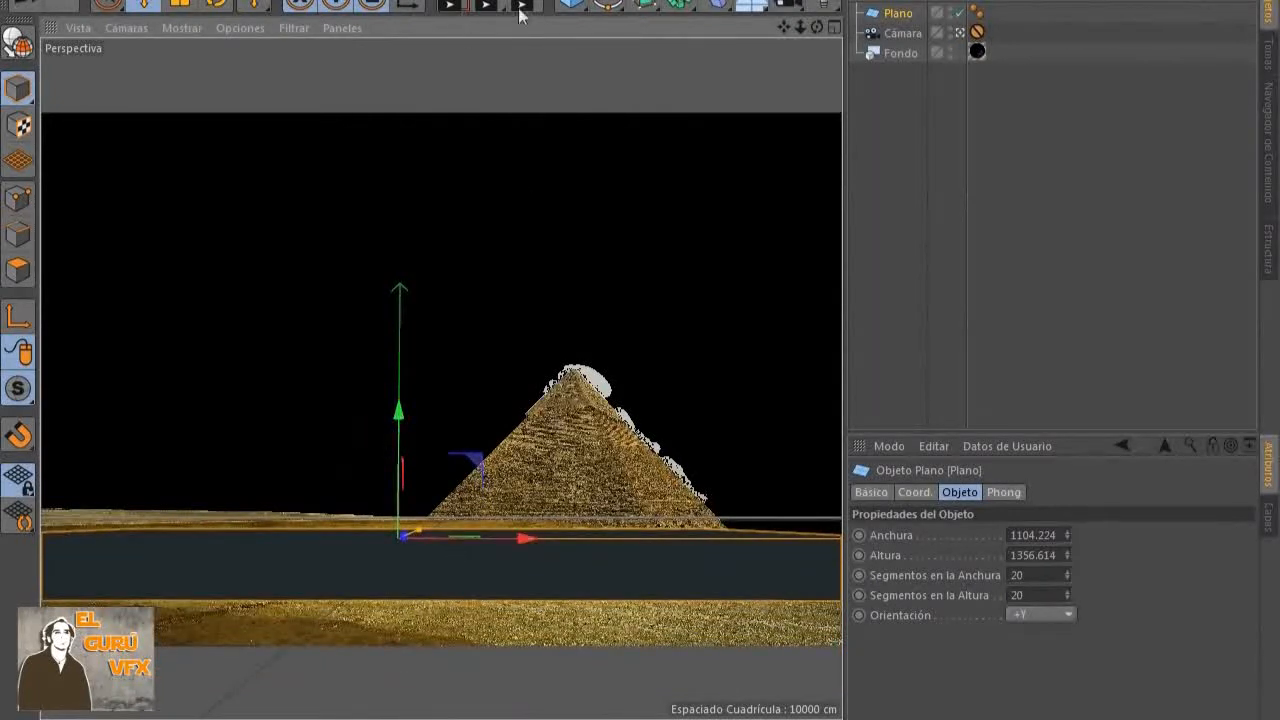
Tilt the plane, scale it to about 2342 × 2877 cm and lower it to follow the desert ground line
{"action": "left_click", "coordinate": [216, 5]}
{"action": "left_click_drag", "start_coordinate": [386, 498], "coordinate": [448, 488]}
{"action": "left_click", "coordinate": [179, 5]}
{"action": "left_click_drag", "start_coordinate": [527, 542], "coordinate": [681, 553]}
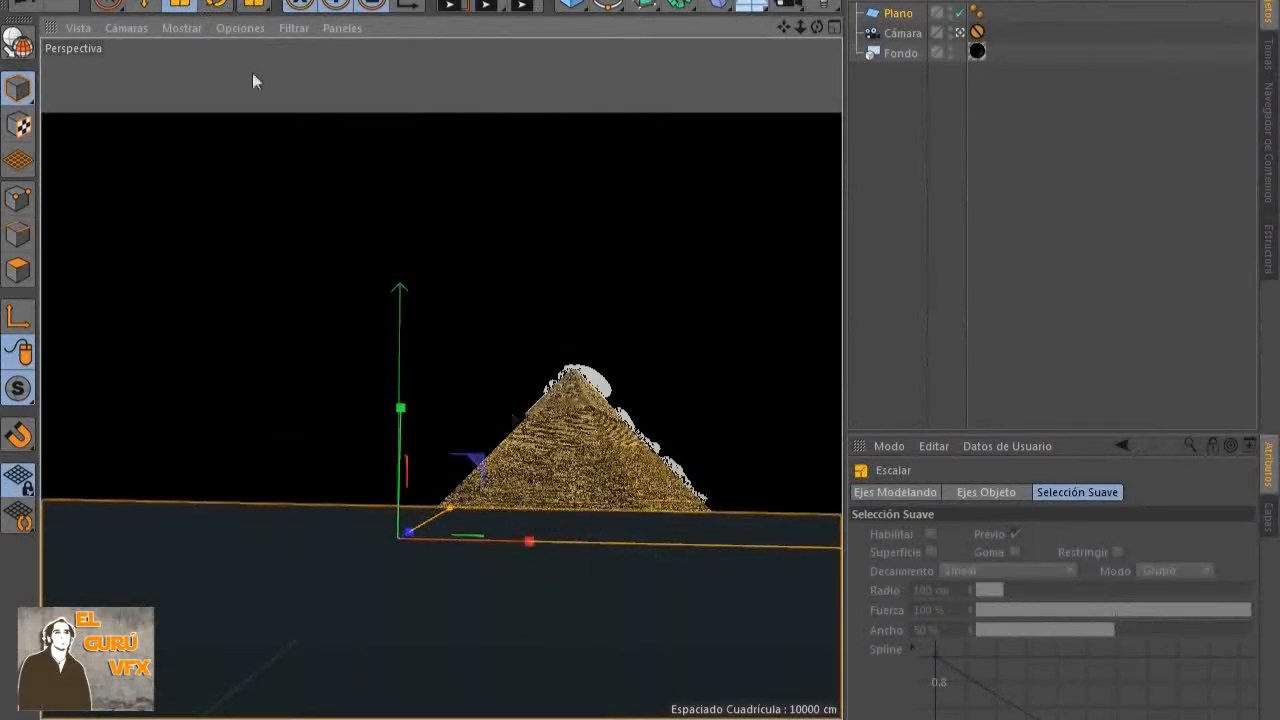
{"action": "left_click", "coordinate": [143, 5]}
{"action": "left_click_drag", "start_coordinate": [401, 410], "coordinate": [399, 476]}
{"action": "left_click", "coordinate": [898, 14]}
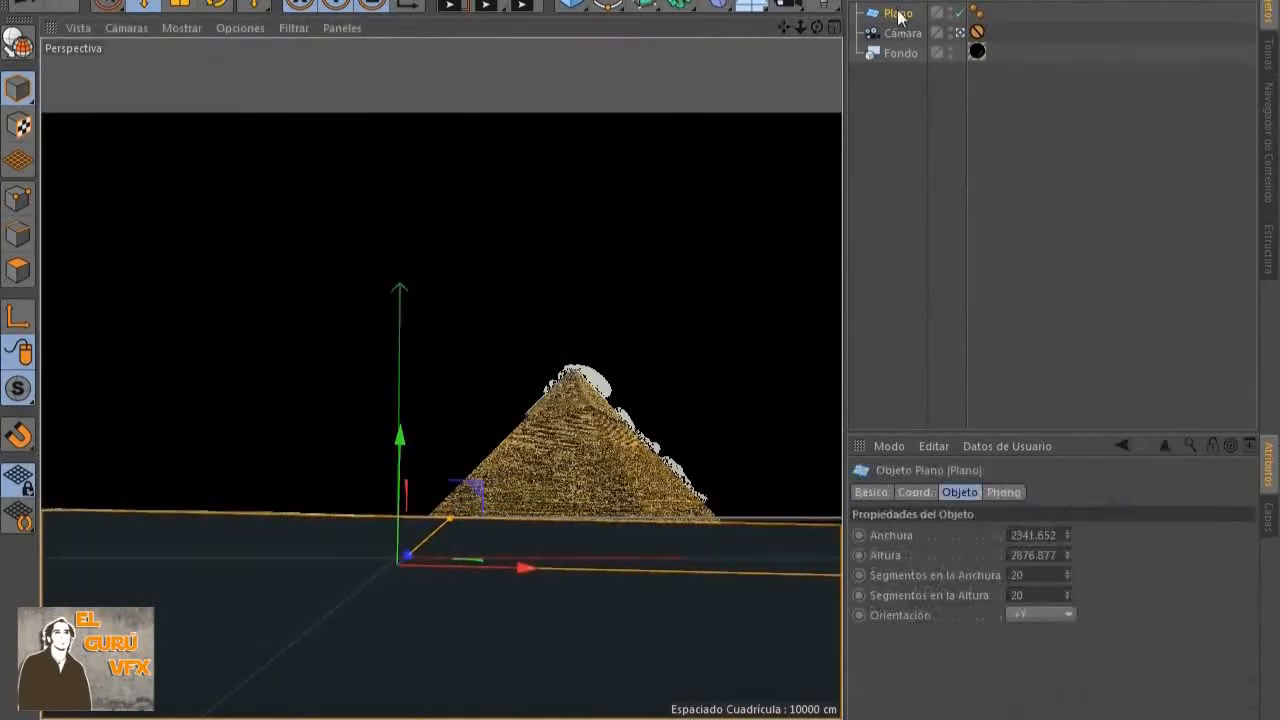
Set the plane's width and height segments to 100 each
{"action": "left_click", "coordinate": [1054, 570]}
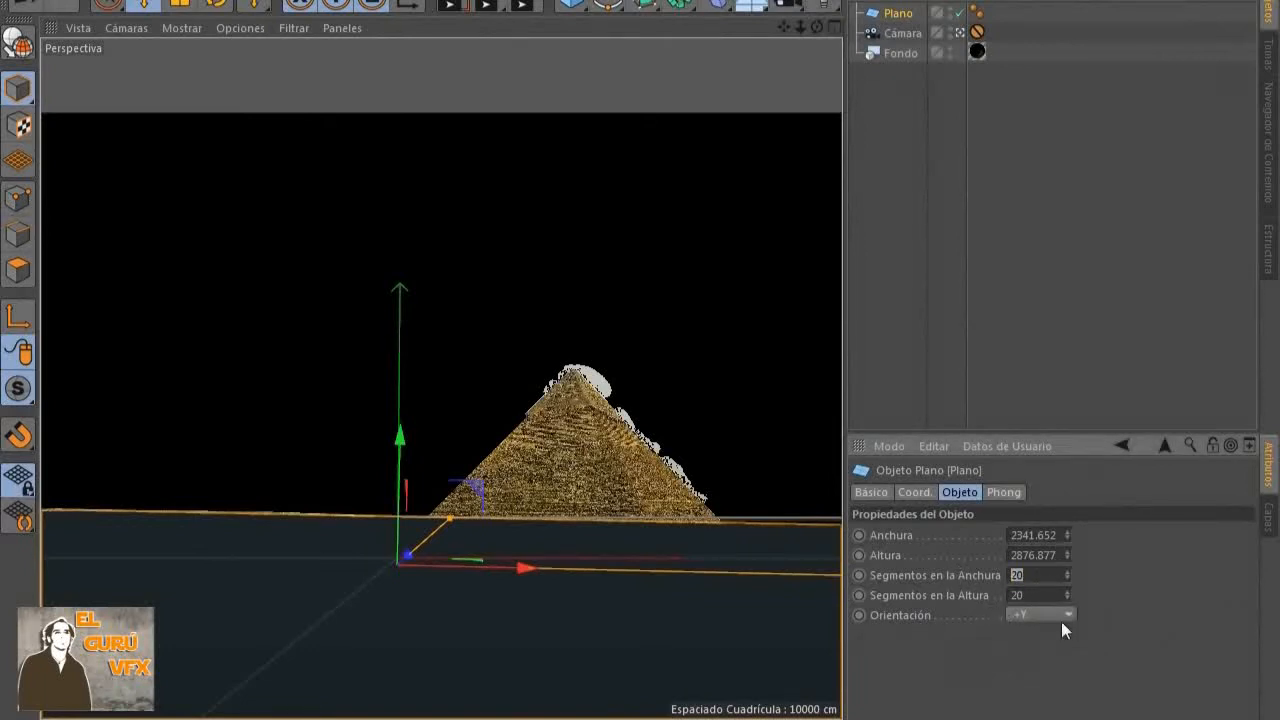
{"action": "type", "text": "100"}
{"action": "key", "text": "Tab"}
{"action": "type", "text": "100"}
{"action": "key", "text": "Return"}
Convert the plane to an editable polygon object and turn on its X-ray display for point editing
{"action": "left_click", "coordinate": [19, 42]}
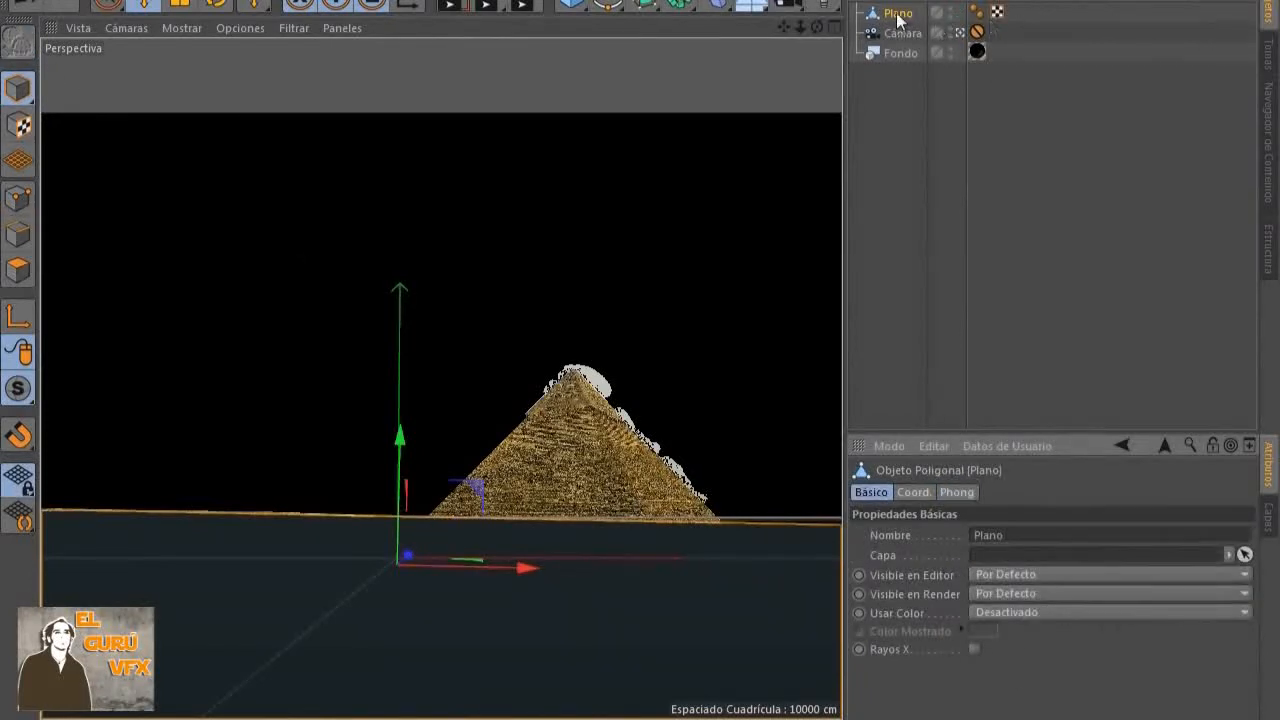
{"action": "left_click", "coordinate": [973, 650]}
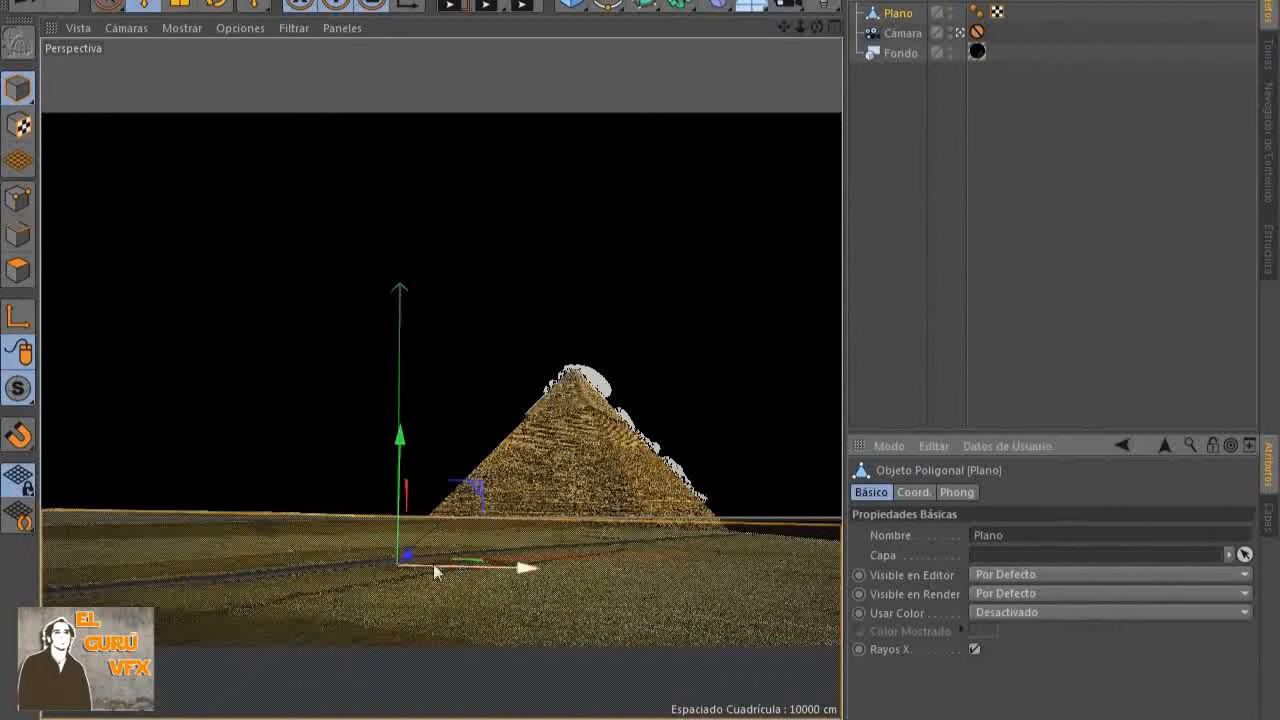
{"action": "left_click", "coordinate": [18, 198]}
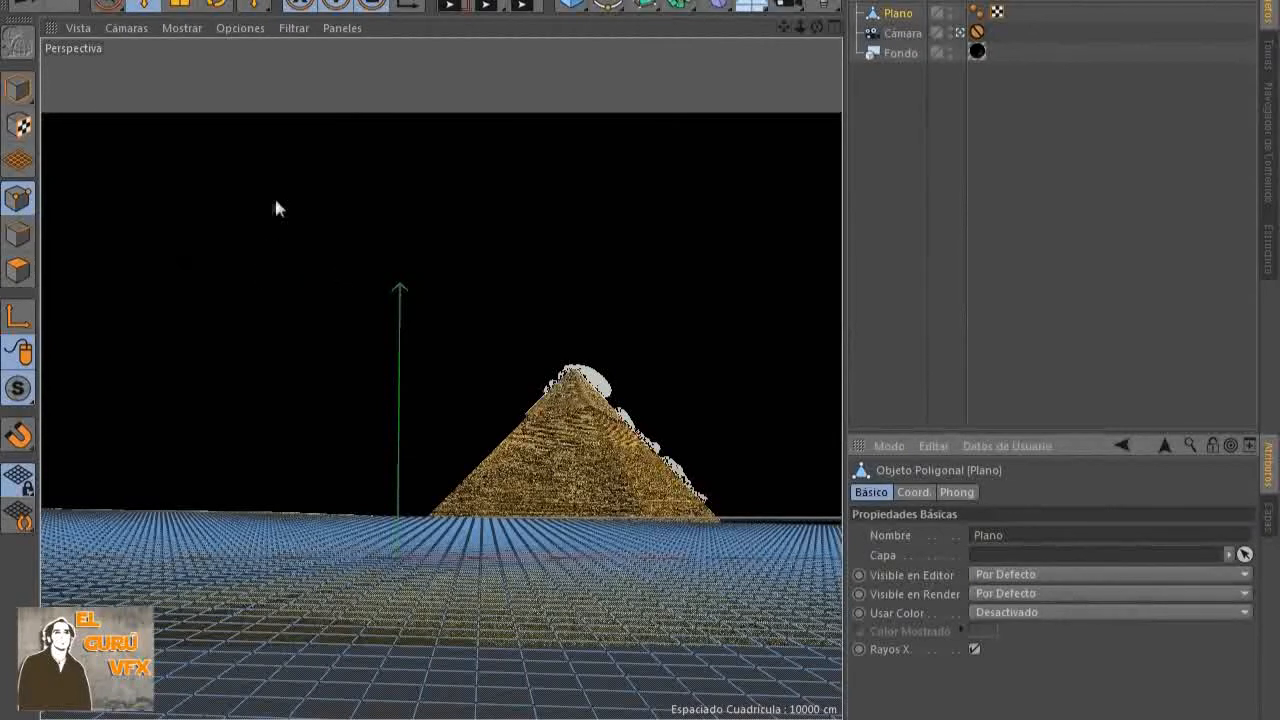
Sculpt uneven dunes across the ground plane with the Brush tool in Smear (Untar) mode
{"action": "right_click", "coordinate": [309, 331]}
{"action": "left_click", "coordinate": [429, 446]}
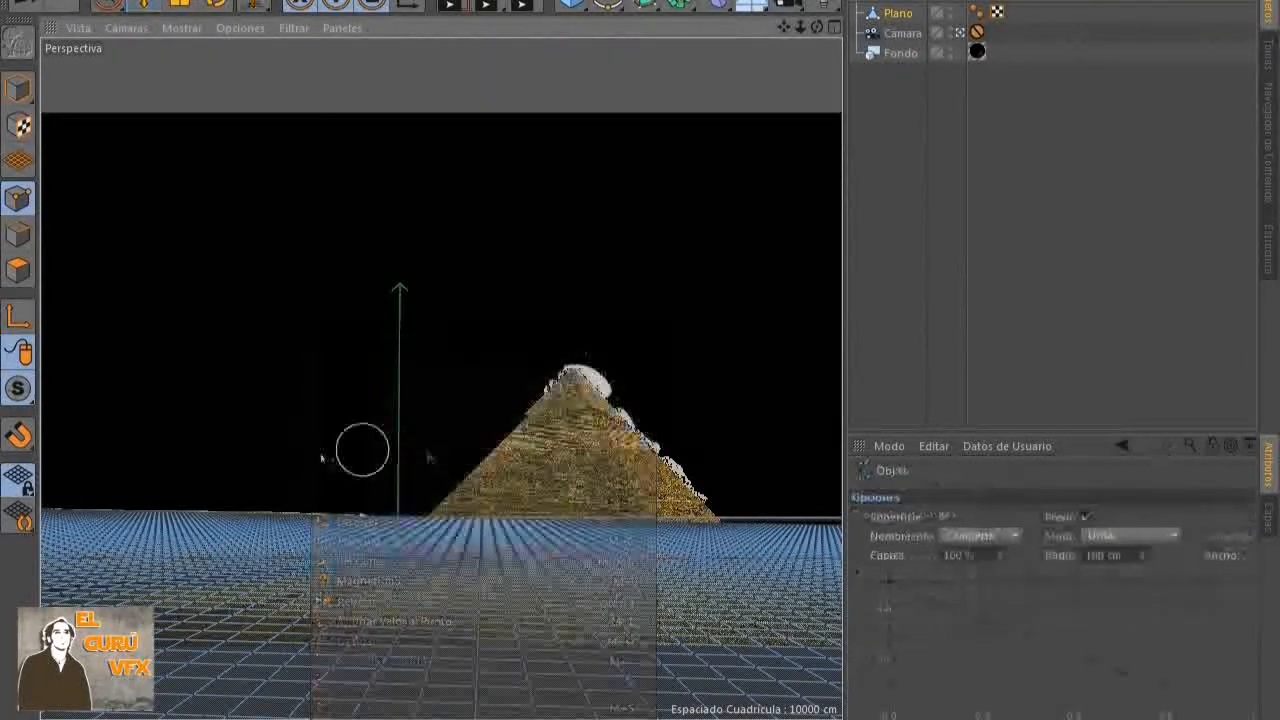
{"action": "mouse_move", "coordinate": [266, 534]}
{"action": "left_mouse_down"}
{"action": "mouse_move", "coordinate": [328, 540]}
{"action": "mouse_move", "coordinate": [86, 518]}
{"action": "mouse_move", "coordinate": [259, 544]}
{"action": "mouse_move", "coordinate": [306, 531]}
{"action": "mouse_move", "coordinate": [417, 586]}
{"action": "mouse_move", "coordinate": [520, 591]}
{"action": "mouse_move", "coordinate": [454, 551]}
{"action": "mouse_move", "coordinate": [351, 524]}
{"action": "mouse_move", "coordinate": [204, 516]}
{"action": "left_mouse_up"}
{"action": "left_click_drag", "start_coordinate": [226, 522], "coordinate": [656, 570]}
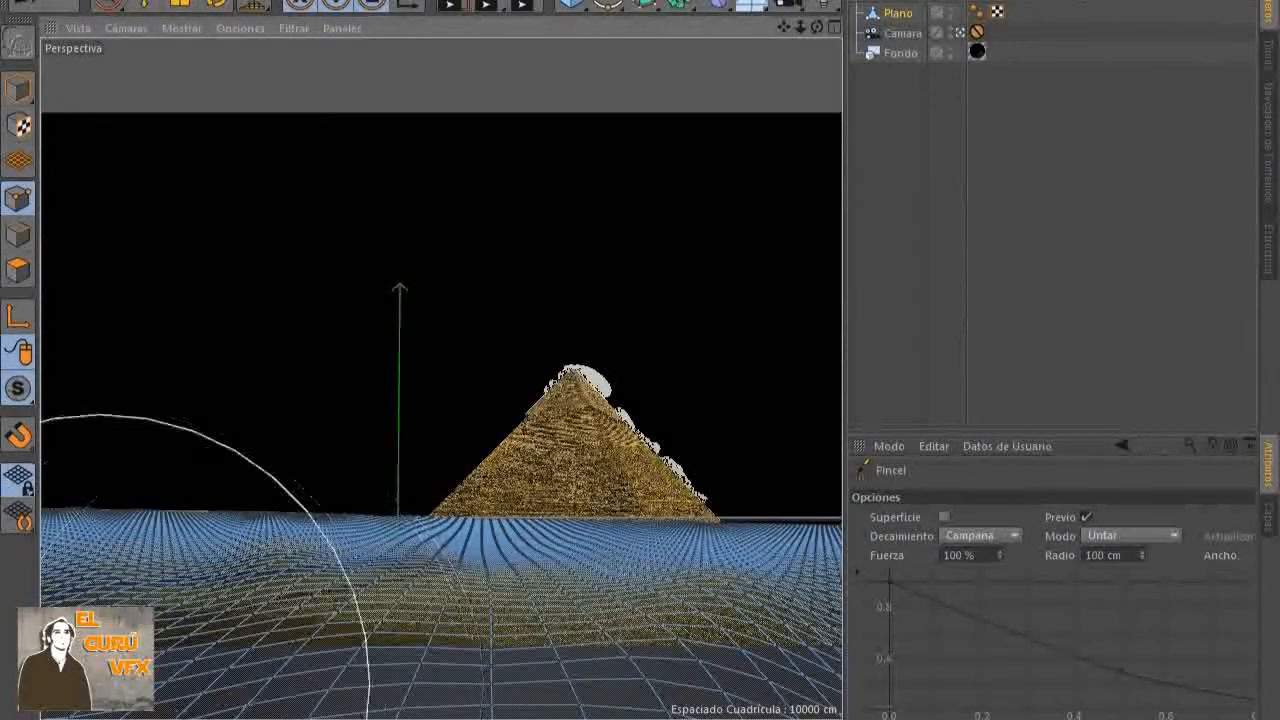
Refine the dunes along the horizon and below the pyramid with the Brush, trying Suave mode and finishing in Untar mode
{"action": "left_click", "coordinate": [1120, 538]}
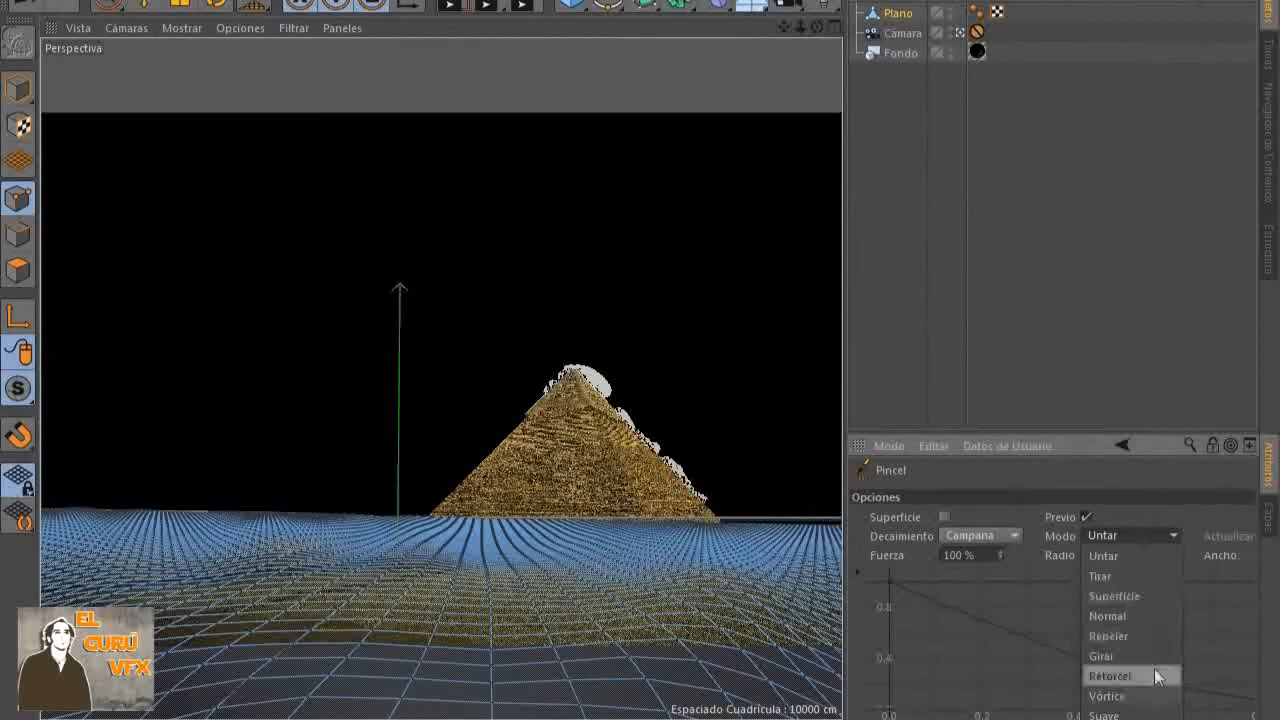
{"action": "left_click", "coordinate": [1104, 714]}
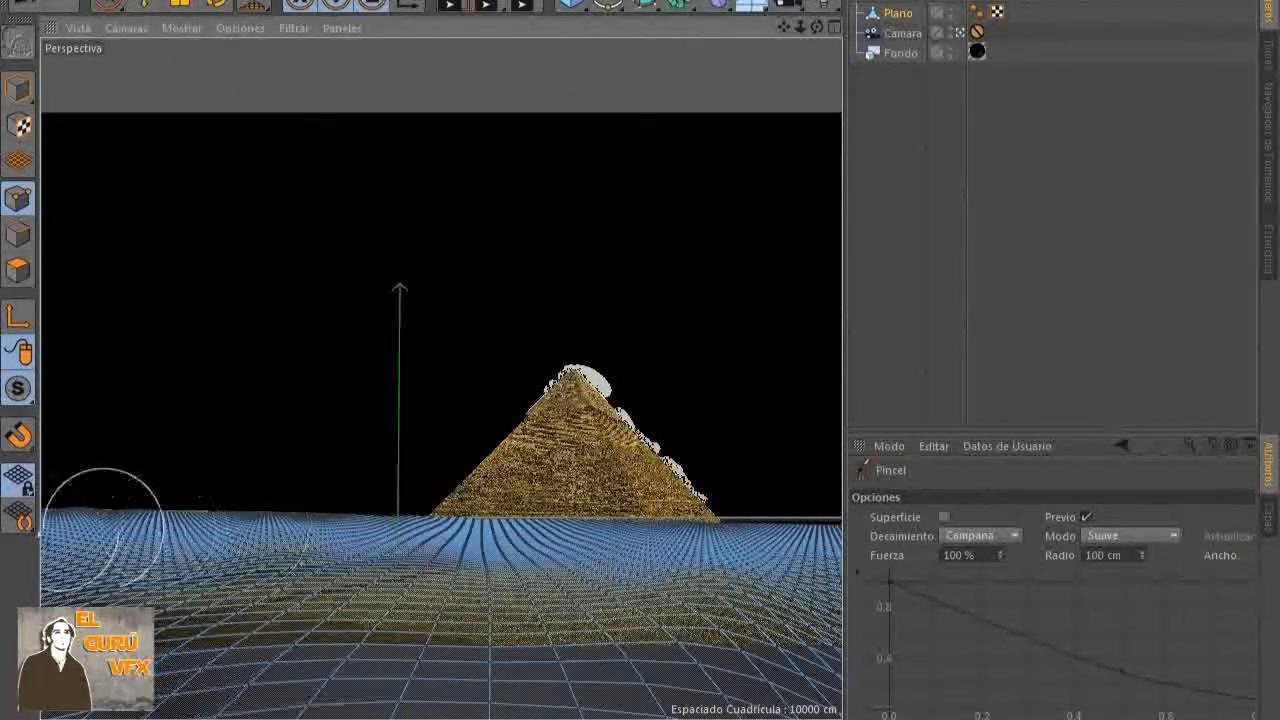
{"action": "left_click", "coordinate": [1109, 538]}
{"action": "left_click", "coordinate": [1142, 552]}
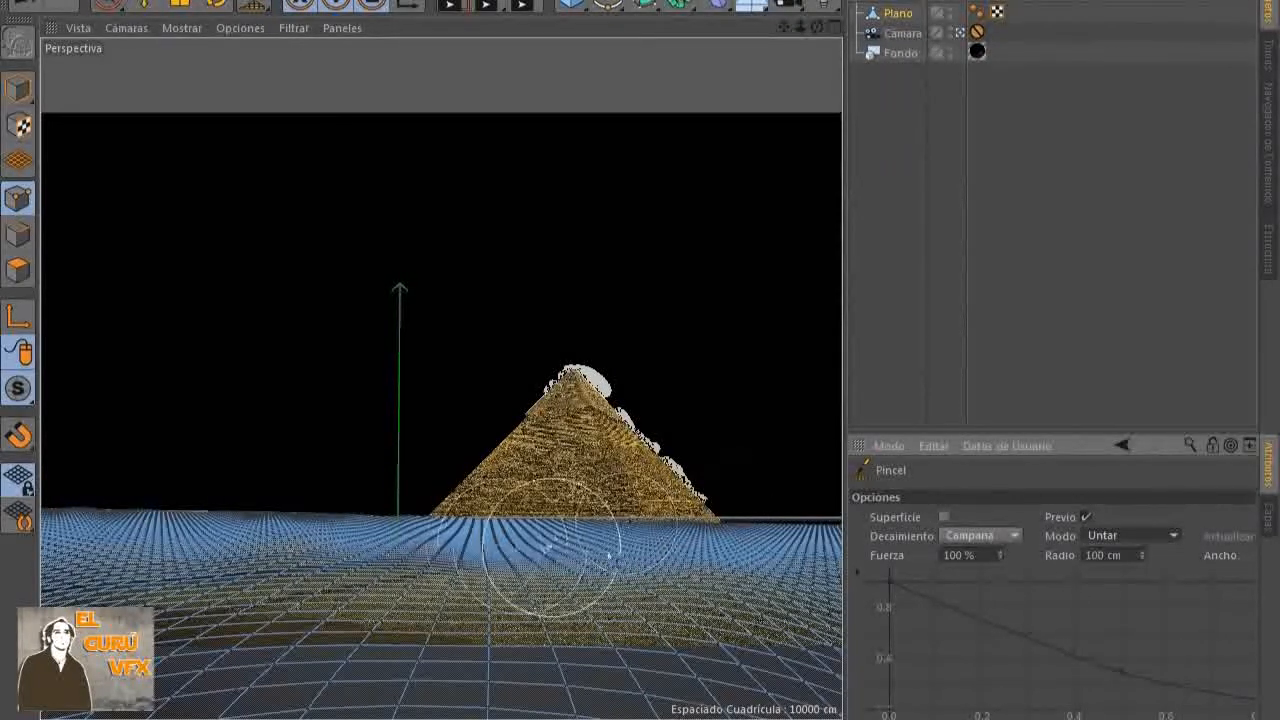
{"action": "mouse_move", "coordinate": [495, 513]}
{"action": "left_mouse_down"}
{"action": "mouse_move", "coordinate": [514, 534]}
{"action": "mouse_move", "coordinate": [460, 527]}
{"action": "mouse_move", "coordinate": [474, 526]}
{"action": "left_mouse_up"}
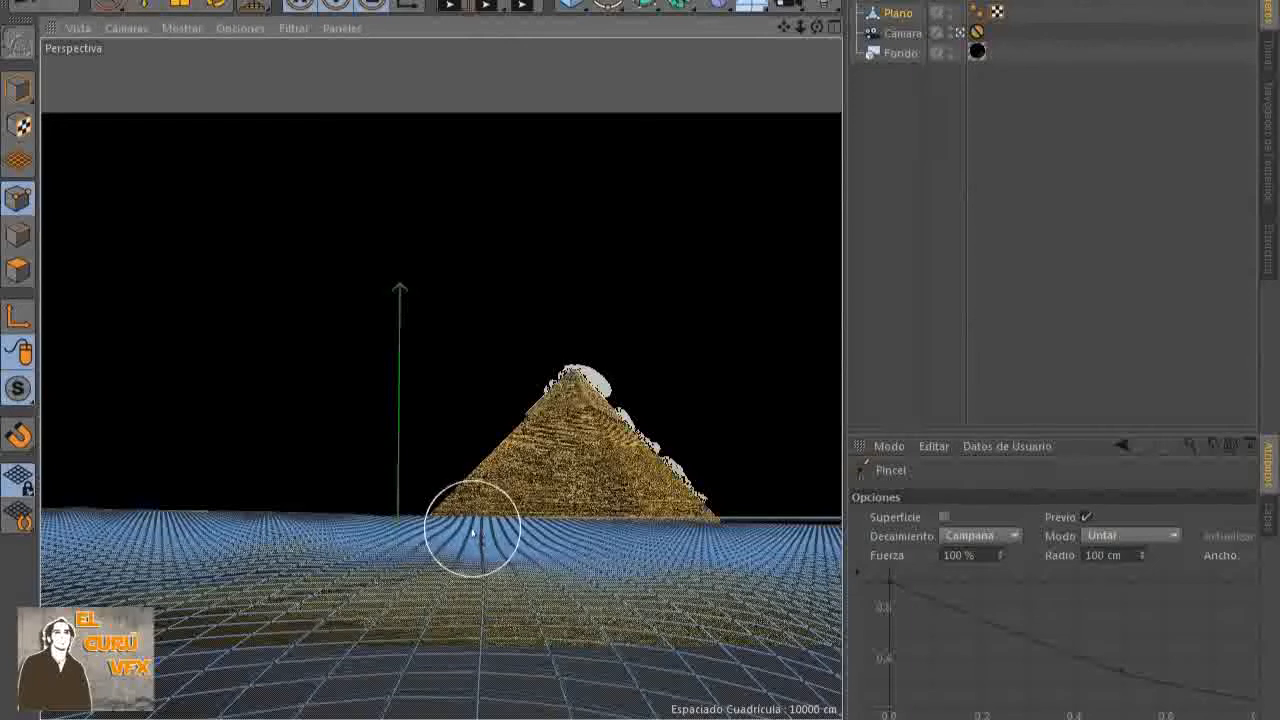
{"action": "left_click_drag", "start_coordinate": [674, 543], "coordinate": [627, 547]}
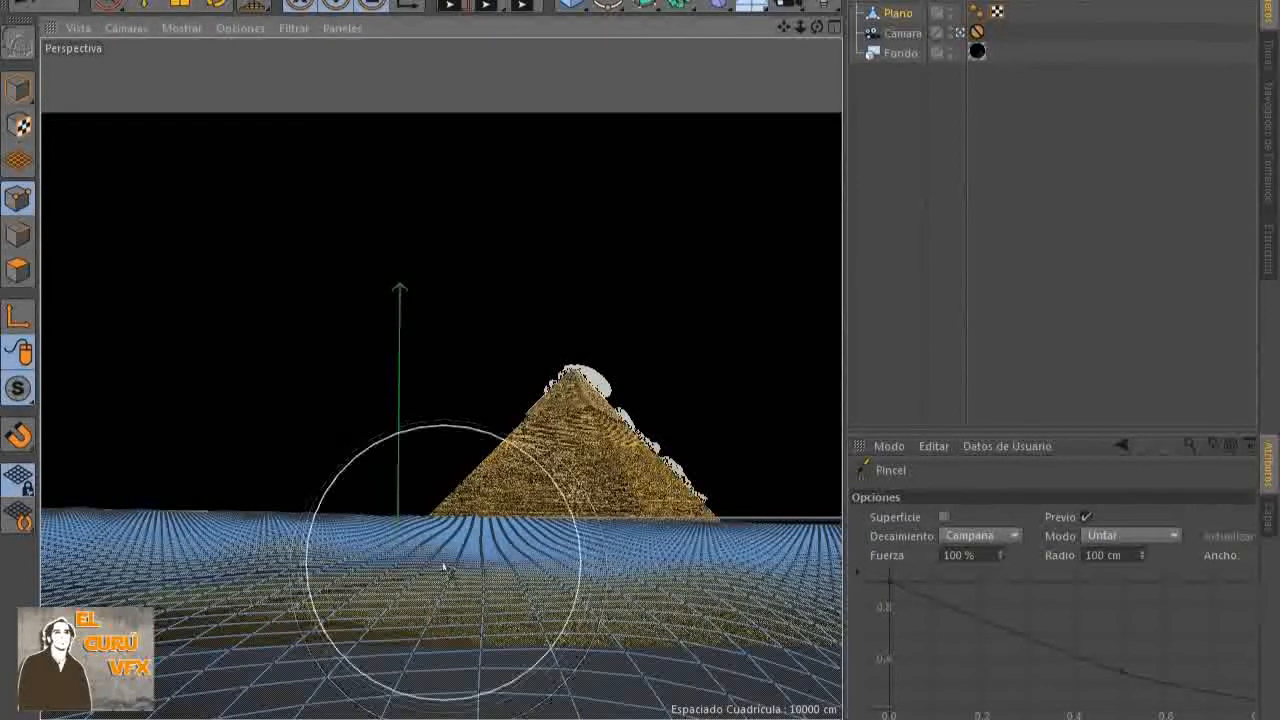
{"action": "left_click_drag", "start_coordinate": [486, 560], "coordinate": [485, 554]}
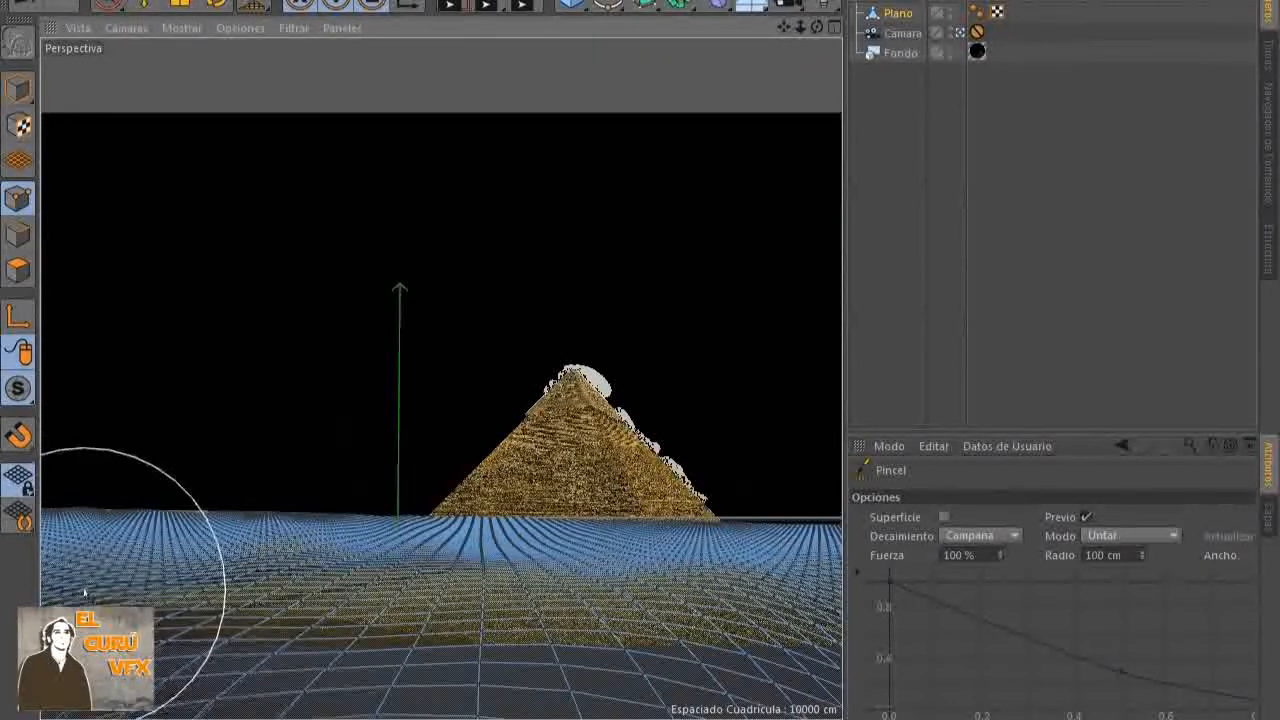
{"action": "left_click_drag", "start_coordinate": [176, 532], "coordinate": [200, 529]}
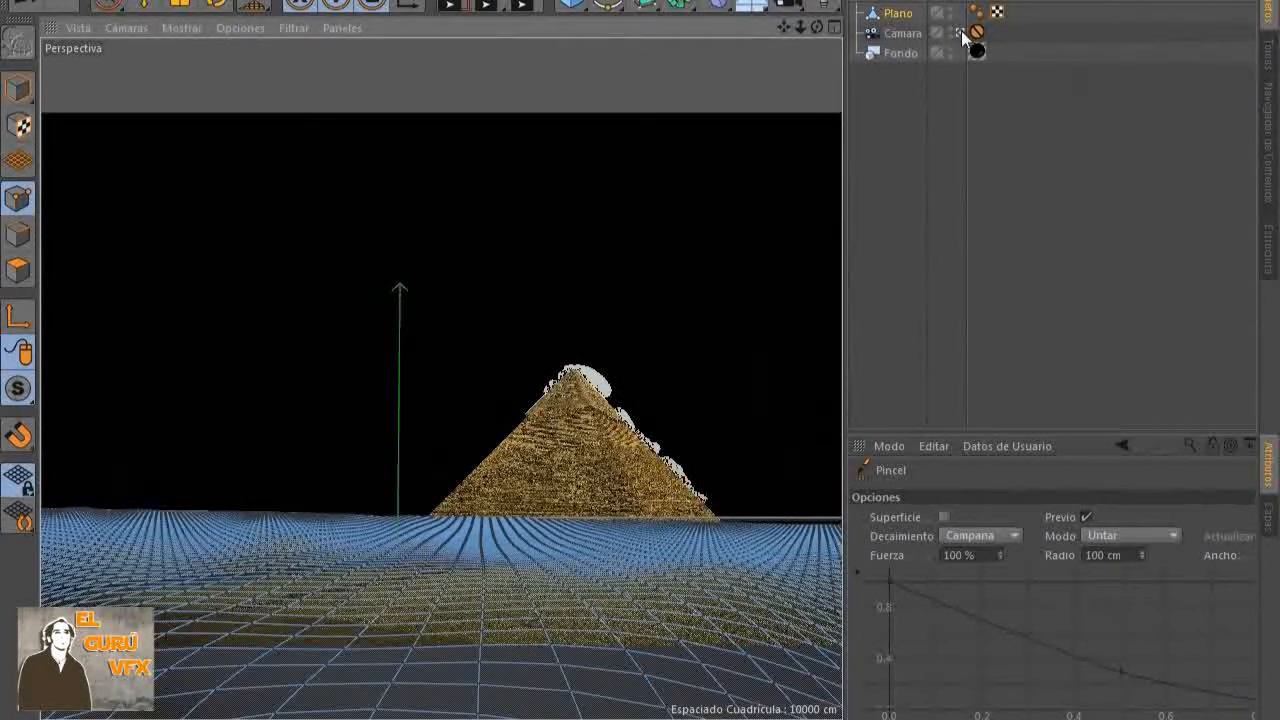
Leave the camera view, add a cube and move it back to the far edge of the ground plane, checking it through the camera
{"action": "left_click_drag", "start_coordinate": [817, 28], "coordinate": [510, 436]}
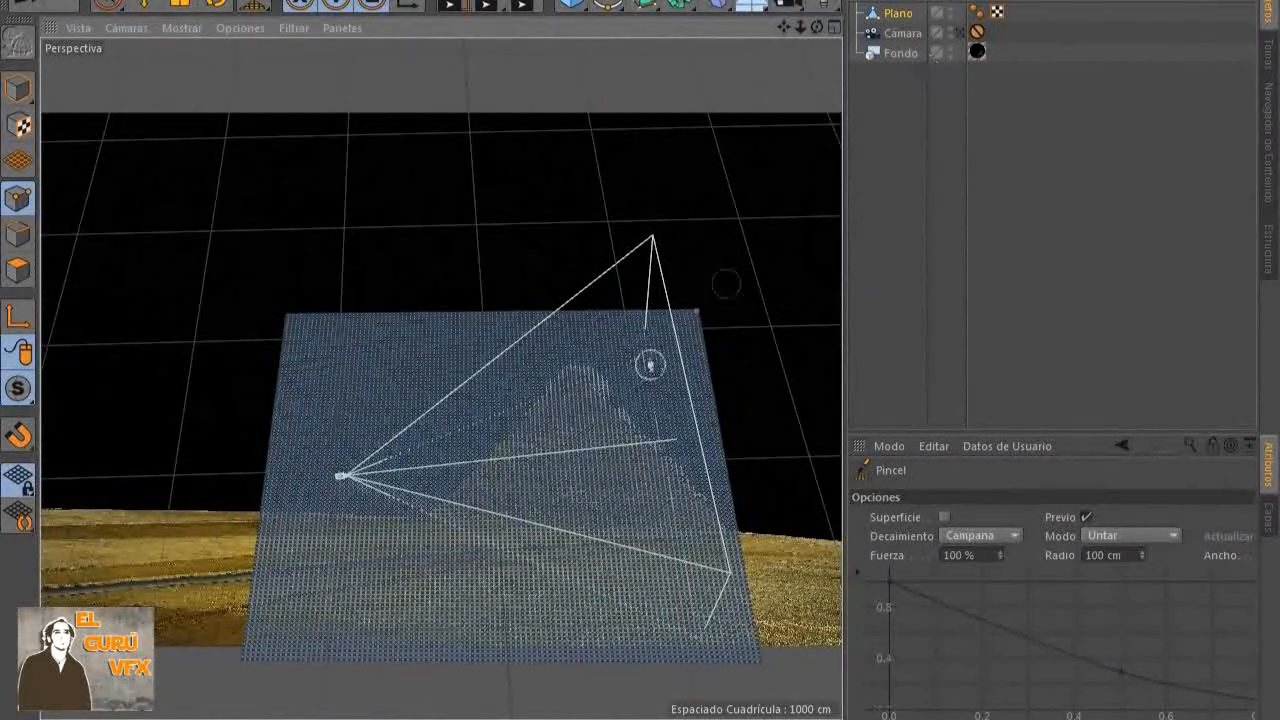
{"action": "left_click", "coordinate": [571, 5]}
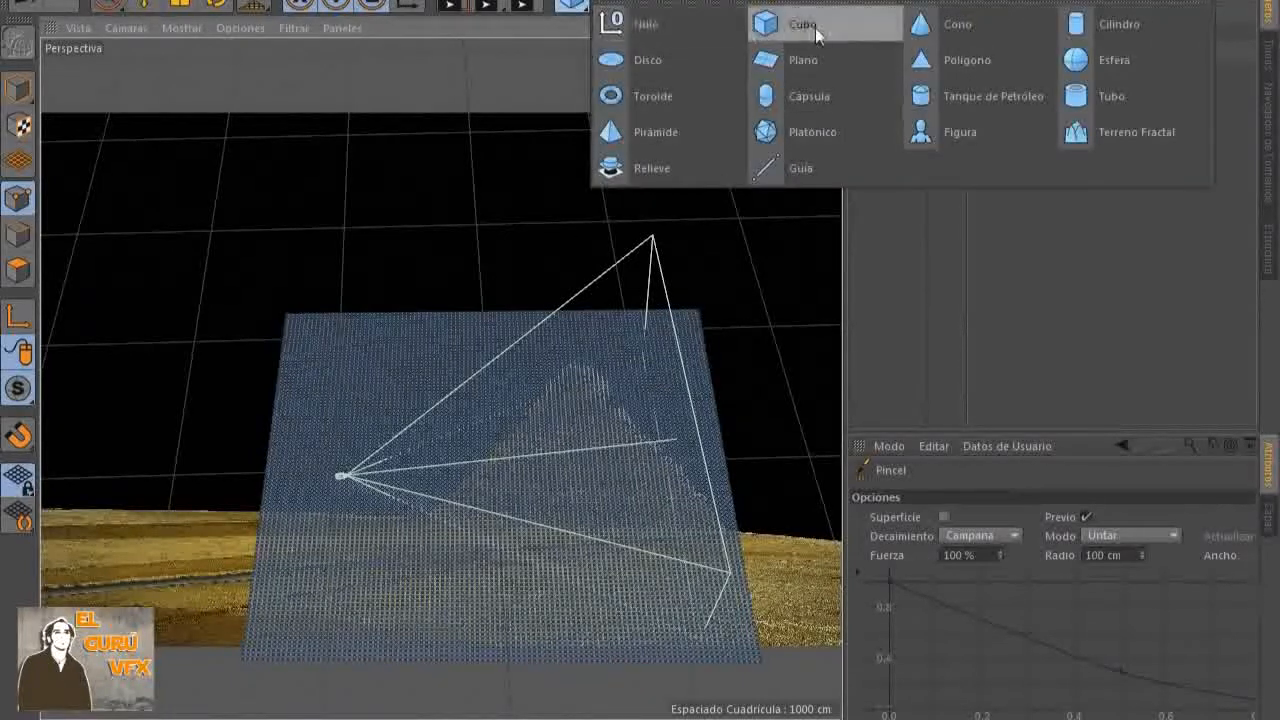
{"action": "left_click", "coordinate": [815, 27]}
{"action": "left_click", "coordinate": [143, 5]}
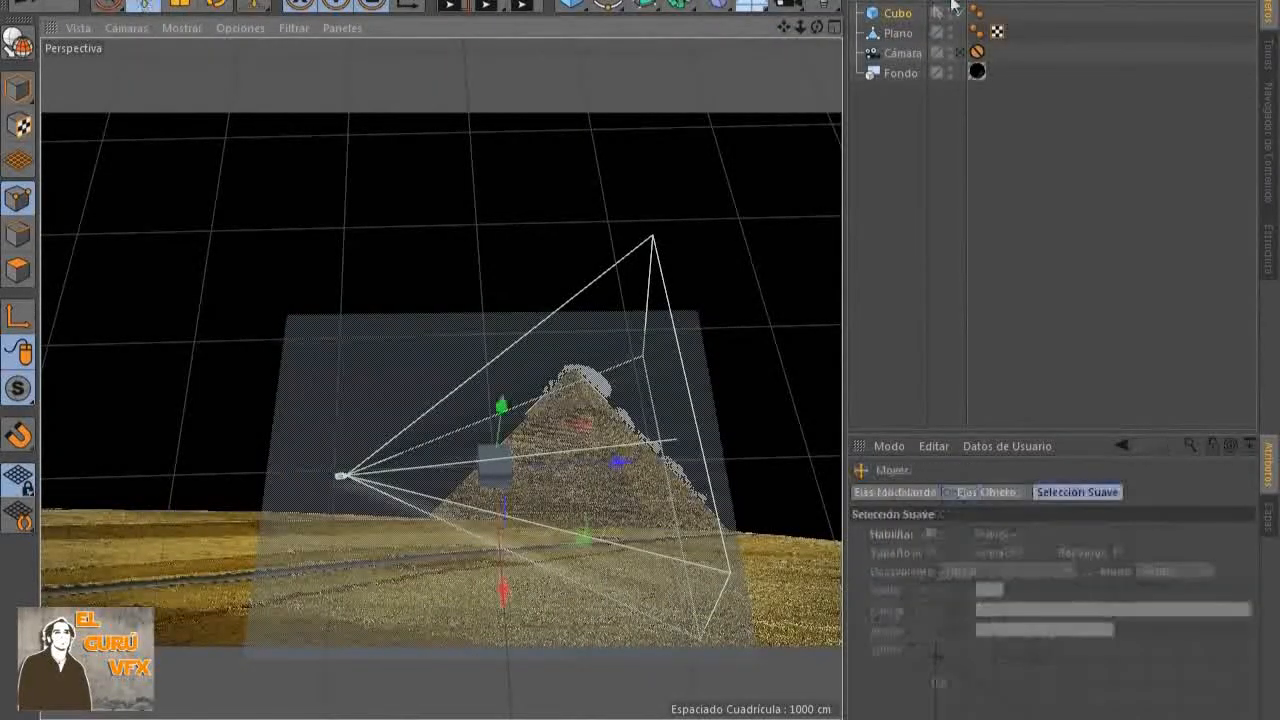
{"action": "left_click_drag", "start_coordinate": [606, 462], "coordinate": [823, 466]}
{"action": "left_click_drag", "start_coordinate": [757, 424], "coordinate": [762, 416]}
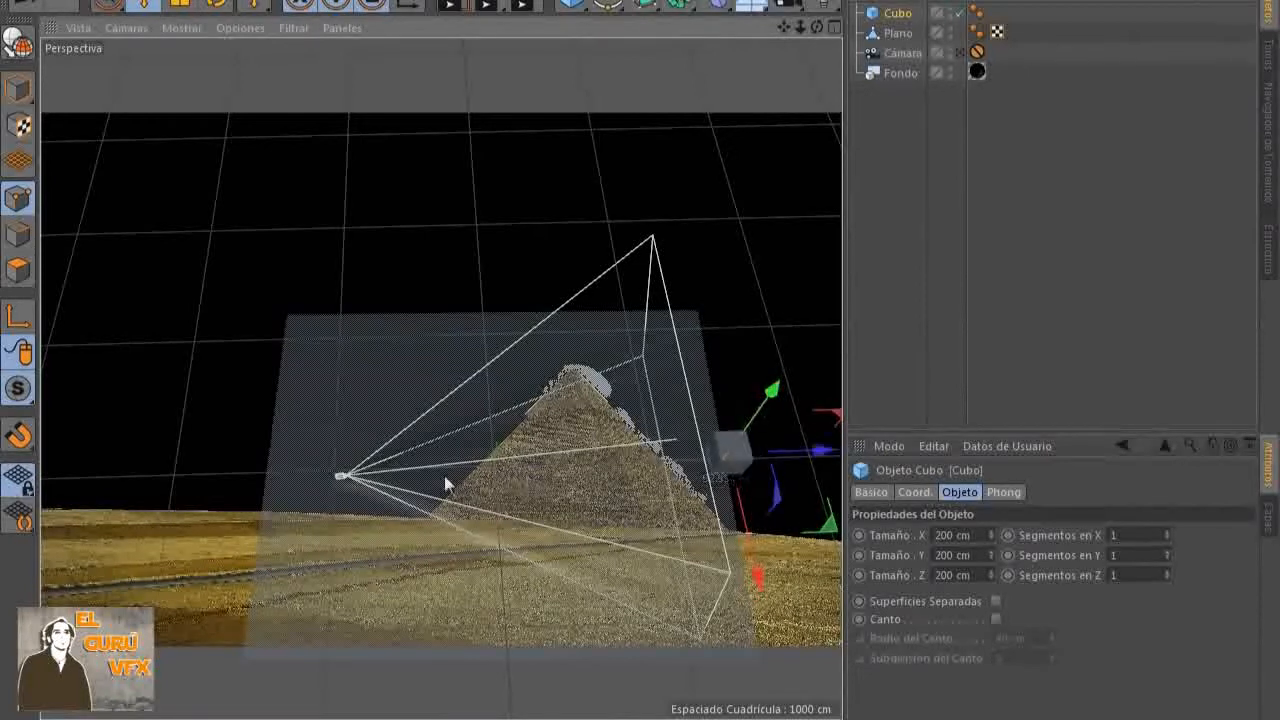
{"action": "left_click", "coordinate": [960, 53]}
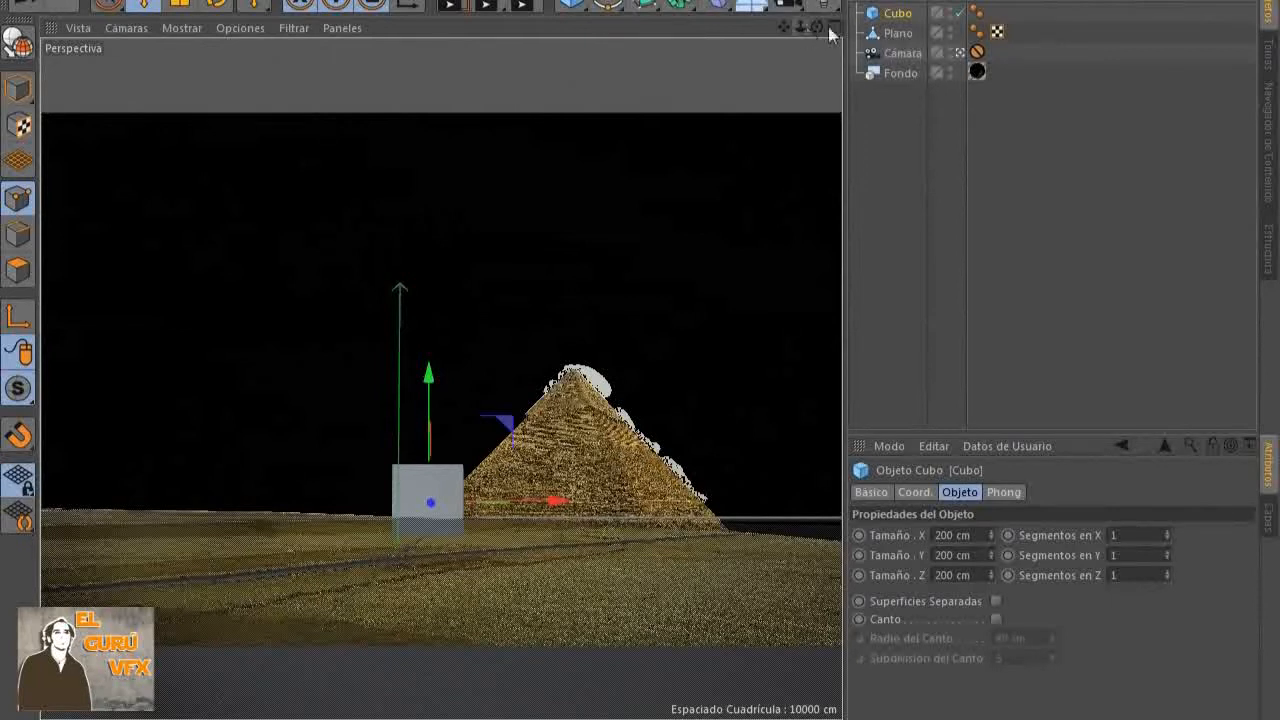
Try the cube close to the camera, shift it sideways, and return it to the far edge of the ground plane
{"action": "left_click", "coordinate": [960, 53]}
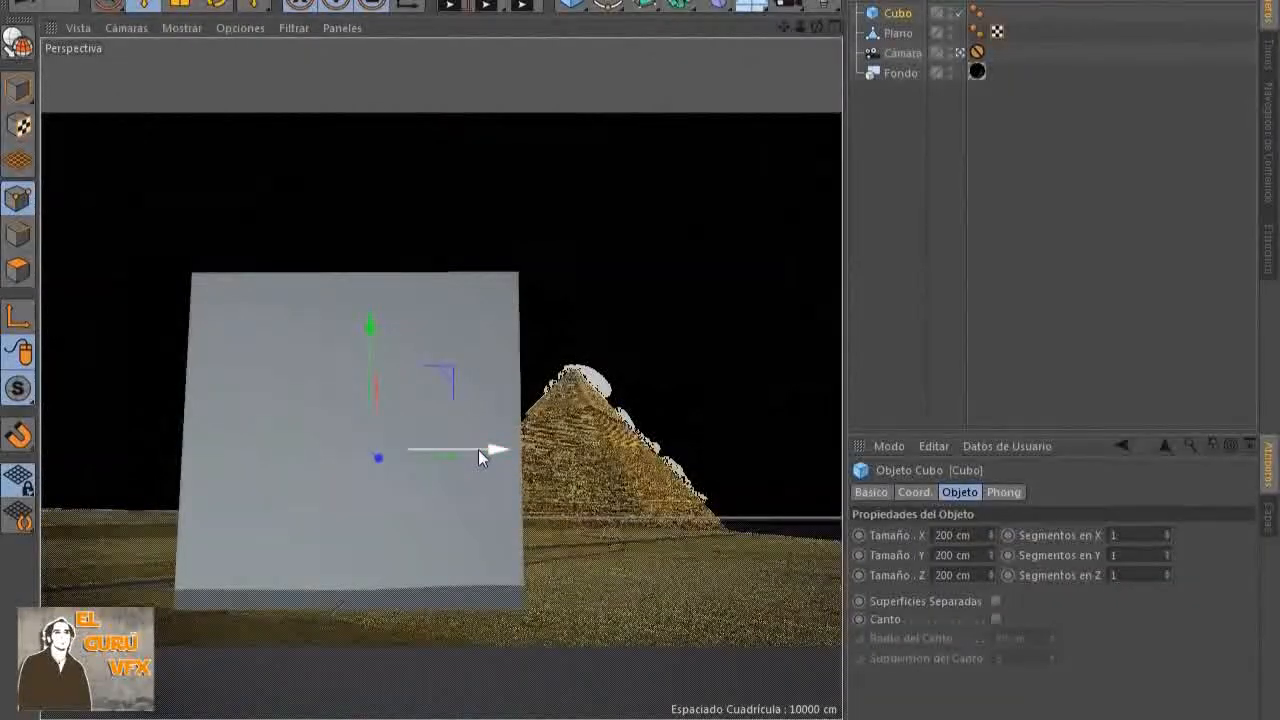
{"action": "left_click_drag", "start_coordinate": [478, 449], "coordinate": [652, 450]}
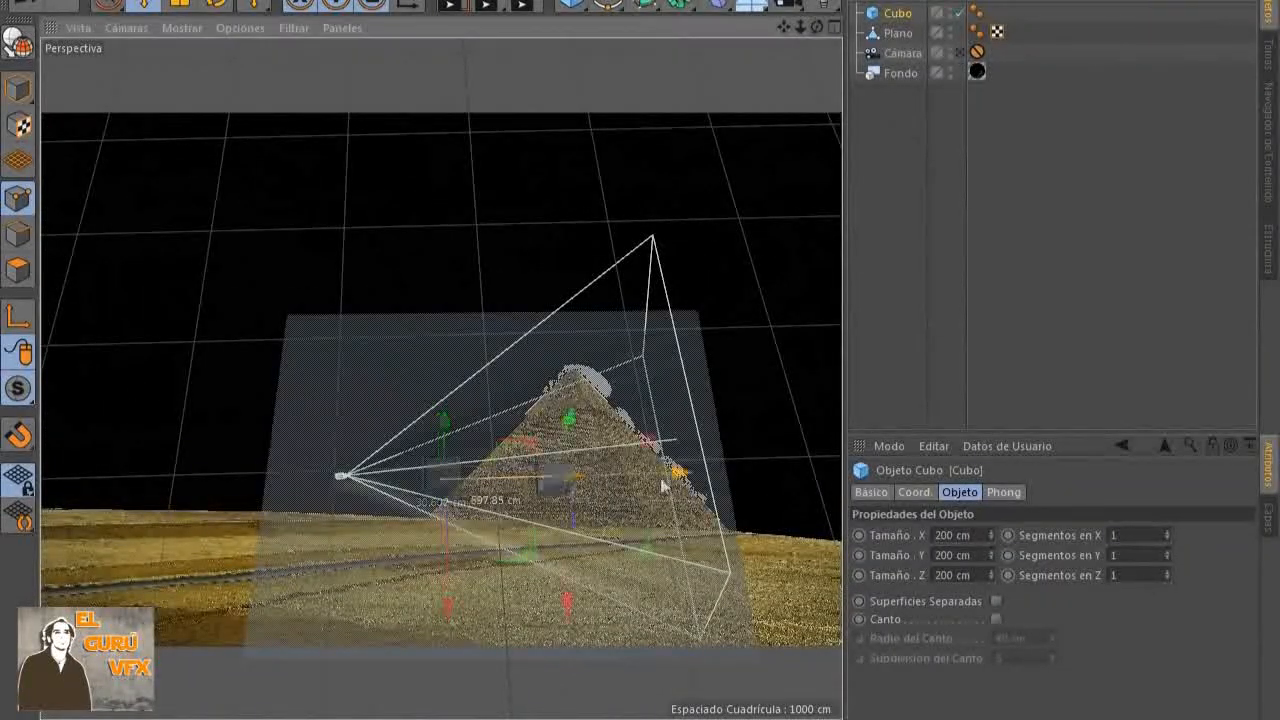
{"action": "left_click_drag", "start_coordinate": [661, 486], "coordinate": [829, 483]}
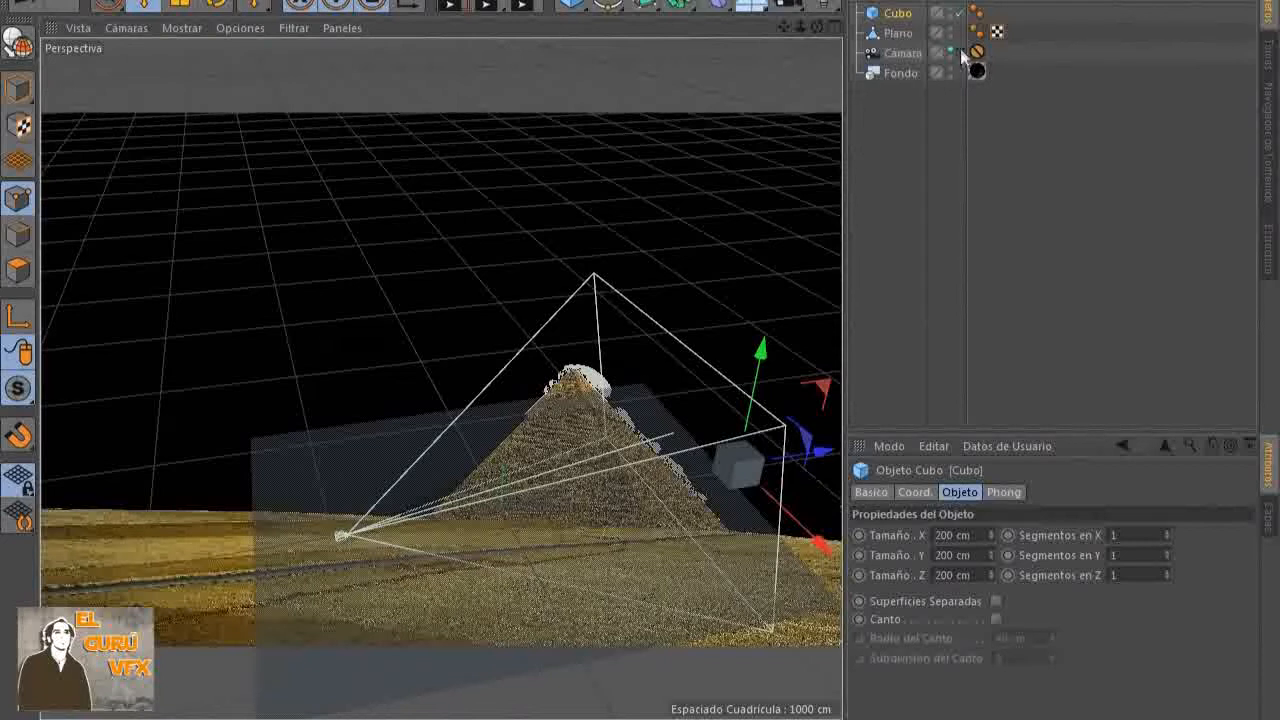
Position the cube in front of the pyramid's base as seen through the locked camera and convert it to an editable polygon object
{"action": "left_click", "coordinate": [960, 52]}
{"action": "left_click_drag", "start_coordinate": [592, 490], "coordinate": [689, 485]}
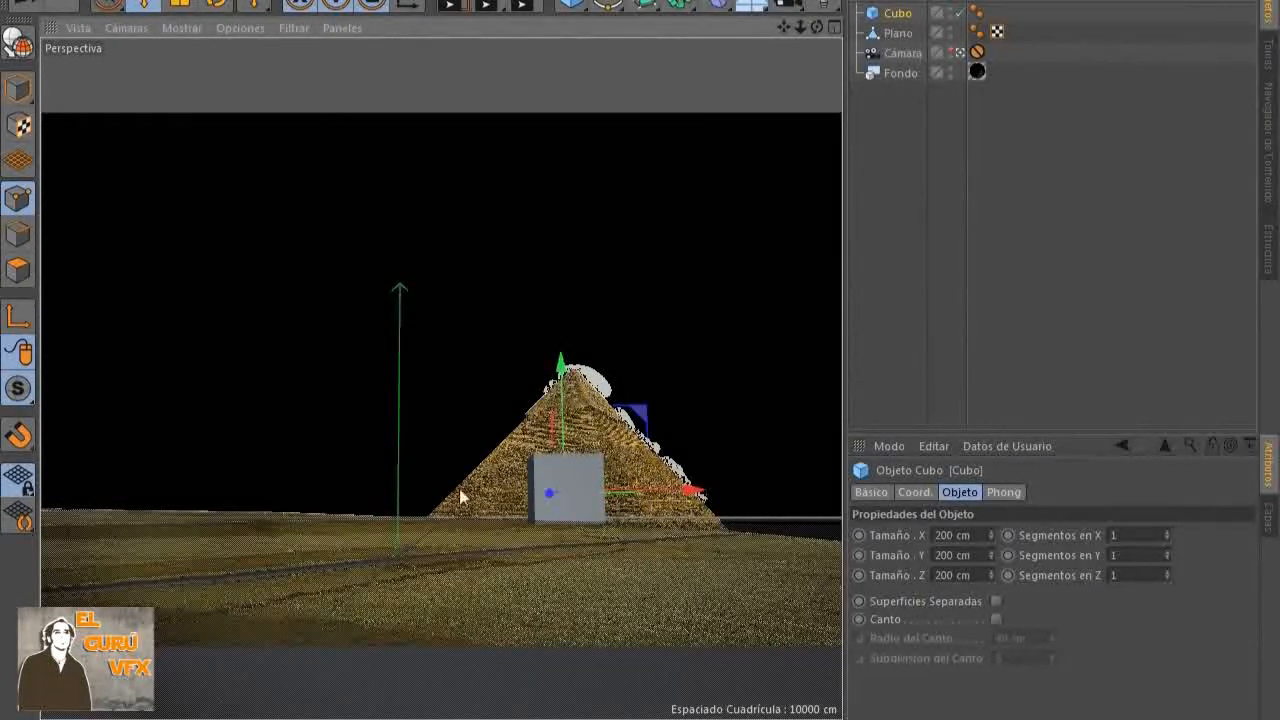
{"action": "left_click_drag", "start_coordinate": [559, 371], "coordinate": [559, 374]}
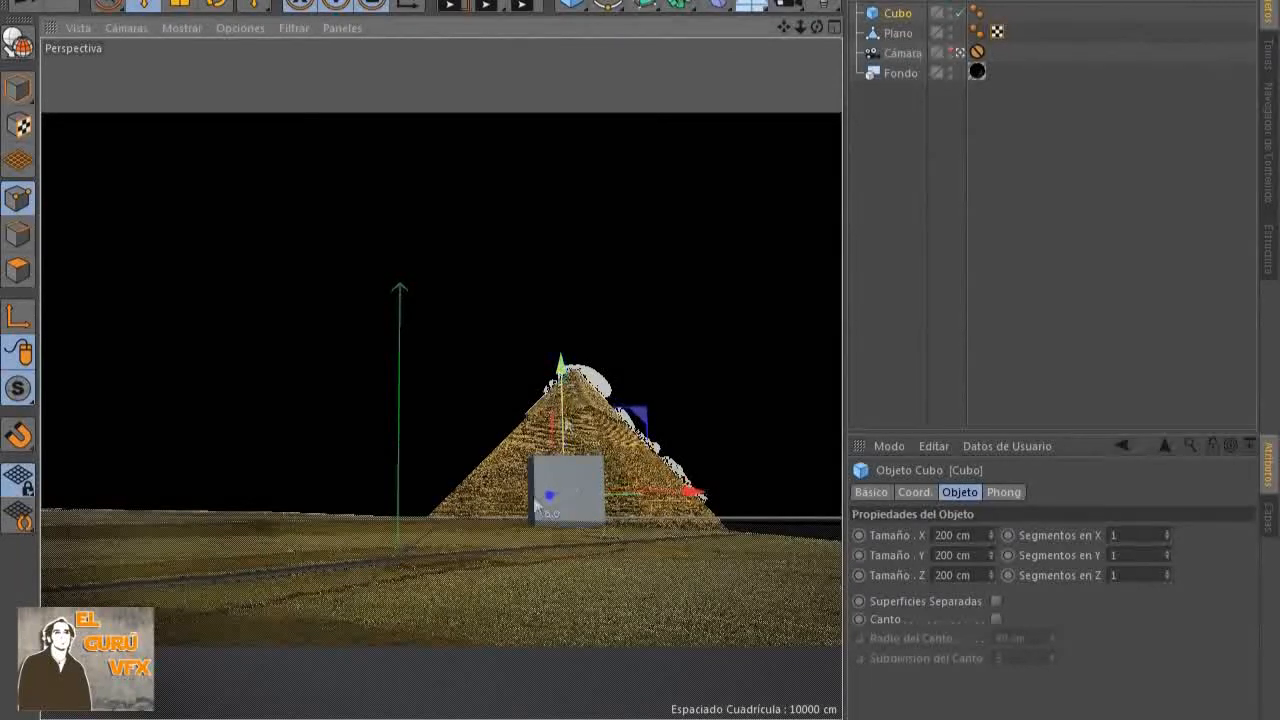
{"action": "left_click", "coordinate": [19, 45]}
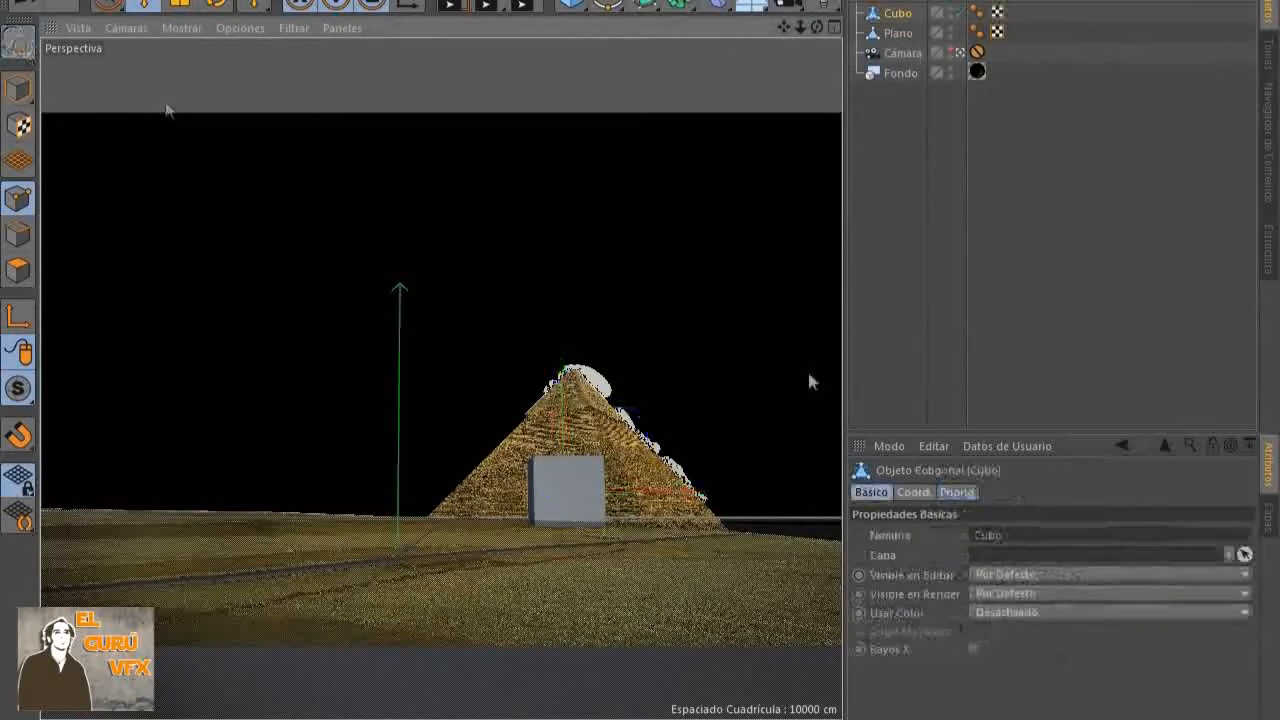
Rename the ground plane as suelo and the cube as p1
{"action": "left_click", "coordinate": [900, 33]}
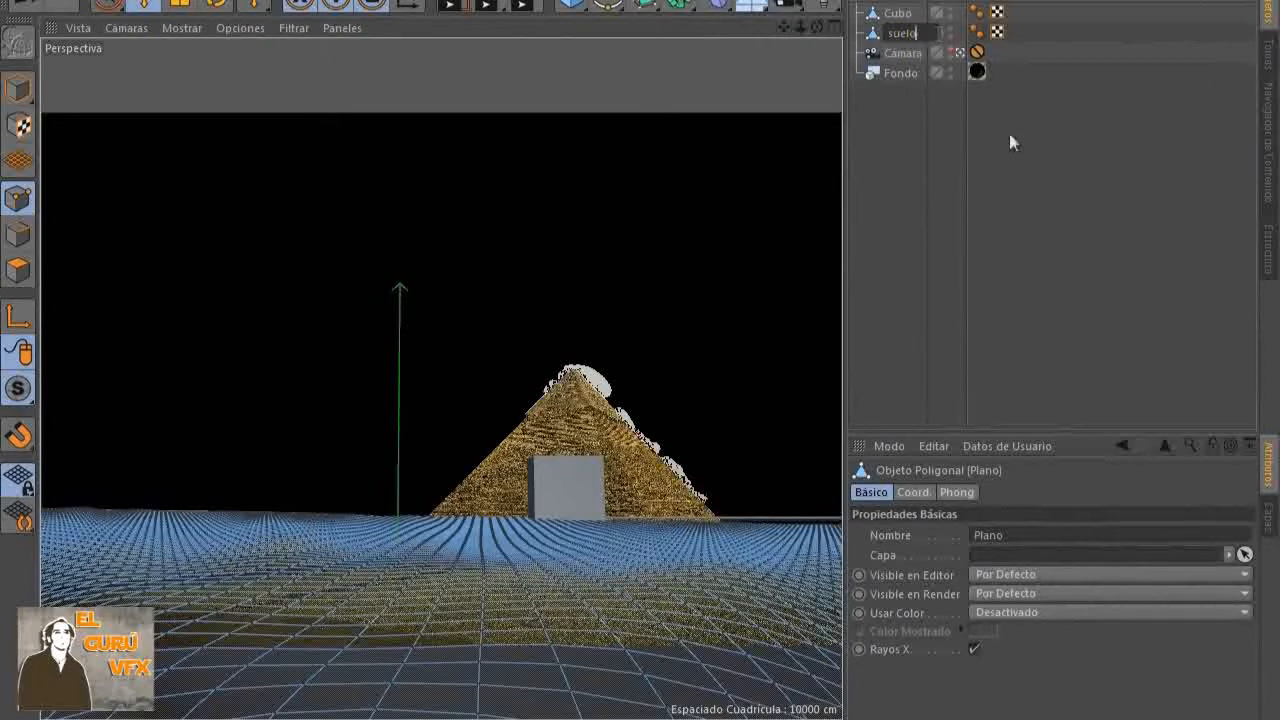
{"action": "key", "text": "Return"}
{"action": "left_click", "coordinate": [897, 14]}
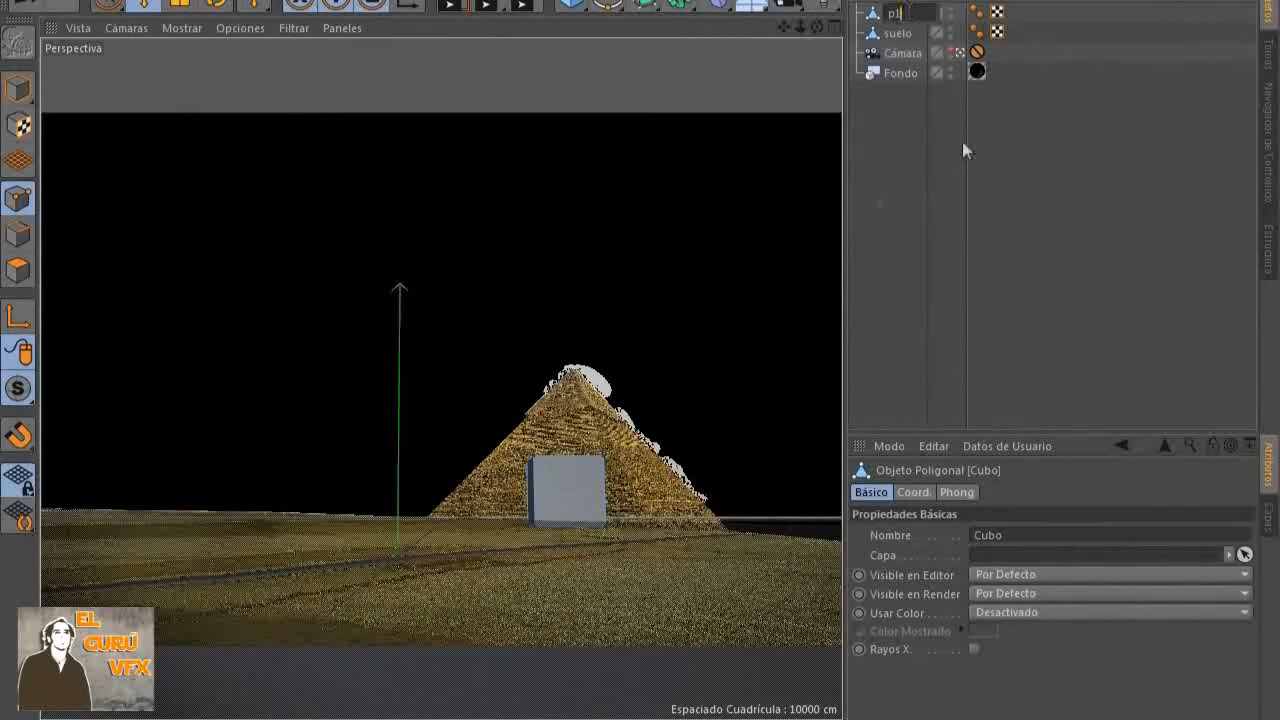
{"action": "key", "text": "Return"}
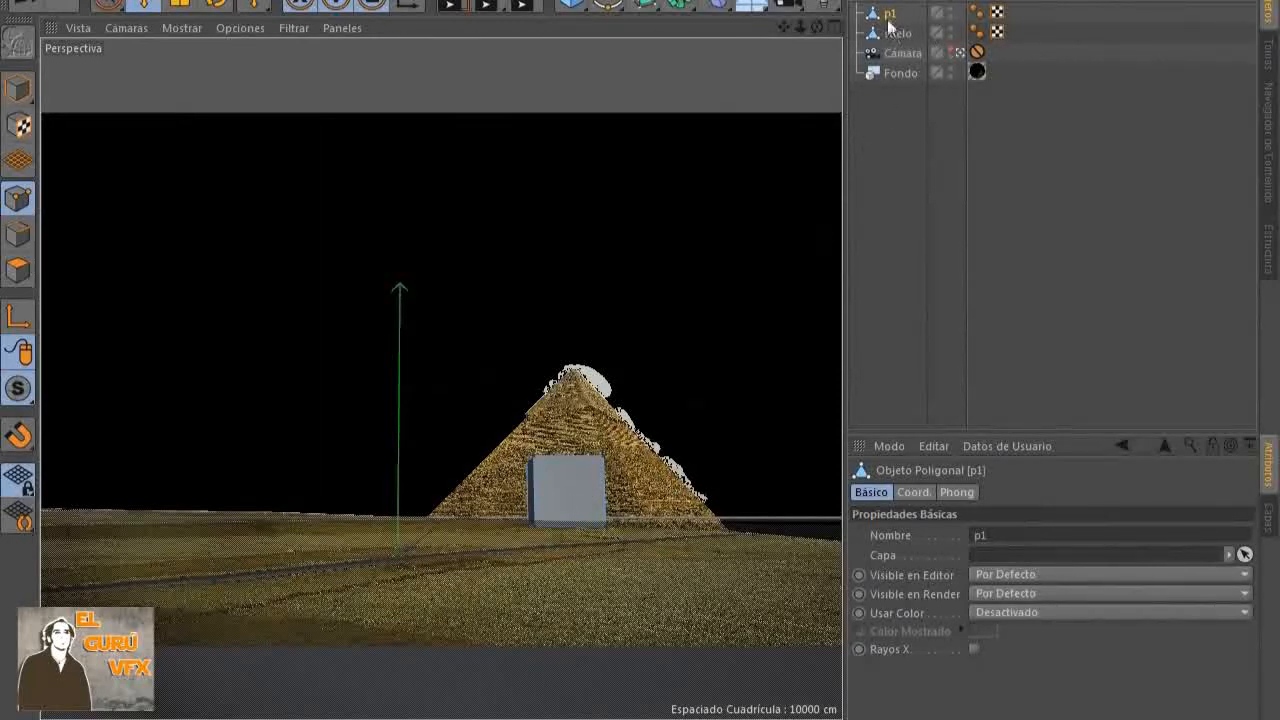
Turn on X-ray display for p1 and scale its lower points, hidden ones included, out to the pyramid's base width
{"action": "left_click", "coordinate": [975, 649]}
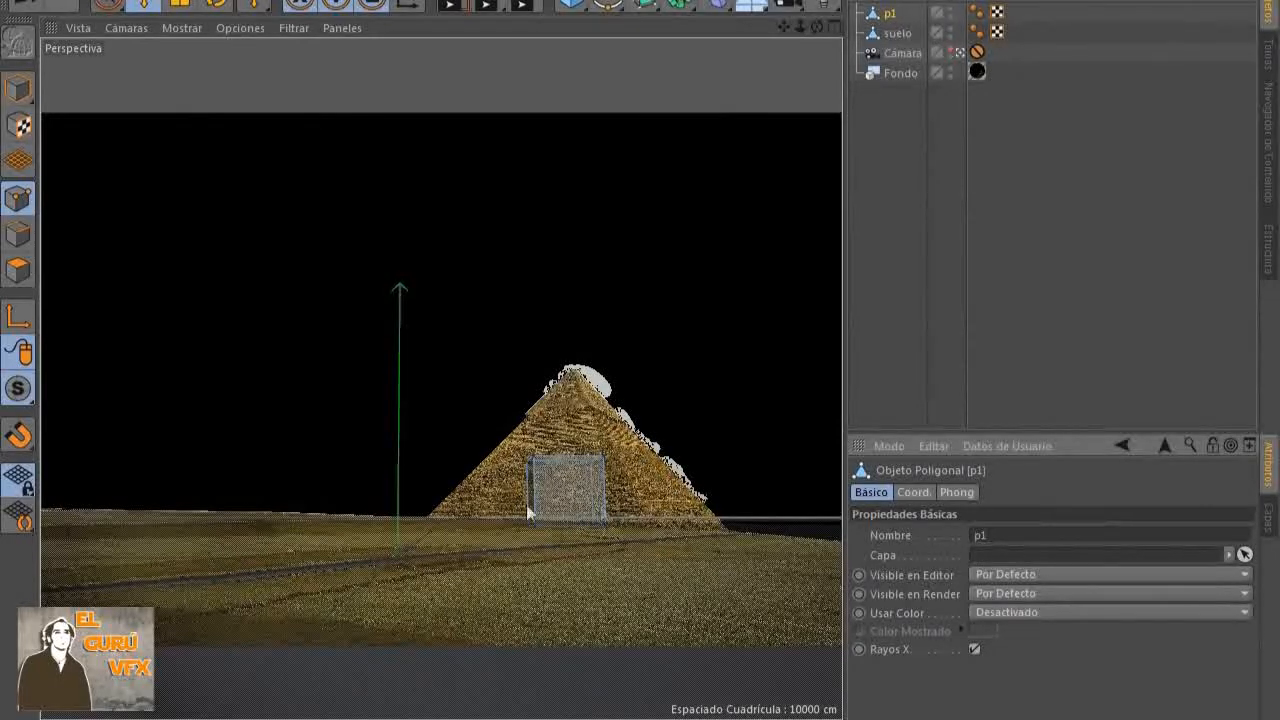
{"action": "left_click_drag", "start_coordinate": [107, 6], "coordinate": [236, 63]}
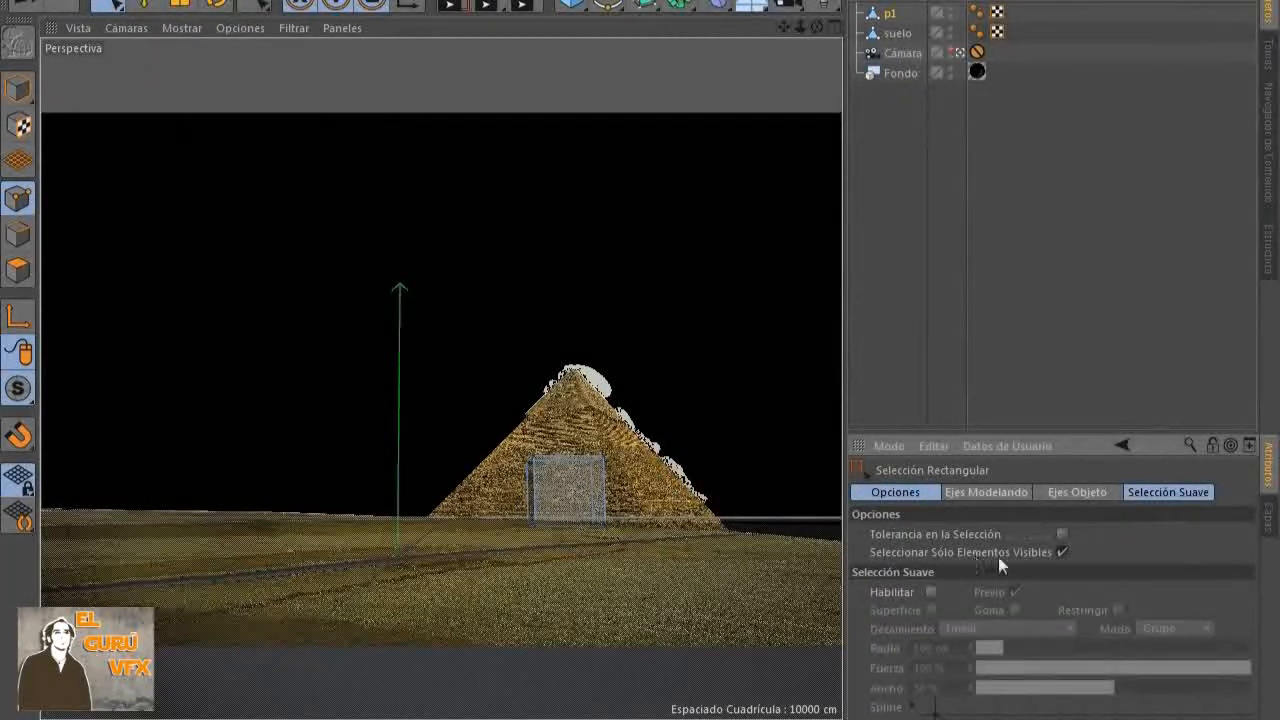
{"action": "left_click", "coordinate": [512, 480]}
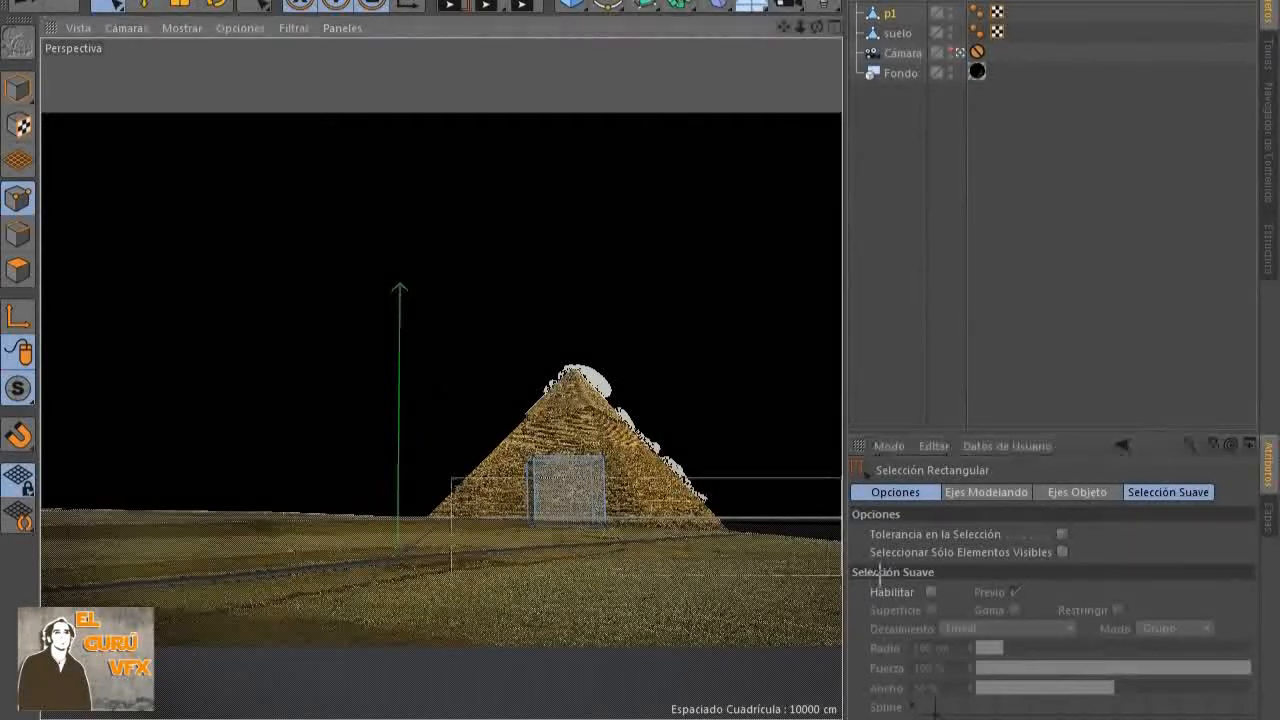
{"action": "left_click", "coordinate": [181, 6]}
{"action": "left_click_drag", "start_coordinate": [646, 334], "coordinate": [1275, 334]}
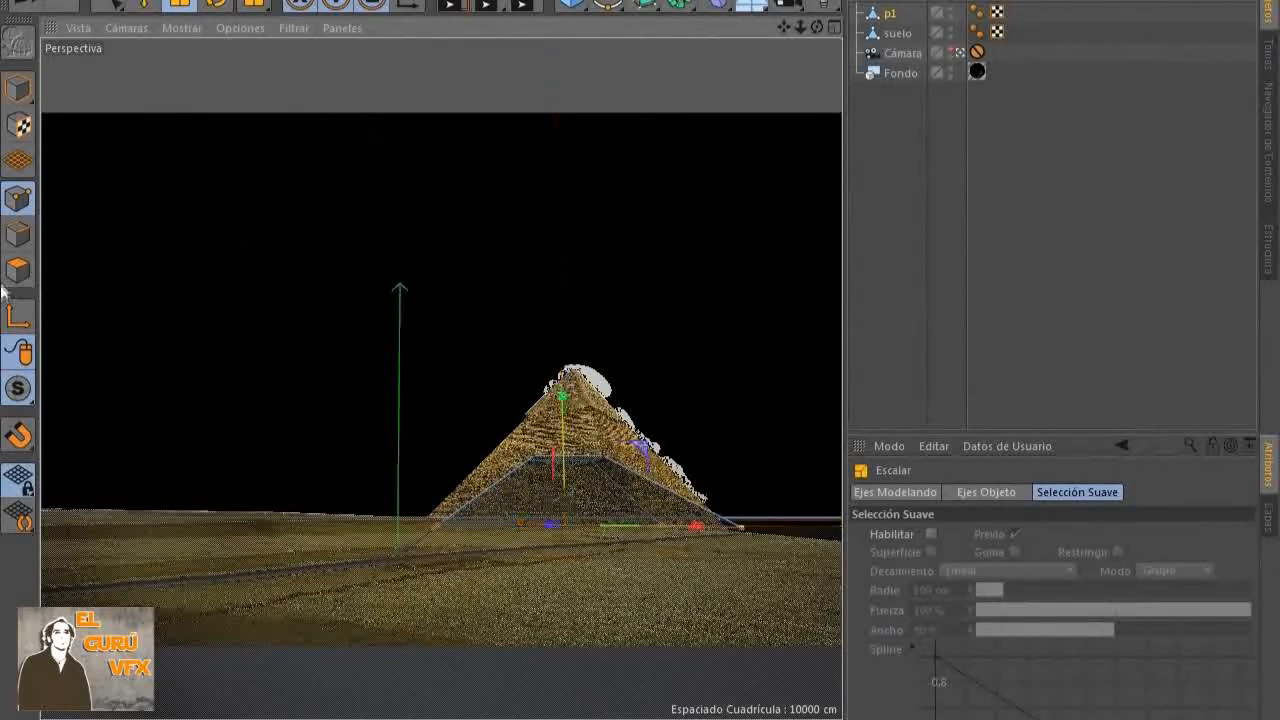
Select the upper points of p1 with Rectangle Selection and raise them to the height of the pyramid's peak
{"action": "left_click", "coordinate": [113, 4]}
{"action": "left_click_drag", "start_coordinate": [468, 386], "coordinate": [704, 490]}
{"action": "left_click_drag", "start_coordinate": [566, 371], "coordinate": [579, 290]}
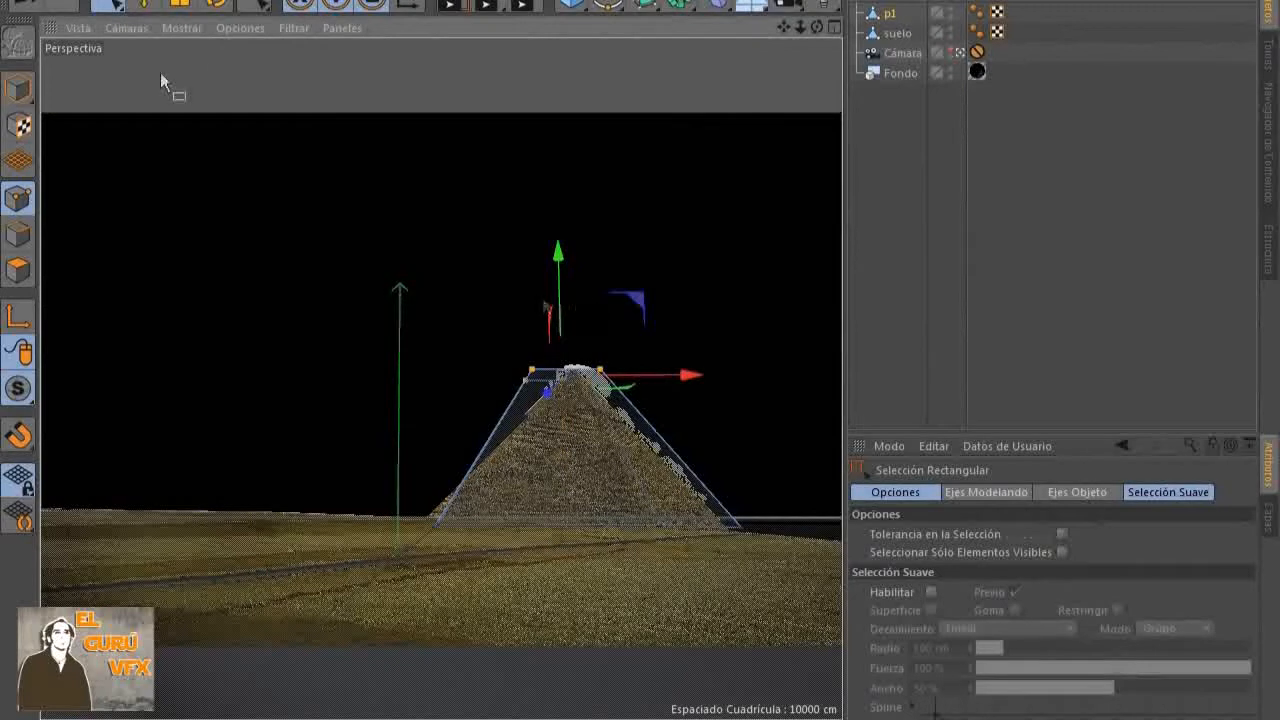
Rotate the whole p1 object to match the pyramid's perspective, checking it with Gouraud shading with lines before restoring plain Gouraud shading
{"action": "left_click", "coordinate": [213, 6]}
{"action": "left_click", "coordinate": [18, 88]}
{"action": "left_click_drag", "start_coordinate": [599, 490], "coordinate": [572, 486]}
{"action": "left_click", "coordinate": [193, 29]}
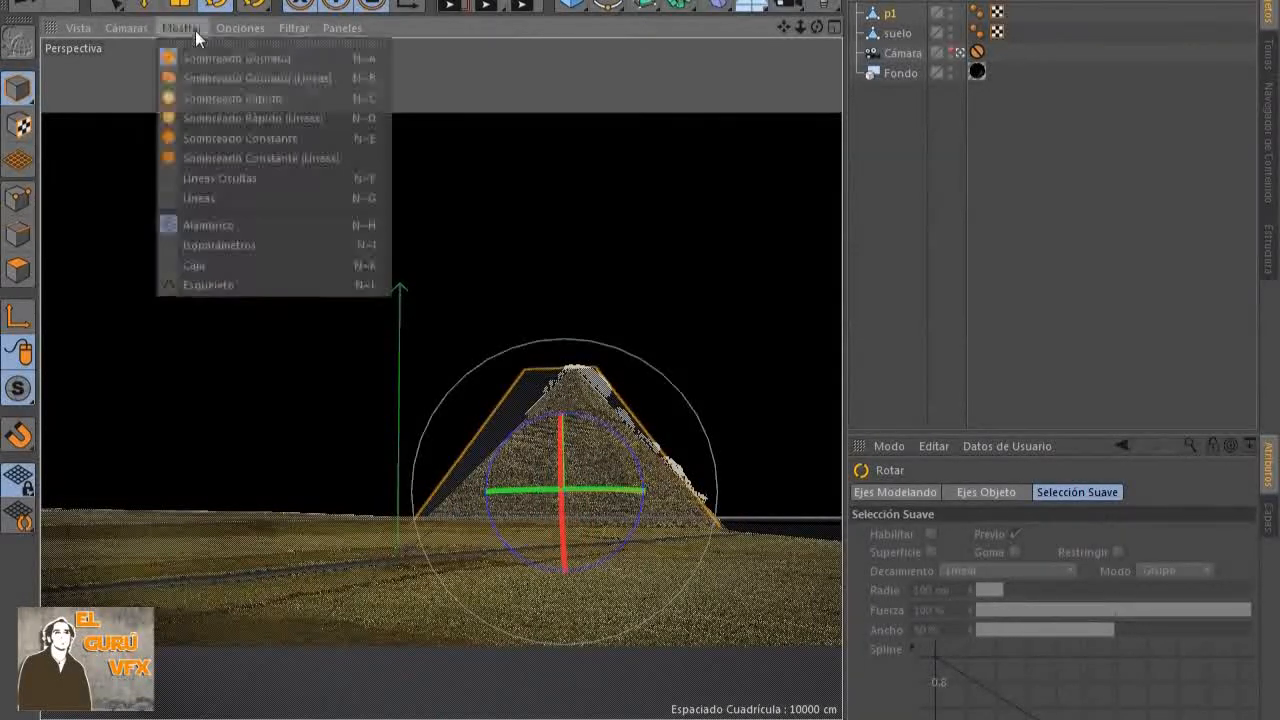
{"action": "left_click", "coordinate": [259, 83]}
{"action": "left_click_drag", "start_coordinate": [600, 491], "coordinate": [571, 487]}
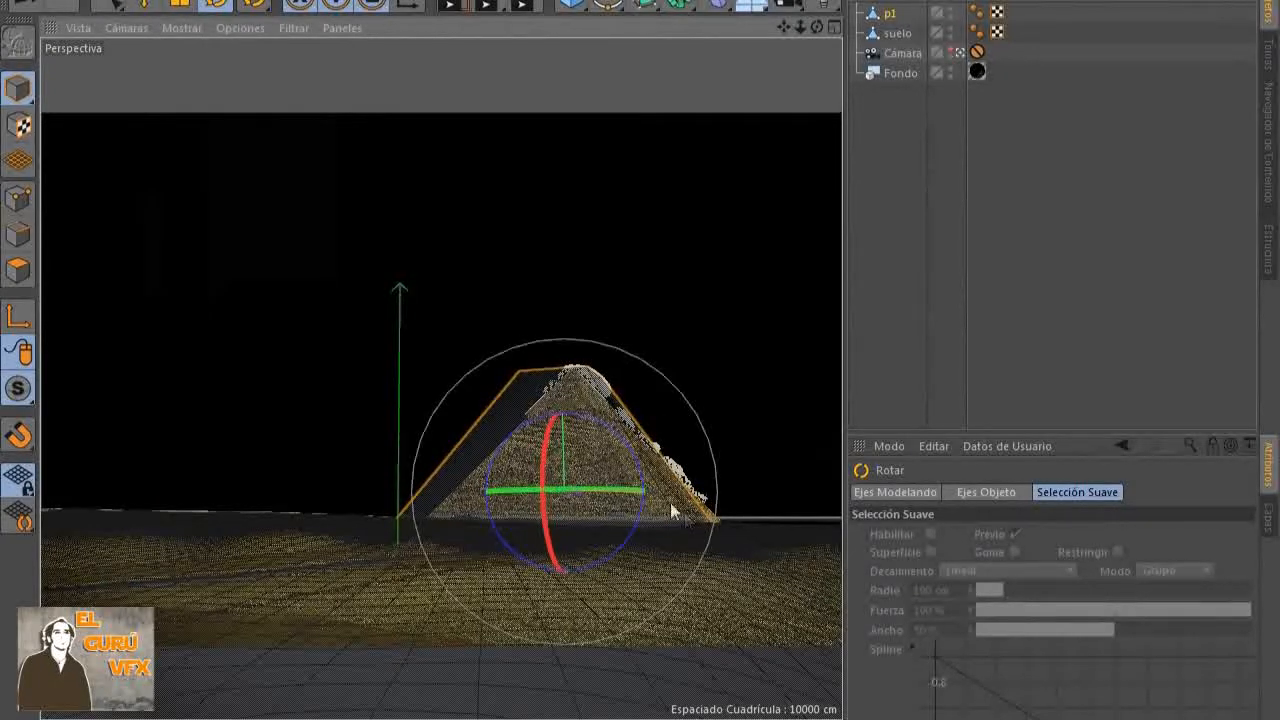
{"action": "left_click", "coordinate": [182, 28]}
{"action": "left_click", "coordinate": [206, 54]}
Scale the top points of p1 together into a narrow tip and move them onto the pyramid's apex
{"action": "left_click", "coordinate": [110, 5]}
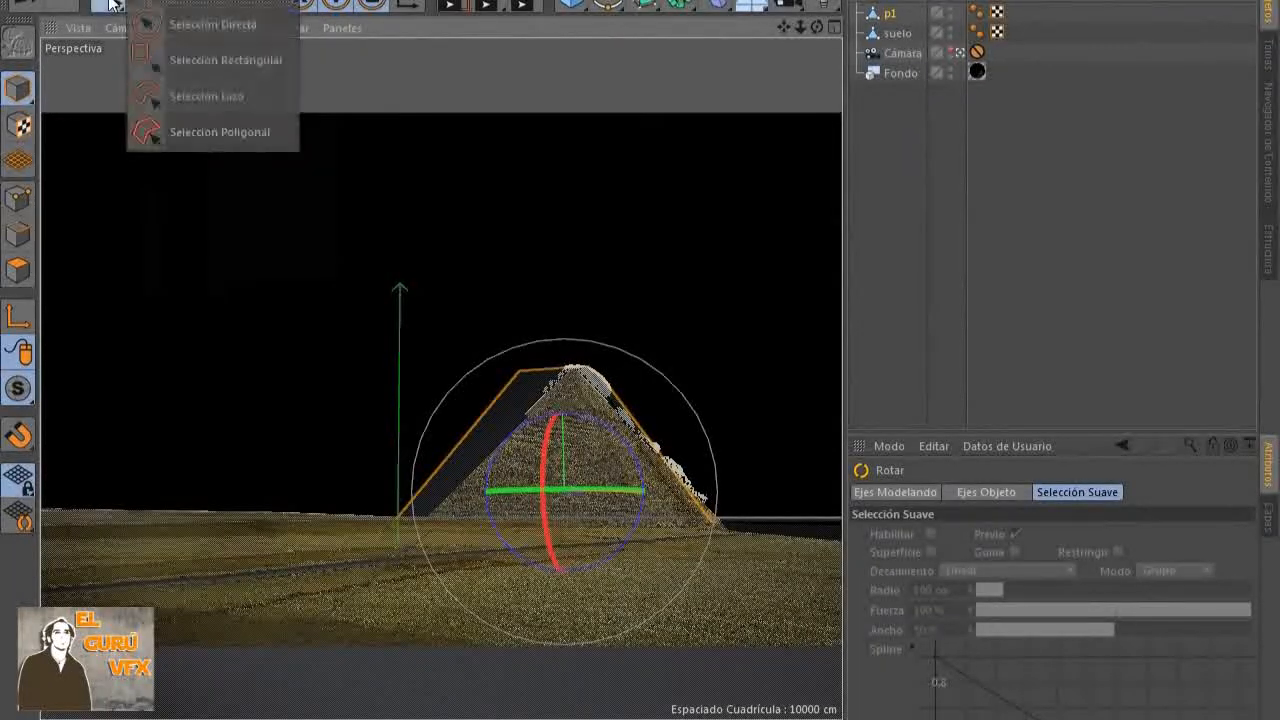
{"action": "left_click", "coordinate": [189, 26]}
{"action": "left_click", "coordinate": [16, 203]}
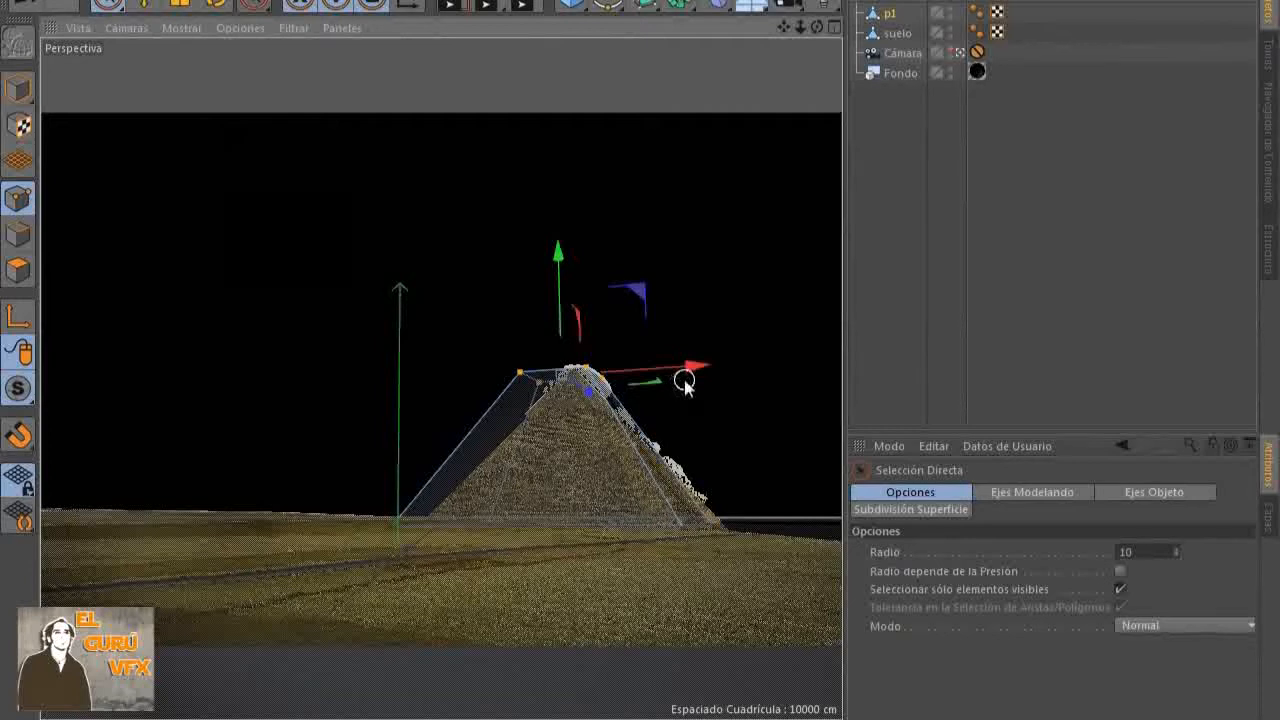
{"action": "left_click", "coordinate": [179, 5]}
{"action": "left_click_drag", "start_coordinate": [697, 243], "coordinate": [801, 260]}
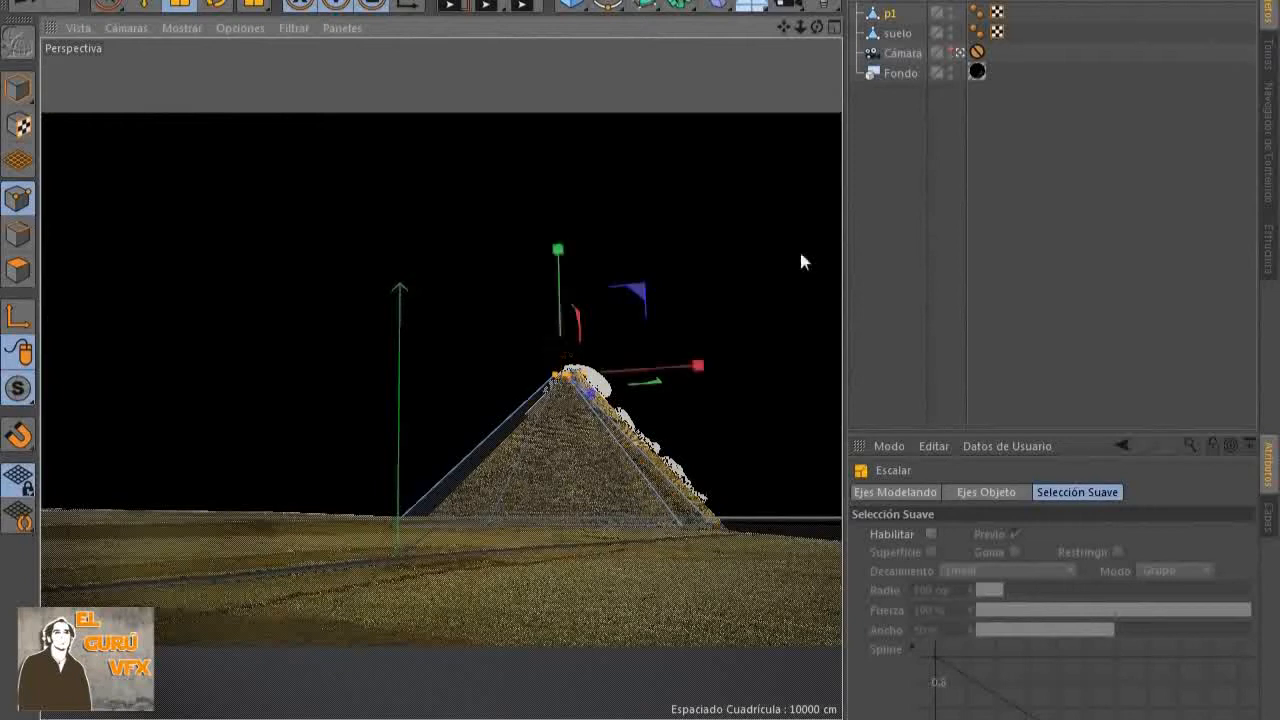
{"action": "left_click", "coordinate": [154, 4]}
{"action": "left_click_drag", "start_coordinate": [672, 369], "coordinate": [687, 366]}
{"action": "left_click_drag", "start_coordinate": [571, 304], "coordinate": [571, 307]}
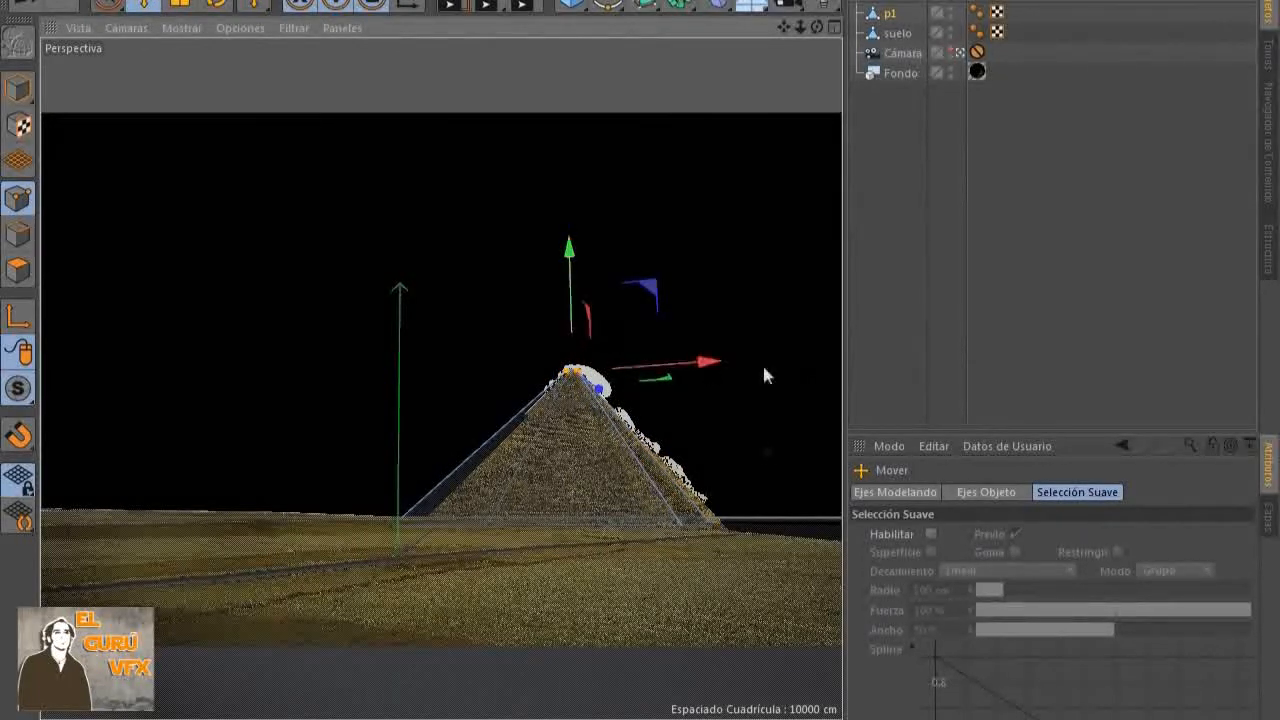
Move the base corner points of p1 individually onto the pyramid's lower corners and fine-tune the height of the apex points
{"action": "left_click", "coordinate": [108, 5]}
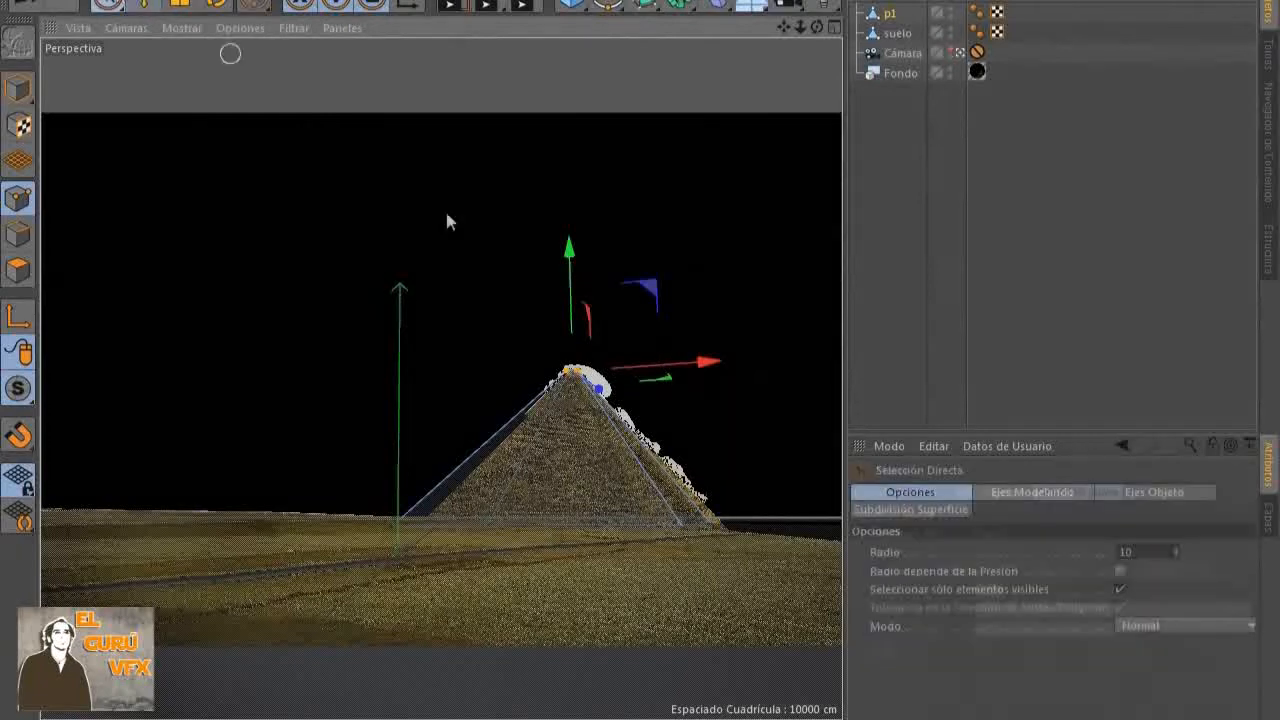
{"action": "left_click", "coordinate": [714, 527]}
{"action": "left_click_drag", "start_coordinate": [793, 538], "coordinate": [810, 535]}
{"action": "left_click_drag", "start_coordinate": [726, 403], "coordinate": [727, 409]}
{"action": "left_click", "coordinate": [398, 522]}
{"action": "left_click_drag", "start_coordinate": [505, 527], "coordinate": [531, 525]}
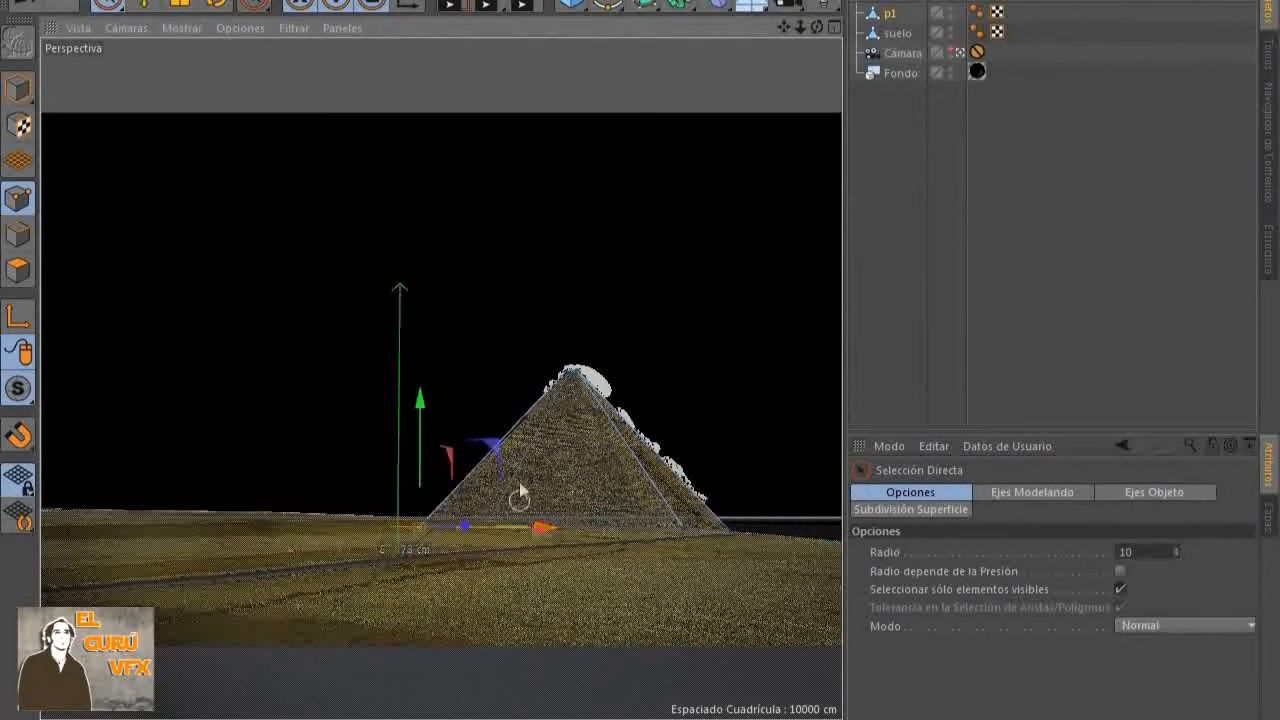
{"action": "left_click", "coordinate": [585, 365]}
{"action": "left_click_drag", "start_coordinate": [575, 322], "coordinate": [574, 314]}
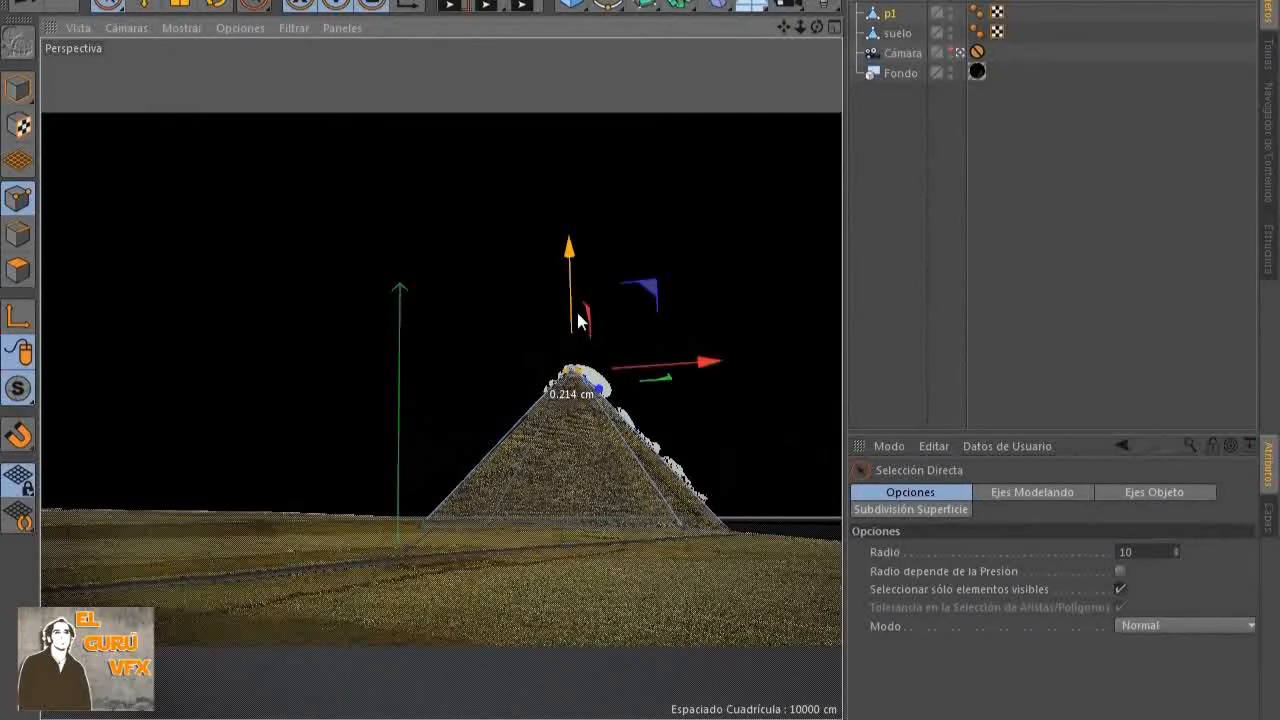
Move p1's middle base corner point along X onto the pyramid's front edge, check it with X-Ray off, and lower the point slightly
{"action": "left_click", "coordinate": [689, 534]}
{"action": "left_click_drag", "start_coordinate": [817, 529], "coordinate": [775, 526]}
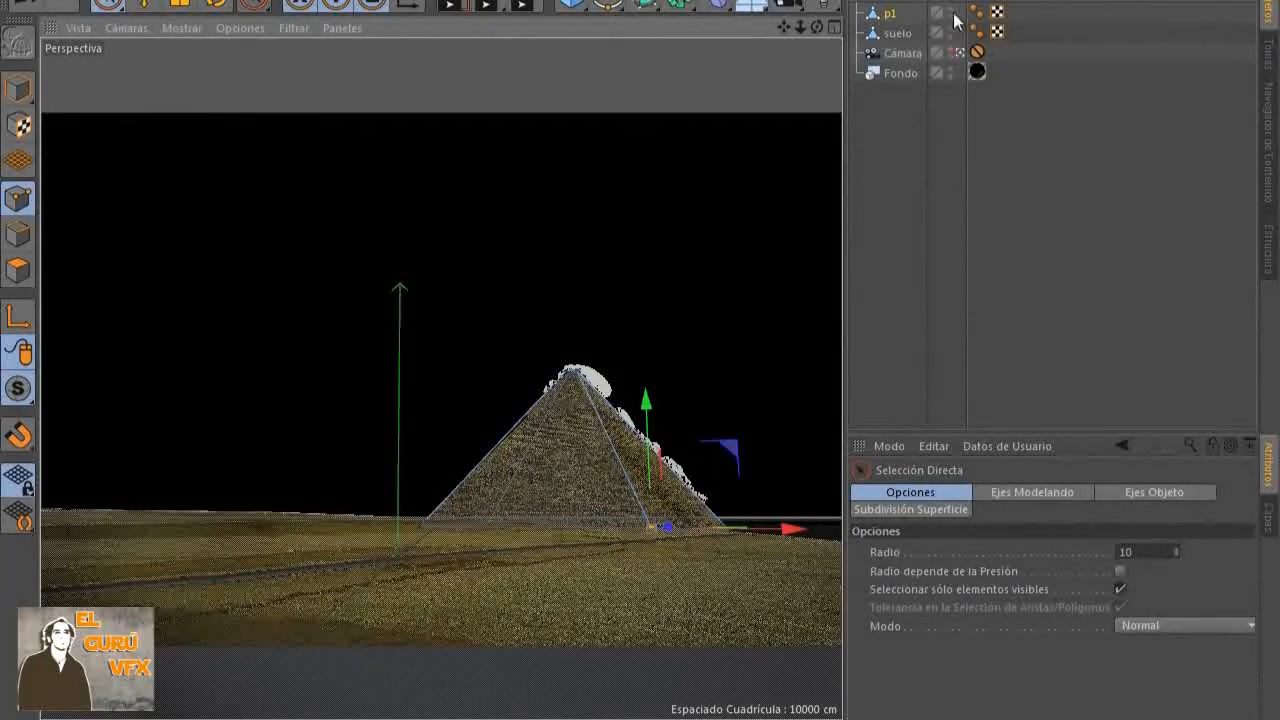
{"action": "left_click", "coordinate": [892, 14]}
{"action": "left_click", "coordinate": [975, 650]}
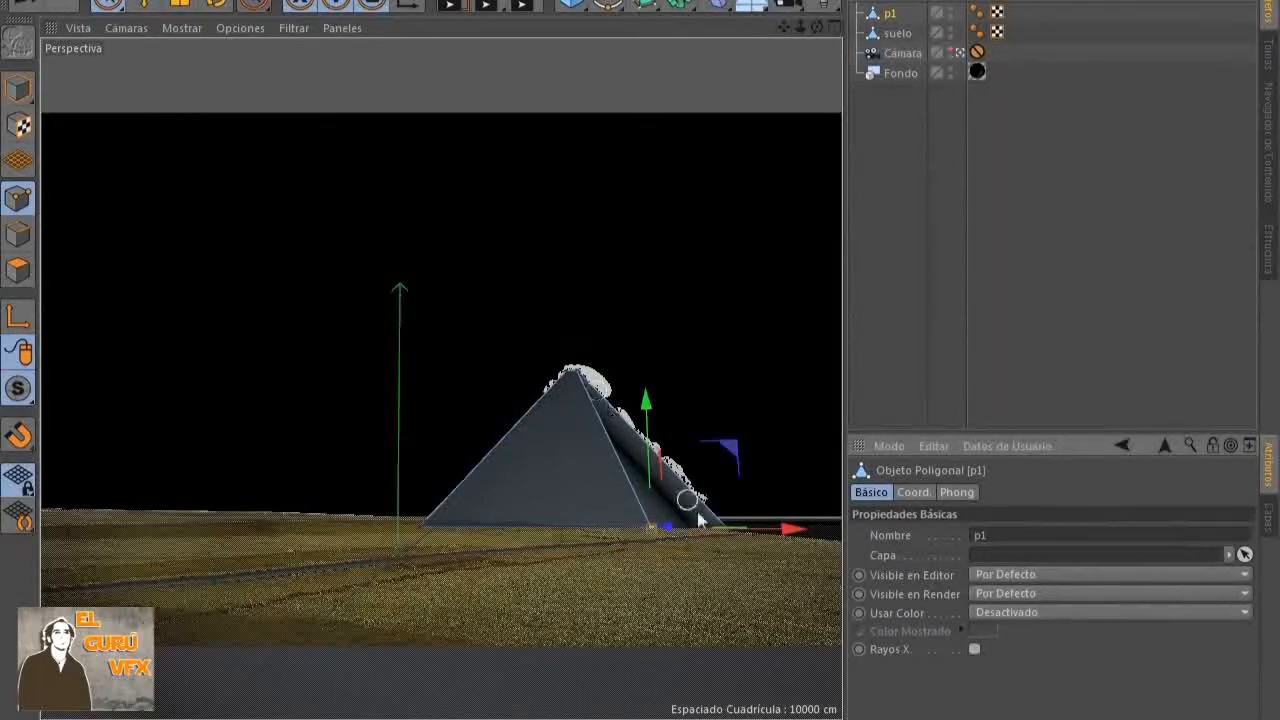
{"action": "left_click", "coordinate": [977, 649]}
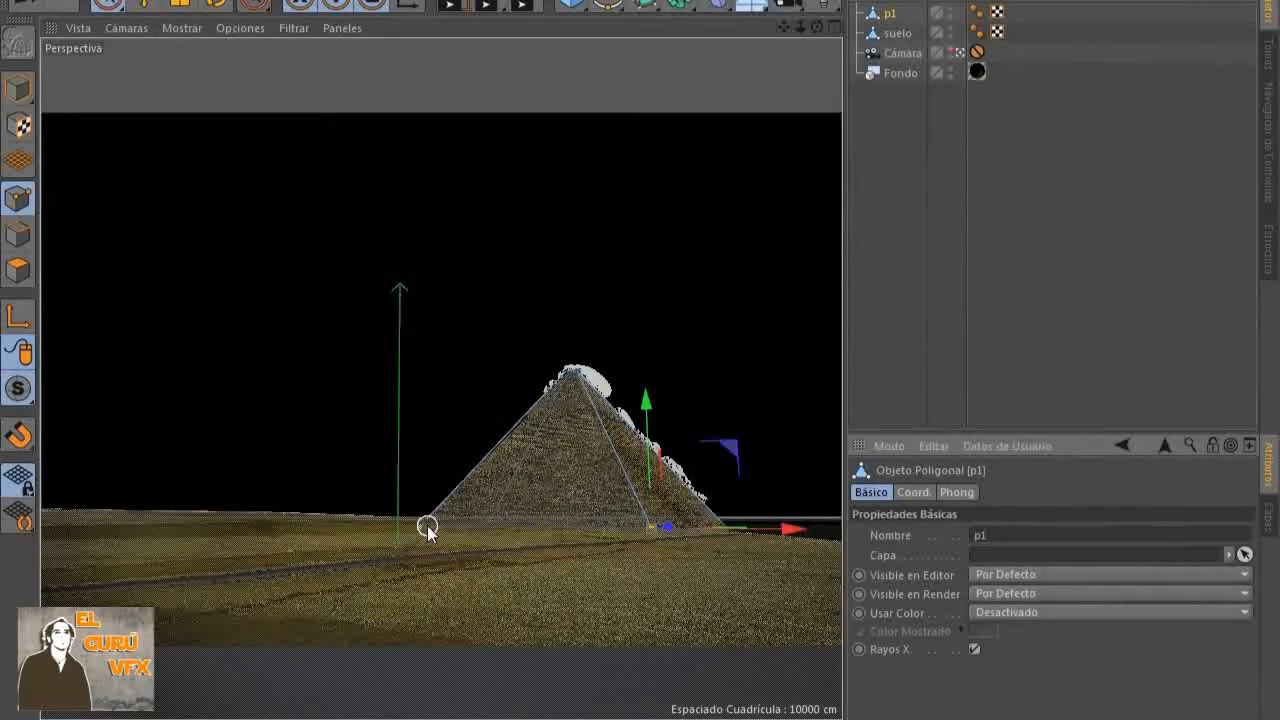
{"action": "mouse_move", "coordinate": [755, 443]}
{"action": "left_mouse_down"}
{"action": "mouse_move", "coordinate": [766, 454]}
{"action": "mouse_move", "coordinate": [729, 542]}
{"action": "left_mouse_up"}
{"action": "key", "text": "ctrl+z"}
{"action": "left_click_drag", "start_coordinate": [722, 430], "coordinate": [724, 441]}
{"action": "left_click", "coordinate": [640, 532]}
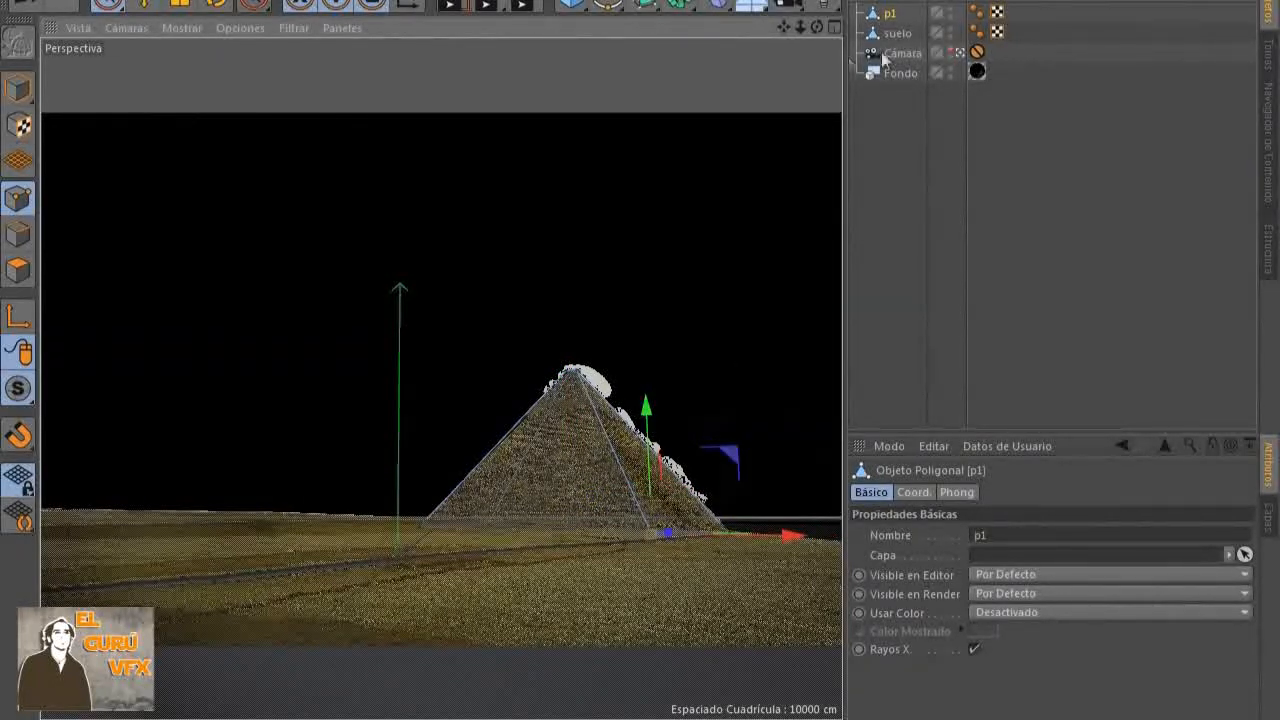
Leave the camera view and turn off X-Ray for both p1 and suelo
{"action": "left_click", "coordinate": [958, 52]}
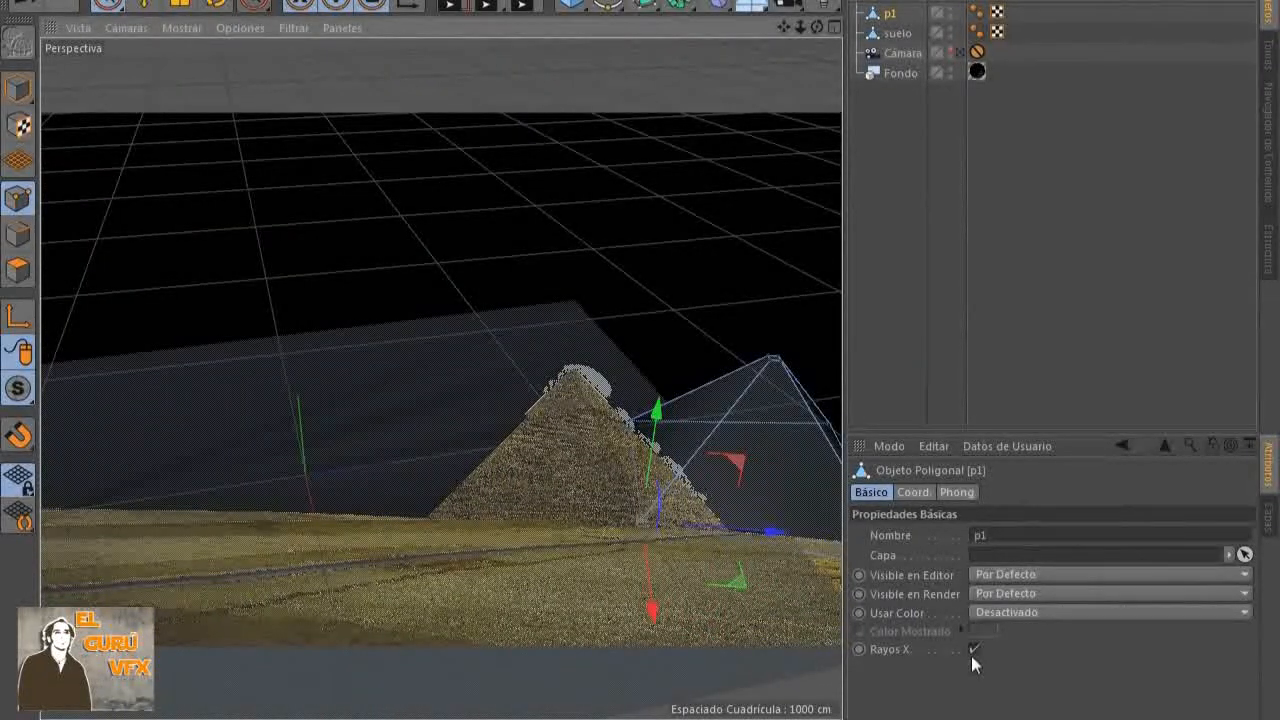
{"action": "left_click", "coordinate": [974, 650]}
{"action": "left_click", "coordinate": [897, 33]}
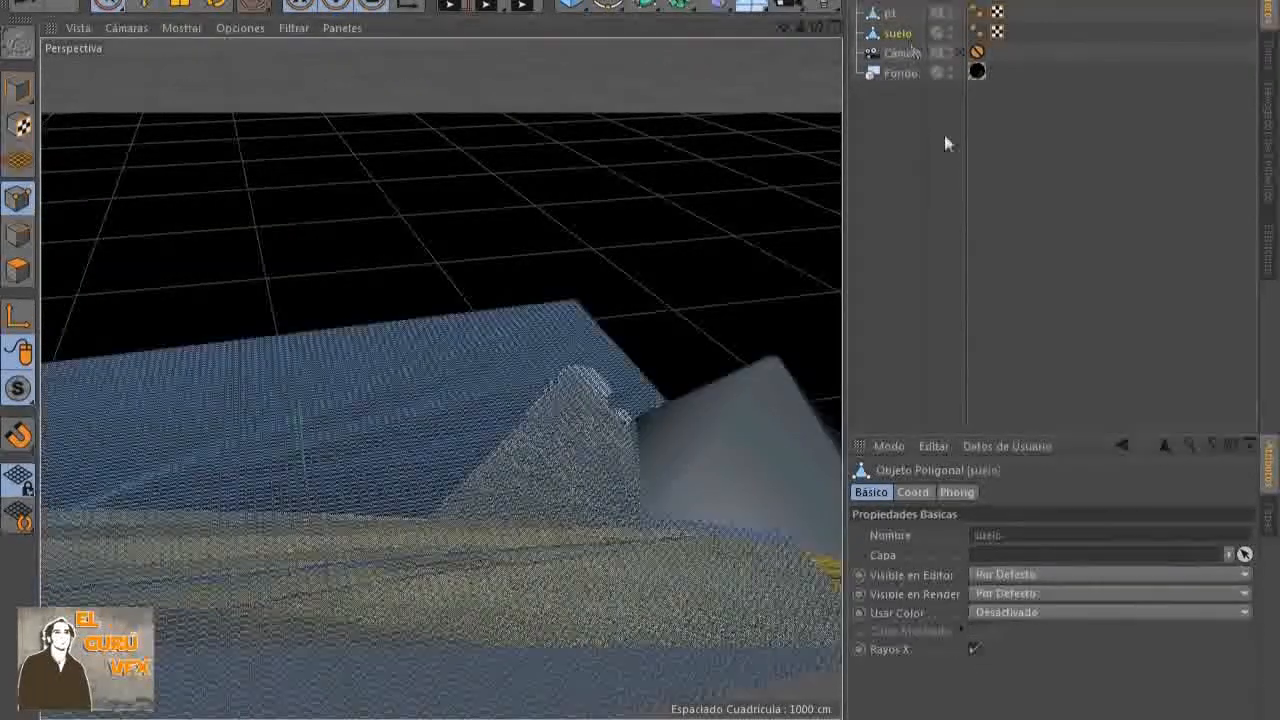
{"action": "left_click", "coordinate": [974, 649]}
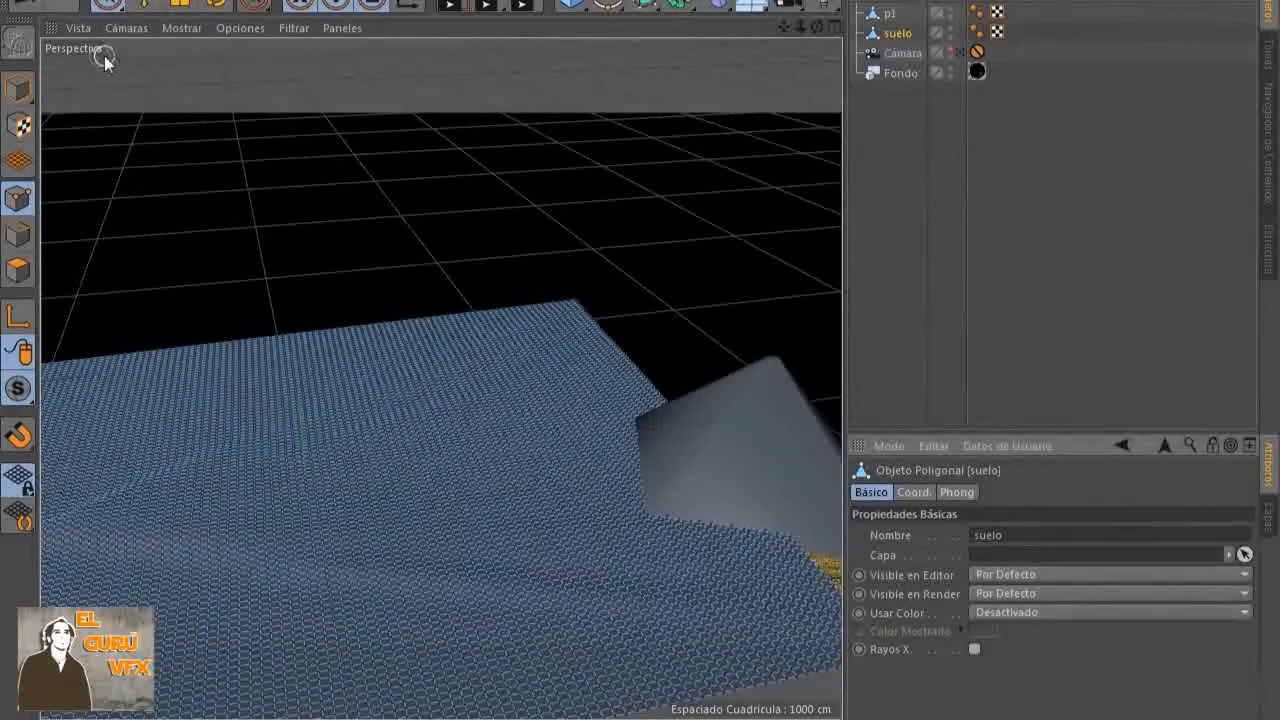
Switch to model mode, inspect the ground and pyramid geometry from other angles, and return to the scene camera view
{"action": "left_click", "coordinate": [18, 90]}
{"action": "scroll", "coordinate": [767, 445], "scroll_direction": "up", "scroll_amount": 1}
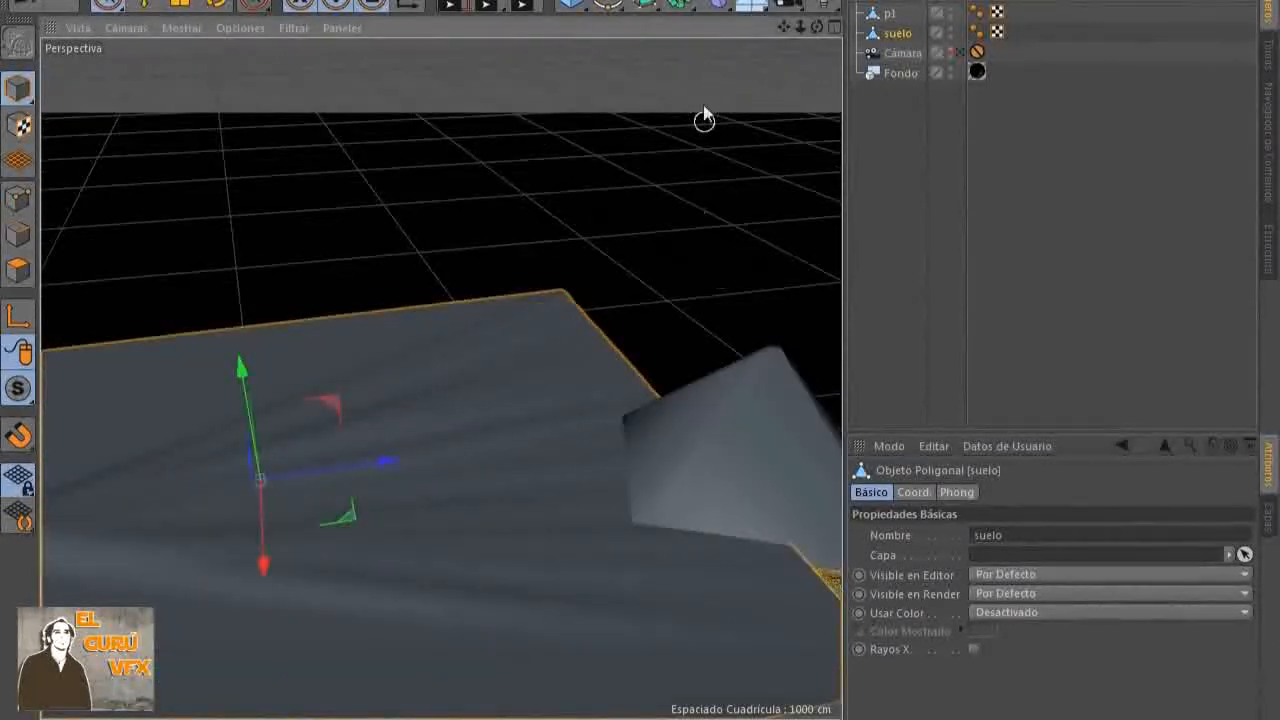
{"action": "left_click_drag", "start_coordinate": [784, 27], "coordinate": [397, 346]}
{"action": "scroll", "coordinate": [645, 446], "scroll_direction": "up", "scroll_amount": 2}
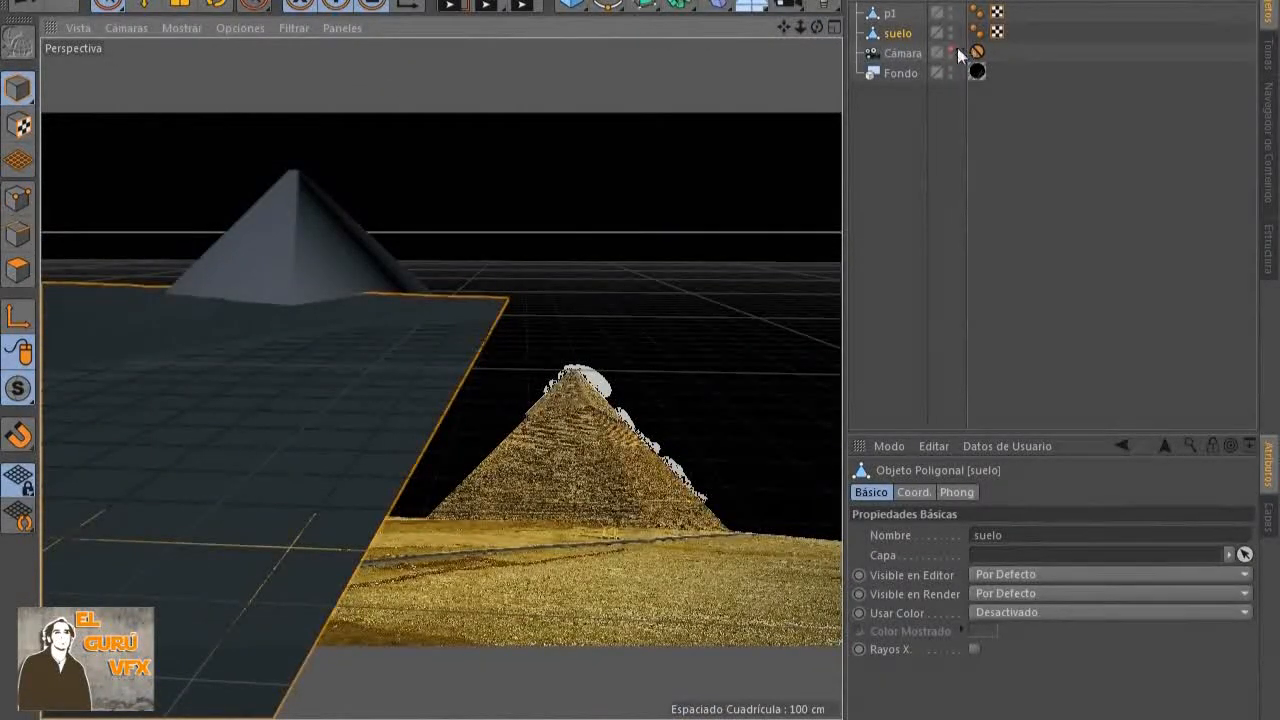
{"action": "left_click", "coordinate": [959, 53]}
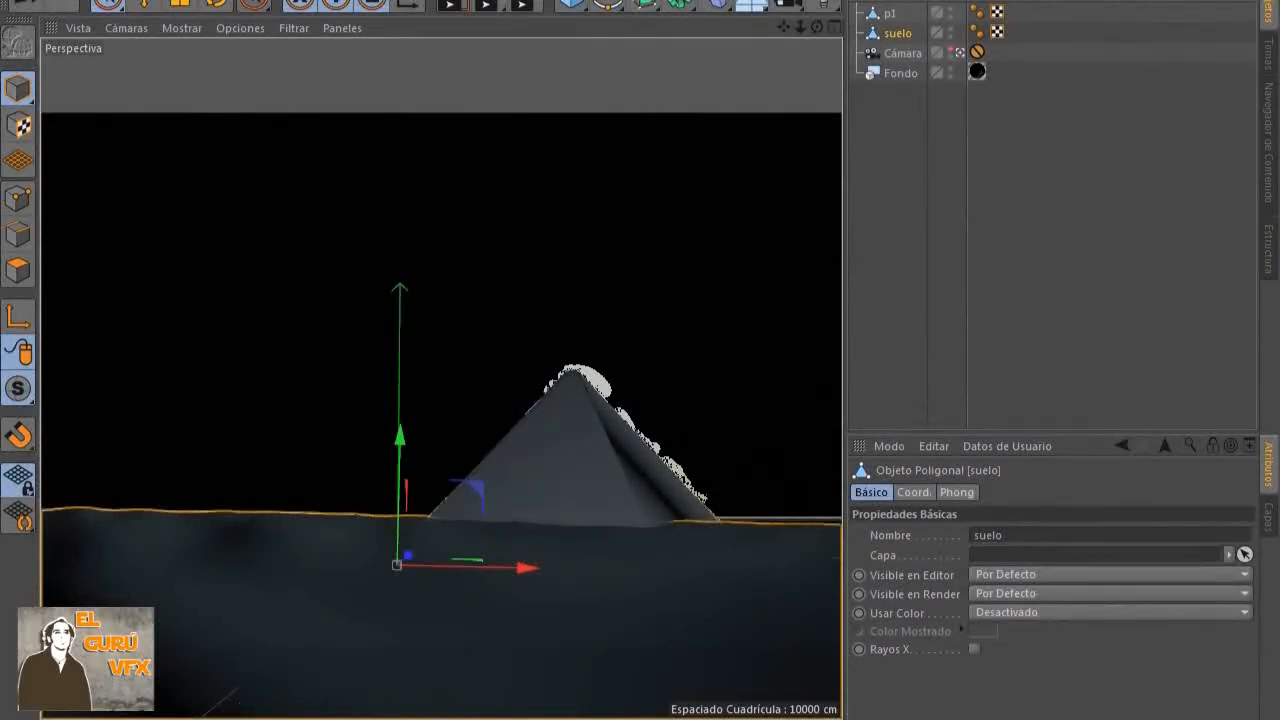
Assign layer 2p of the image to the color texture of the Fondo background's material
{"action": "double_click", "coordinate": [977, 71]}
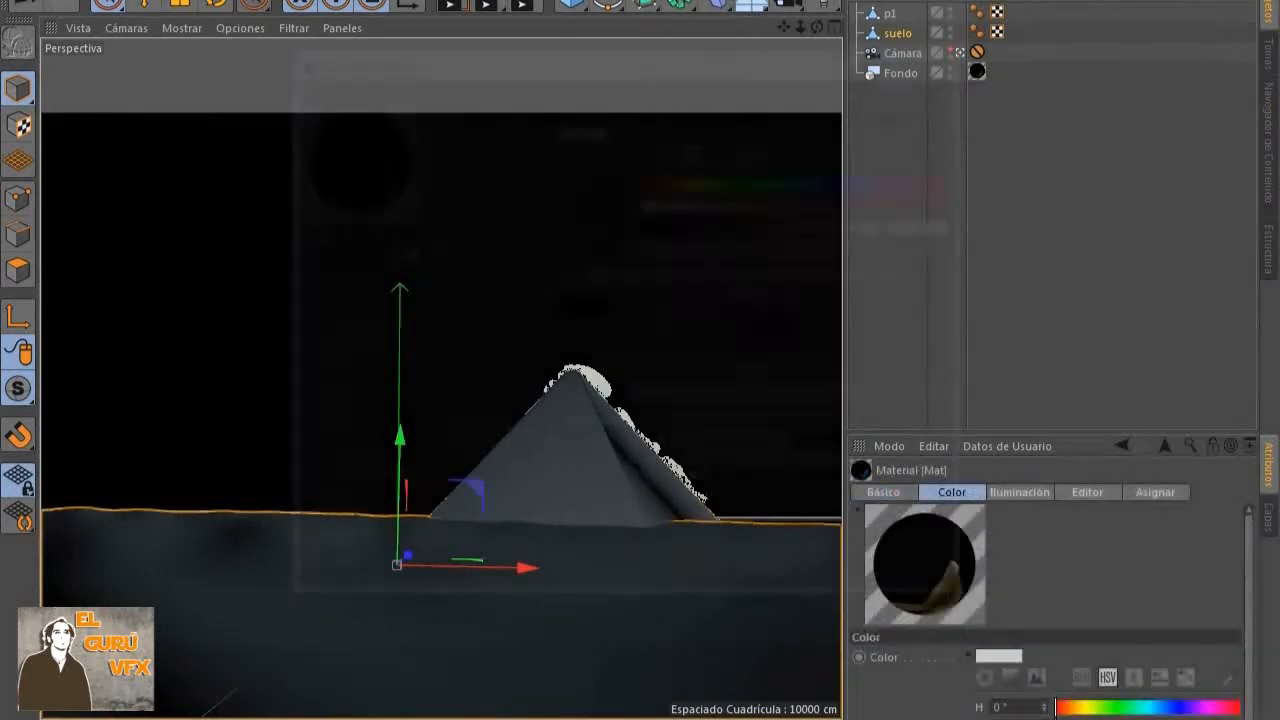
{"action": "left_click_drag", "start_coordinate": [645, 65], "coordinate": [803, 114]}
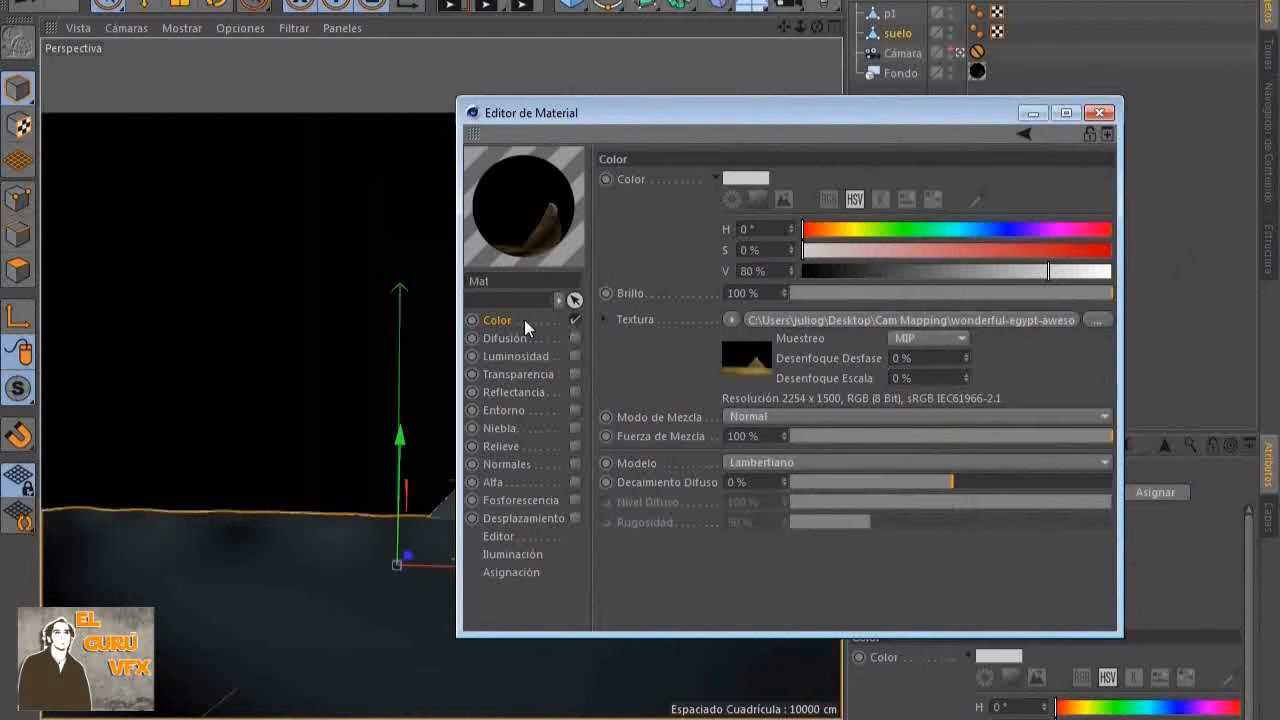
{"action": "left_click", "coordinate": [782, 320]}
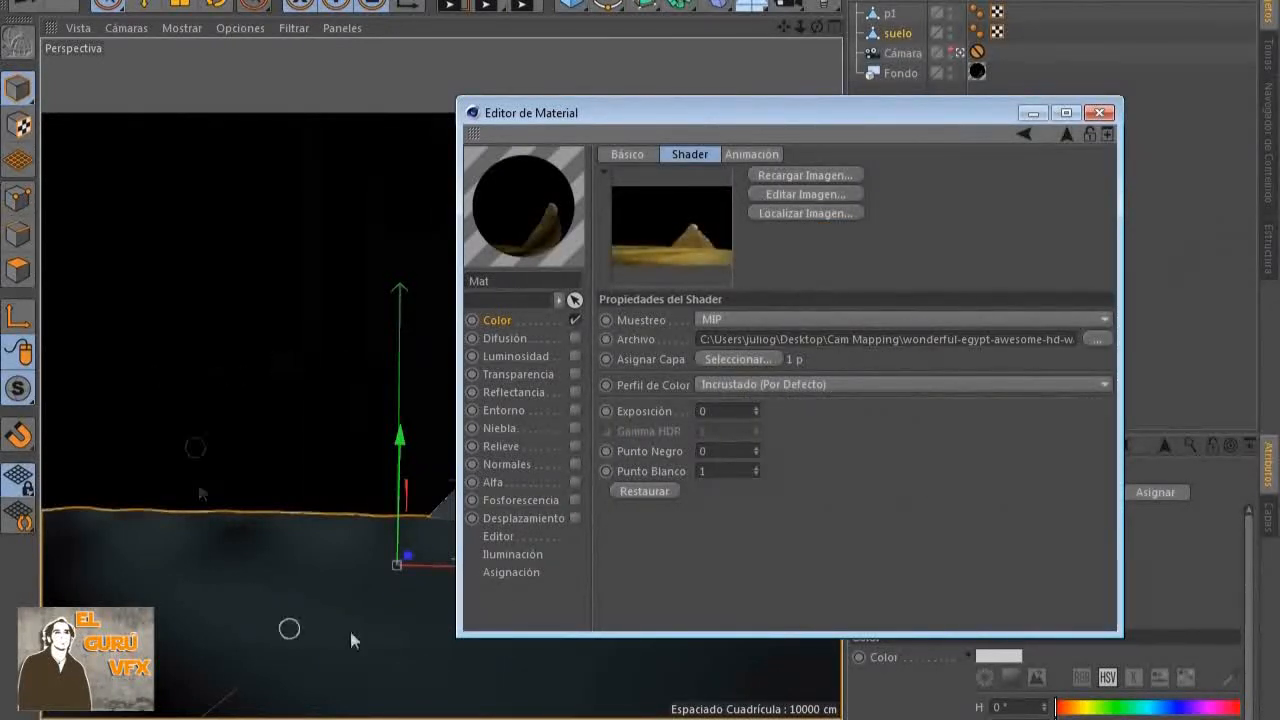
{"action": "left_click", "coordinate": [714, 359]}
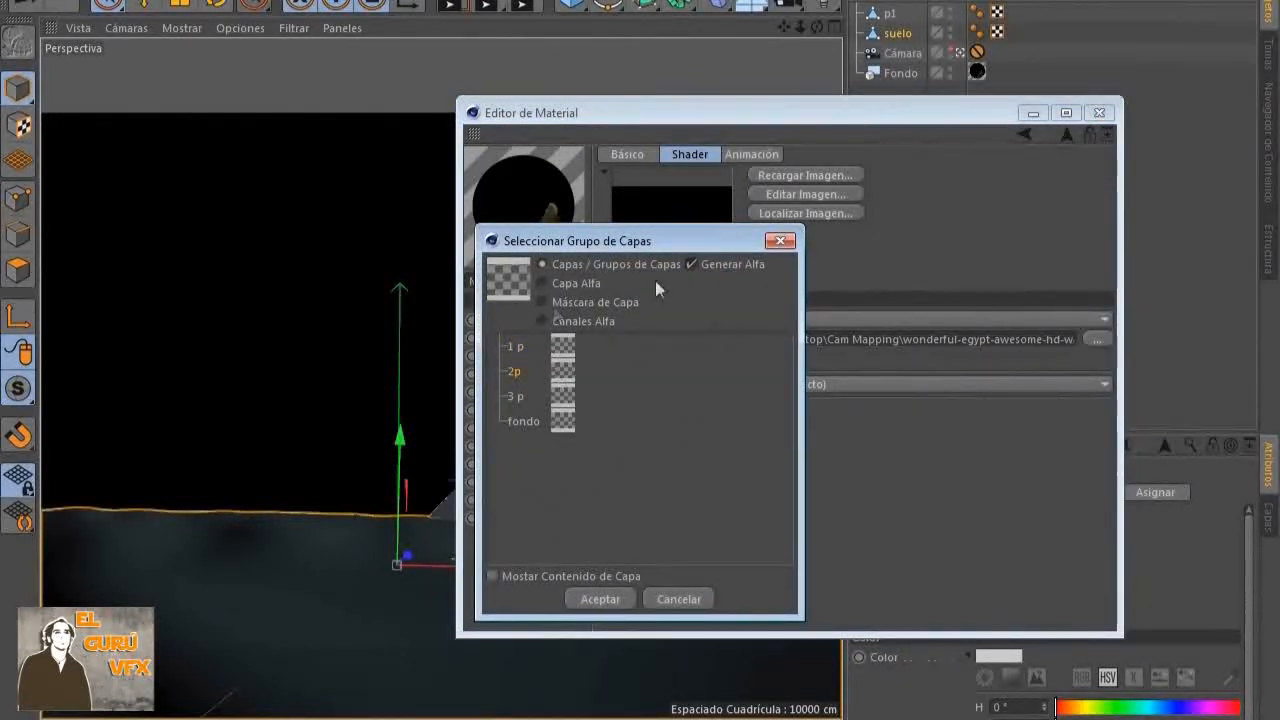
{"action": "left_click", "coordinate": [606, 599]}
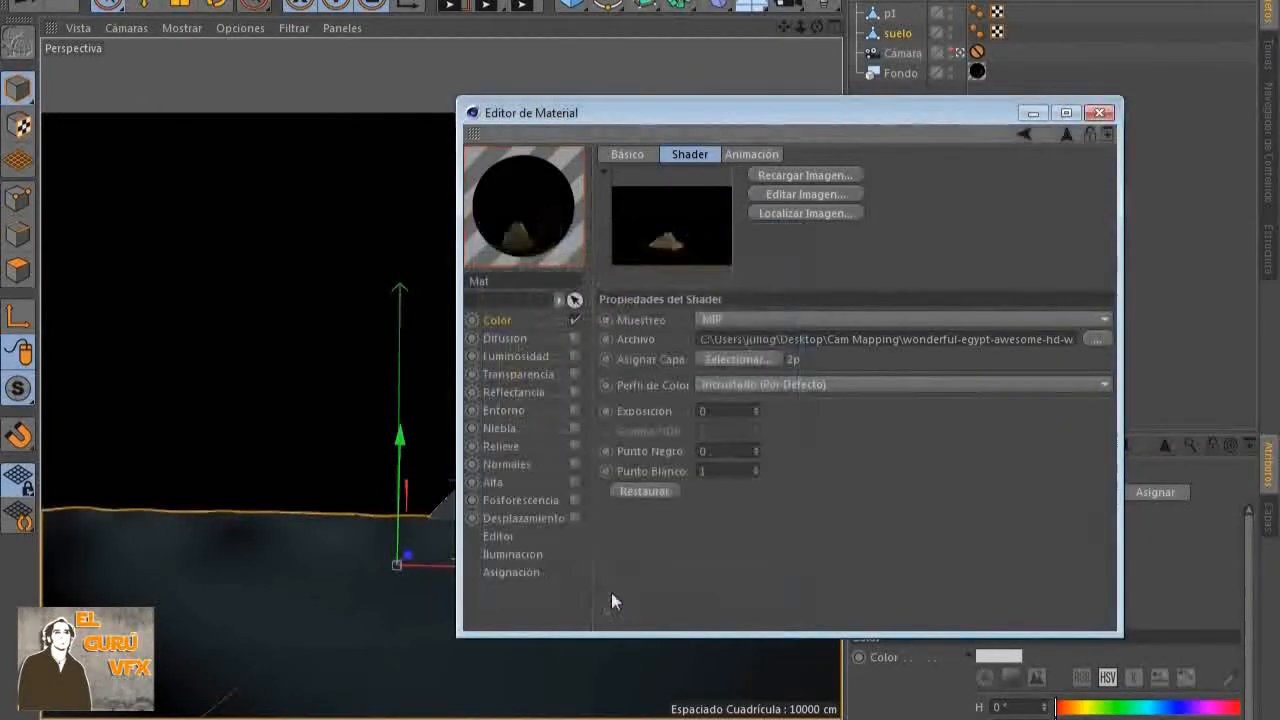
{"action": "left_click", "coordinate": [1103, 112]}
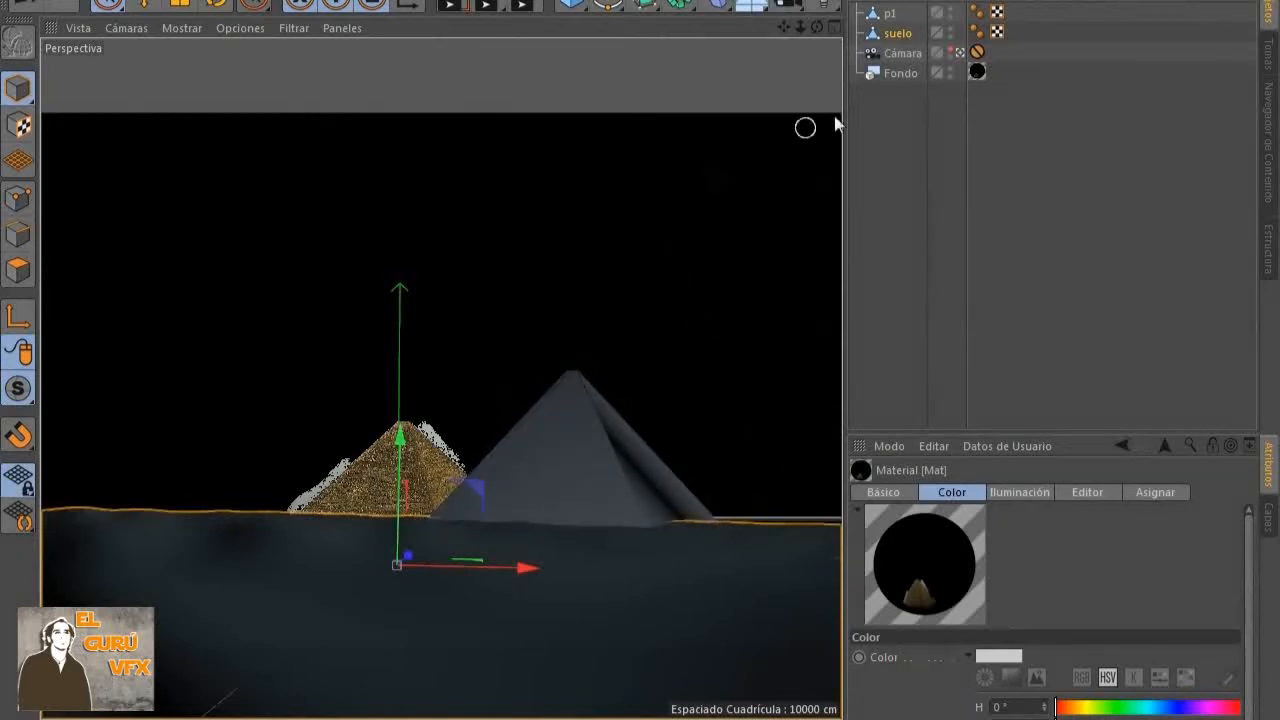
Duplicate p1 along the X axis over the second pyramid in the image and rename the copy p2
{"action": "left_click", "coordinate": [888, 15]}
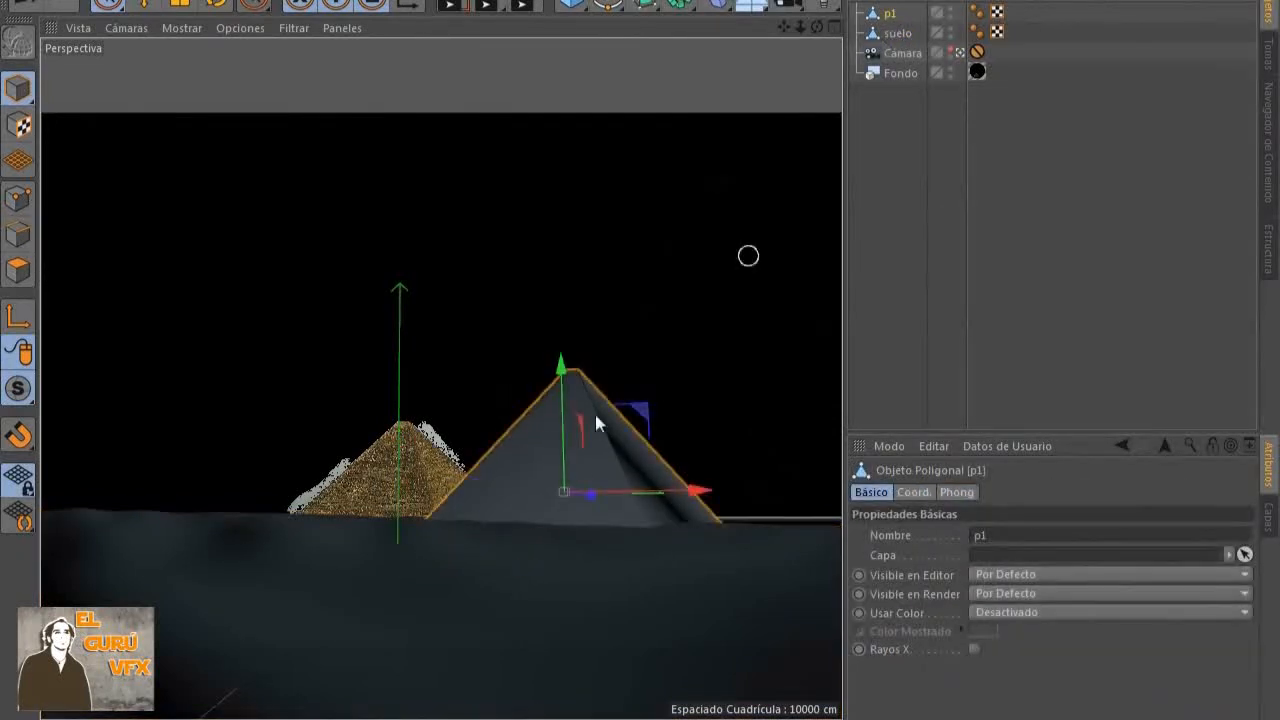
{"action": "left_click_drag", "start_coordinate": [700, 493], "coordinate": [529, 515], "text": "ctrl"}
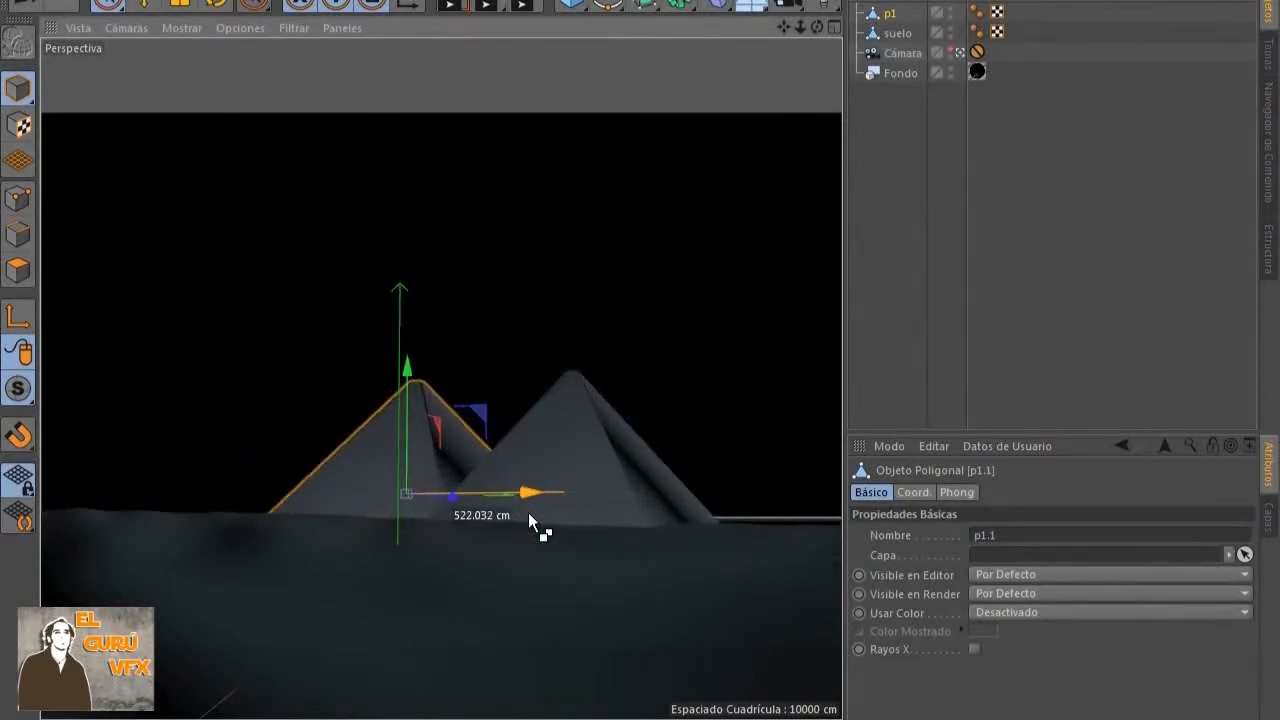
{"action": "left_click_drag", "start_coordinate": [528, 512], "coordinate": [528, 513], "text": "ctrl"}
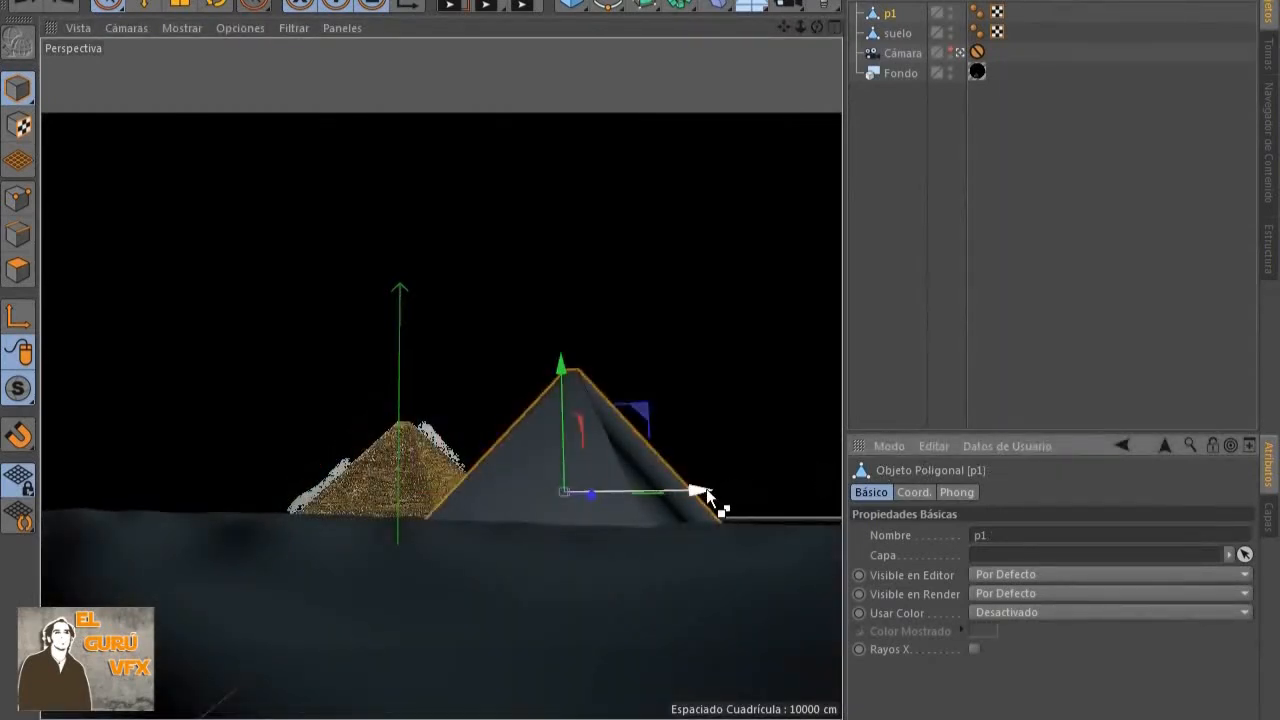
{"action": "left_click_drag", "start_coordinate": [707, 503], "coordinate": [528, 514], "text": "ctrl"}
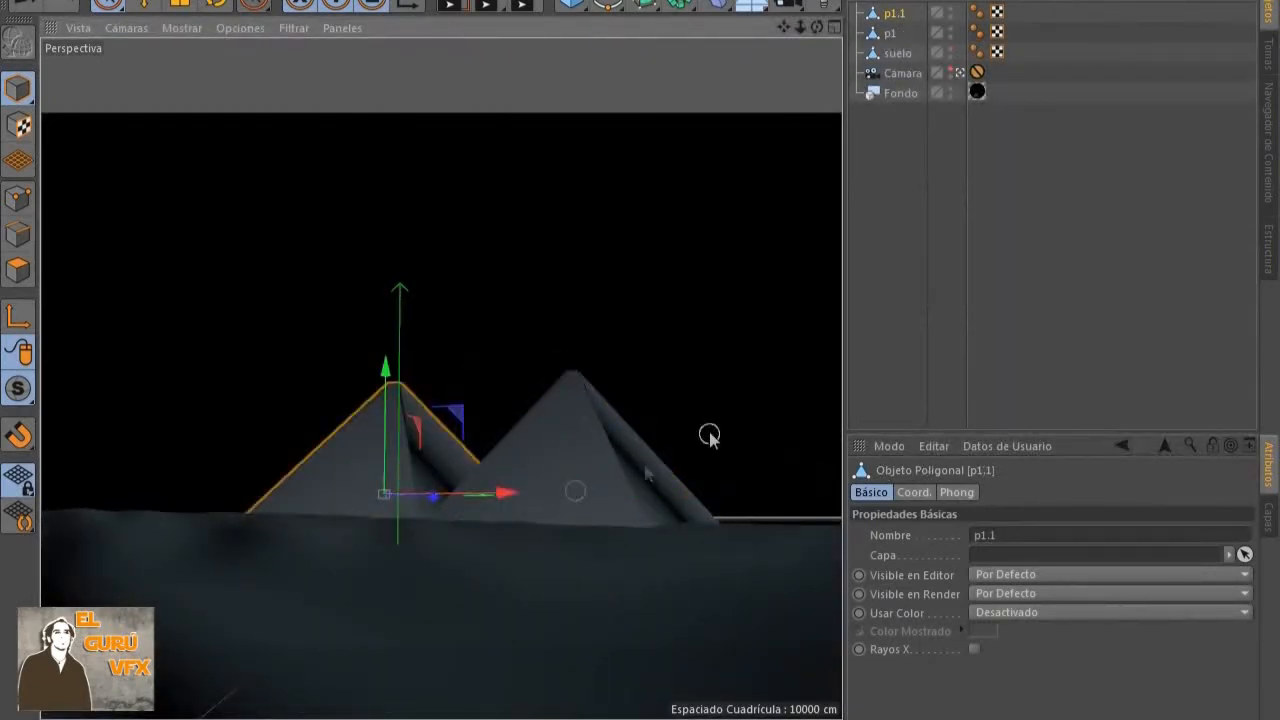
{"action": "double_click", "coordinate": [894, 14]}
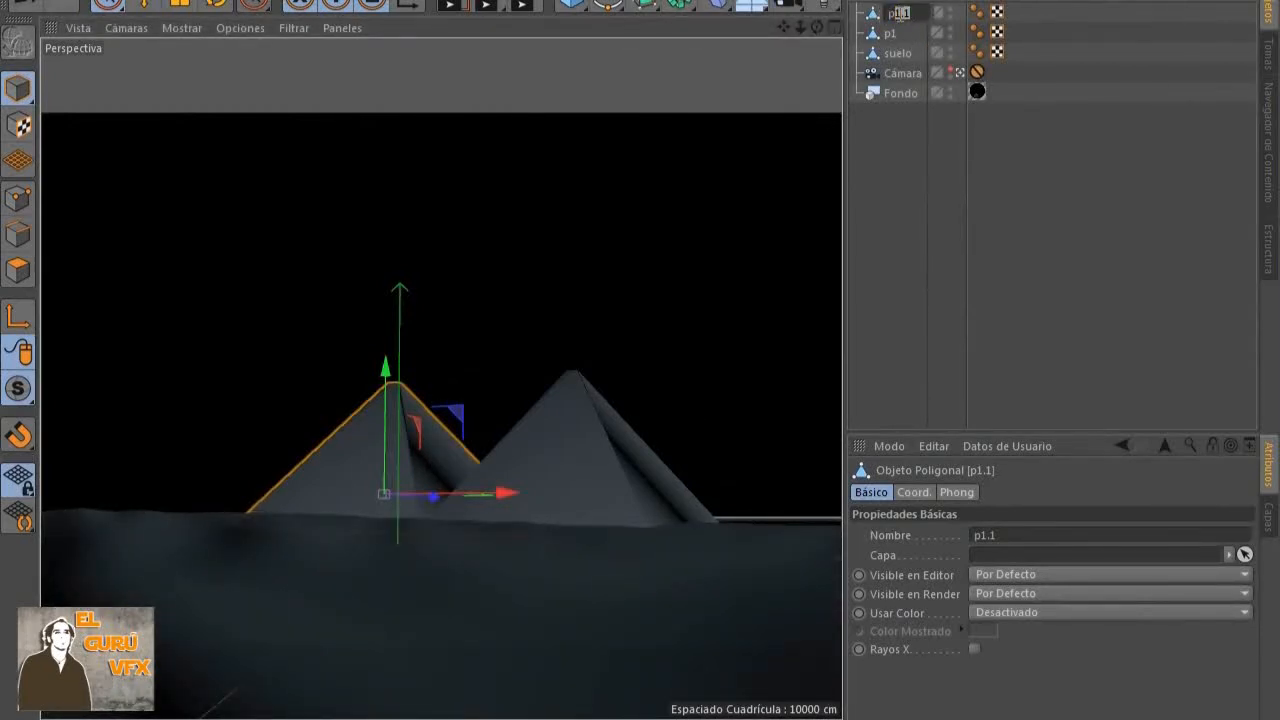
{"action": "type", "text": "p2"}
{"action": "key", "text": "Return"}
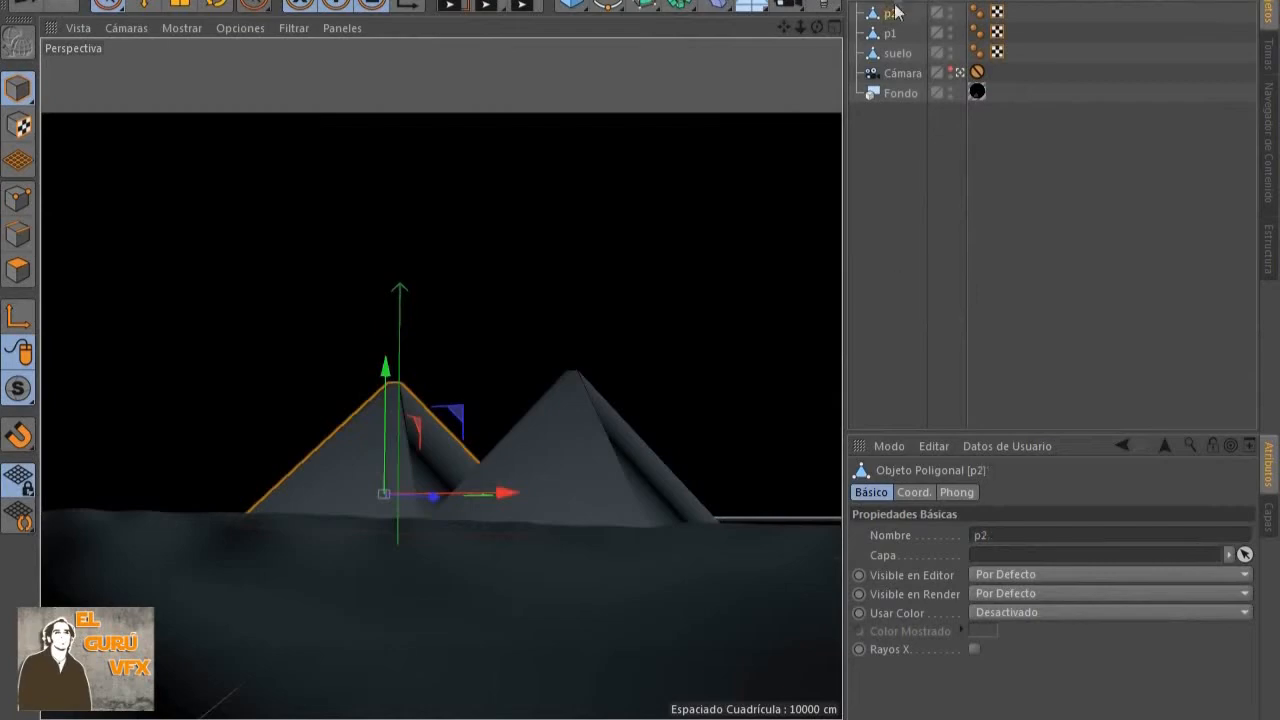
Outside the camera view, move p2 back along the world Z axis so it stands clear behind p1 and the ground
{"action": "left_click", "coordinate": [893, 34]}
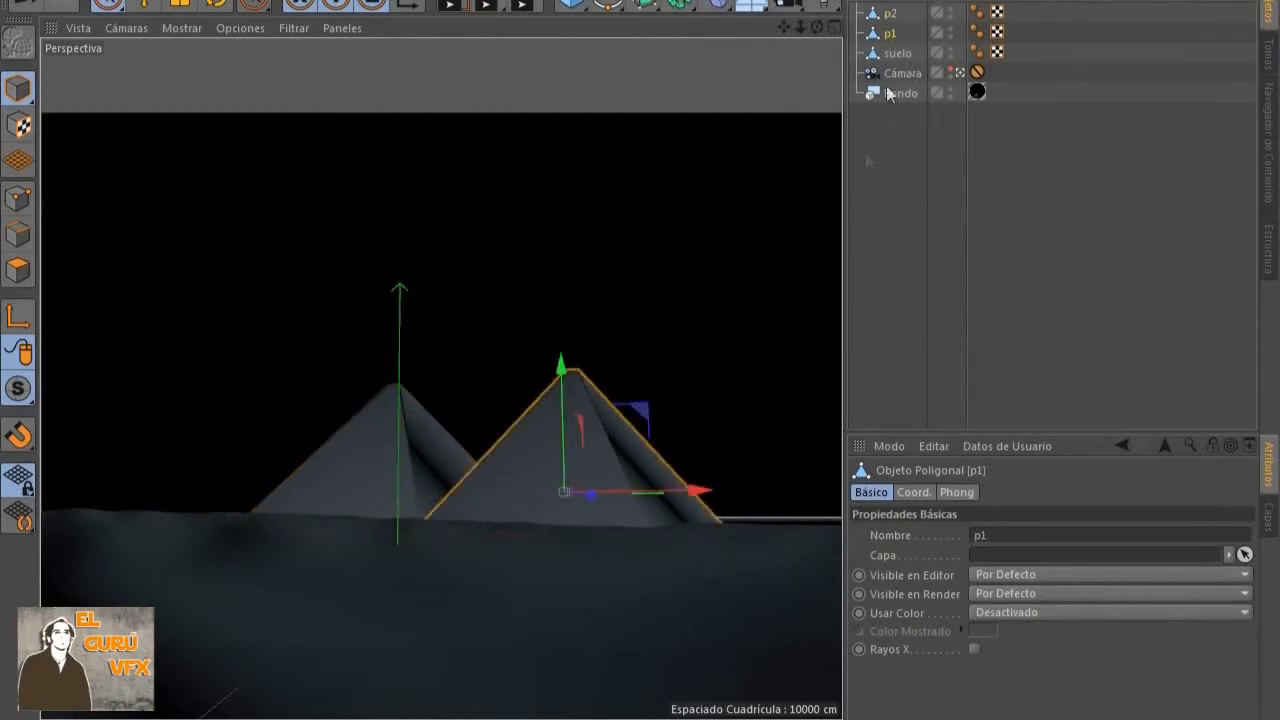
{"action": "left_click", "coordinate": [959, 73]}
{"action": "left_click_drag", "start_coordinate": [820, 50], "coordinate": [432, 133]}
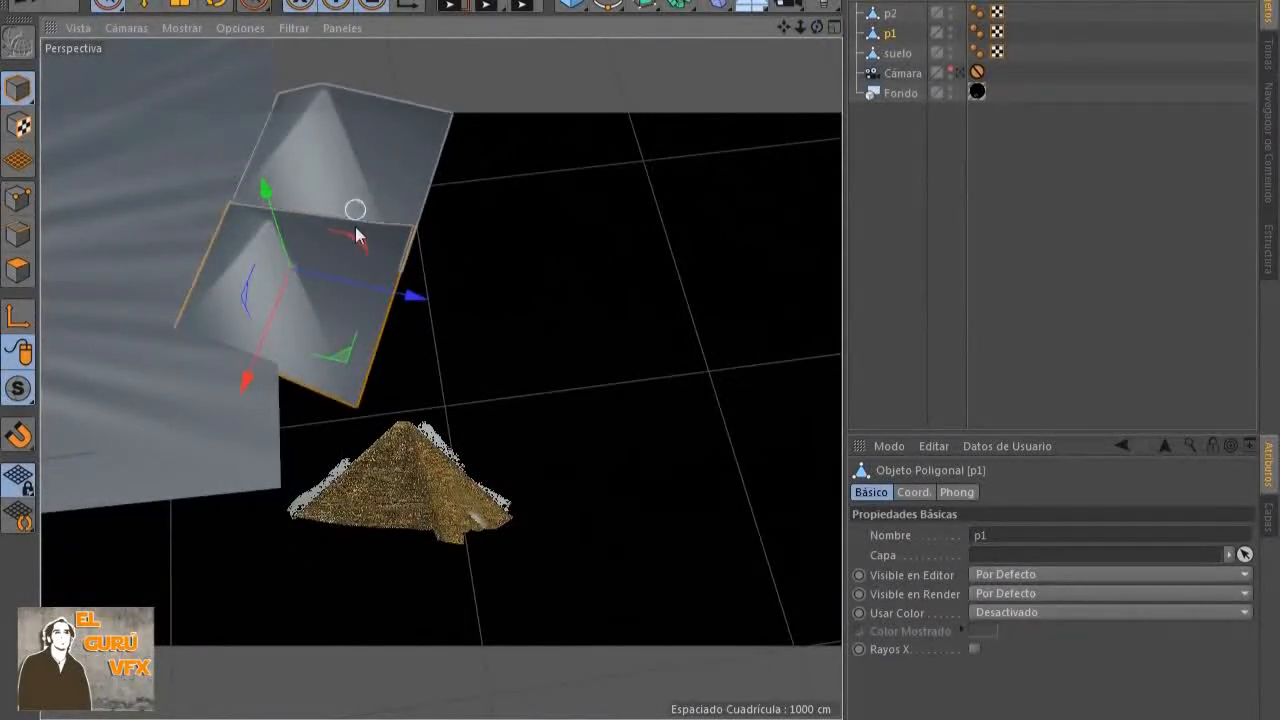
{"action": "left_click_drag", "start_coordinate": [784, 27], "coordinate": [988, 185]}
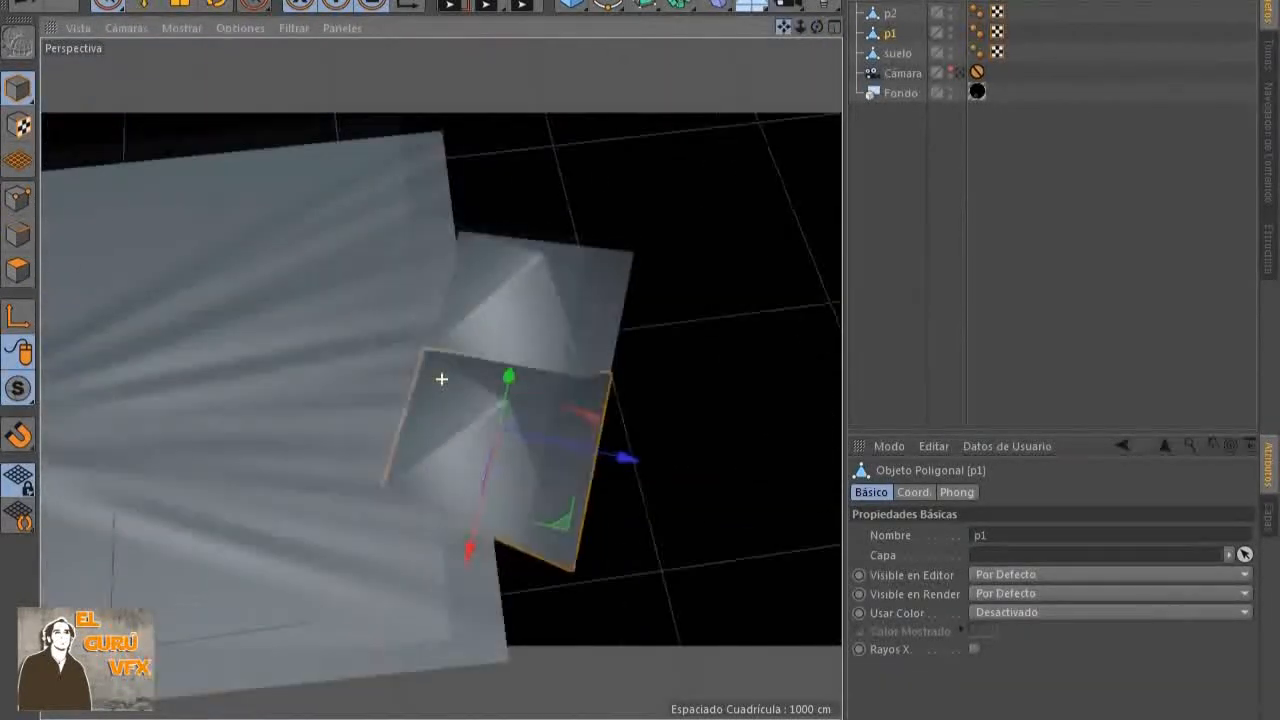
{"action": "scroll", "coordinate": [432, 268], "scroll_direction": "down", "scroll_amount": 3}
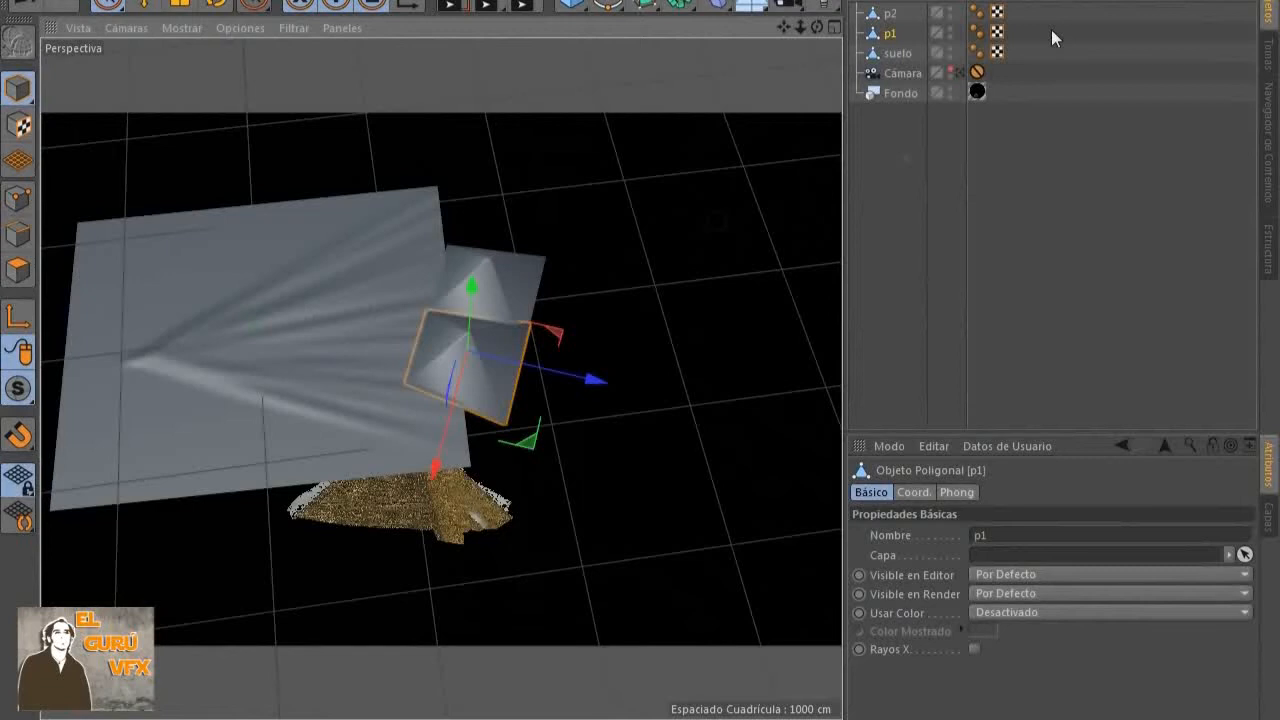
{"action": "left_click", "coordinate": [875, 13]}
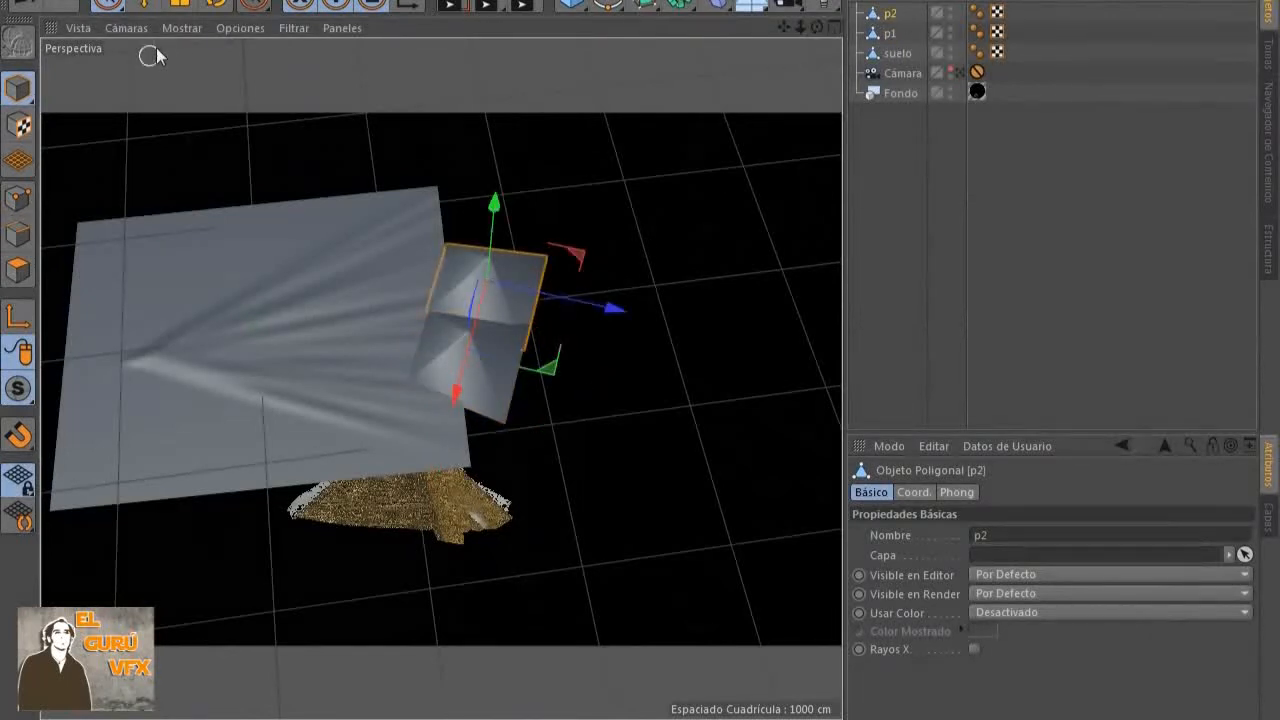
{"action": "left_click_drag", "start_coordinate": [614, 271], "coordinate": [694, 263]}
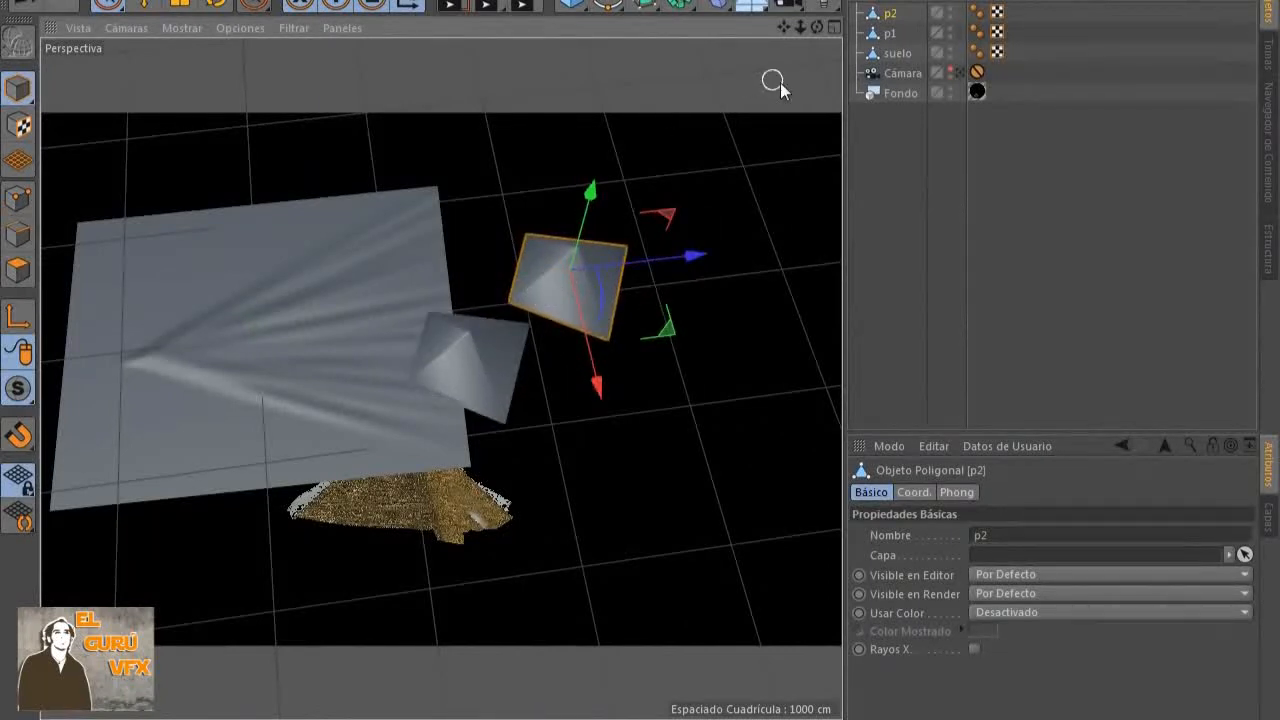
{"action": "left_click_drag", "start_coordinate": [817, 27], "coordinate": [817, 70]}
{"action": "scroll", "coordinate": [489, 290], "scroll_direction": "up", "scroll_amount": 2}
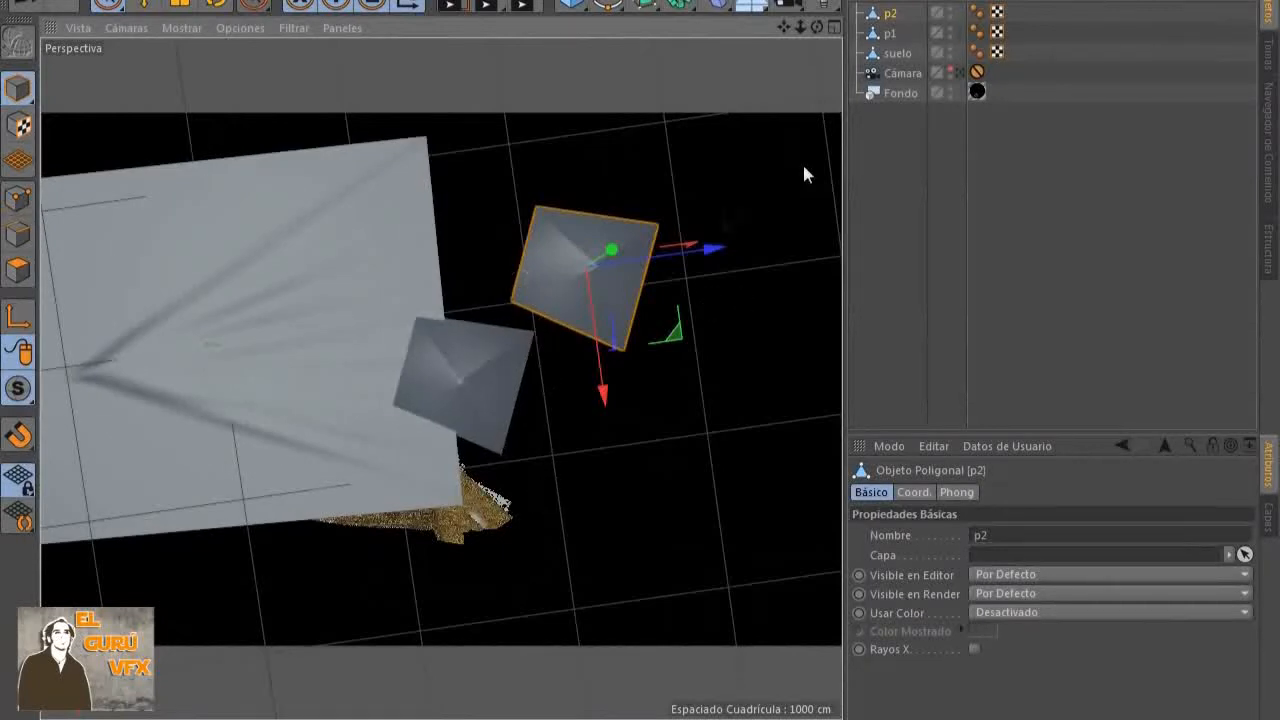
{"action": "left_click_drag", "start_coordinate": [709, 253], "coordinate": [720, 249]}
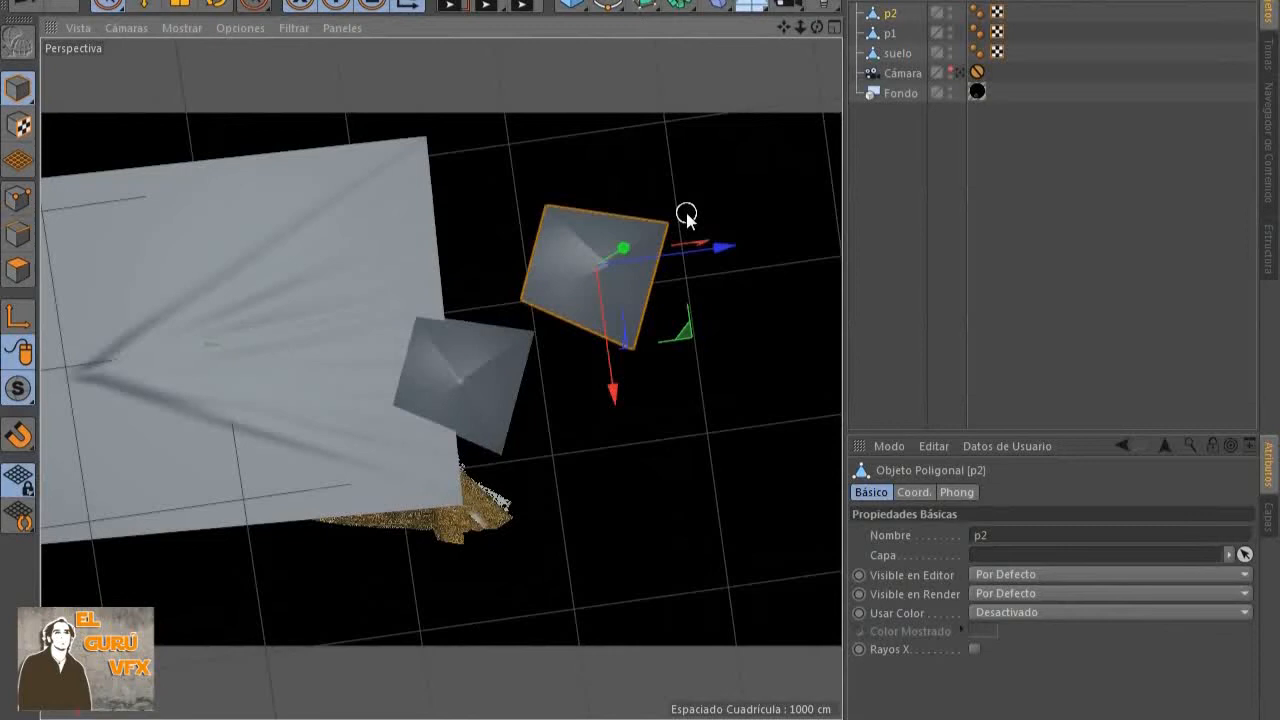
Loop-select the far edge of suelo and move it back along Z so the ground extends beneath p2, ending in model mode
{"action": "left_click_drag", "start_coordinate": [785, 28], "coordinate": [807, 60]}
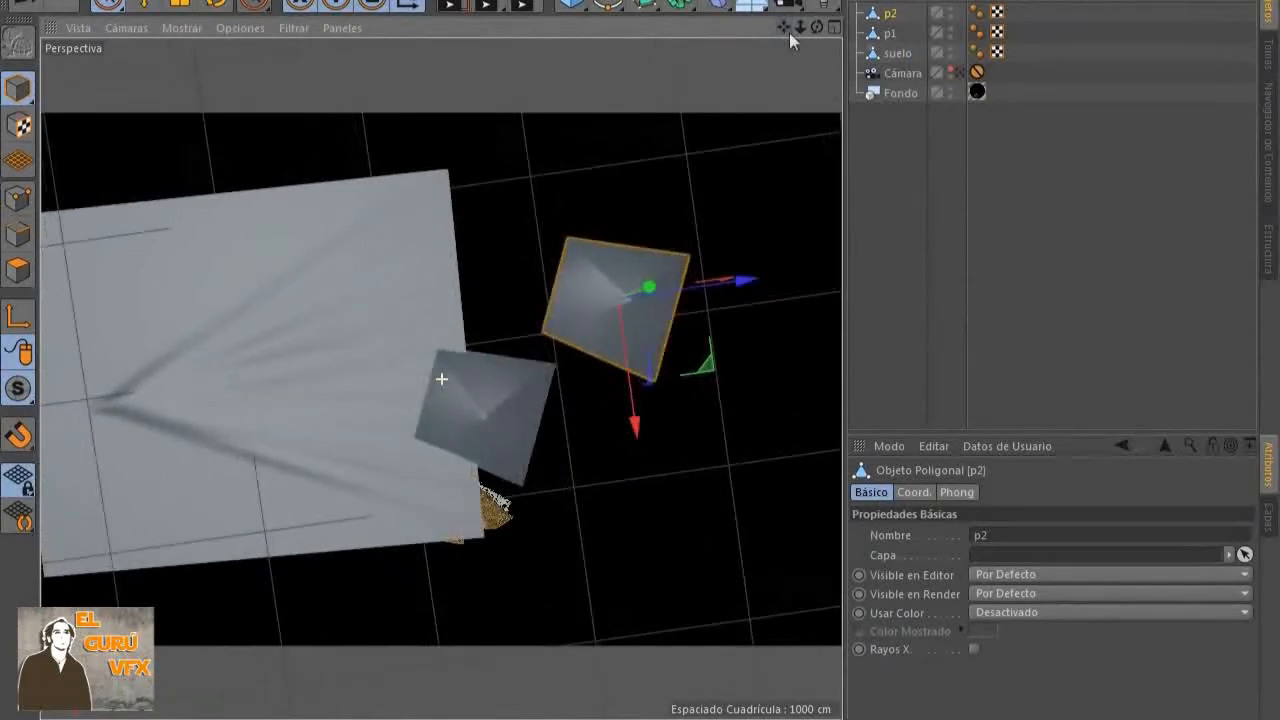
{"action": "left_click", "coordinate": [906, 53]}
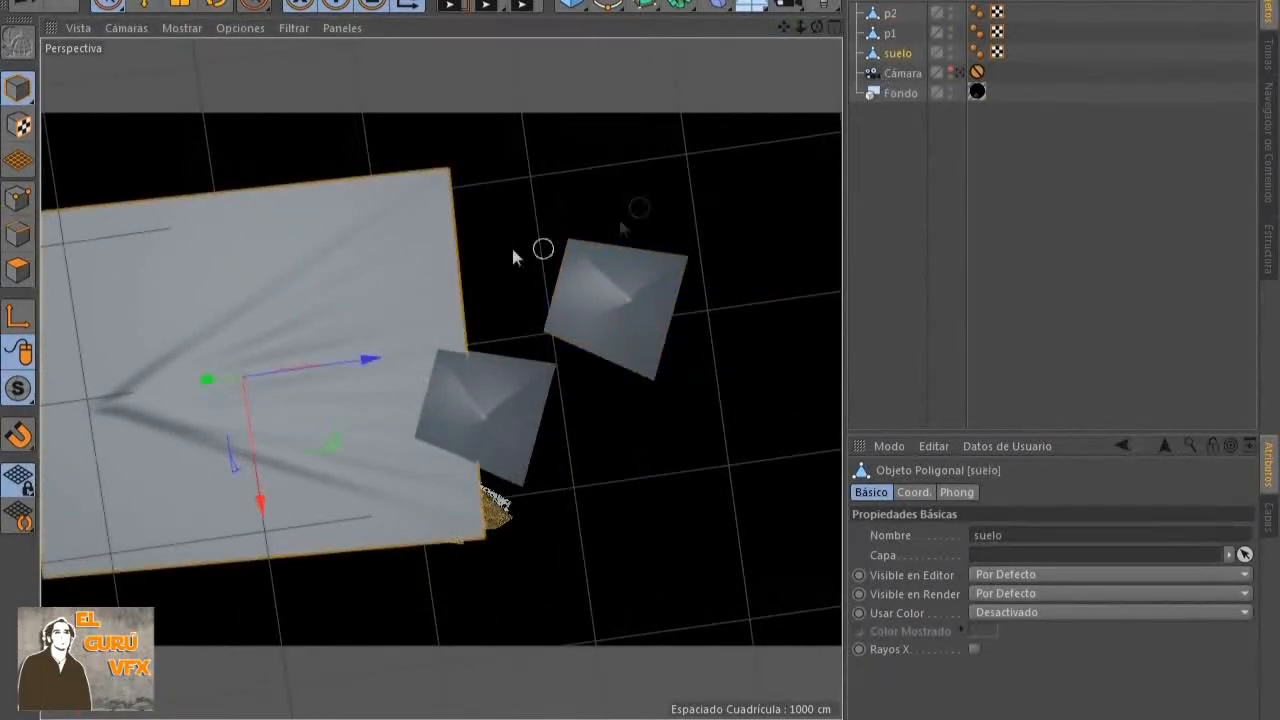
{"action": "left_click", "coordinate": [22, 235]}
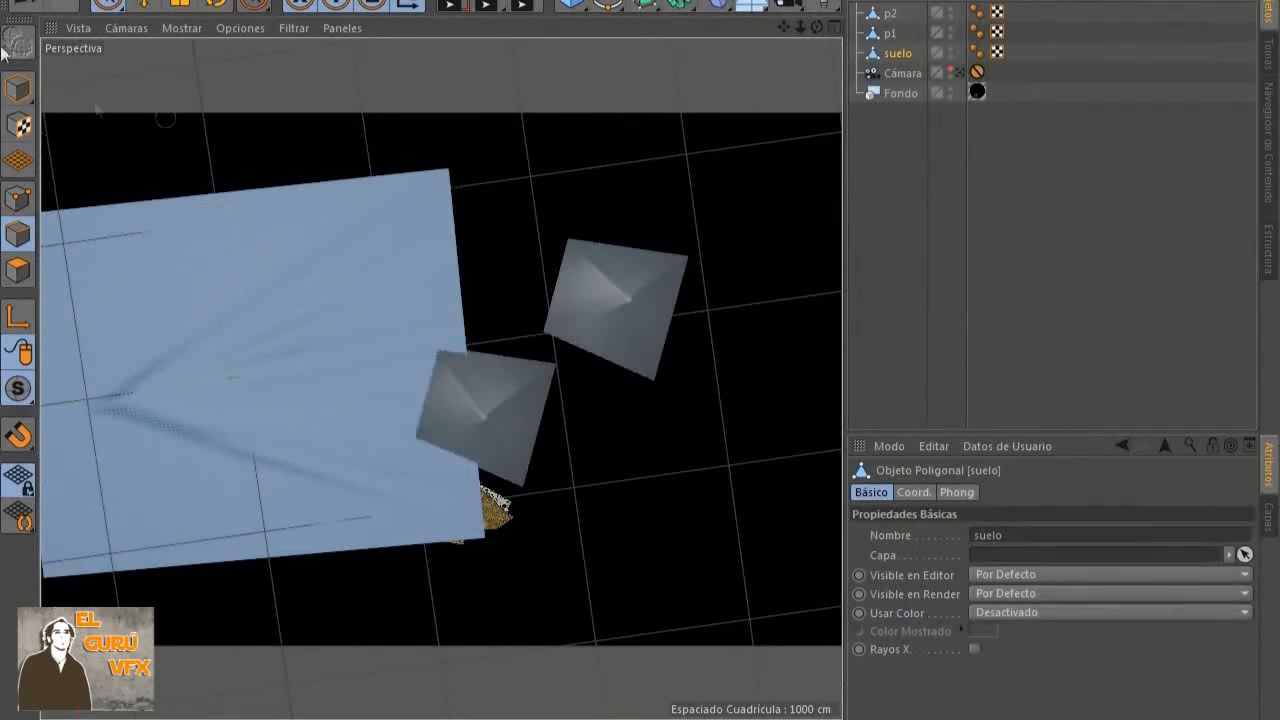
{"action": "left_click", "coordinate": [170, 2]}
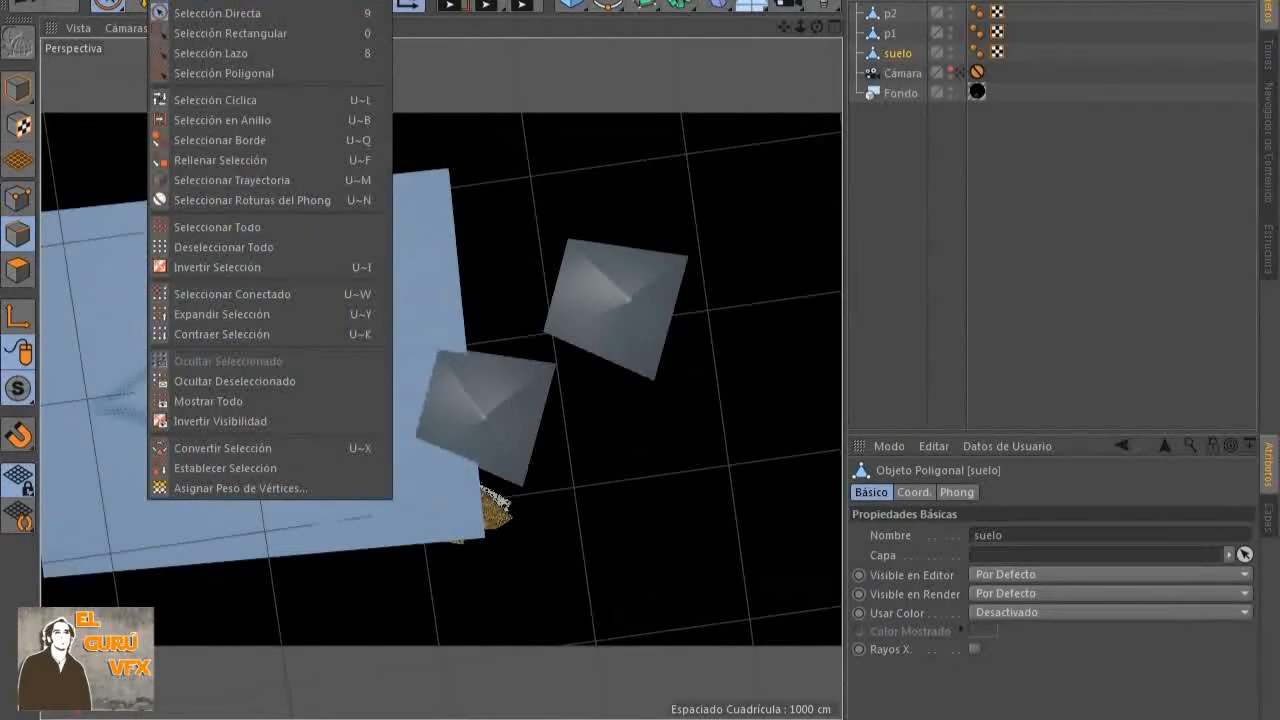
{"action": "left_click", "coordinate": [218, 99]}
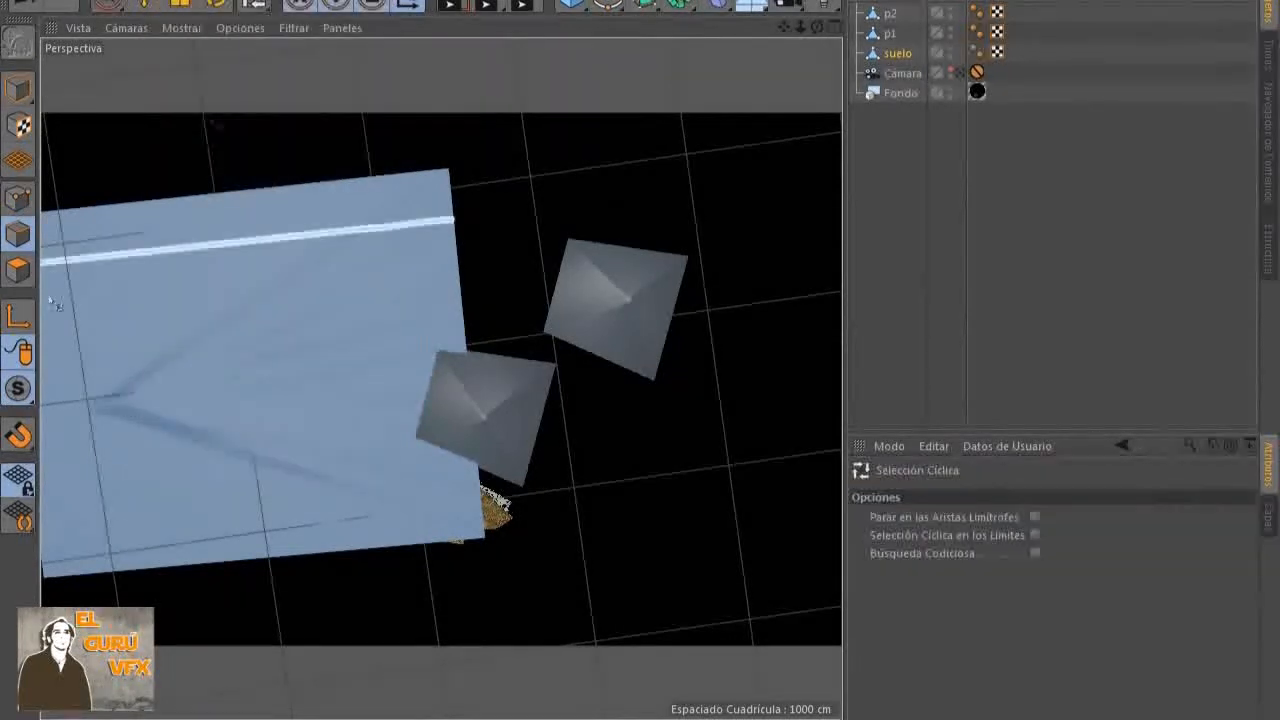
{"action": "left_click", "coordinate": [464, 286]}
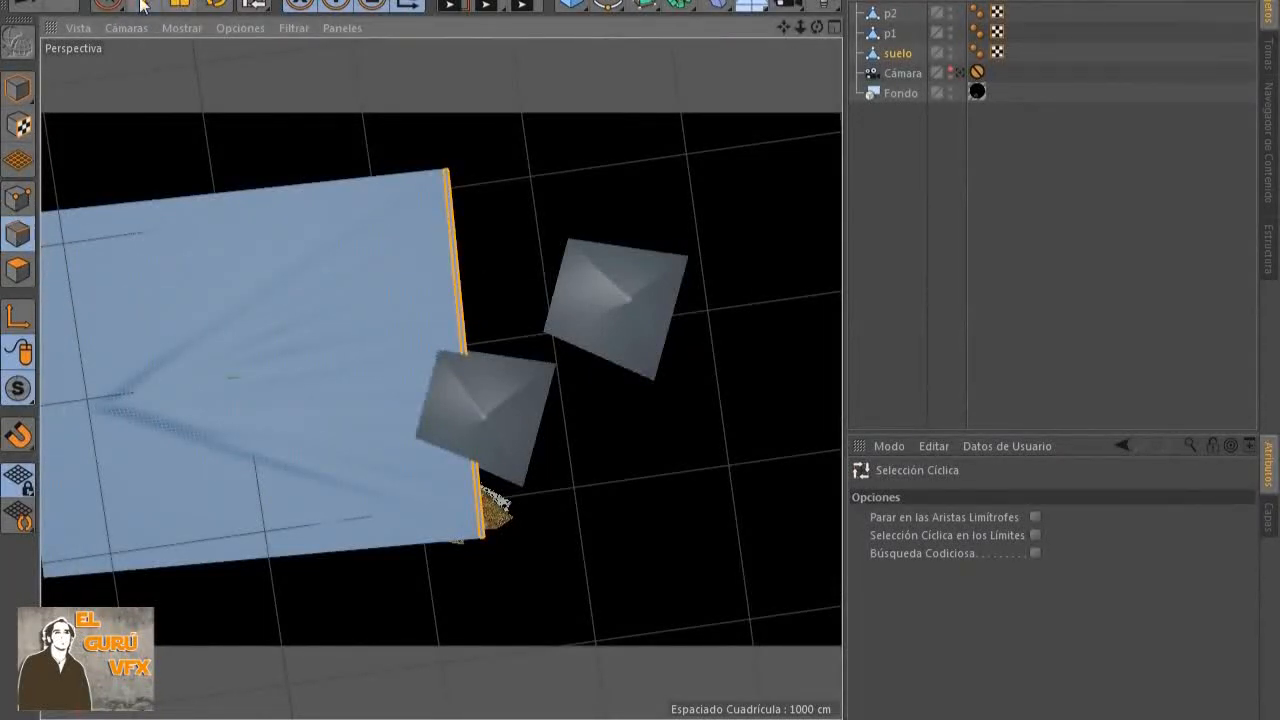
{"action": "left_click", "coordinate": [143, 5]}
{"action": "left_click_drag", "start_coordinate": [584, 352], "coordinate": [808, 327]}
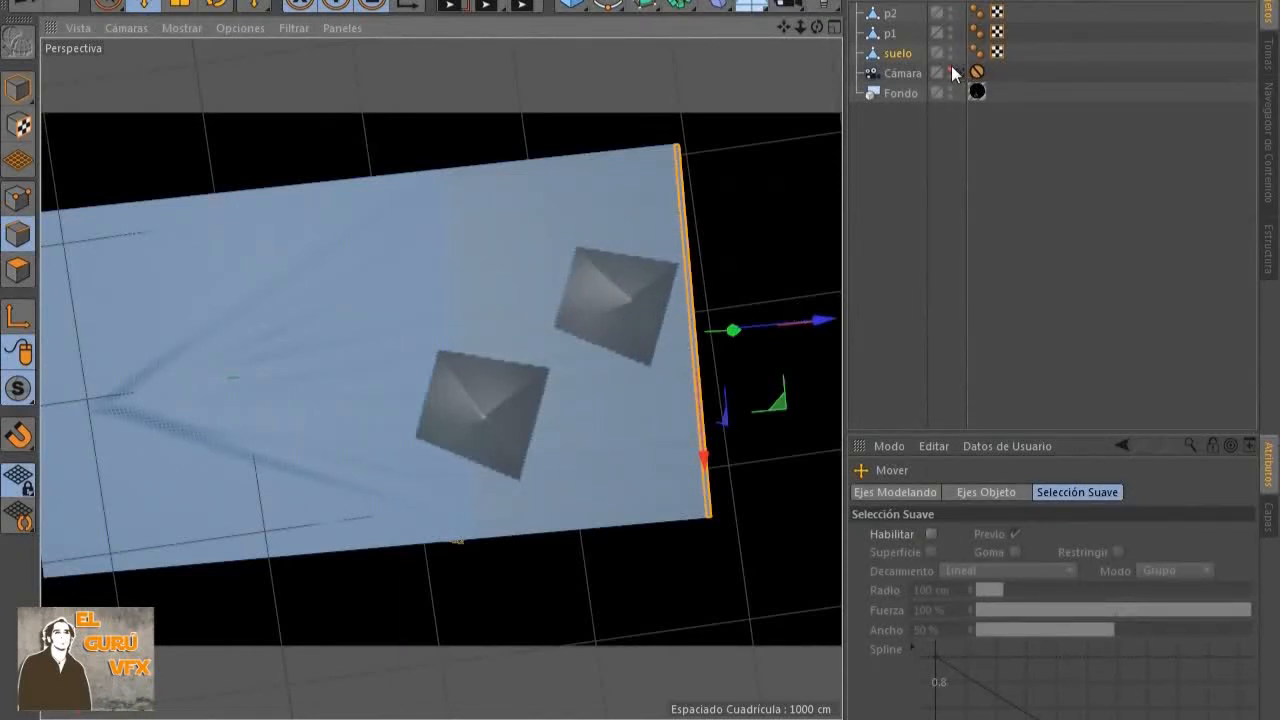
{"action": "left_click", "coordinate": [18, 88]}
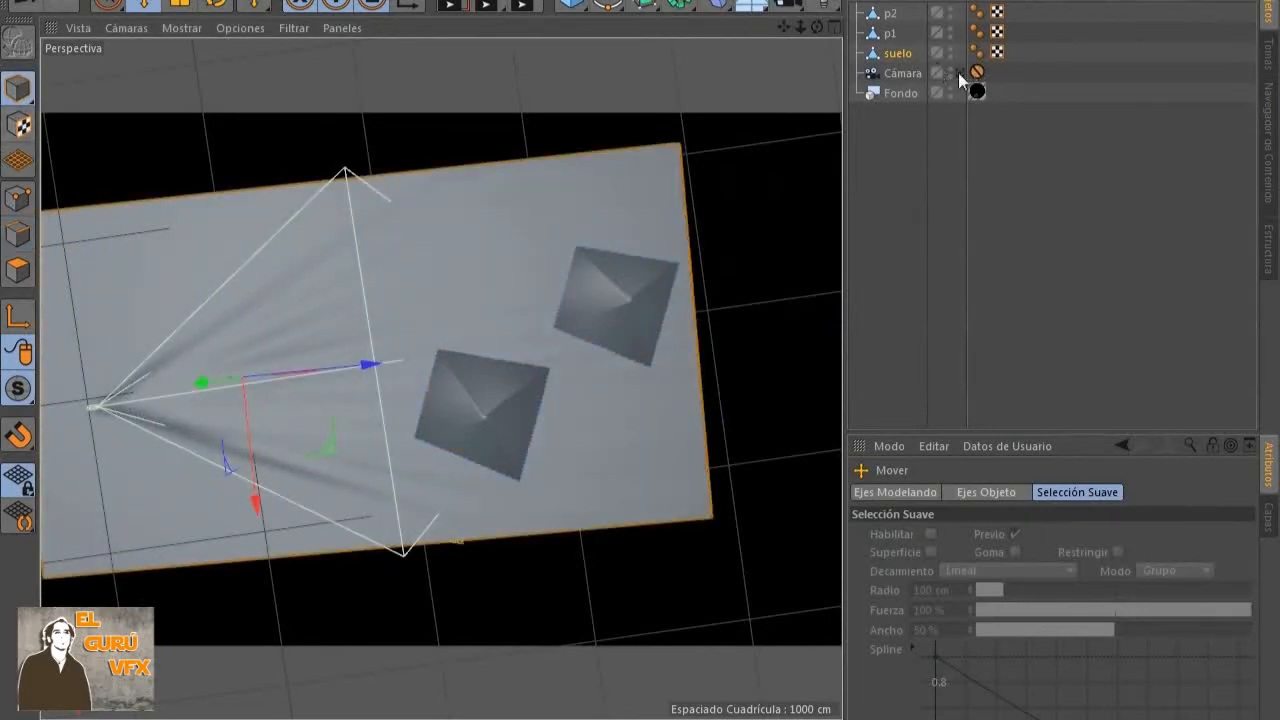
In the scene camera view, hide suelo and p1 in the editor and enable X-ray (Rayos X) on p2
{"action": "left_click", "coordinate": [959, 73]}
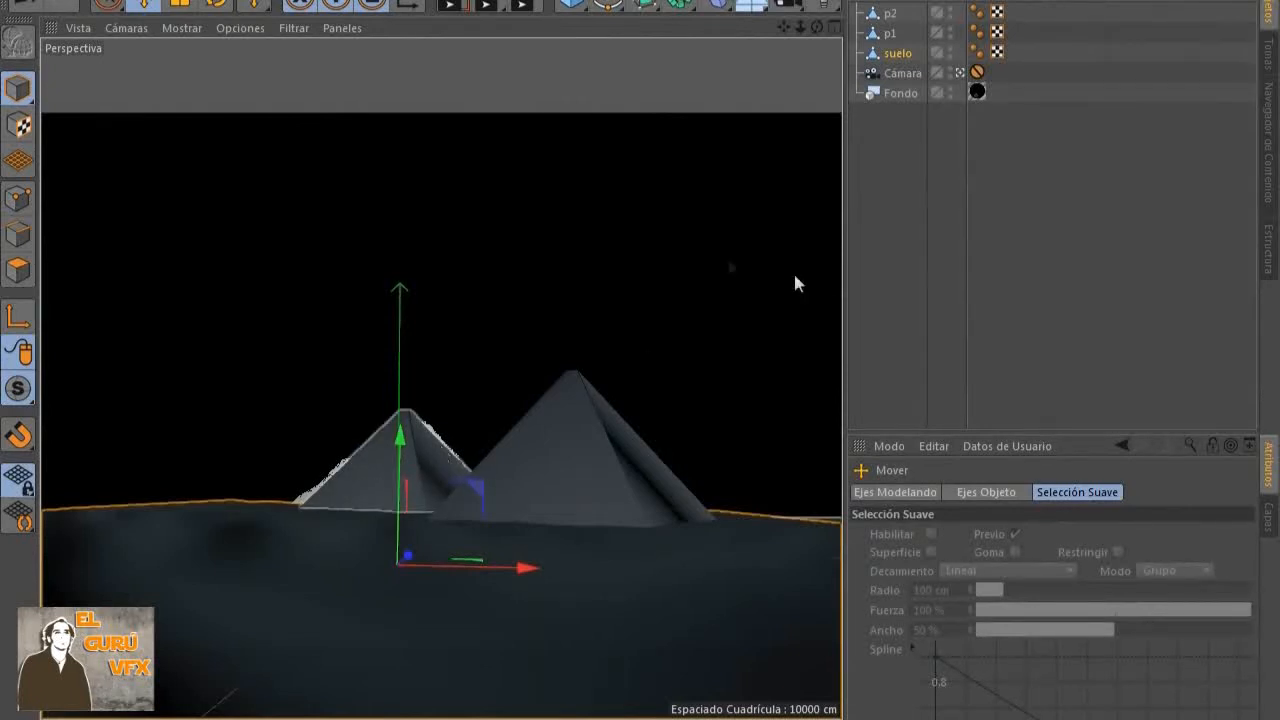
{"action": "left_click", "coordinate": [950, 52]}
{"action": "left_click", "coordinate": [950, 32]}
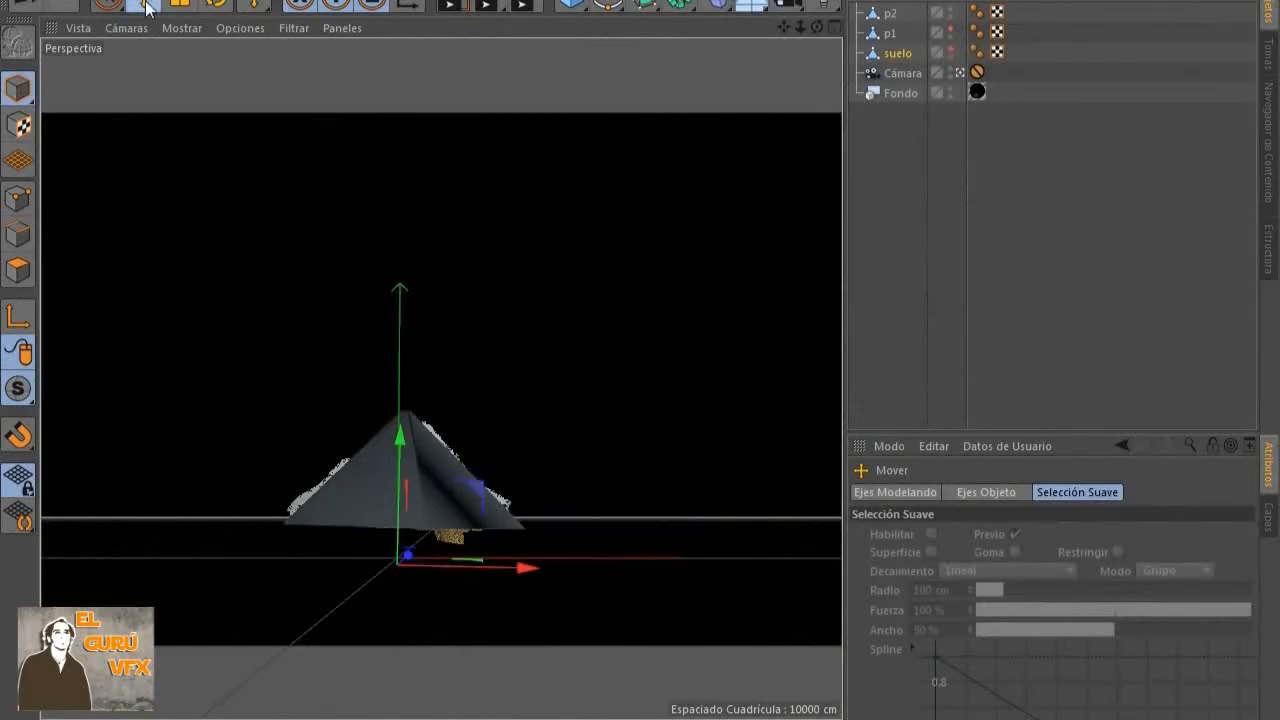
{"action": "left_click", "coordinate": [108, 6]}
{"action": "left_click", "coordinate": [415, 470]}
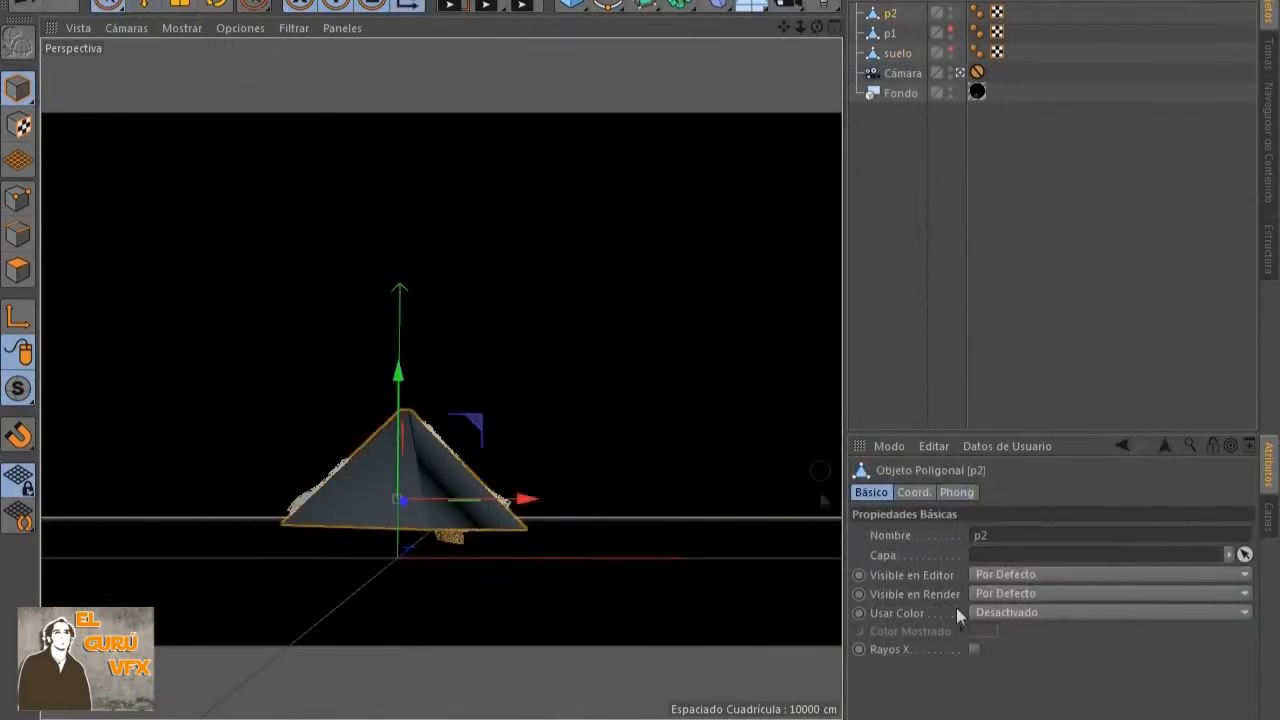
{"action": "left_click", "coordinate": [975, 650]}
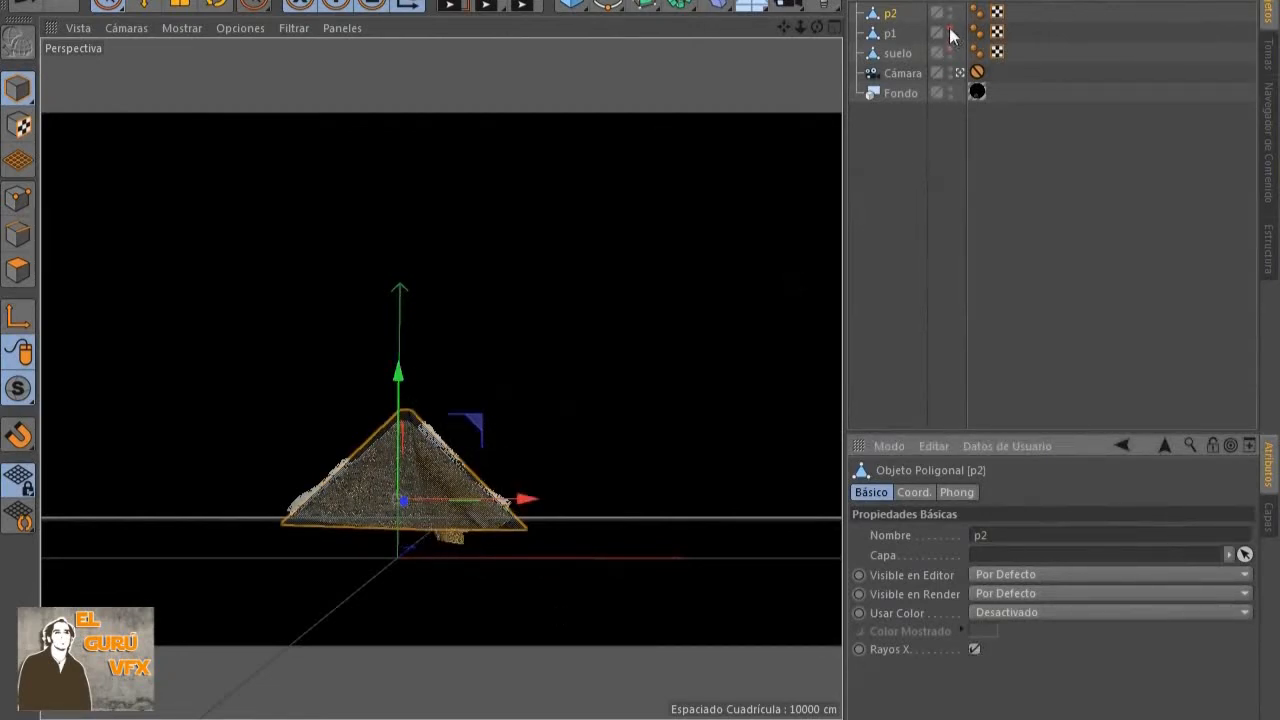
{"action": "left_click", "coordinate": [975, 651]}
{"action": "left_click", "coordinate": [975, 651]}
Adjust p2's points, lowering the apex and shifting the front base corner along X to match the second pyramid in the image
{"action": "left_click", "coordinate": [18, 198]}
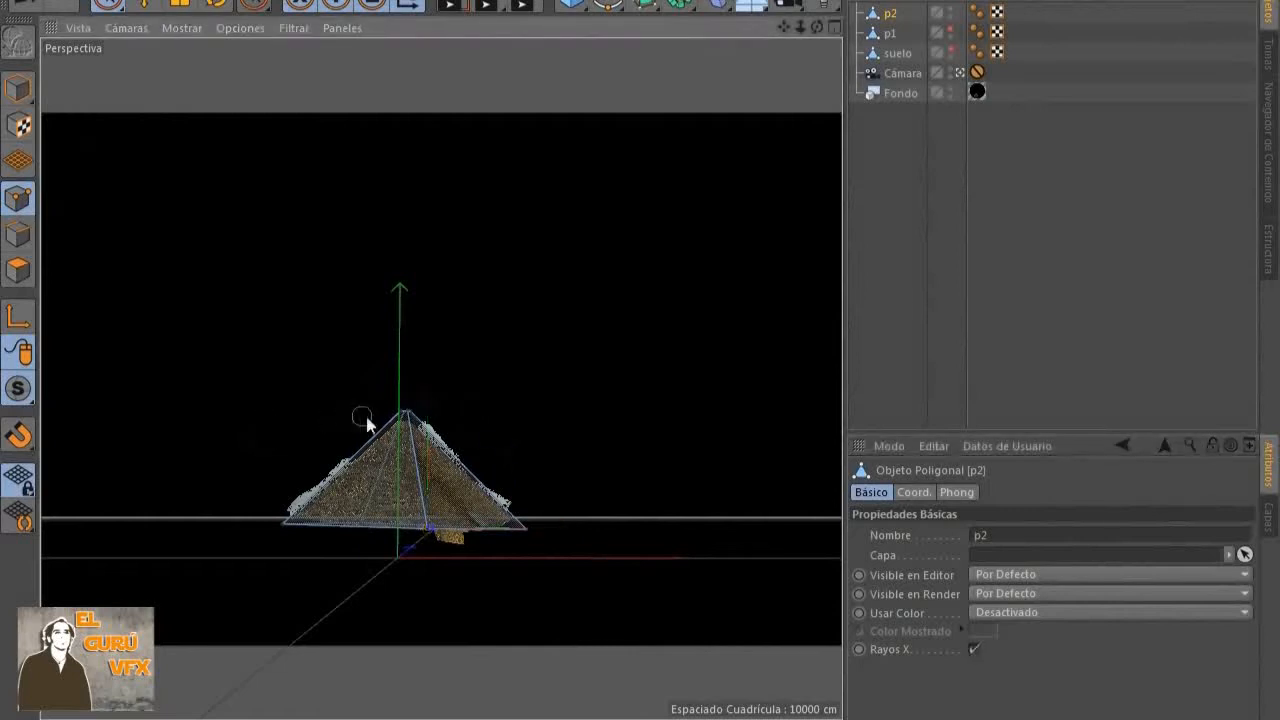
{"action": "left_click", "coordinate": [405, 412]}
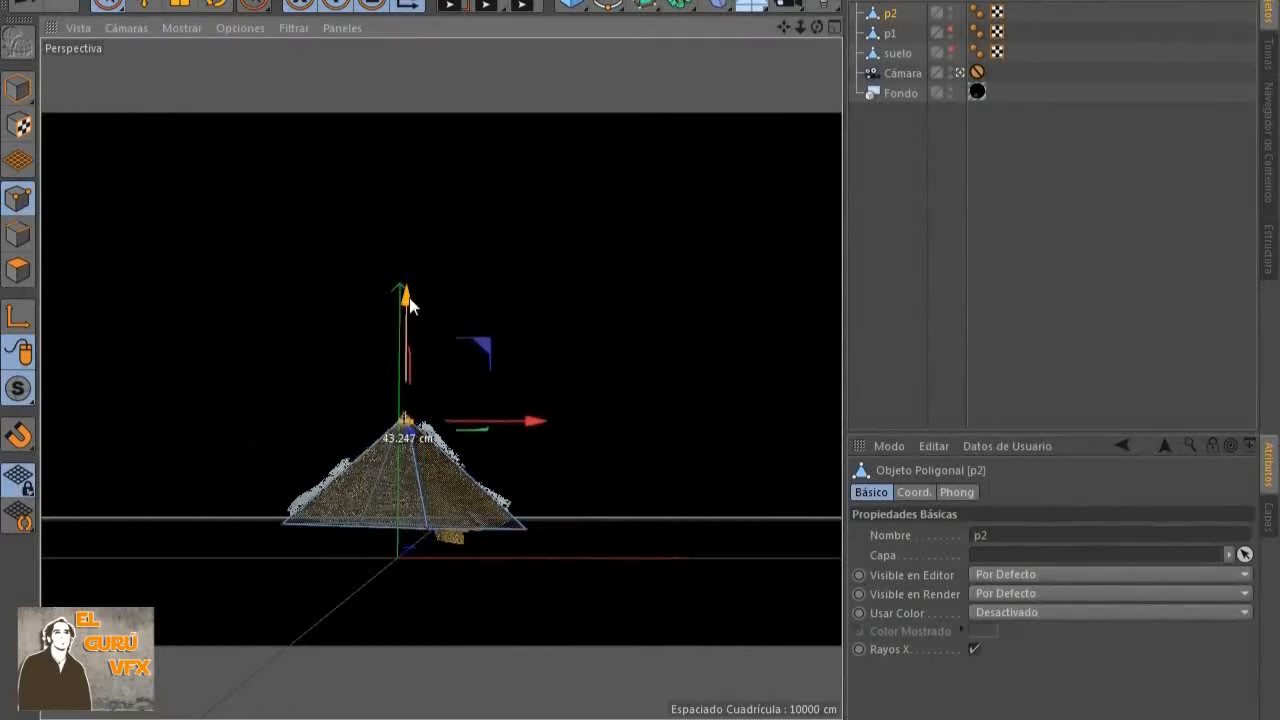
{"action": "left_click", "coordinate": [624, 443]}
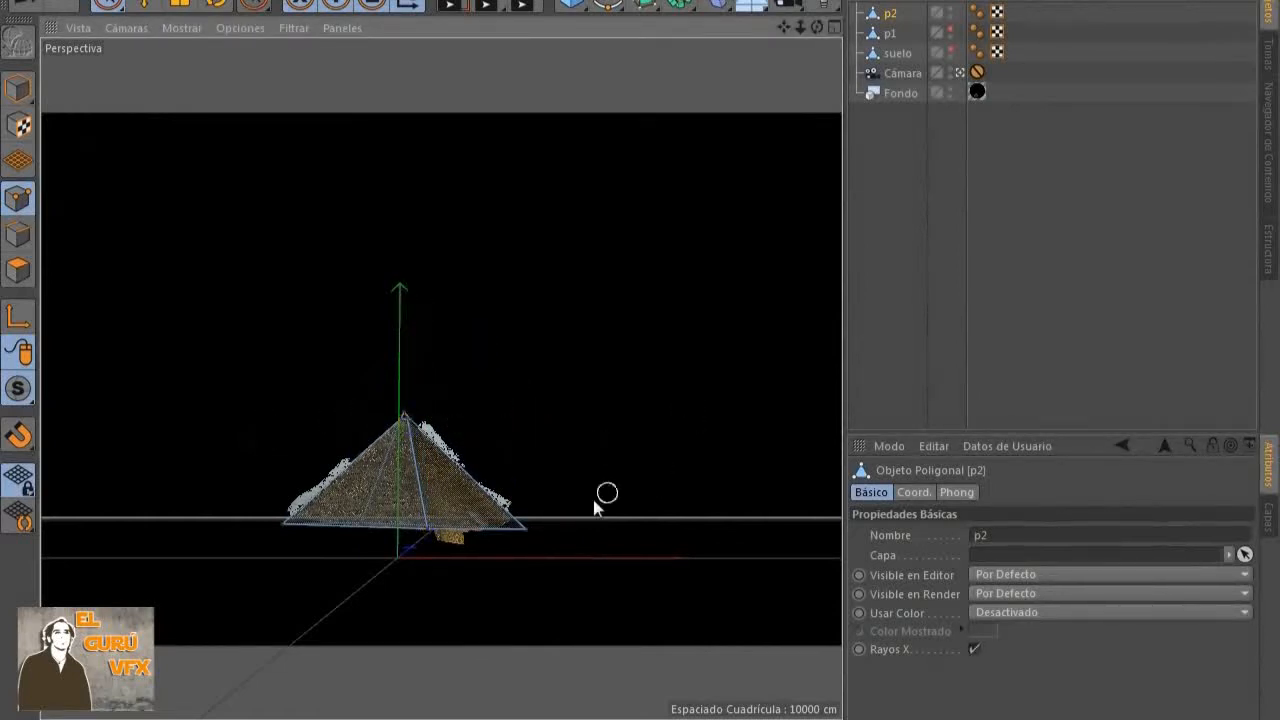
{"action": "left_click", "coordinate": [416, 535]}
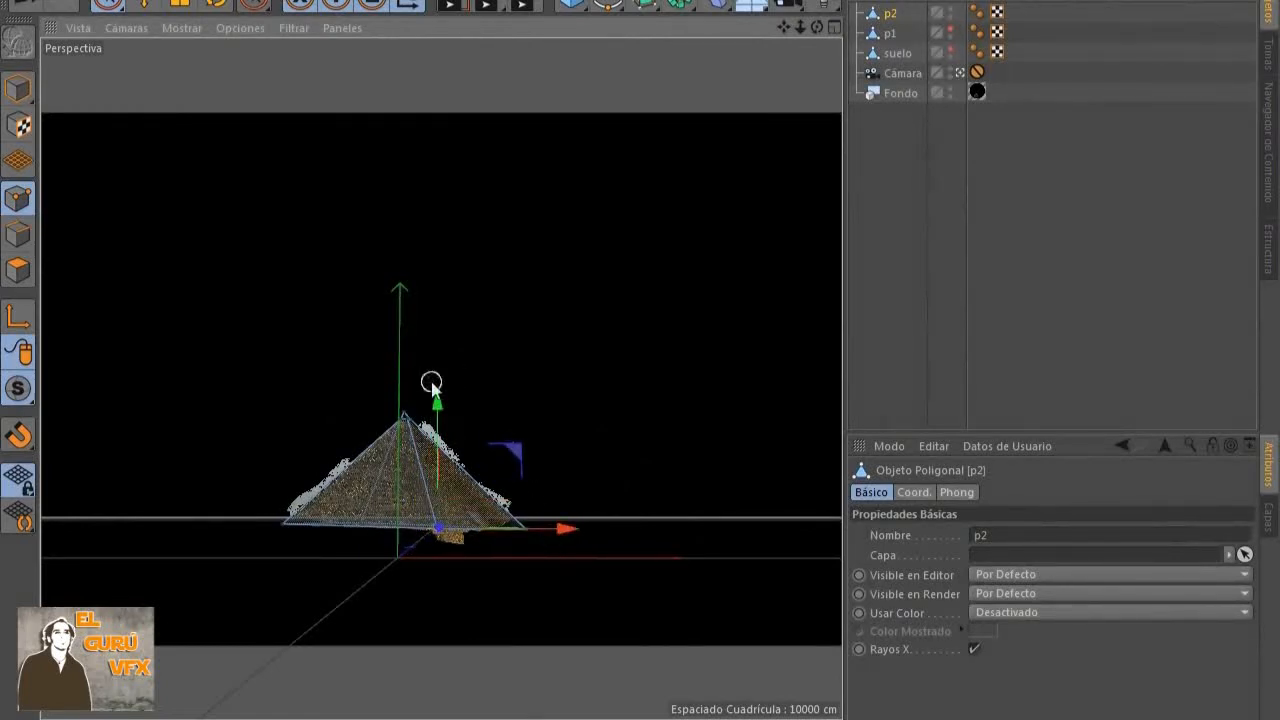
{"action": "left_click", "coordinate": [404, 416]}
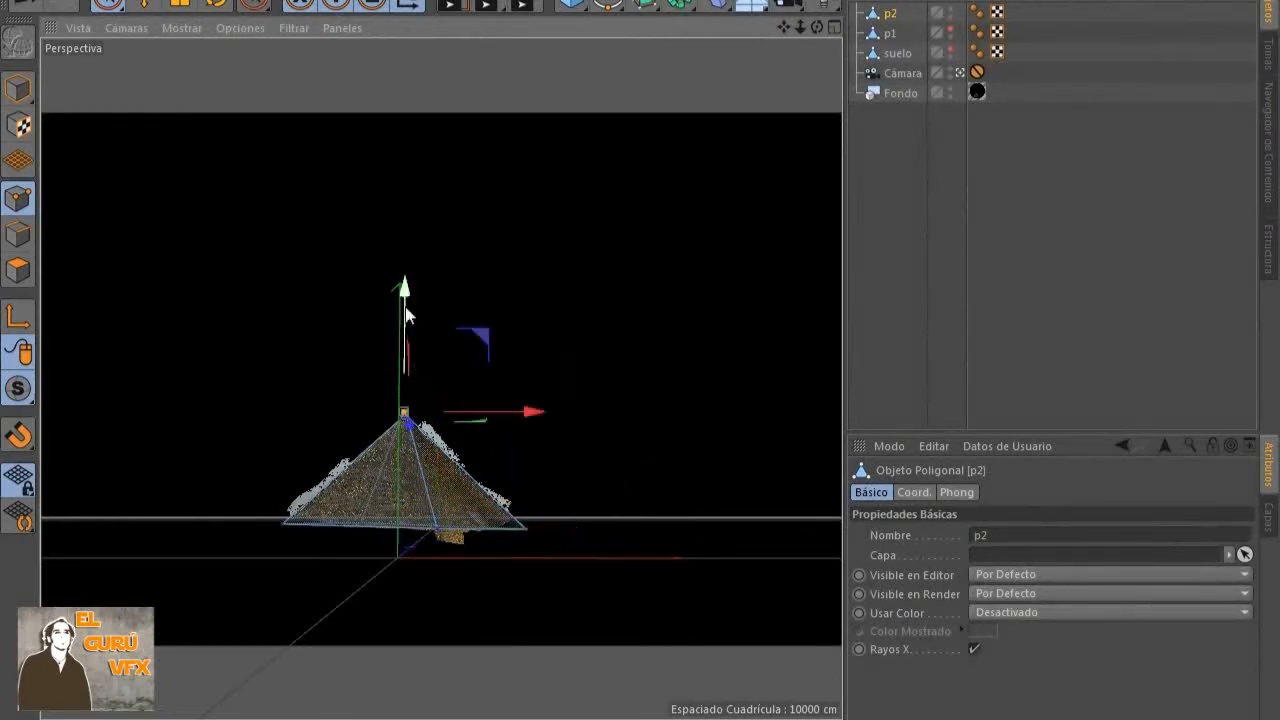
{"action": "left_click_drag", "start_coordinate": [405, 318], "coordinate": [405, 314]}
{"action": "left_click", "coordinate": [543, 271]}
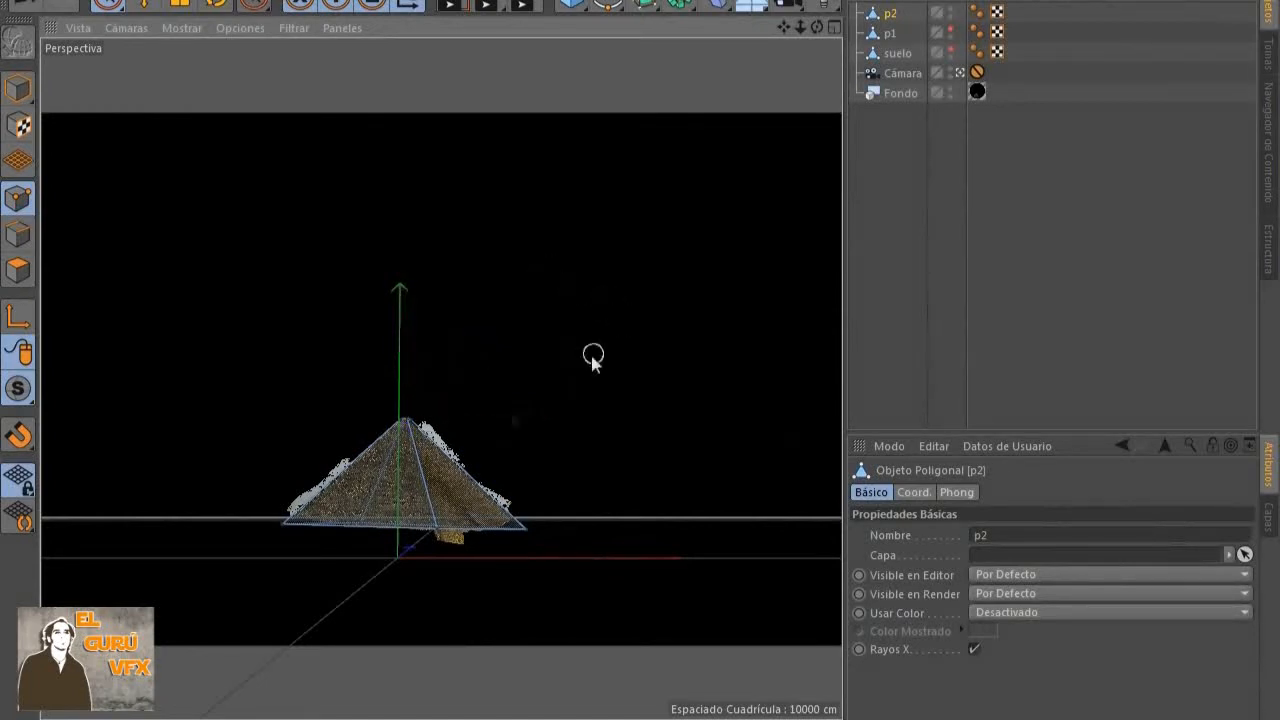
{"action": "left_click", "coordinate": [395, 412]}
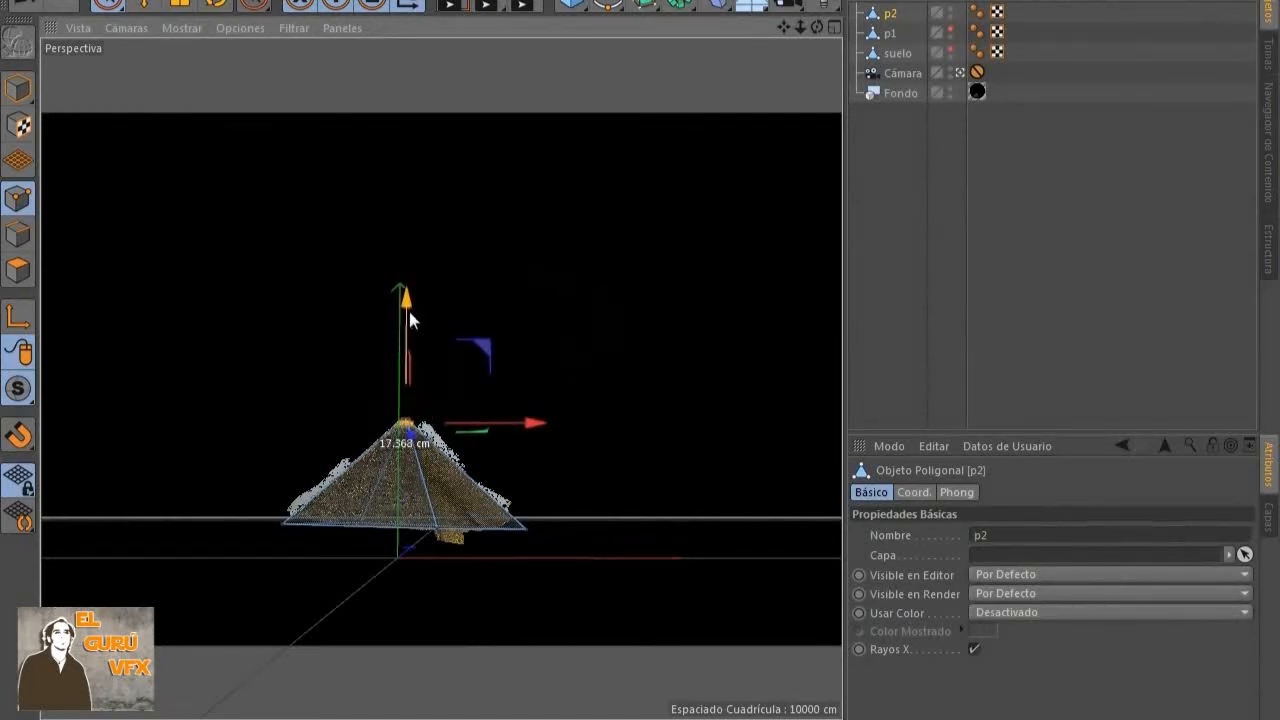
{"action": "left_click", "coordinate": [563, 253]}
Move p2's outer base corner slightly outward along X to fit the edge of the pyramid in the image
{"action": "left_click", "coordinate": [284, 523]}
{"action": "left_click_drag", "start_coordinate": [420, 527], "coordinate": [412, 527]}
{"action": "left_click", "coordinate": [529, 530]}
{"action": "left_click", "coordinate": [659, 369]}
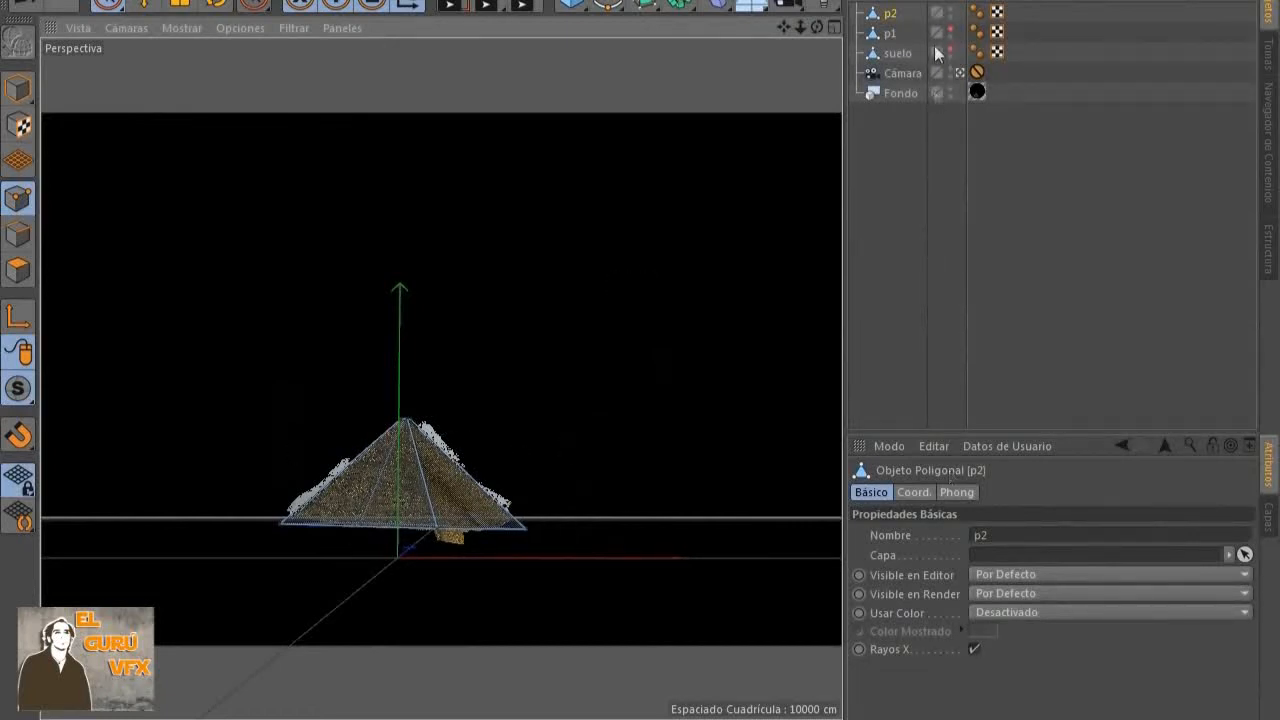
Turn off X-ray on p2, lower and slightly scale out its three visible base corners, and show p1 and suelo again
{"action": "left_click", "coordinate": [975, 648]}
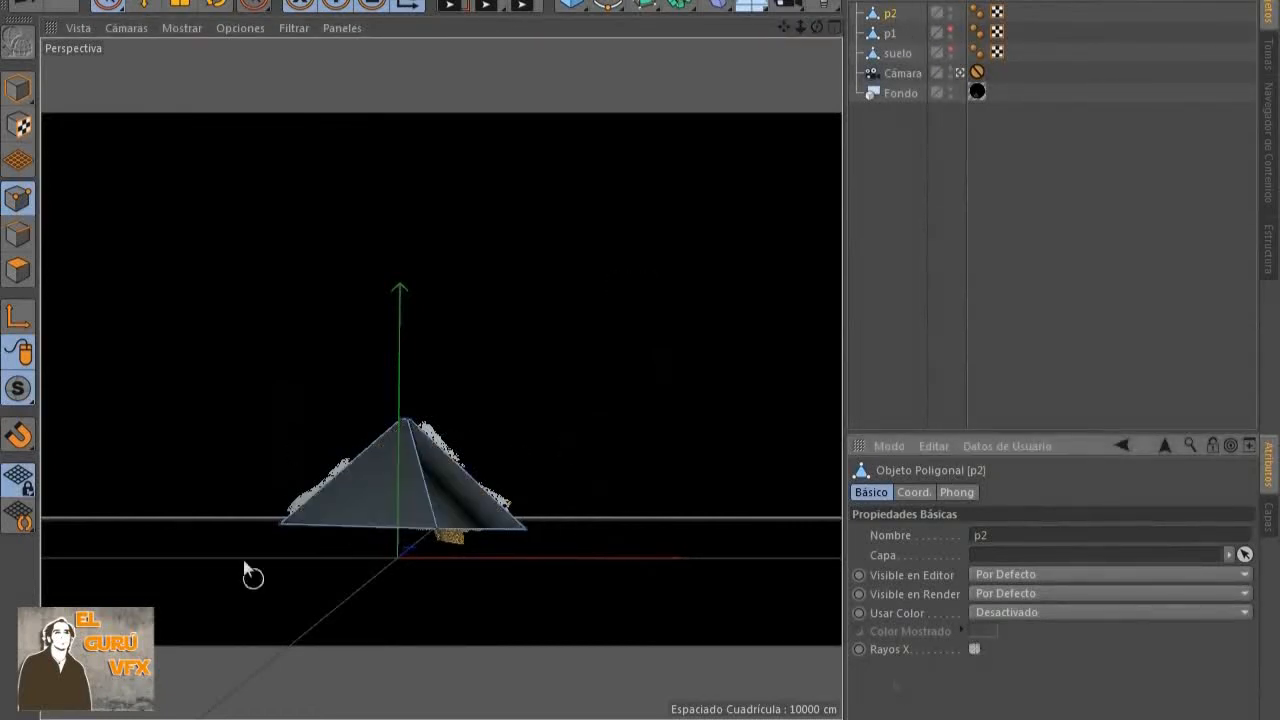
{"action": "left_click", "coordinate": [430, 535]}
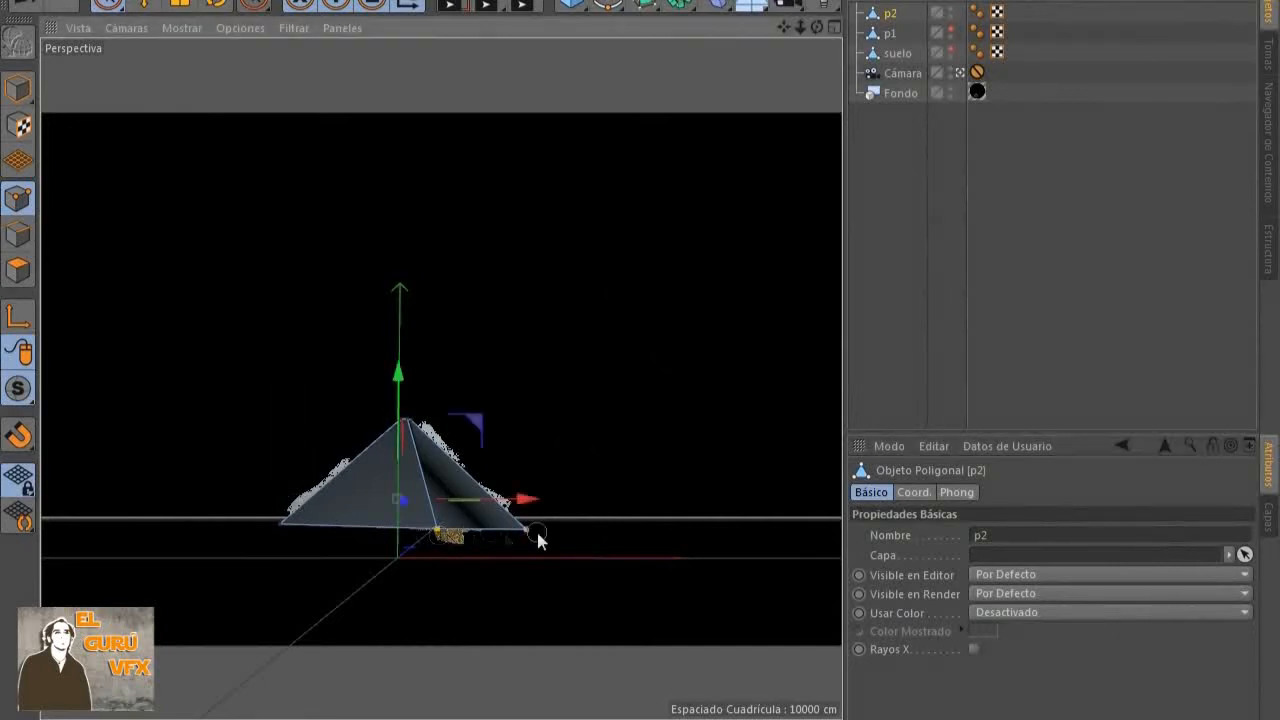
{"action": "left_click", "coordinate": [281, 523], "text": "shift"}
{"action": "left_click_drag", "start_coordinate": [409, 425], "coordinate": [408, 443]}
{"action": "left_click", "coordinate": [184, 5]}
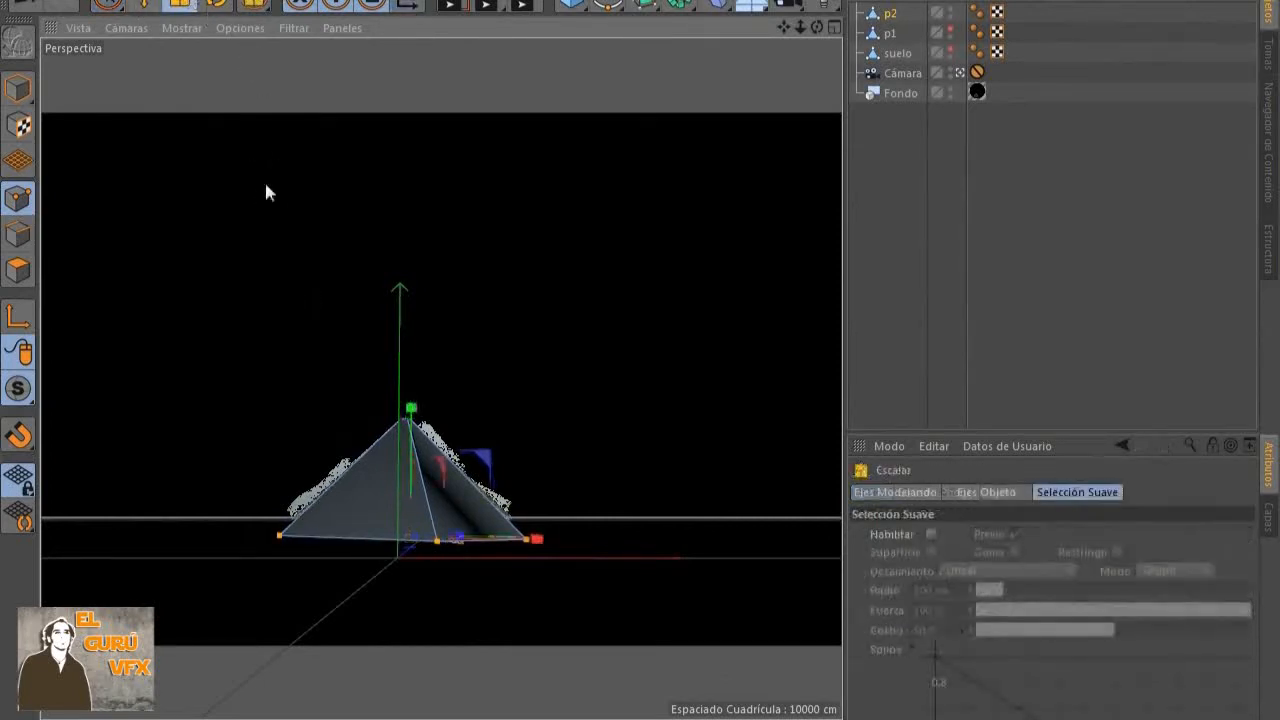
{"action": "left_click", "coordinate": [533, 210]}
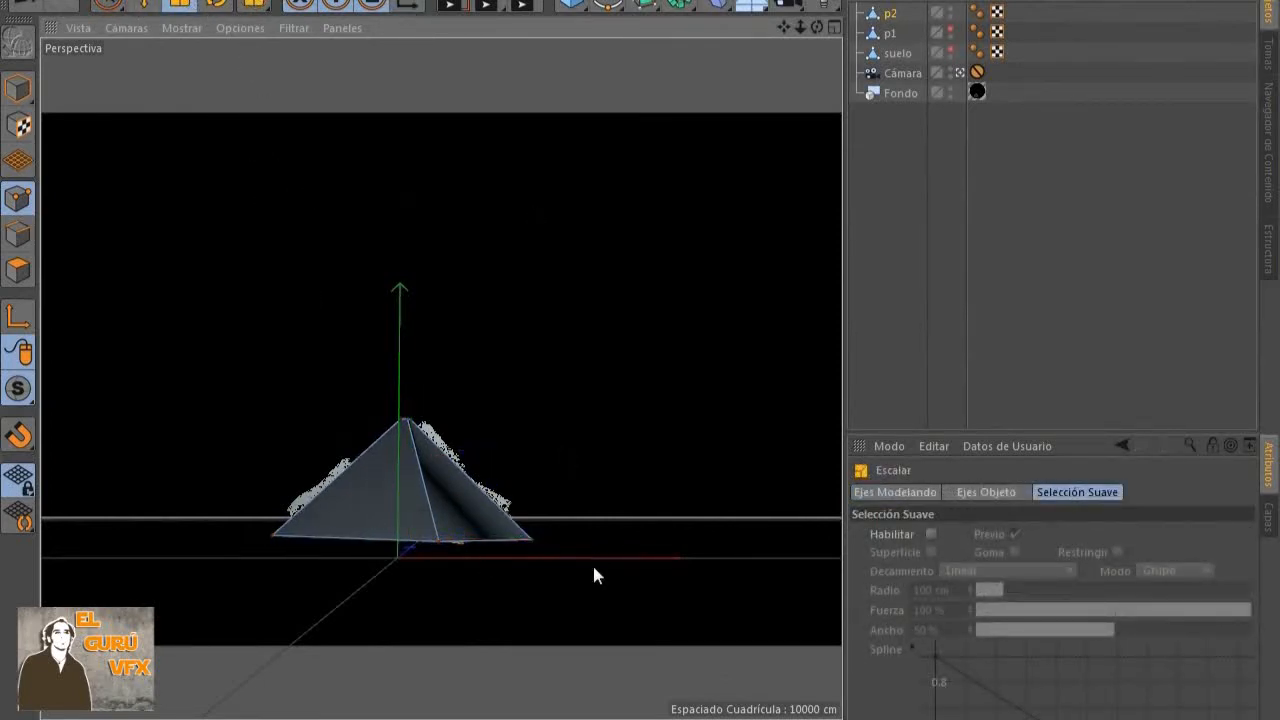
{"action": "left_click", "coordinate": [950, 30]}
{"action": "left_click", "coordinate": [950, 49]}
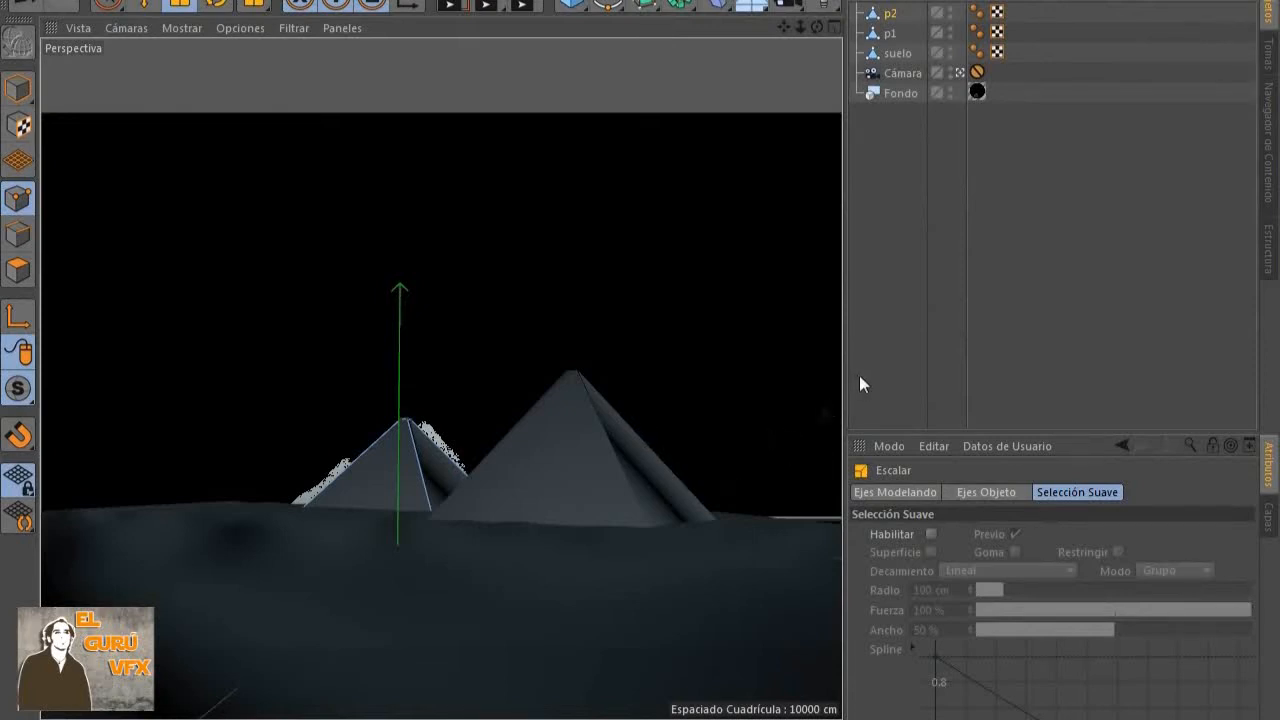
Leave the camera view and add a plane with orientation -Z and 1 segment in both width and height
{"action": "left_click", "coordinate": [958, 72]}
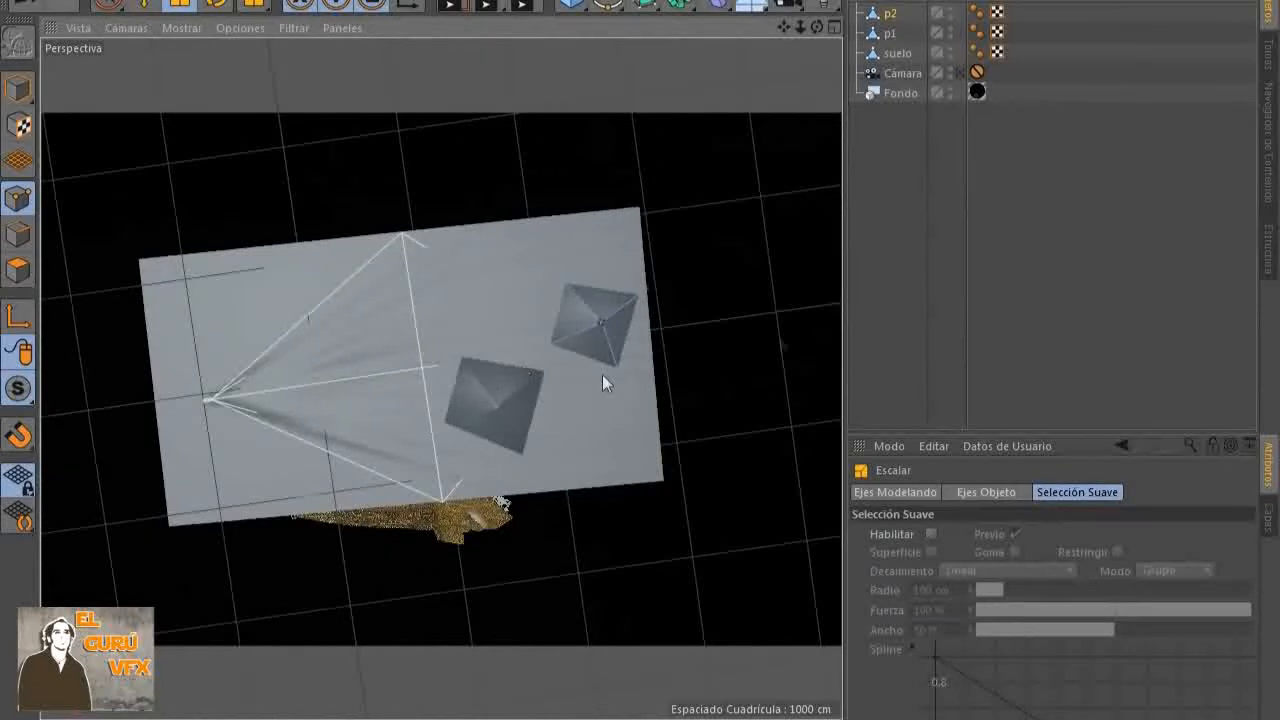
{"action": "left_click_drag", "start_coordinate": [571, 4], "coordinate": [788, 55]}
{"action": "left_click", "coordinate": [1026, 614]}
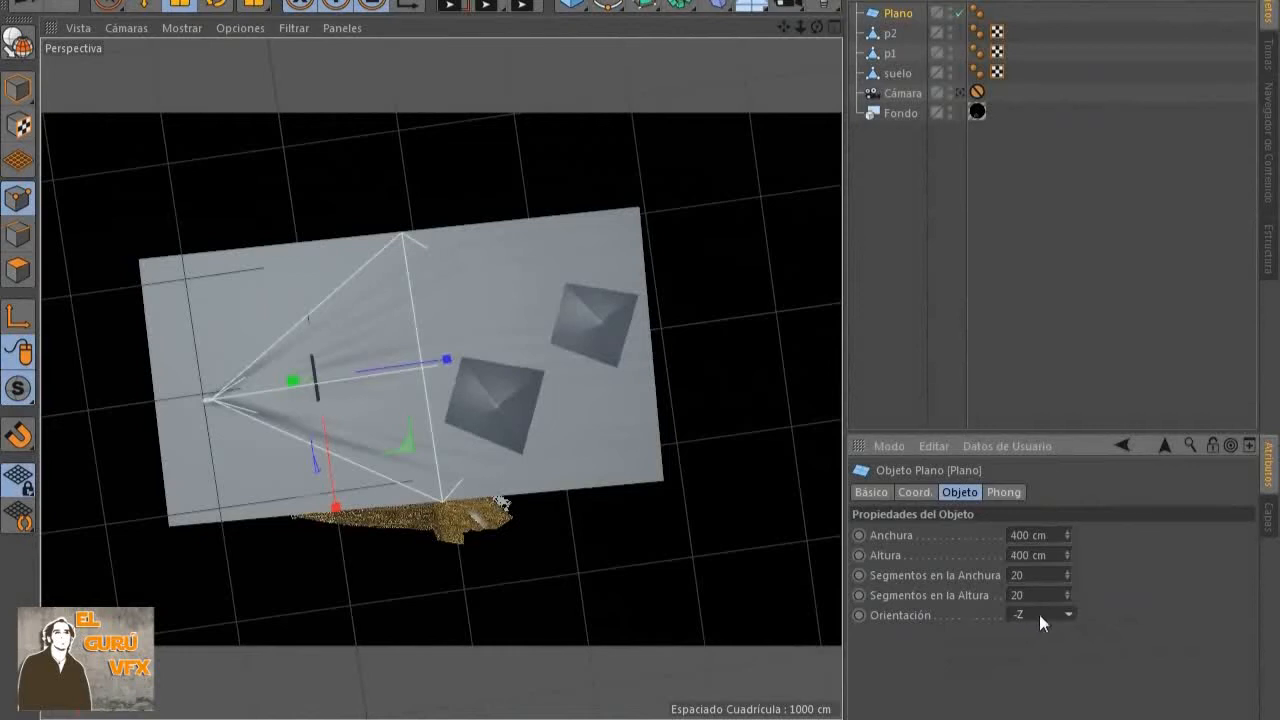
{"action": "left_click_drag", "start_coordinate": [1046, 575], "coordinate": [659, 565]}
{"action": "key", "text": "Tab"}
{"action": "type", "text": "1"}
Move the plane back along the Z axis until it stands behind both pyramids and beyond the ground's far edge
{"action": "left_click", "coordinate": [145, 6]}
{"action": "left_click_drag", "start_coordinate": [446, 360], "coordinate": [788, 340]}
{"action": "left_click_drag", "start_coordinate": [817, 27], "coordinate": [817, 27]}
{"action": "left_click_drag", "start_coordinate": [755, 318], "coordinate": [835, 308]}
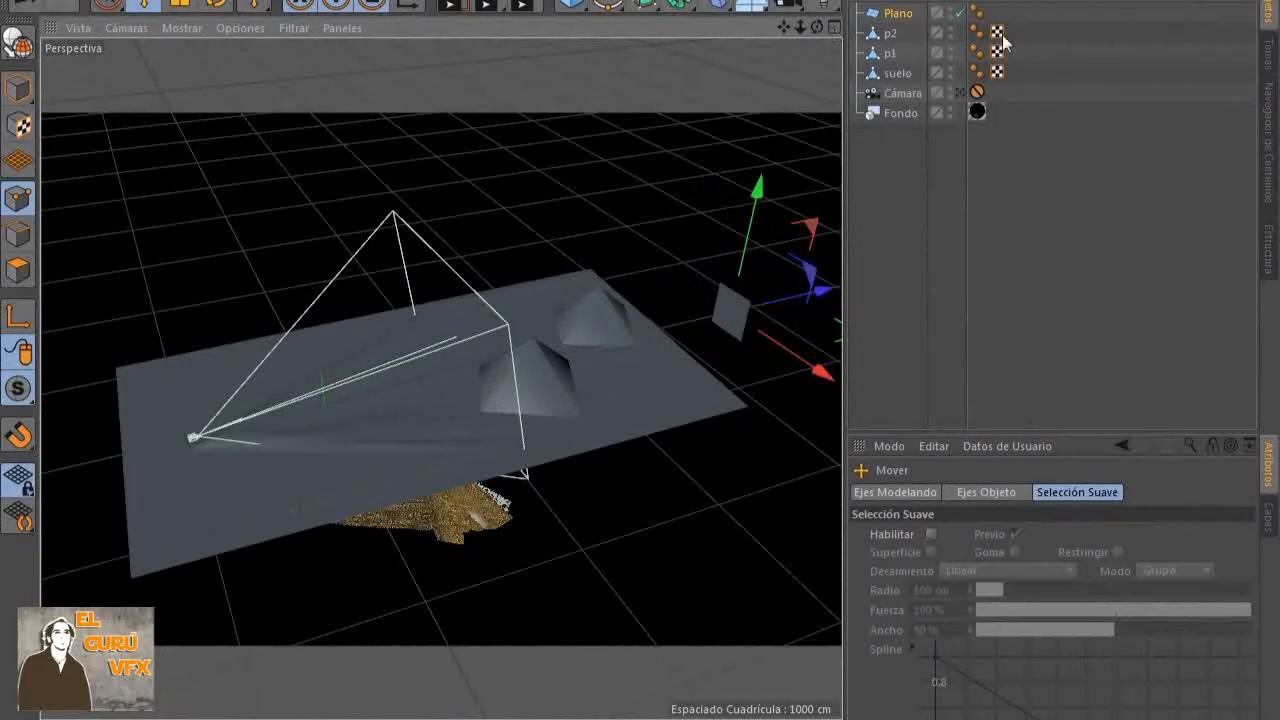
From the scene camera view, raise the plane along Y and shift it along X to stand behind p1's far side
{"action": "left_click", "coordinate": [959, 92]}
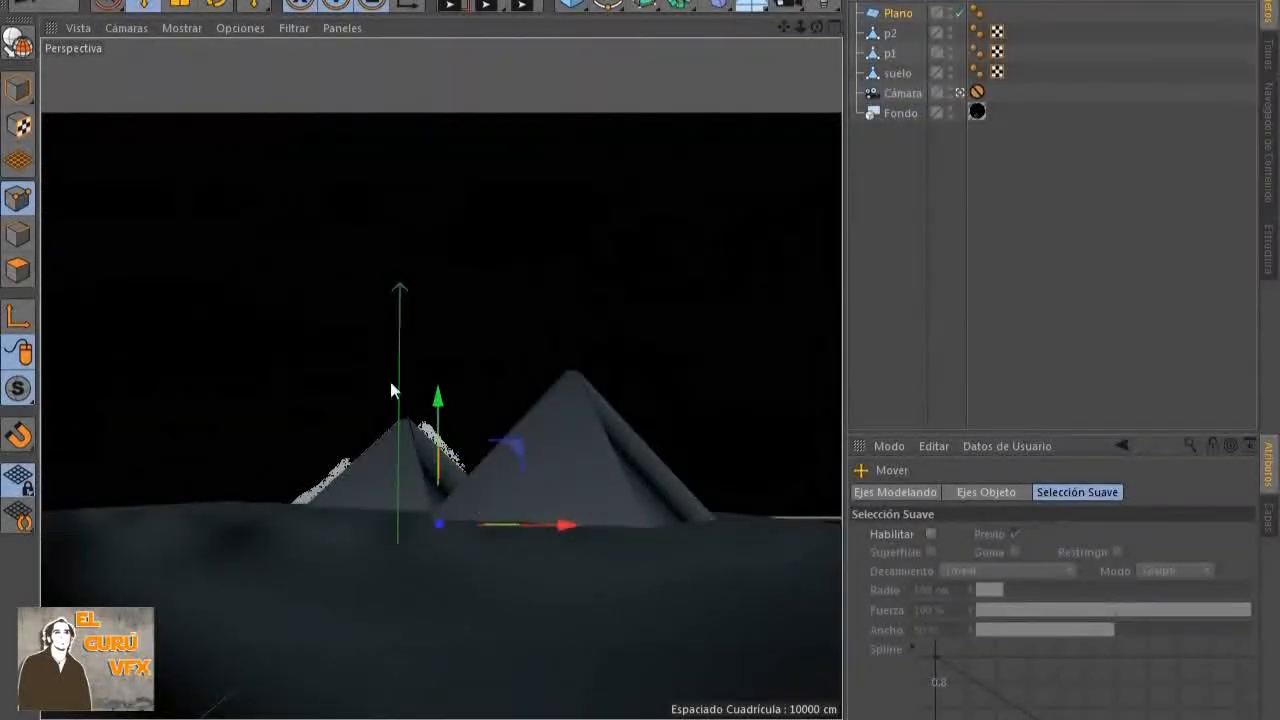
{"action": "left_click_drag", "start_coordinate": [437, 400], "coordinate": [438, 370]}
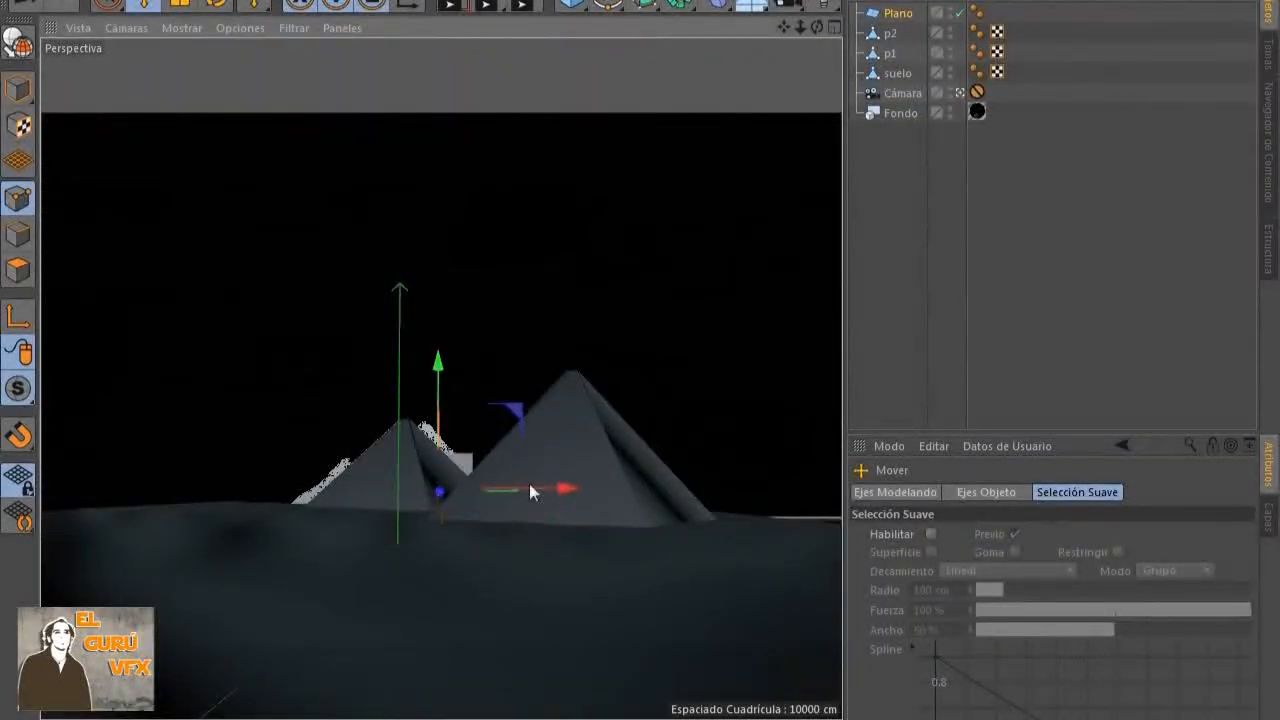
{"action": "left_click_drag", "start_coordinate": [564, 493], "coordinate": [818, 490]}
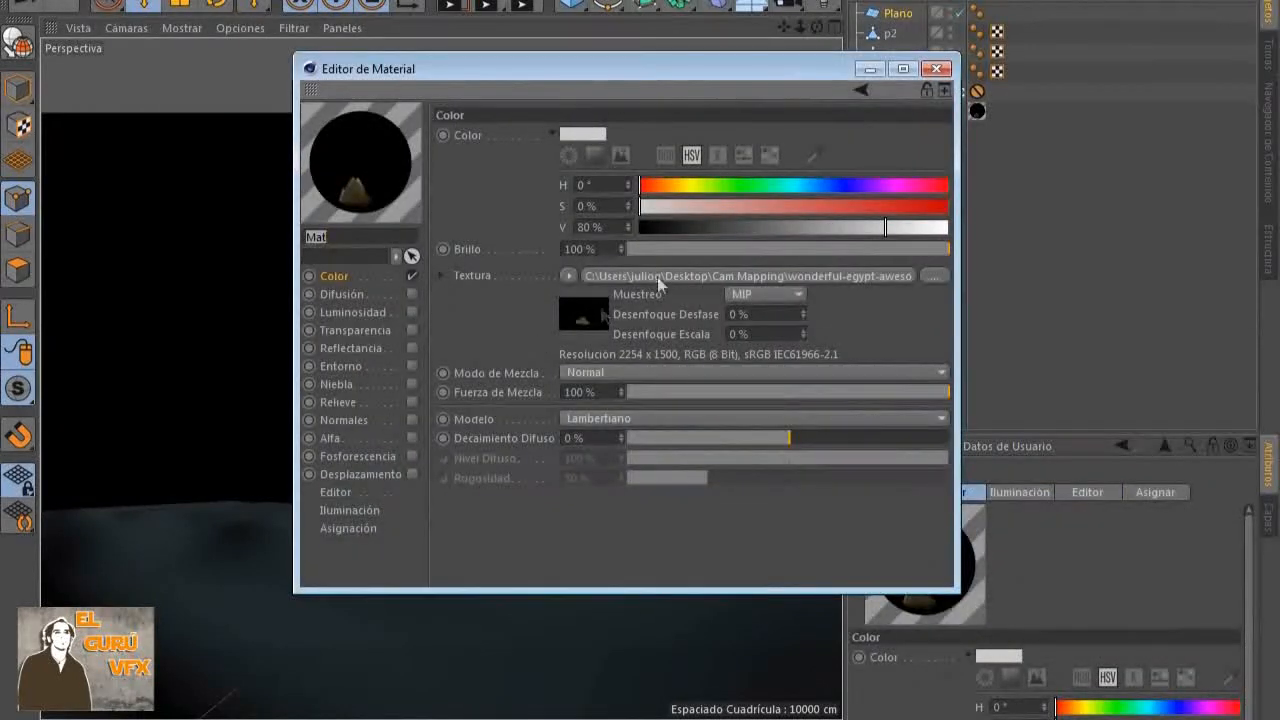
Switch the color texture of the Fondo background's material to the image layer 3 p
{"action": "left_click", "coordinate": [657, 279]}
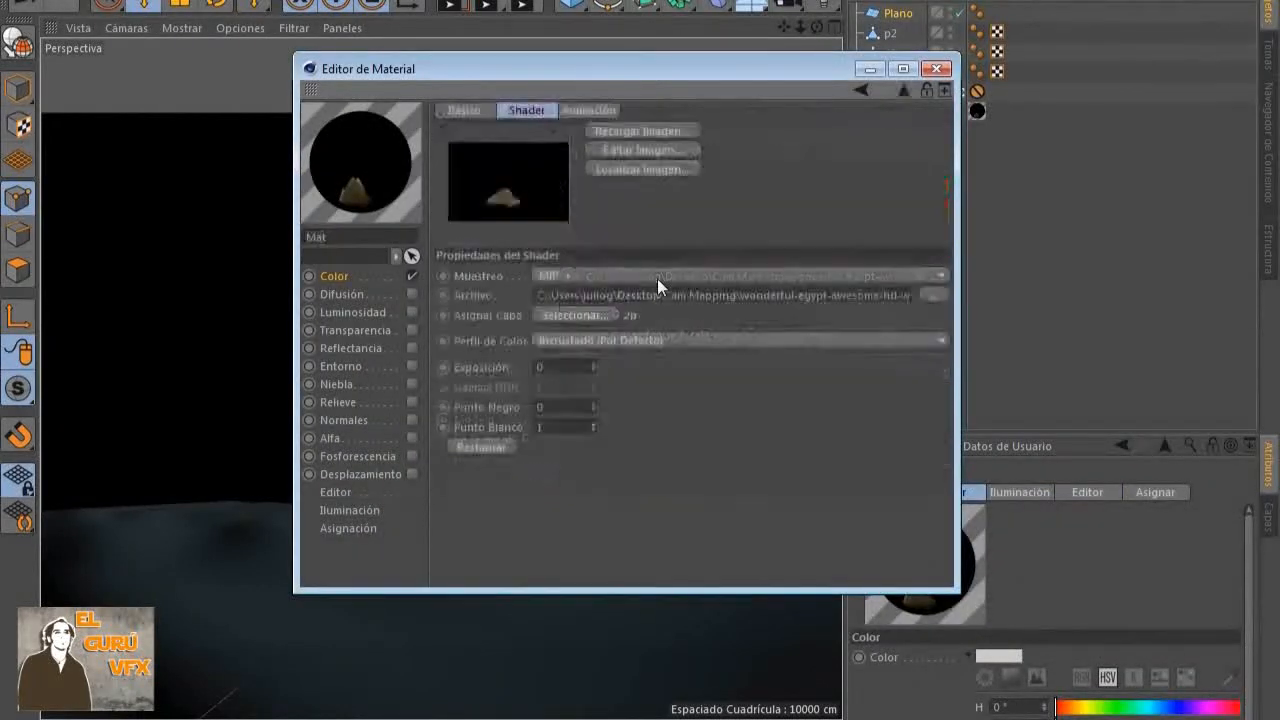
{"action": "left_click", "coordinate": [570, 315]}
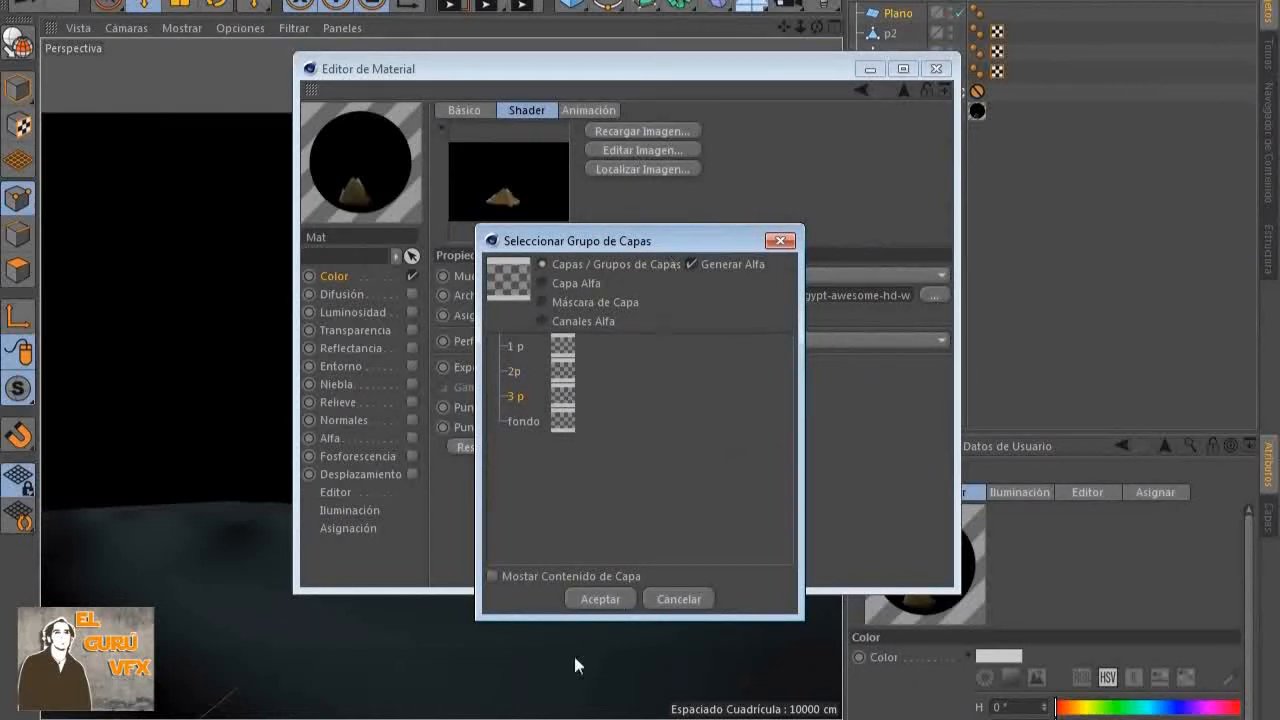
{"action": "left_click", "coordinate": [612, 599]}
{"action": "left_click", "coordinate": [936, 68]}
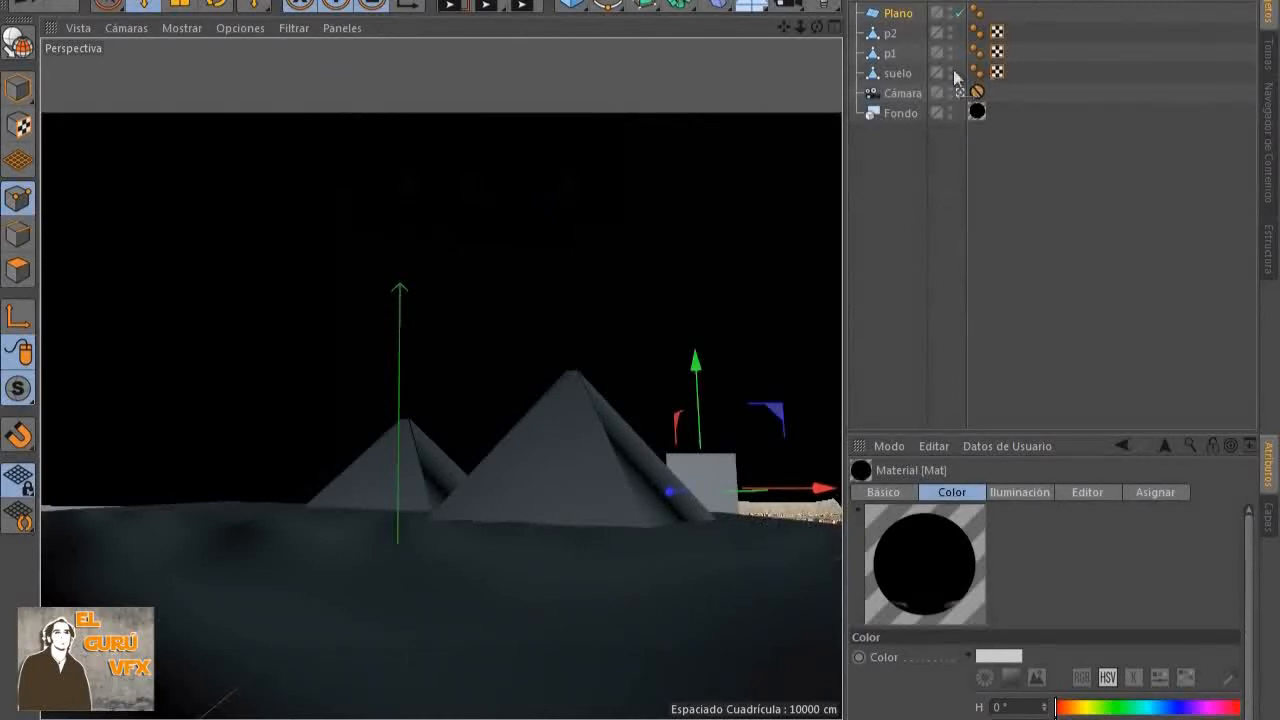
Hide p2, p1 and suelo in the viewport so only the plane and the background image show
{"action": "double_click", "coordinate": [950, 29]}
{"action": "double_click", "coordinate": [950, 52]}
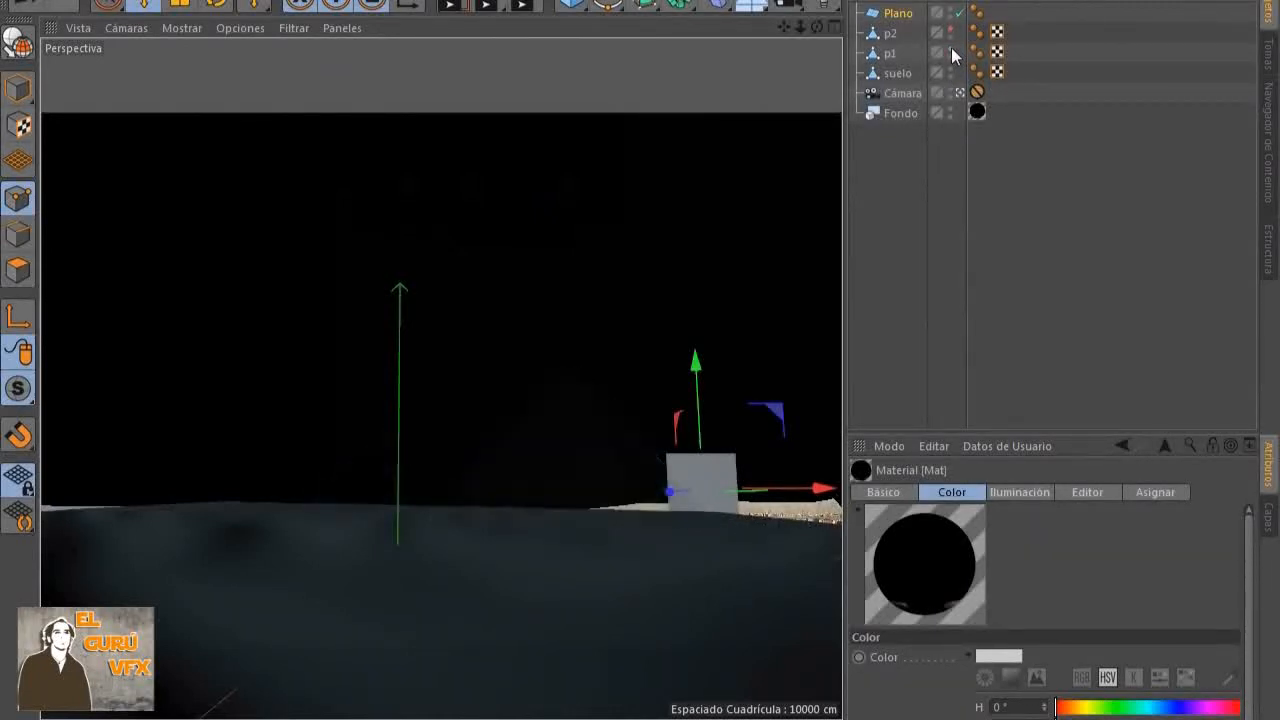
{"action": "left_click", "coordinate": [950, 70]}
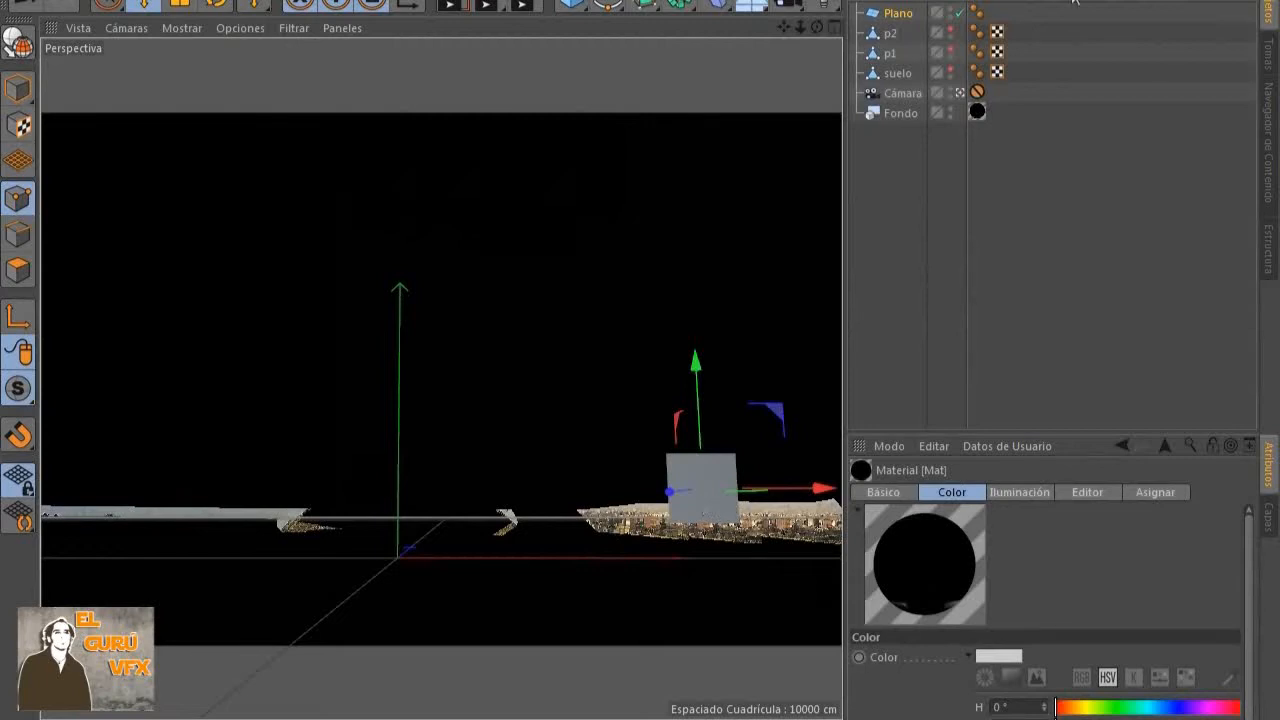
Resize the plane to about 9293 cm wide and 545 cm high, positioning it to cover the whole distant city strip
{"action": "left_click", "coordinate": [895, 14]}
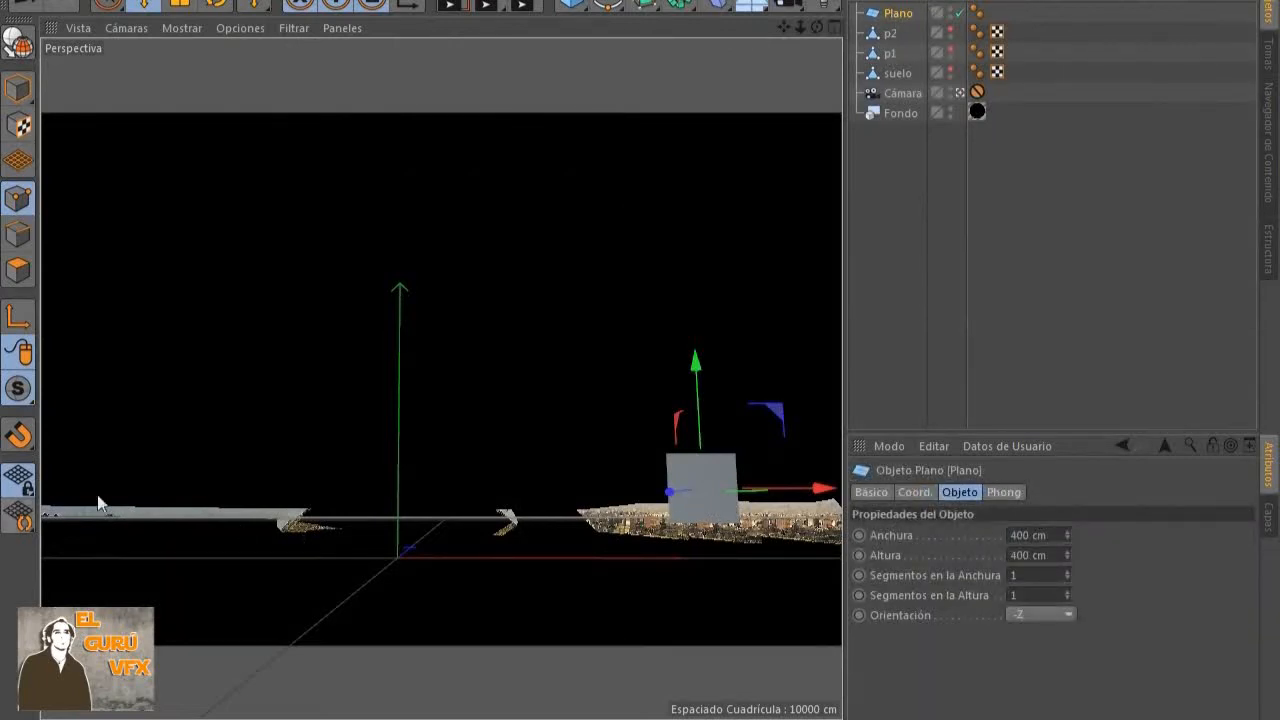
{"action": "key", "text": "Return"}
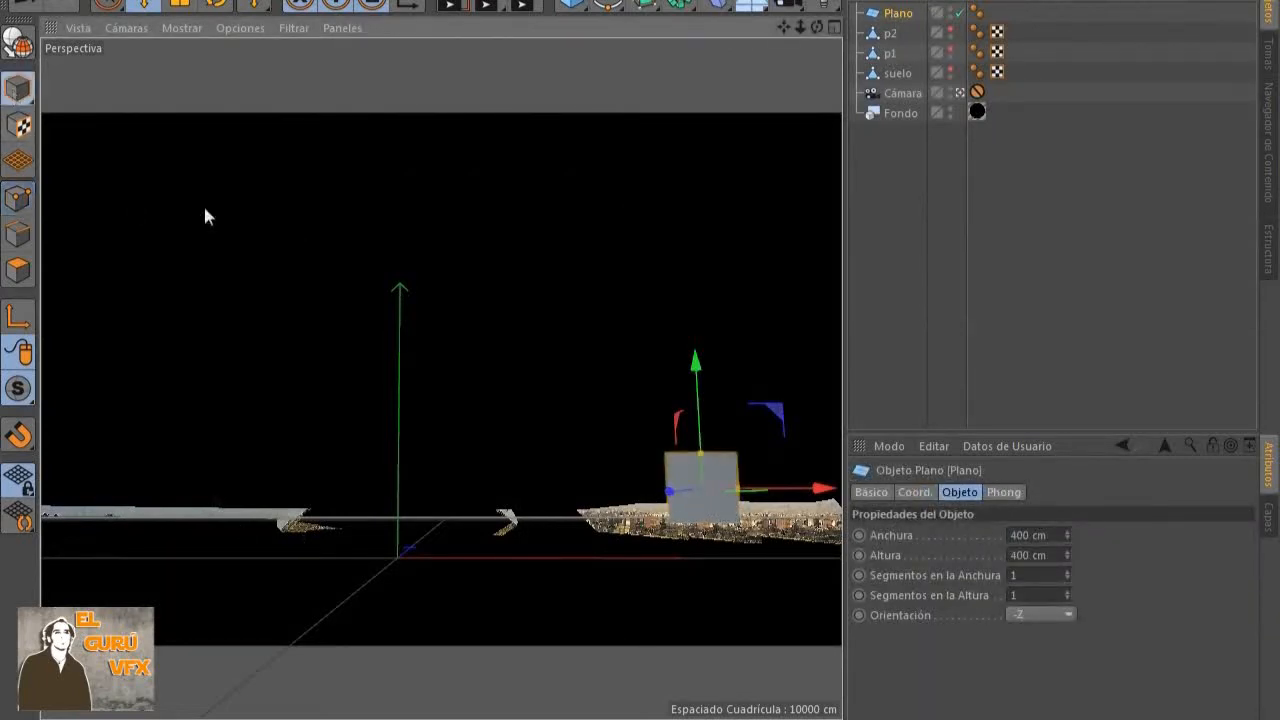
{"action": "left_click_drag", "start_coordinate": [737, 489], "coordinate": [1279, 489]}
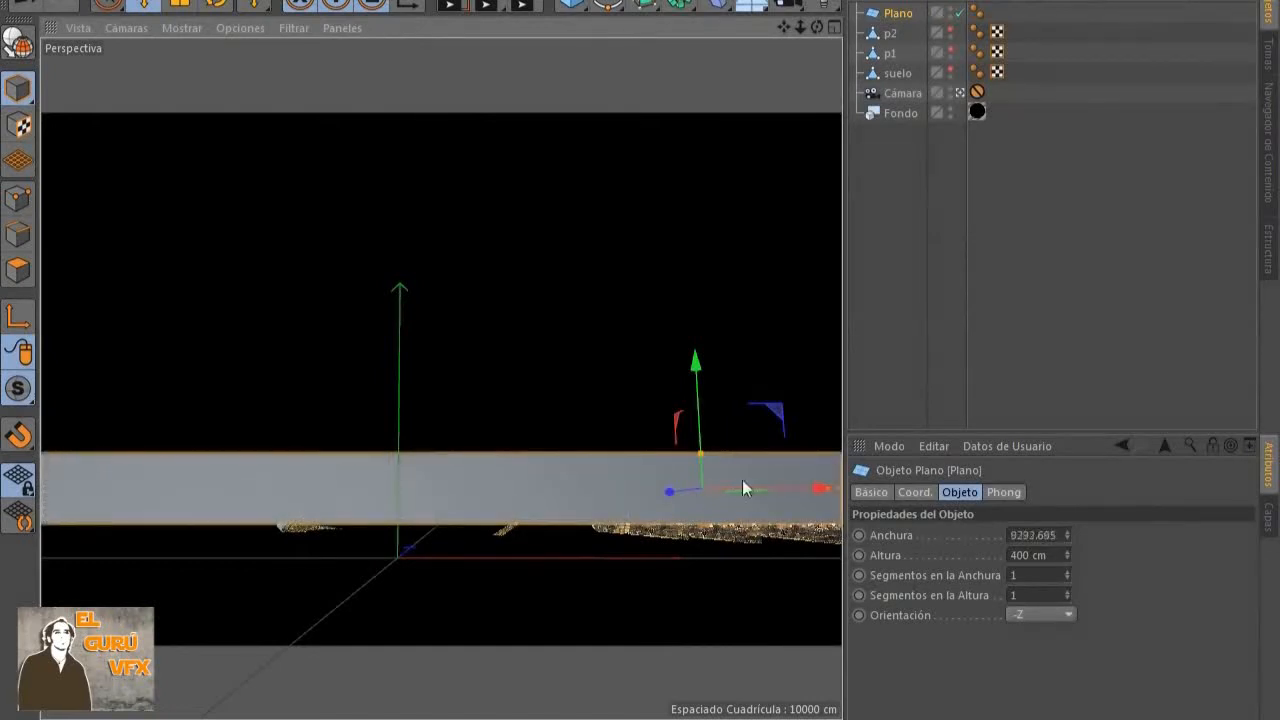
{"action": "left_click_drag", "start_coordinate": [806, 489], "coordinate": [628, 489]}
{"action": "left_click_drag", "start_coordinate": [503, 360], "coordinate": [505, 404]}
{"action": "left_click_drag", "start_coordinate": [504, 493], "coordinate": [504, 480]}
{"action": "mouse_move", "coordinate": [503, 406]}
{"action": "left_mouse_down"}
{"action": "mouse_move", "coordinate": [503, 270]}
{"action": "mouse_move", "coordinate": [500, 414]}
{"action": "left_mouse_up"}
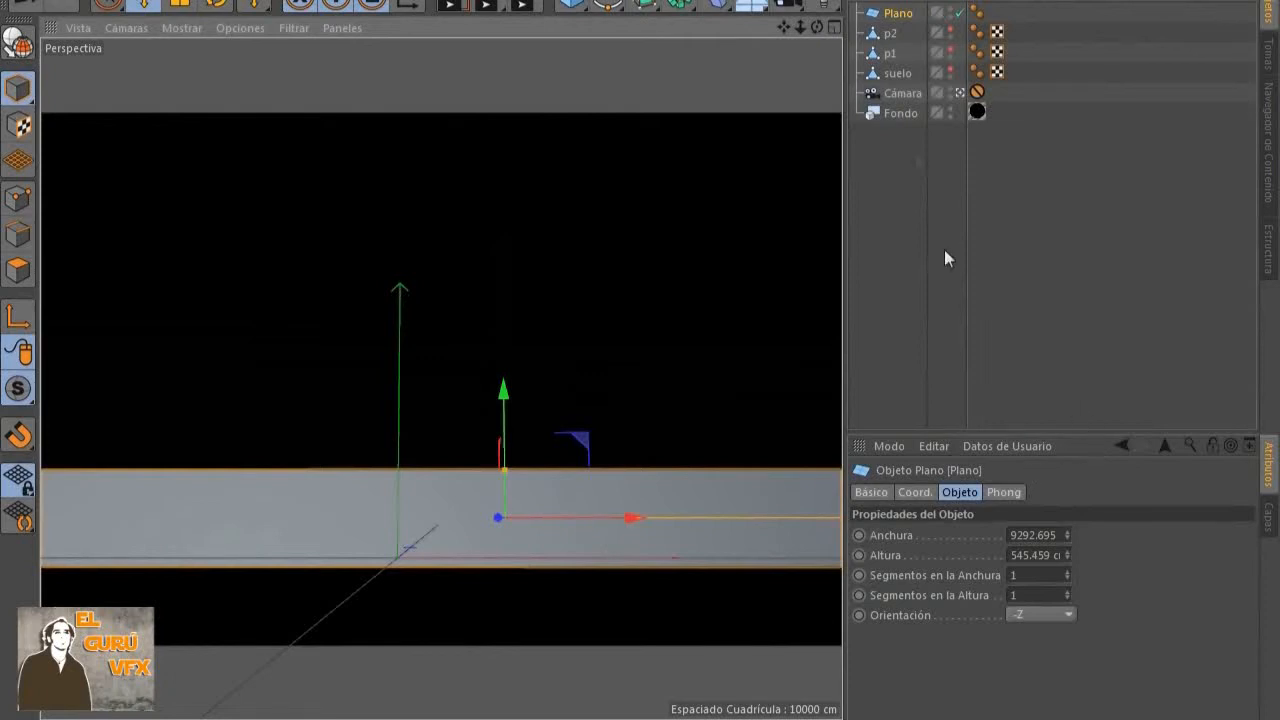
Rename the plane as 3p and make p2, p1 and suelo visible again in the viewport
{"action": "double_click", "coordinate": [900, 14]}
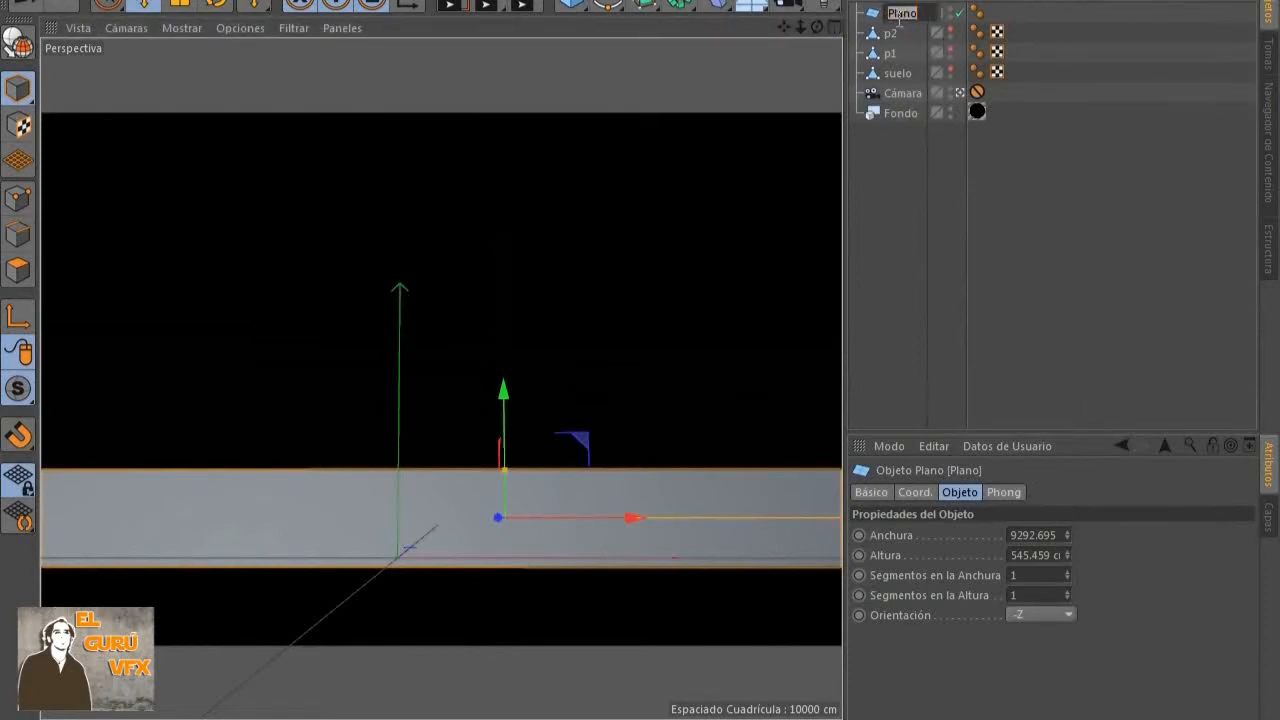
{"action": "type", "text": "3p"}
{"action": "key", "text": "Return"}
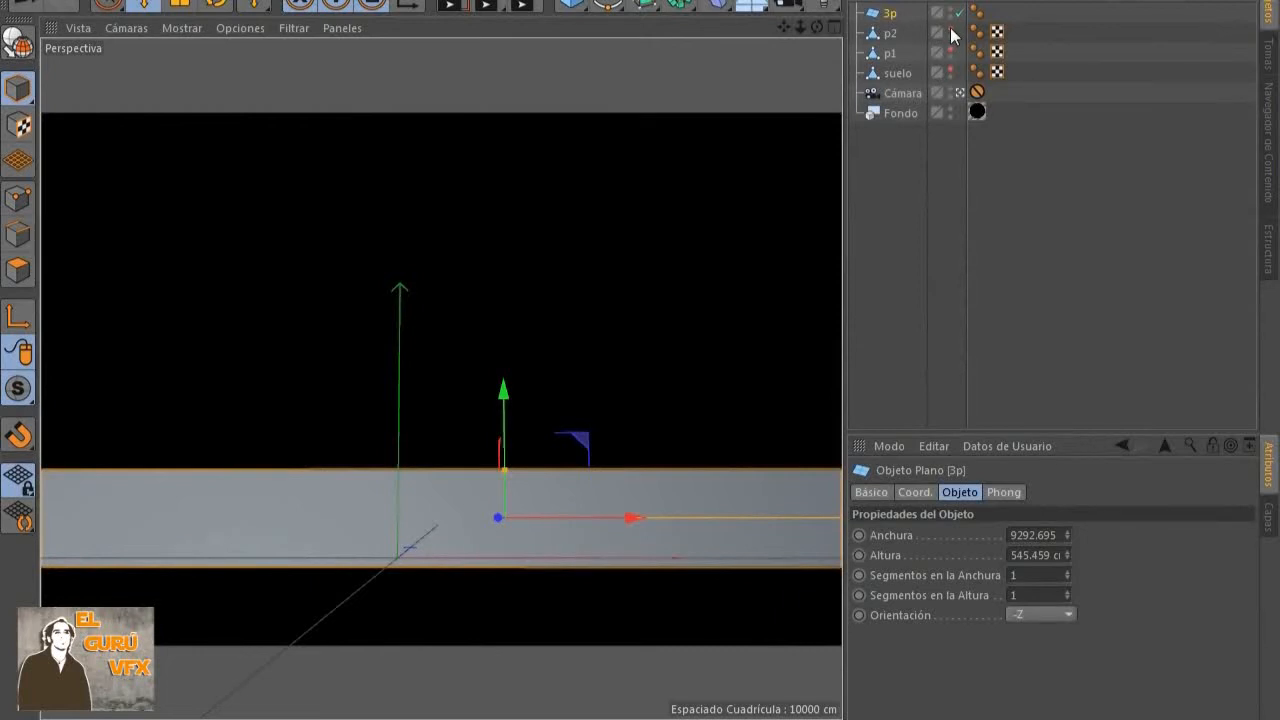
{"action": "left_click", "coordinate": [951, 33]}
{"action": "left_click", "coordinate": [951, 52]}
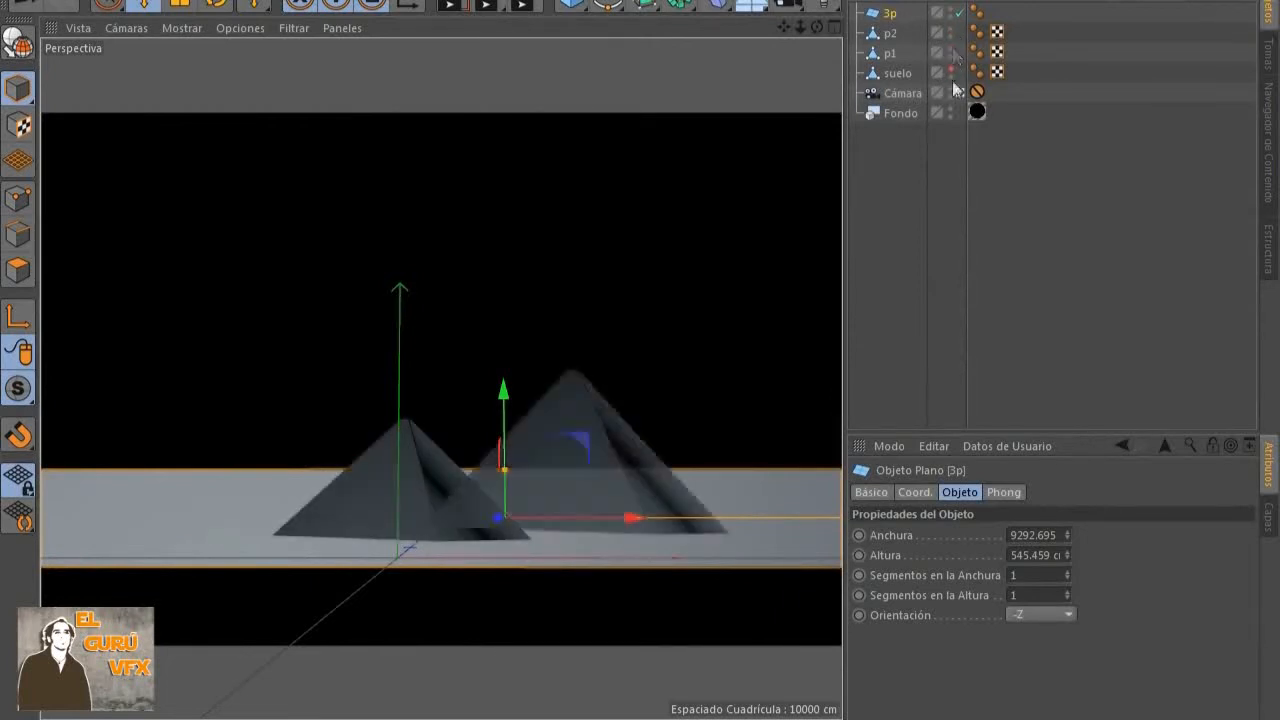
{"action": "left_click", "coordinate": [951, 72]}
Leave the camera view and hide the Fondo background in the viewport
{"action": "left_click", "coordinate": [960, 92]}
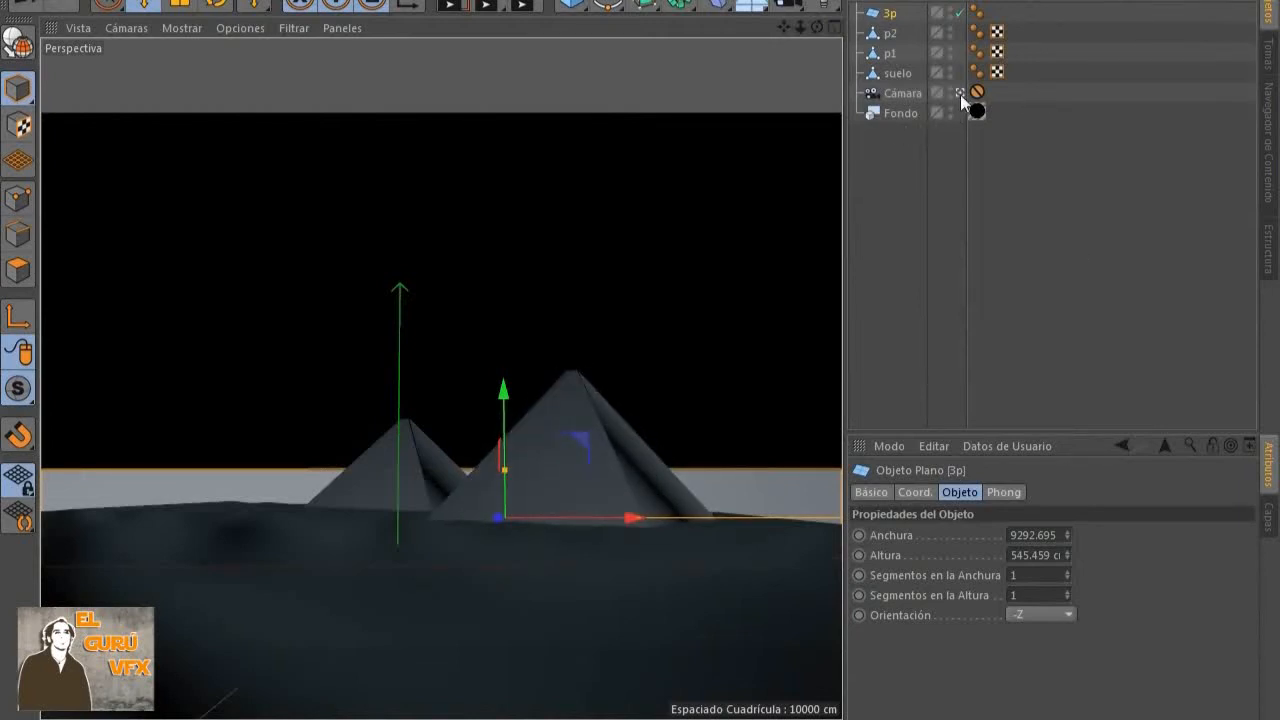
{"action": "left_click", "coordinate": [960, 93]}
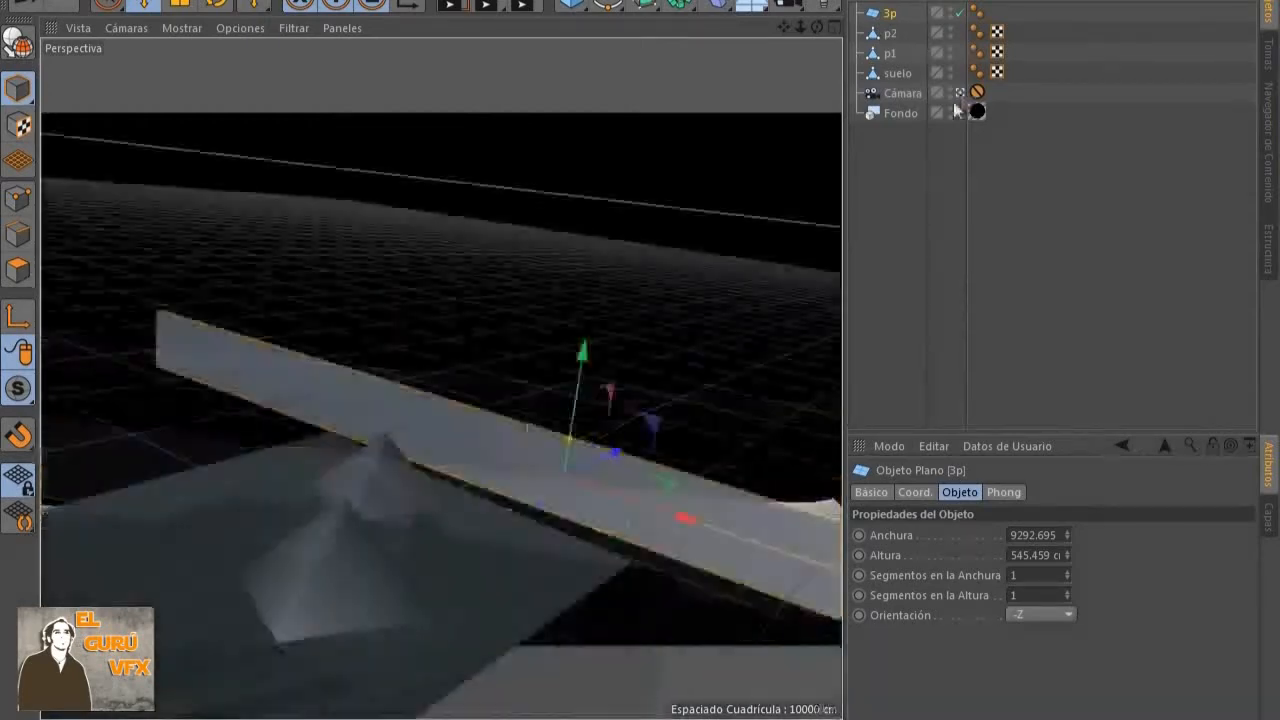
{"action": "left_click_drag", "start_coordinate": [783, 27], "coordinate": [441, 379]}
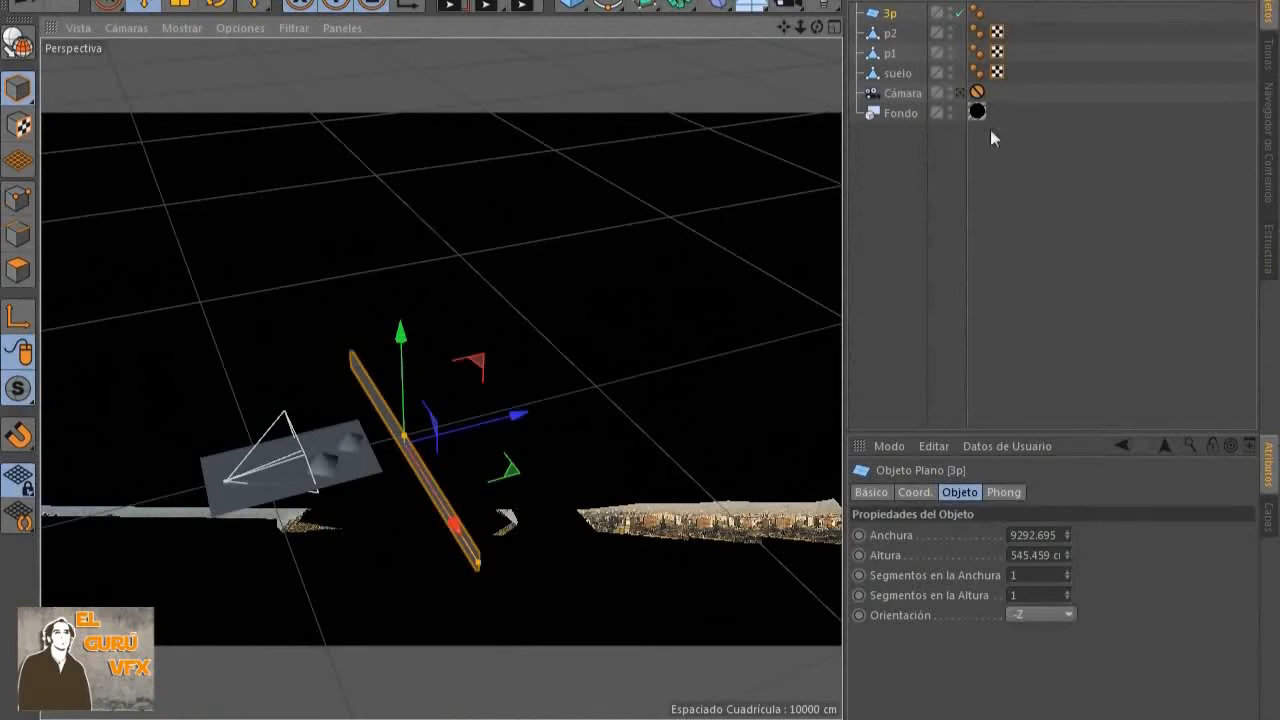
{"action": "left_click", "coordinate": [950, 113]}
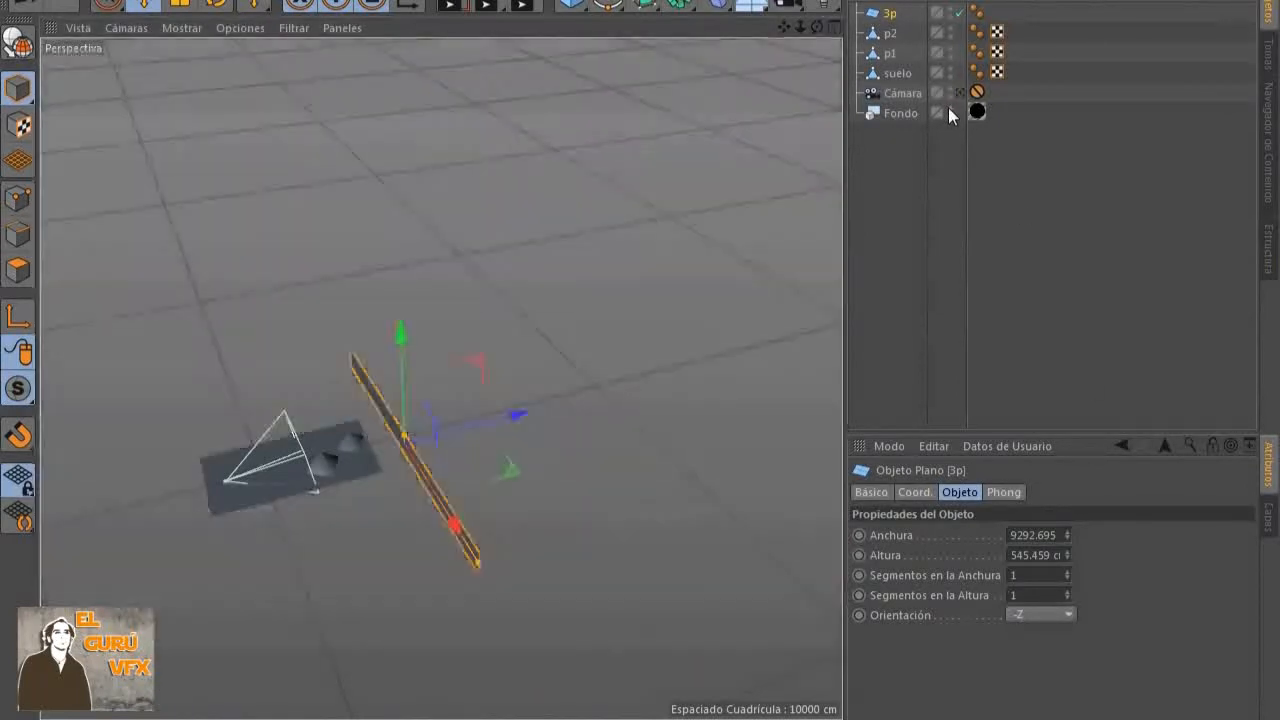
Add another plane with orientation -Z and move it back along Z behind 3p
{"action": "scroll", "coordinate": [443, 420], "scroll_direction": "down", "scroll_amount": 2}
{"action": "left_click_drag", "start_coordinate": [816, 27], "coordinate": [423, 437]}
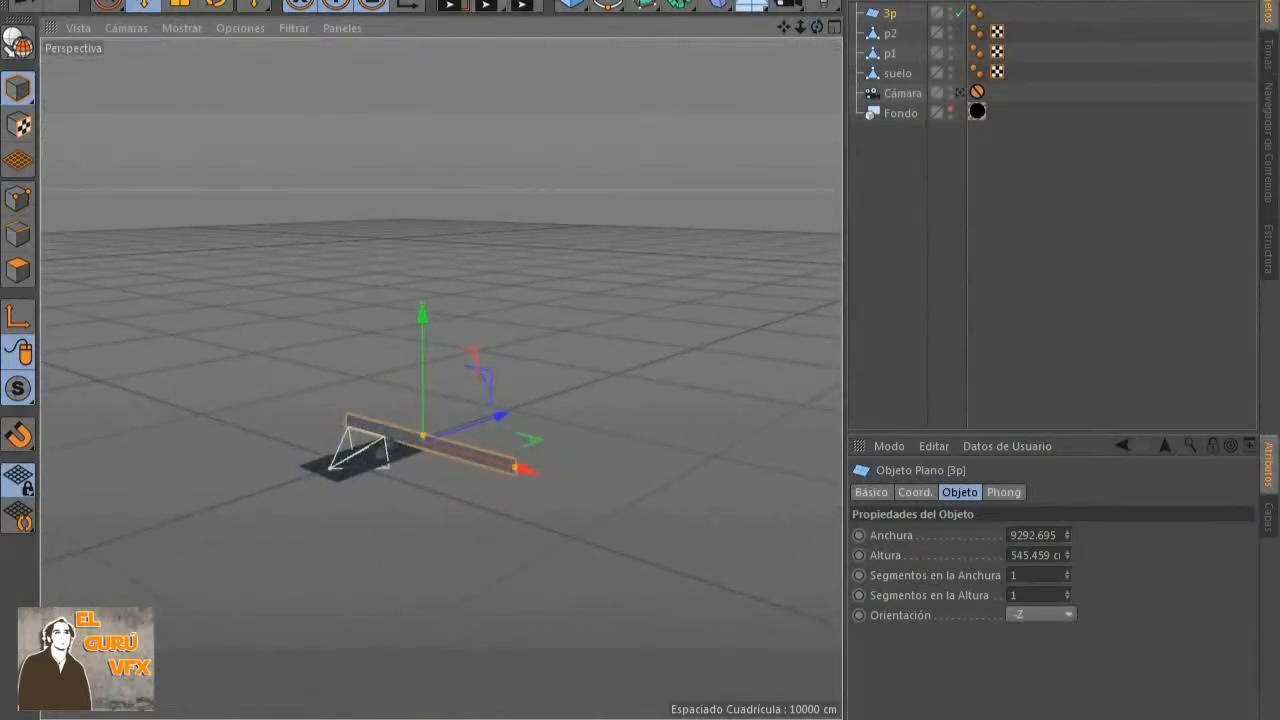
{"action": "left_click", "coordinate": [572, 5]}
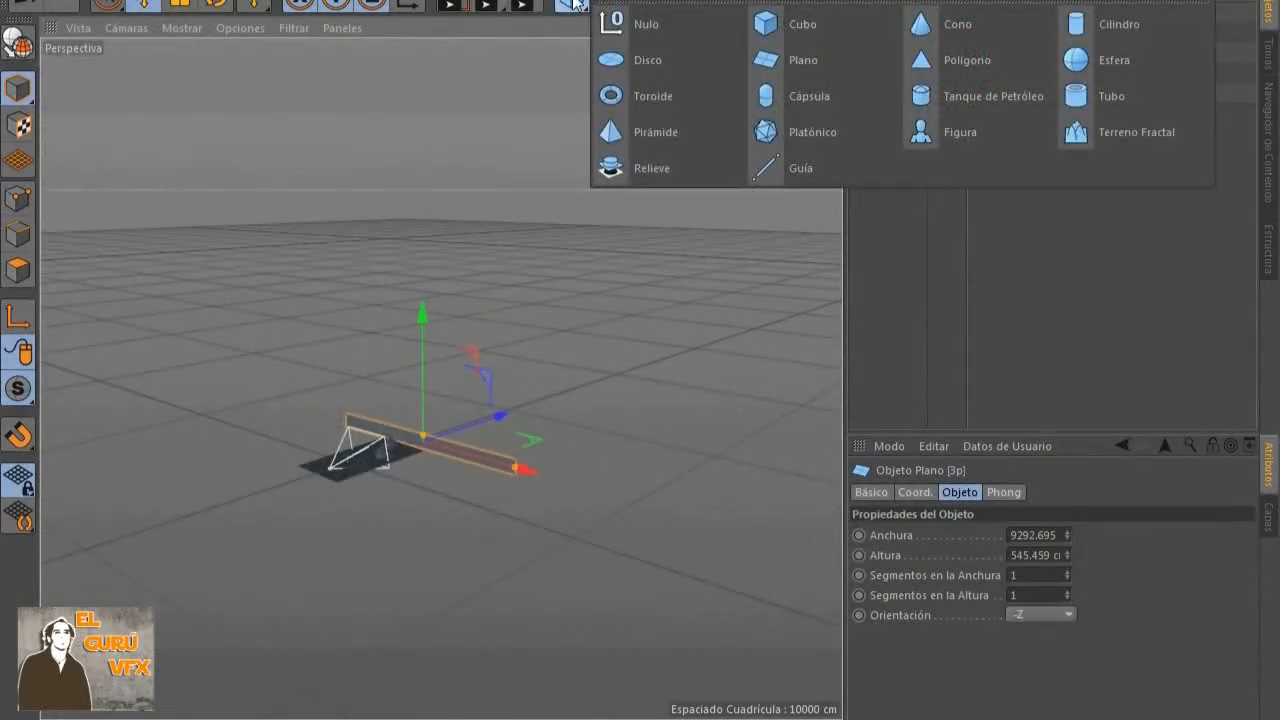
{"action": "left_click", "coordinate": [862, 54]}
{"action": "left_click_drag", "start_coordinate": [405, 445], "coordinate": [520, 382]}
{"action": "scroll", "coordinate": [1018, 618], "scroll_direction": "down", "scroll_amount": 3}
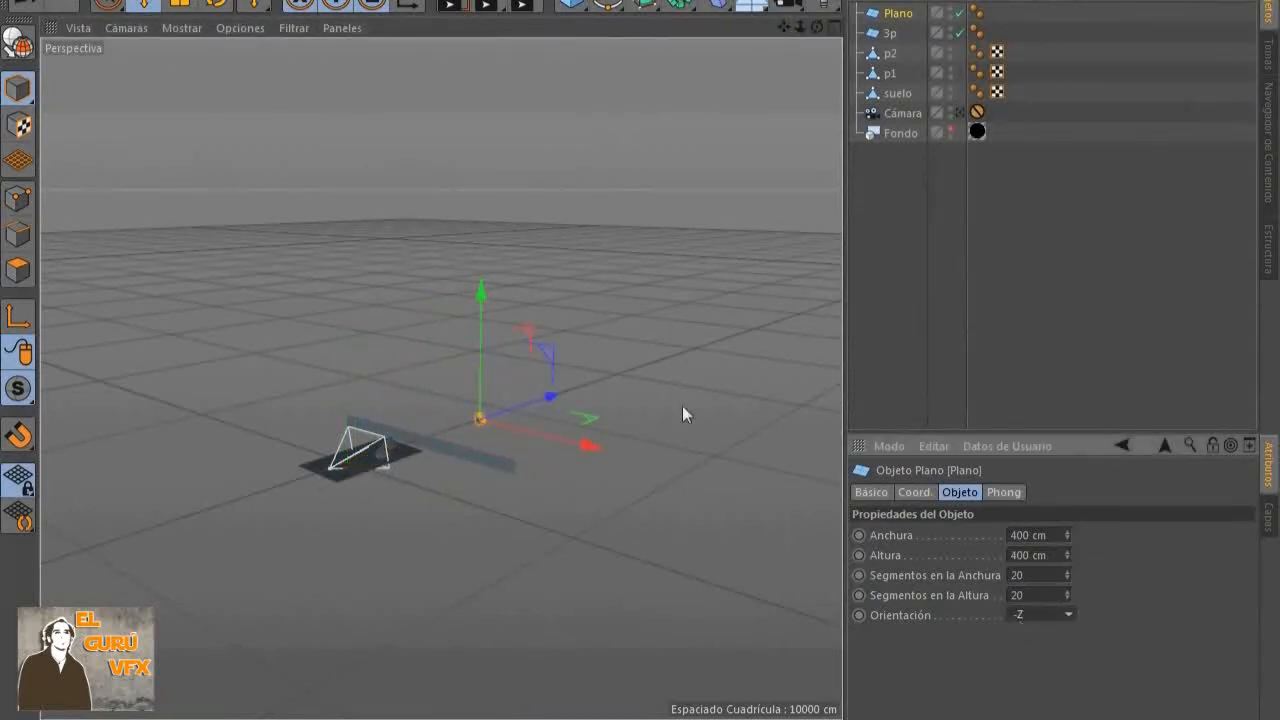
Enlarge the new plane to about 24224 cm wide and 8502 cm high, and move it farther back along Z
{"action": "scroll", "coordinate": [500, 402], "scroll_direction": "up", "scroll_amount": 3}
{"action": "left_click_drag", "start_coordinate": [474, 428], "coordinate": [476, 378]}
{"action": "left_click_drag", "start_coordinate": [472, 426], "coordinate": [880, 505]}
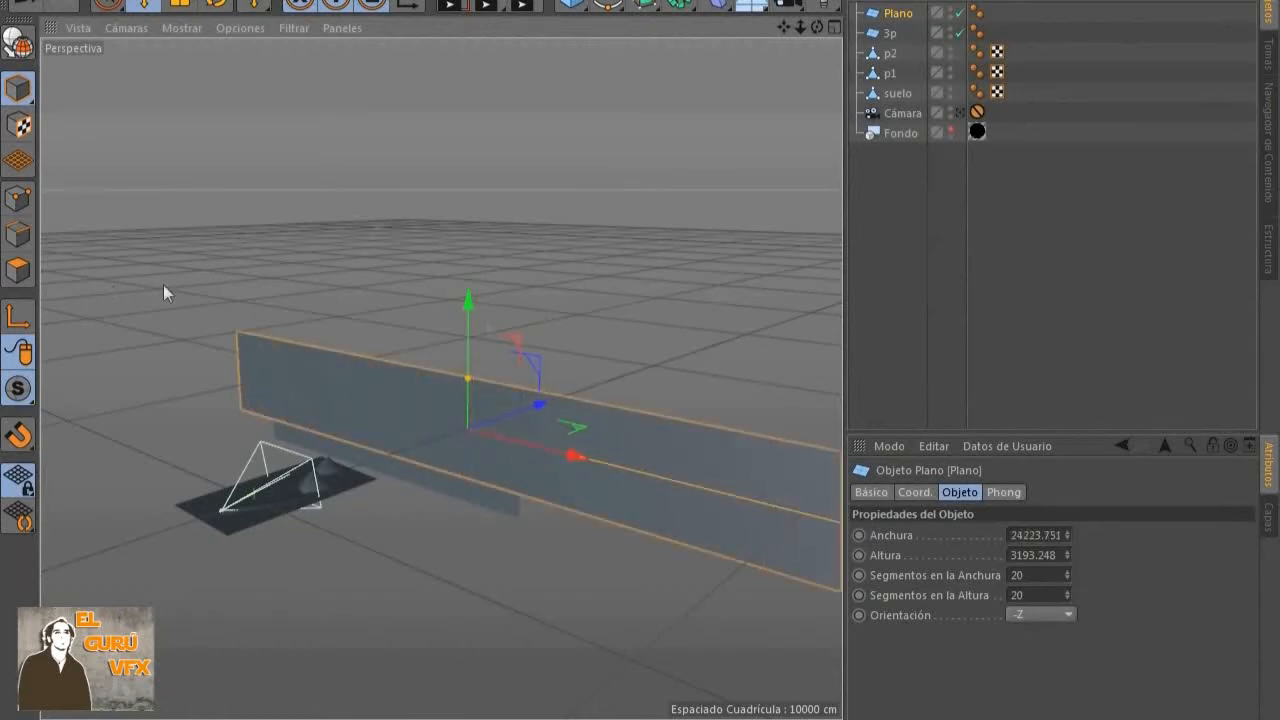
{"action": "left_click_drag", "start_coordinate": [470, 378], "coordinate": [469, 293]}
{"action": "left_click_drag", "start_coordinate": [522, 431], "coordinate": [558, 433]}
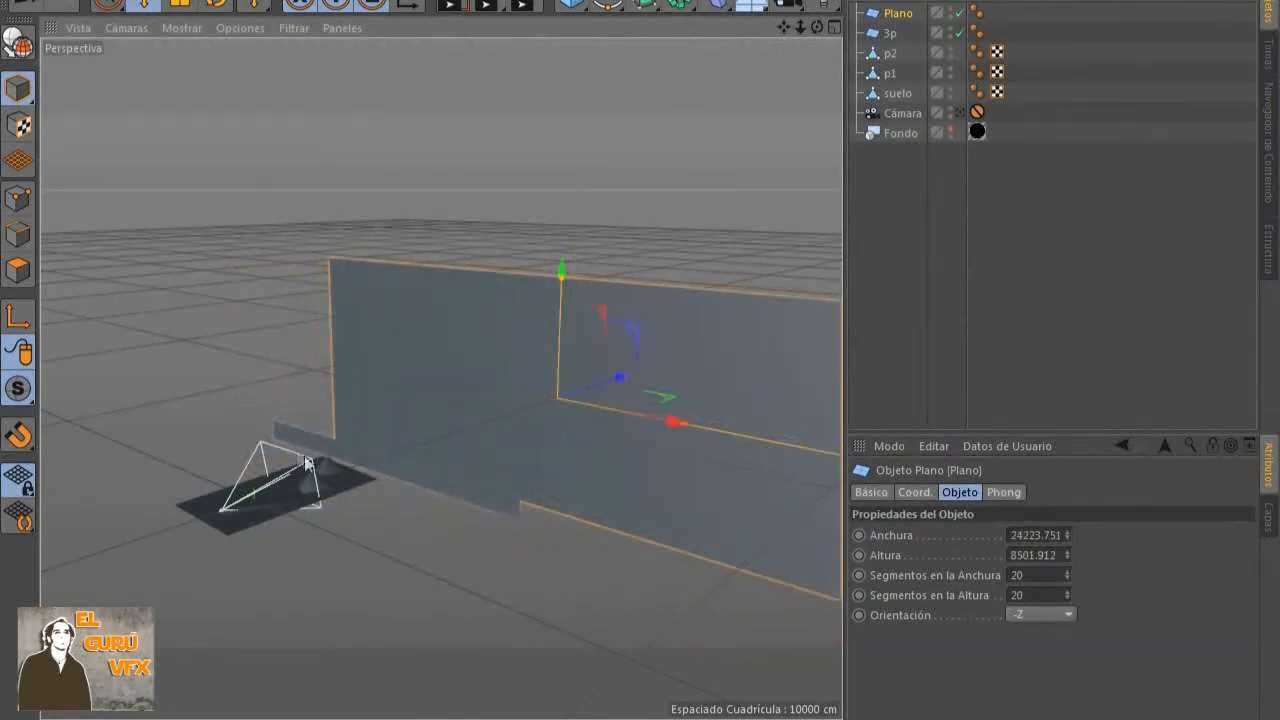
Slide the large plane along Z closer to 3p, raise it along Y and increase its height to about 10491 cm
{"action": "left_click_drag", "start_coordinate": [816, 27], "coordinate": [364, 300]}
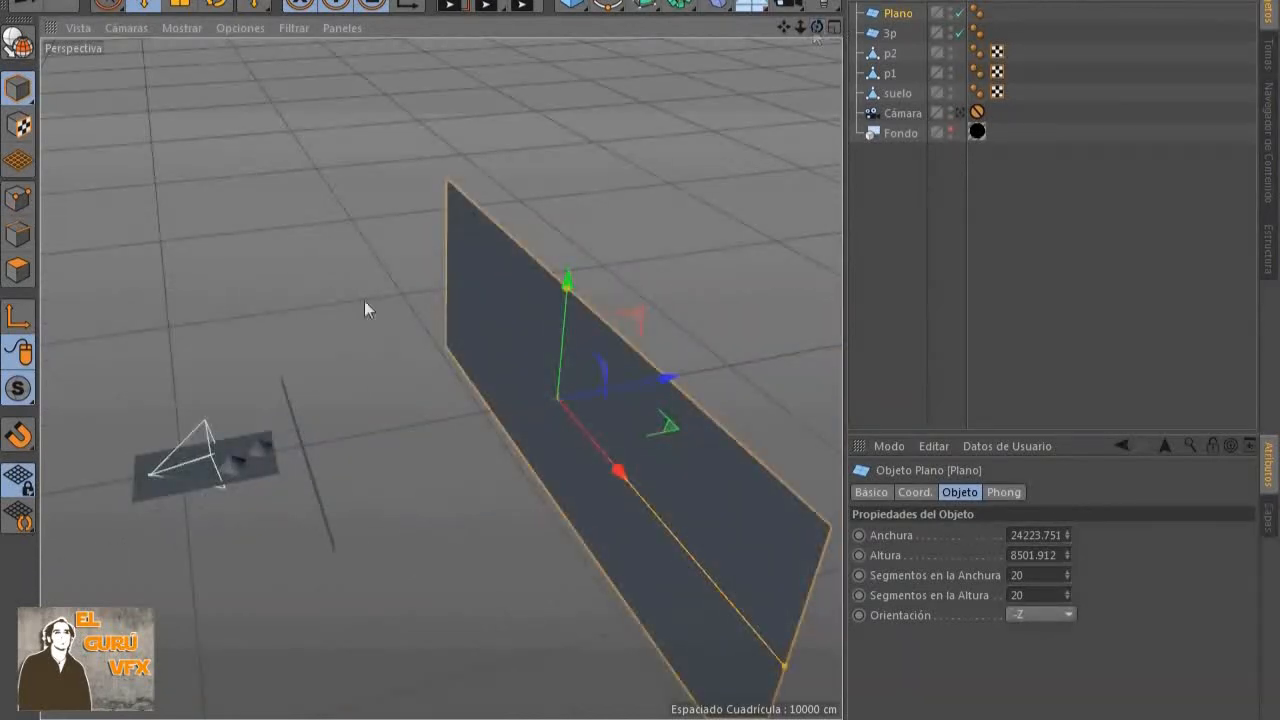
{"action": "left_click_drag", "start_coordinate": [656, 398], "coordinate": [506, 396]}
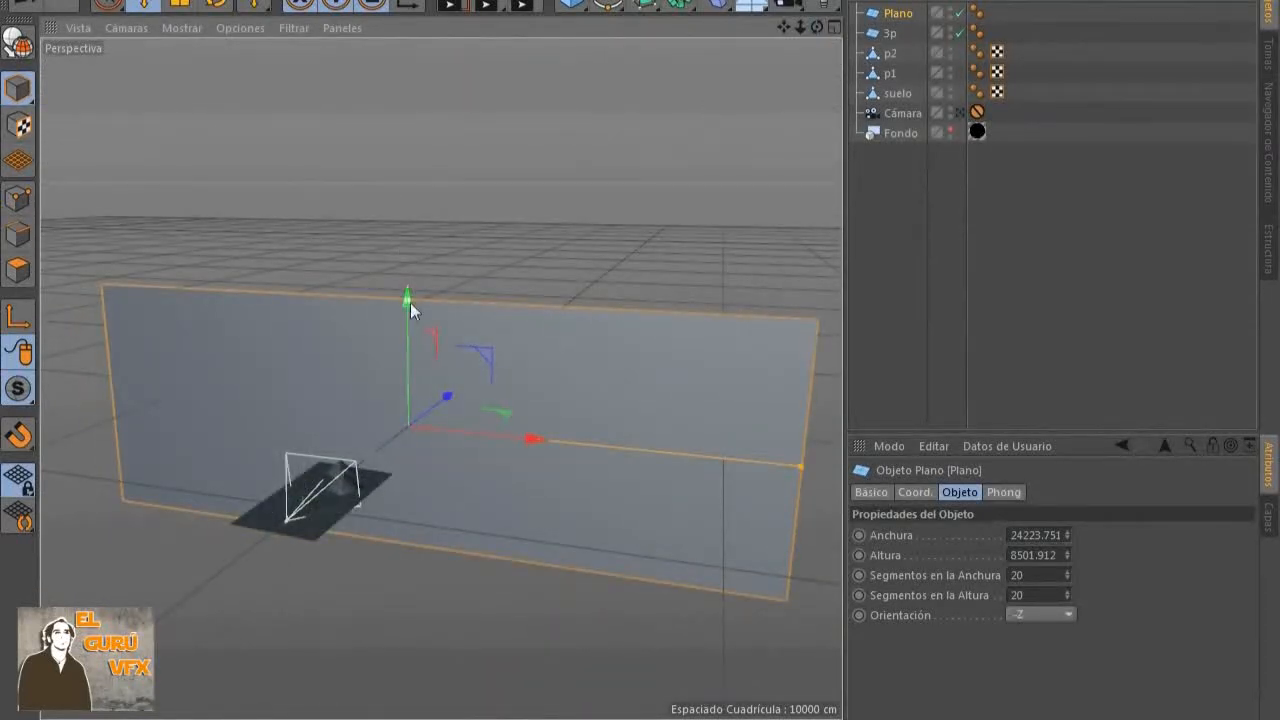
{"action": "left_click_drag", "start_coordinate": [409, 298], "coordinate": [394, 228]}
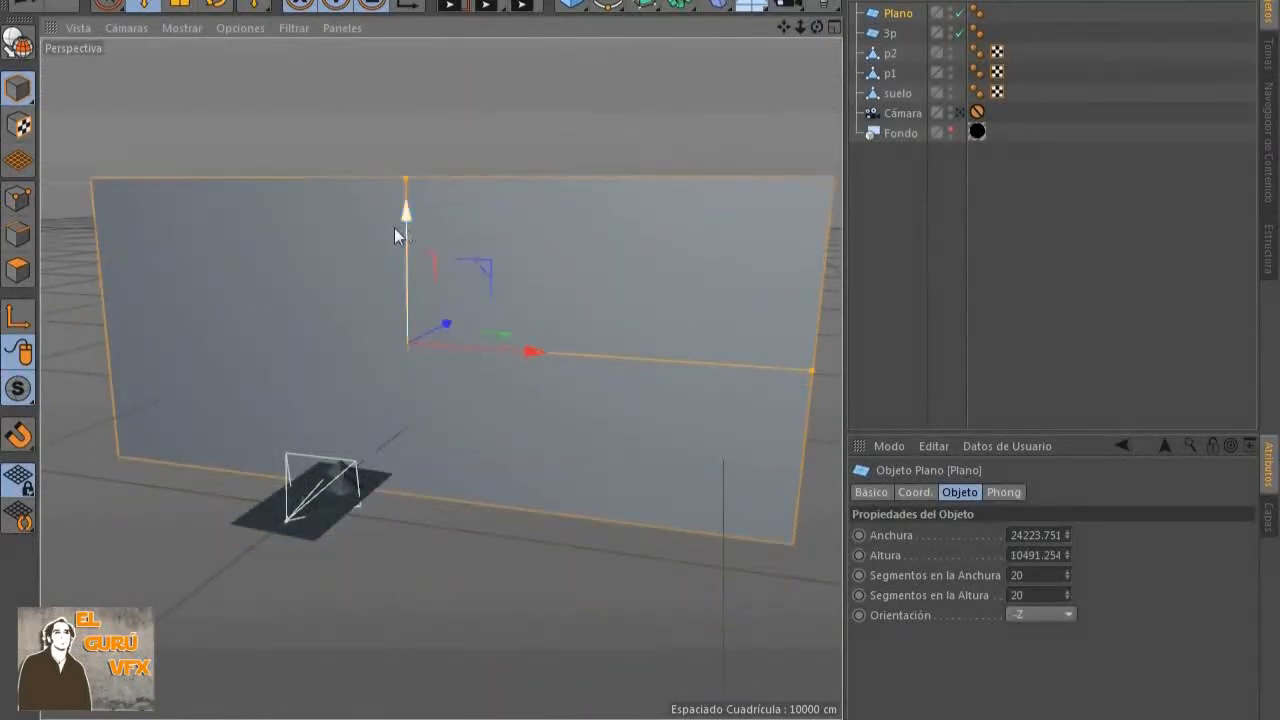
Rotate the large rear plane slightly so that it tilts towards the scene camera
{"action": "left_click", "coordinate": [216, 5]}
{"action": "mouse_move", "coordinate": [394, 291]}
{"action": "left_mouse_down"}
{"action": "mouse_move", "coordinate": [381, 318]}
{"action": "mouse_move", "coordinate": [391, 295]}
{"action": "mouse_move", "coordinate": [387, 306]}
{"action": "left_mouse_up"}
{"action": "left_click", "coordinate": [26, 5]}
Display the mesh lines over the viewport shading and examine the subdivisions of the ground, pyramids and both planes
{"action": "left_click_drag", "start_coordinate": [817, 27], "coordinate": [788, 163]}
{"action": "scroll", "coordinate": [340, 505], "scroll_direction": "up", "scroll_amount": 5}
{"action": "scroll", "coordinate": [426, 301], "scroll_direction": "up", "scroll_amount": 1}
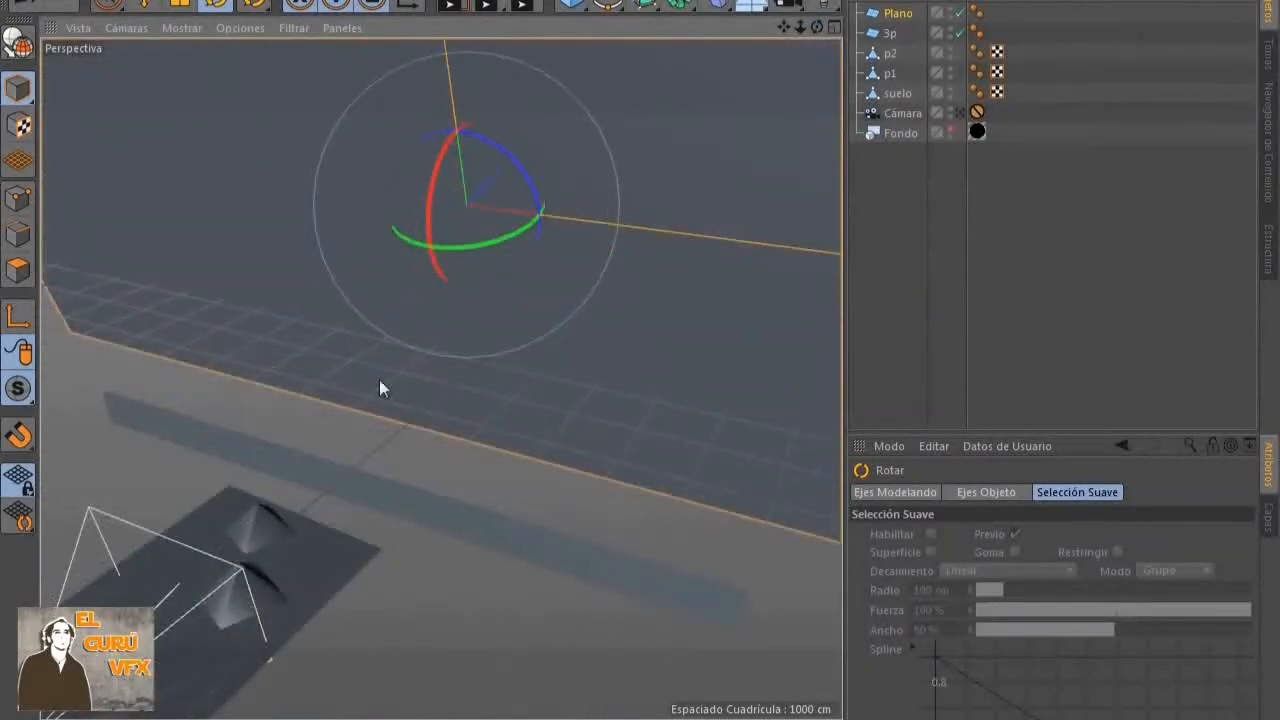
{"action": "left_click", "coordinate": [126, 28]}
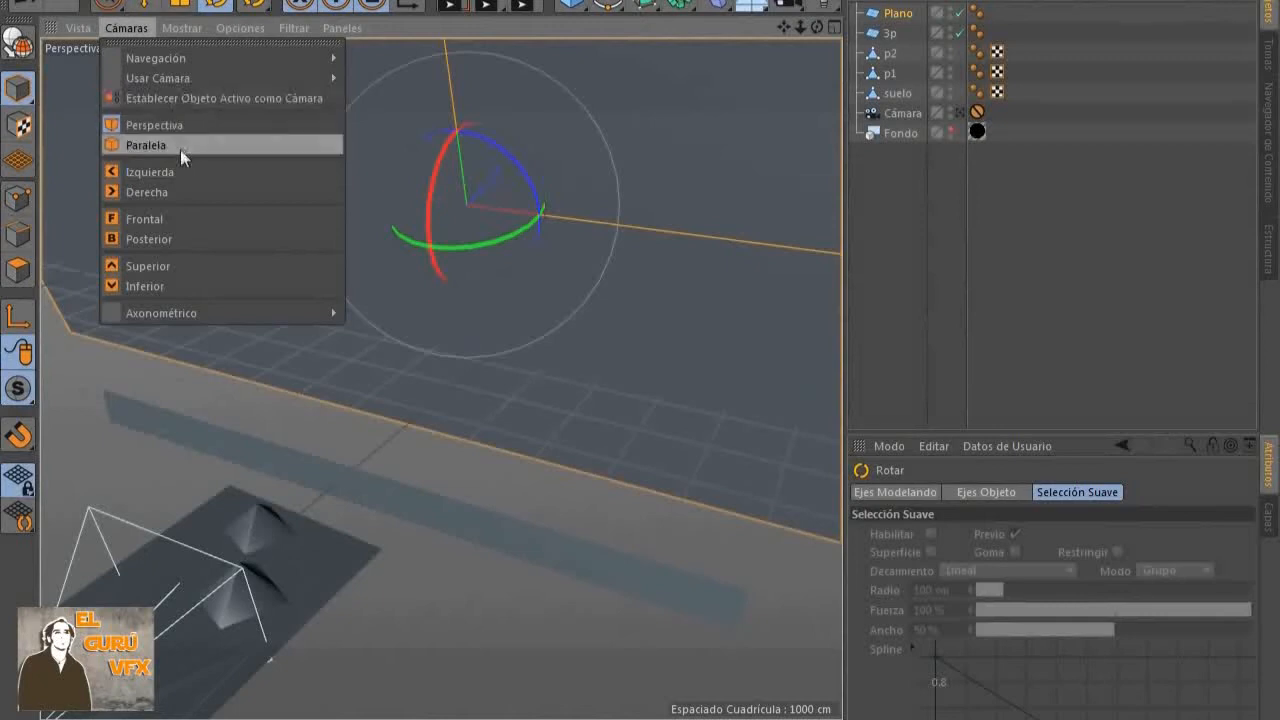
{"action": "mouse_move", "coordinate": [201, 35]}
{"action": "left_click", "coordinate": [208, 78]}
{"action": "scroll", "coordinate": [230, 625], "scroll_direction": "up", "scroll_amount": 5}
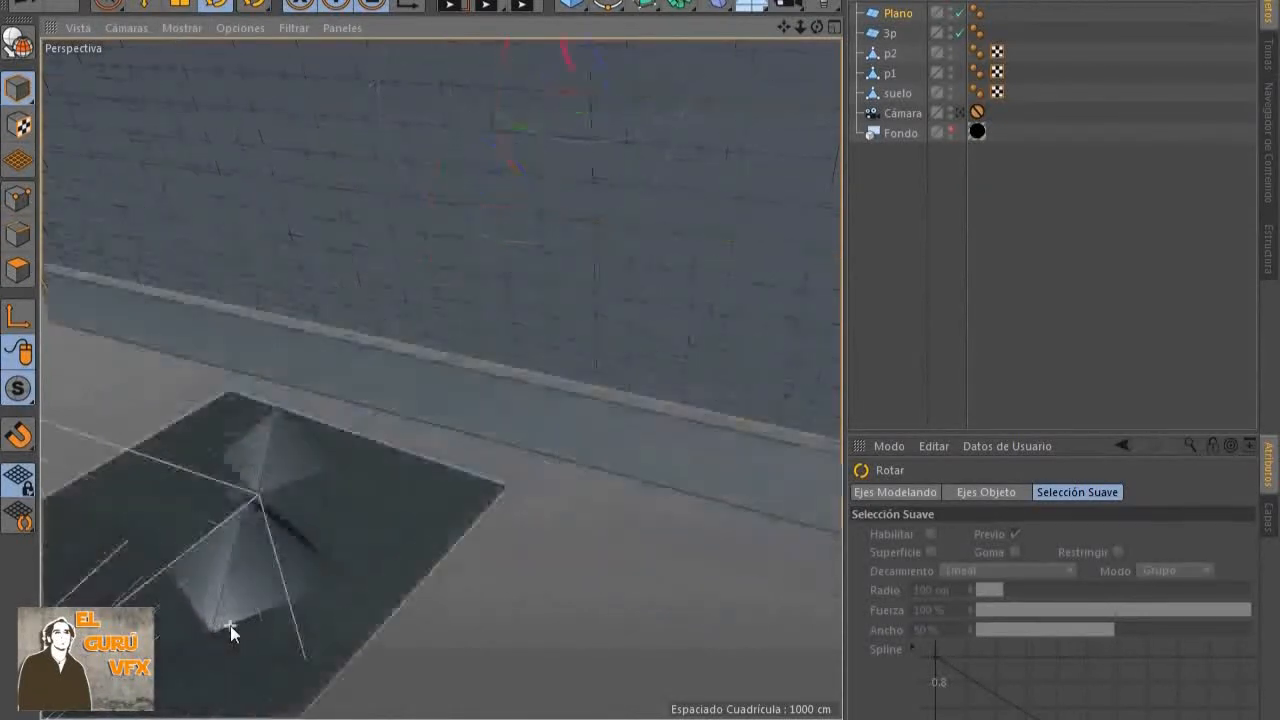
{"action": "scroll", "coordinate": [335, 443], "scroll_direction": "down", "scroll_amount": 5}
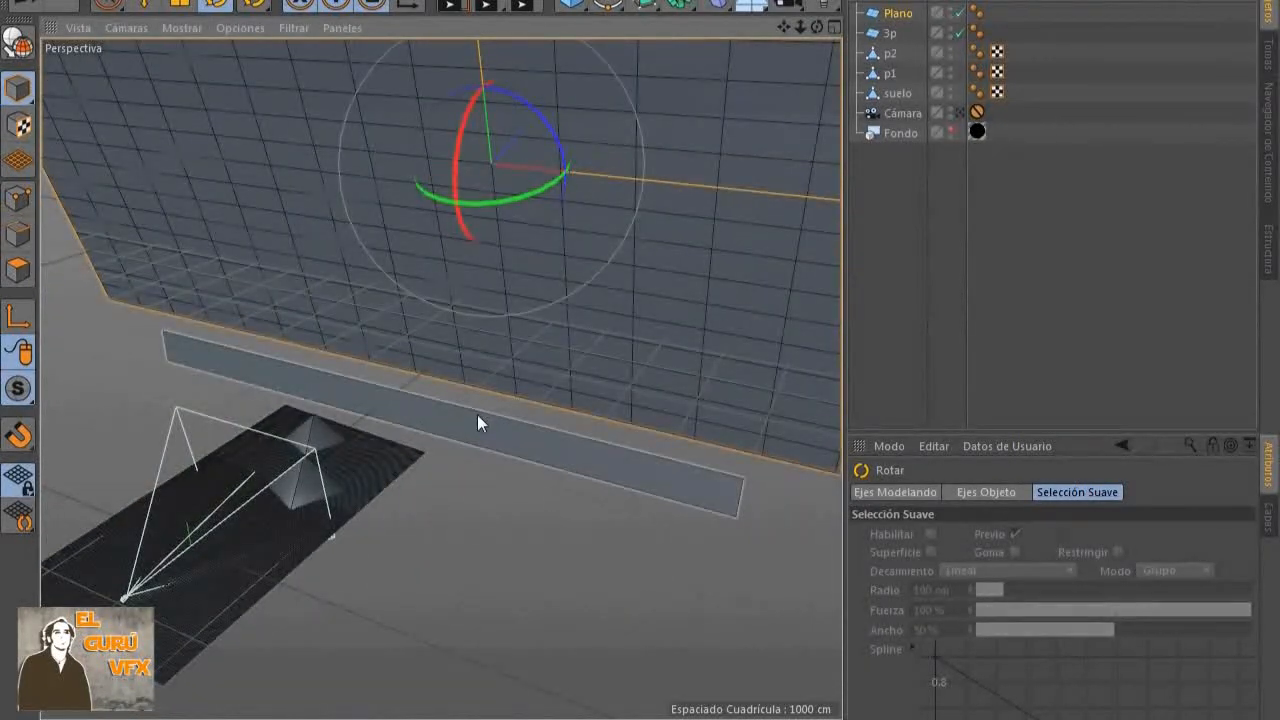
Set the large rear plane's width and height segments to 1 each
{"action": "left_click", "coordinate": [477, 422]}
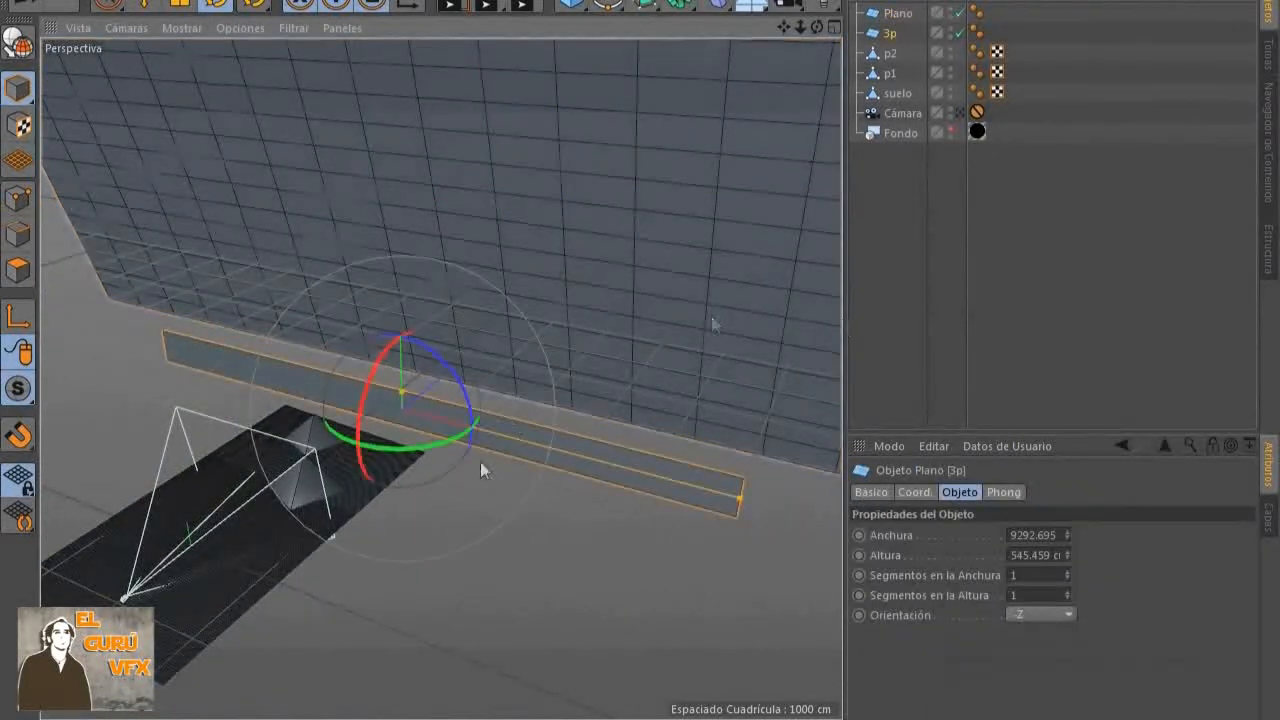
{"action": "left_click", "coordinate": [587, 207]}
{"action": "scroll", "coordinate": [587, 210], "scroll_direction": "down", "scroll_amount": 5}
{"action": "left_click_drag", "start_coordinate": [798, 27], "coordinate": [745, 27]}
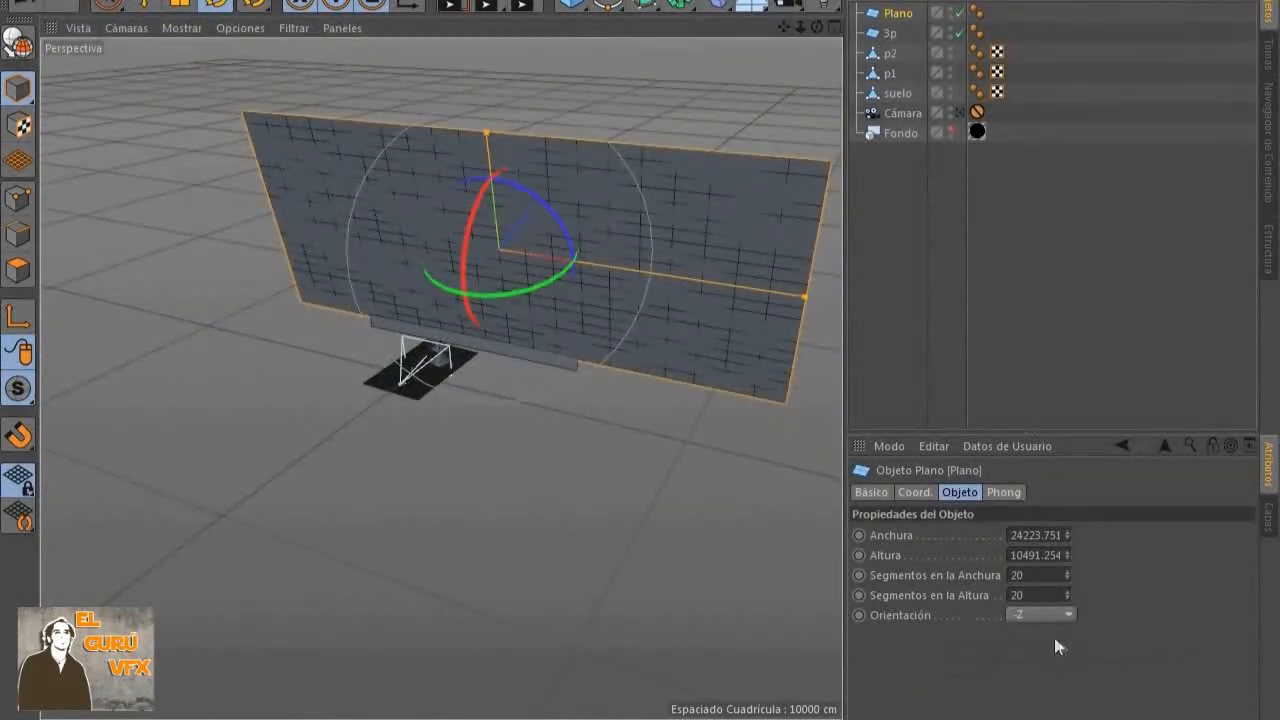
{"action": "left_click", "coordinate": [1030, 576]}
{"action": "type", "text": "1"}
{"action": "key", "text": "Tab"}
{"action": "type", "text": "1"}
{"action": "key", "text": "Return"}
Look through the scene camera and switch the viewport back to shading without mesh lines
{"action": "scroll", "coordinate": [542, 275], "scroll_direction": "up", "scroll_amount": 3}
{"action": "left_click_drag", "start_coordinate": [817, 27], "coordinate": [797, 45]}
{"action": "scroll", "coordinate": [571, 390], "scroll_direction": "up", "scroll_amount": 2}
{"action": "scroll", "coordinate": [553, 425], "scroll_direction": "up", "scroll_amount": 3}
{"action": "scroll", "coordinate": [546, 453], "scroll_direction": "down", "scroll_amount": 4}
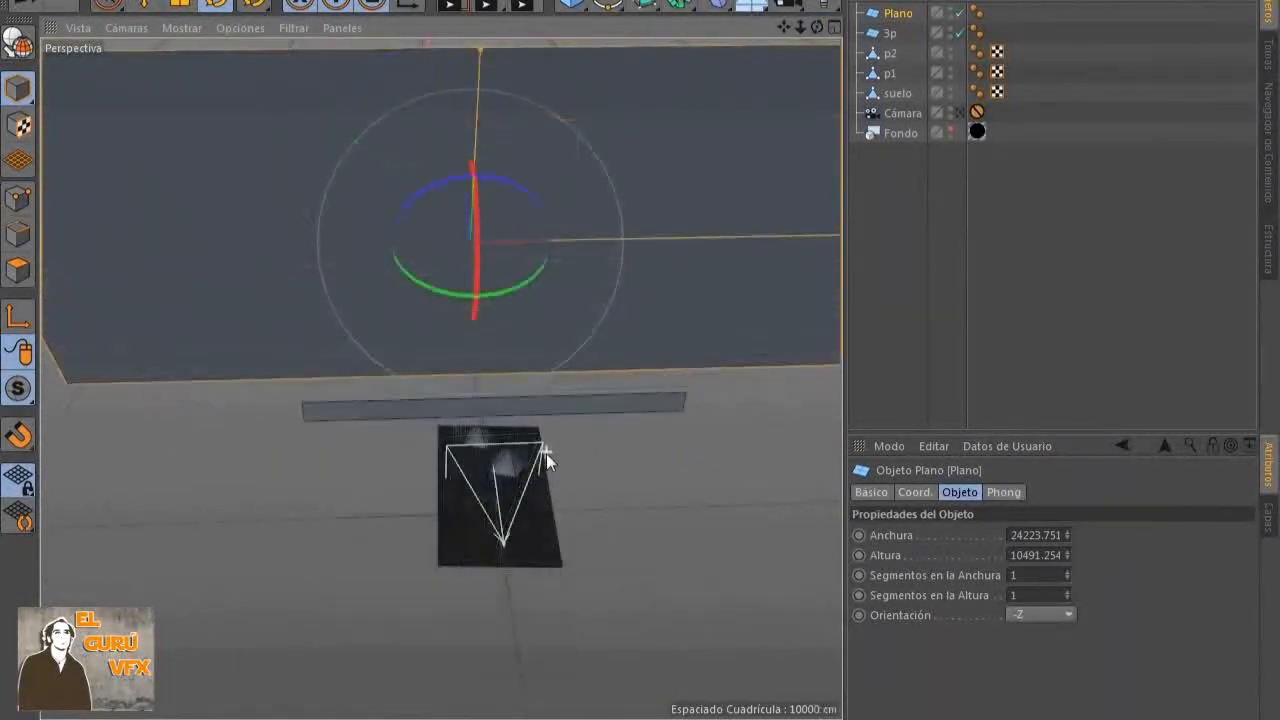
{"action": "left_click", "coordinate": [958, 112]}
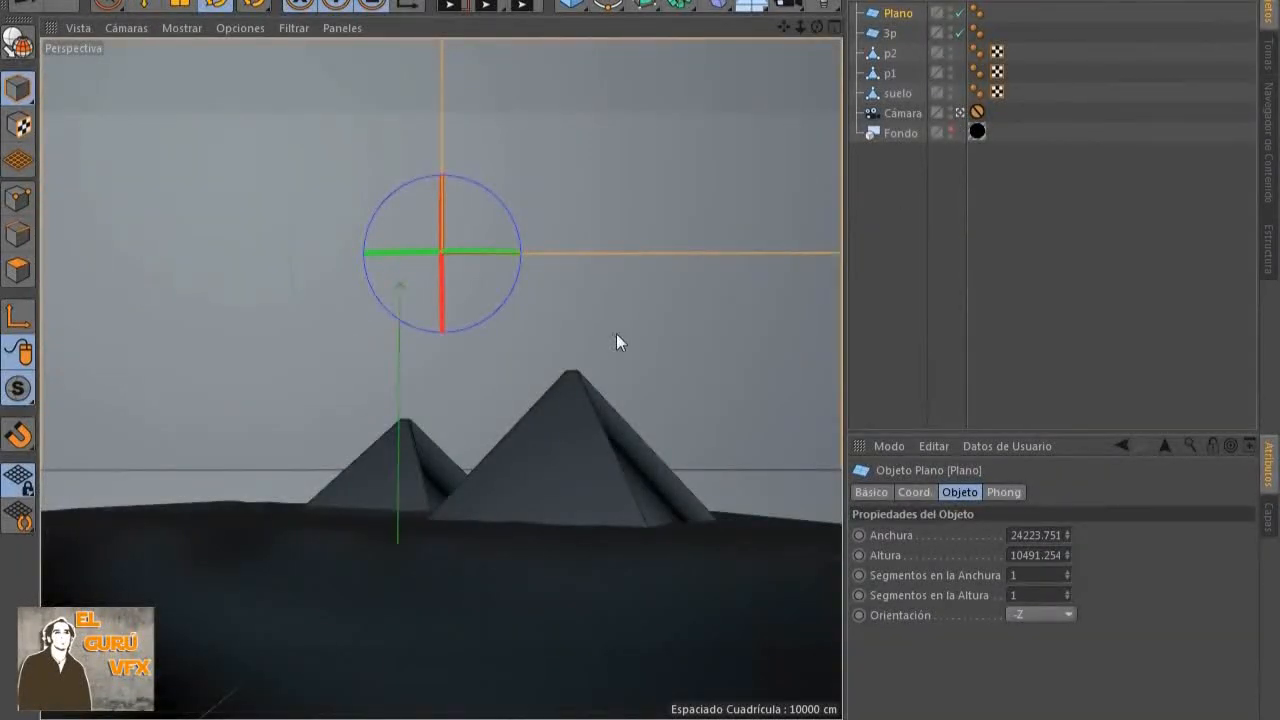
{"action": "left_click", "coordinate": [182, 28]}
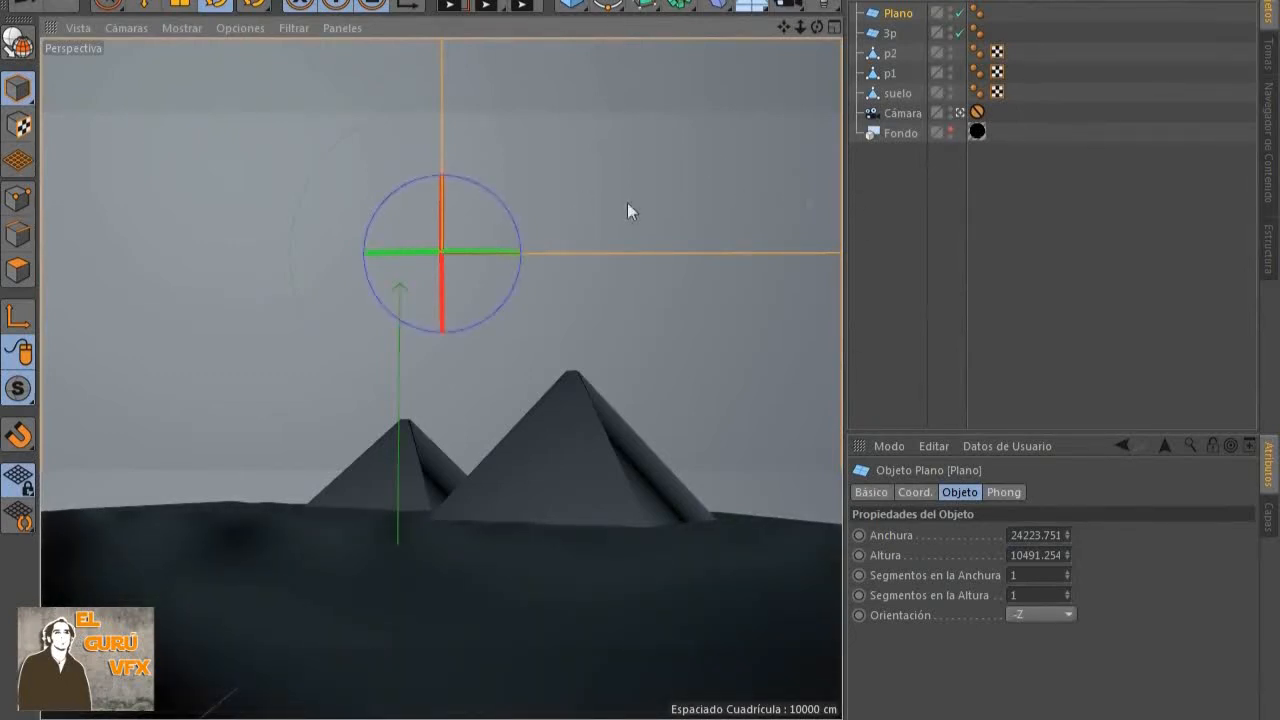
Rename the large rear plane as fonfo
{"action": "double_click", "coordinate": [898, 14]}
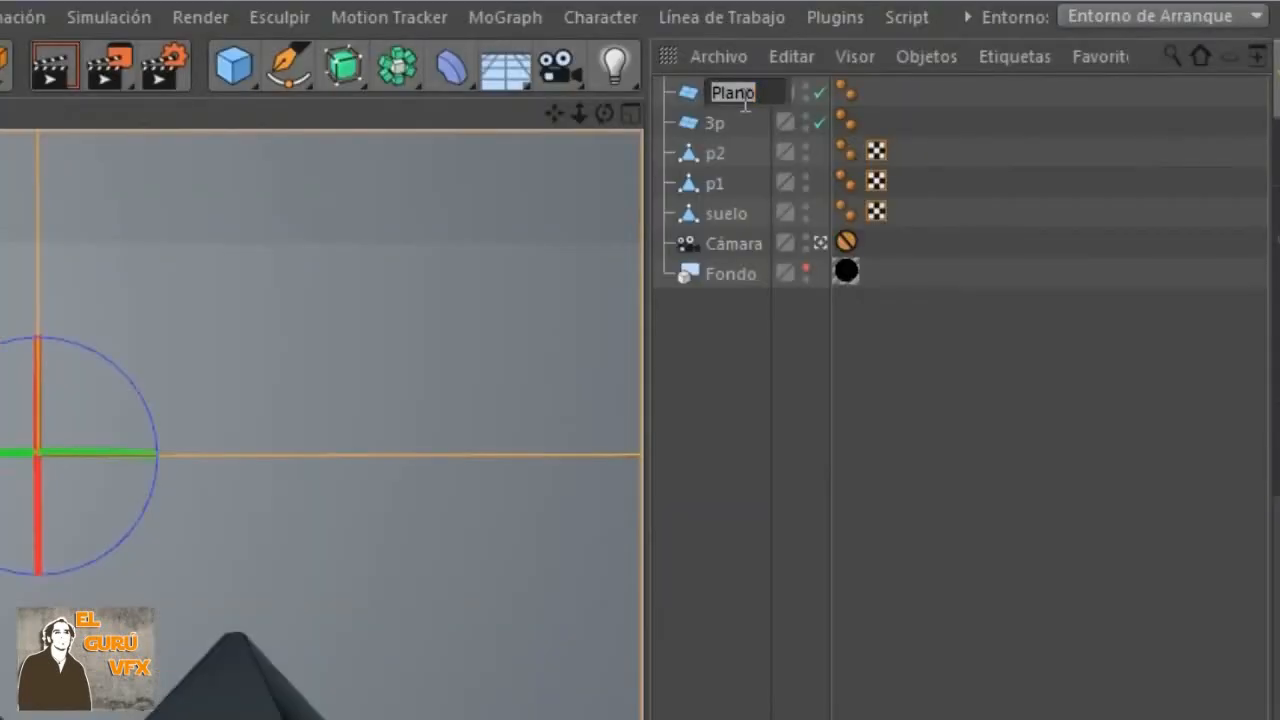
{"action": "type", "text": "fonfo"}
{"action": "key", "text": "Return"}
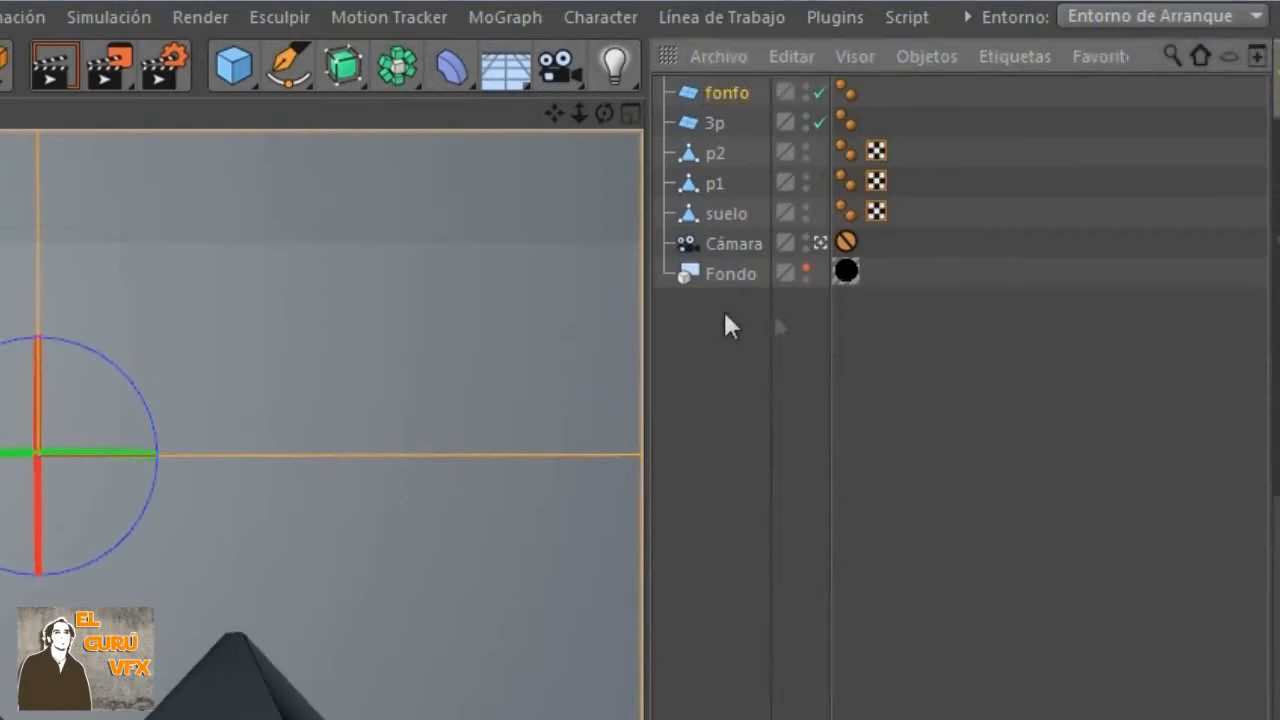
Merge suelo and p1 into a single polygon object with Connect + Delete
{"action": "left_click", "coordinate": [727, 213]}
{"action": "left_click", "coordinate": [890, 69], "text": "ctrl"}
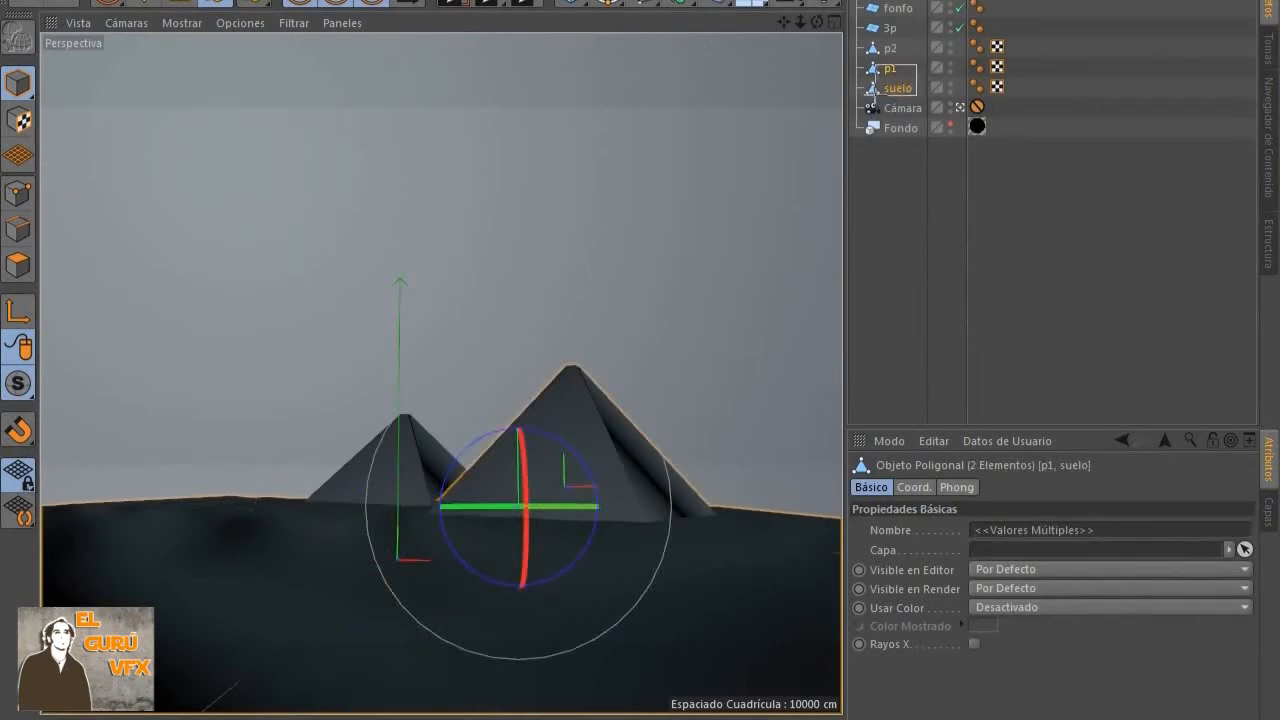
{"action": "right_click", "coordinate": [891, 70]}
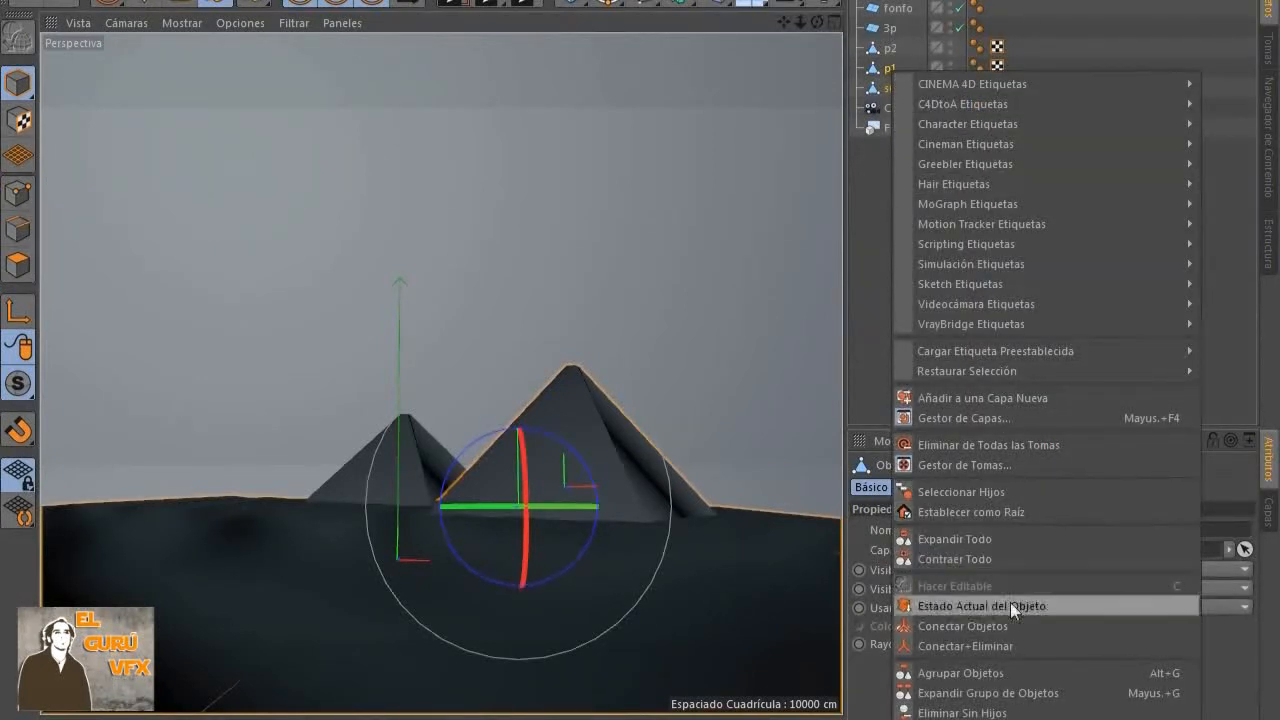
{"action": "left_click", "coordinate": [984, 648]}
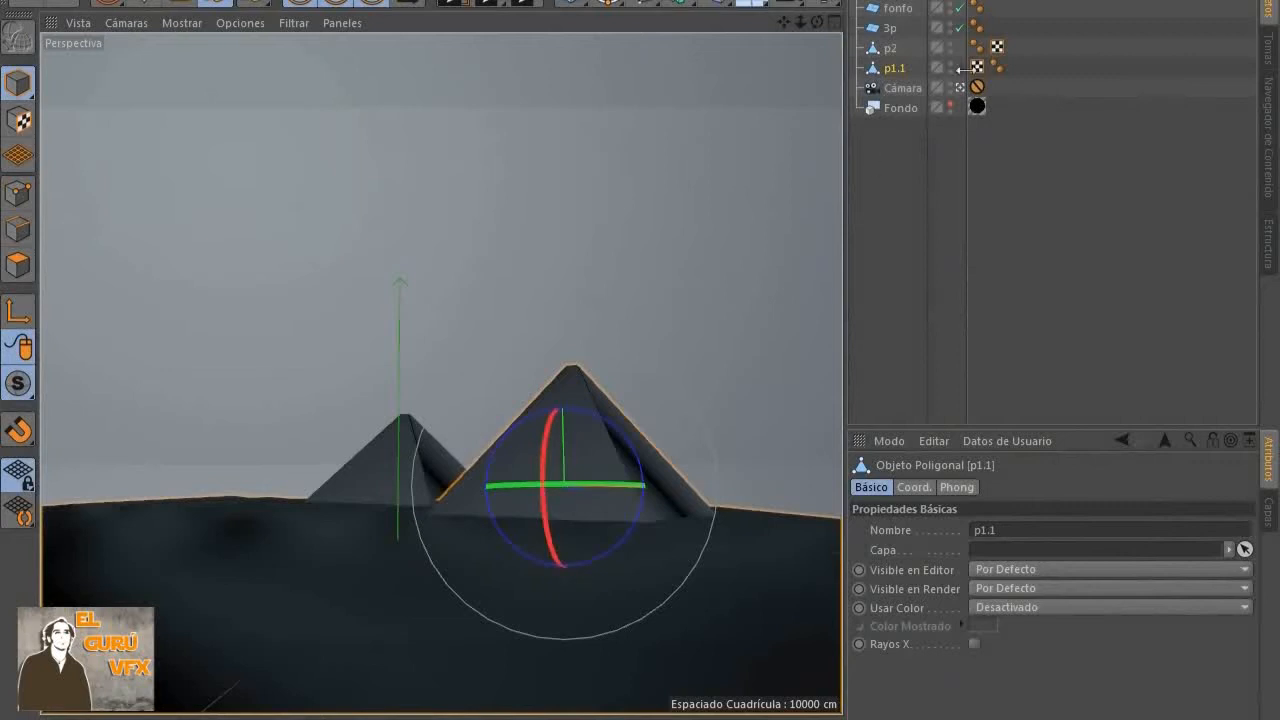
{"action": "left_click", "coordinate": [953, 63]}
{"action": "left_click", "coordinate": [953, 63]}
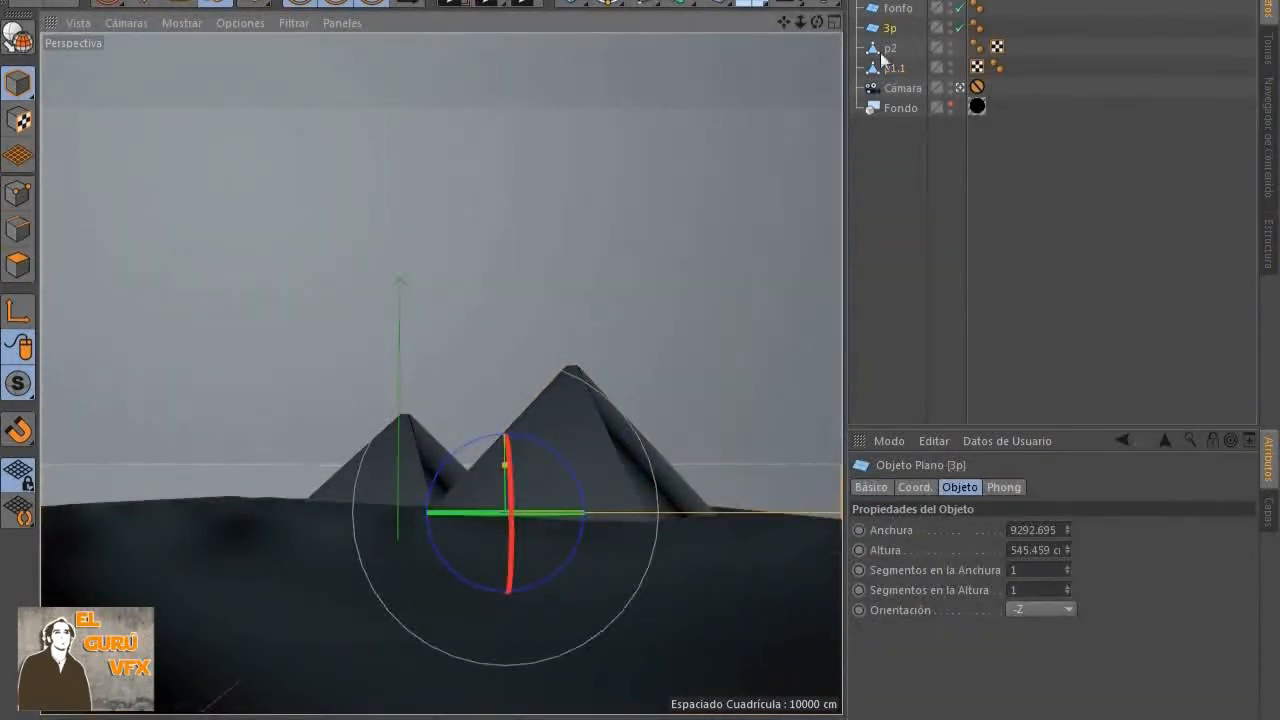
{"action": "left_click", "coordinate": [895, 8]}
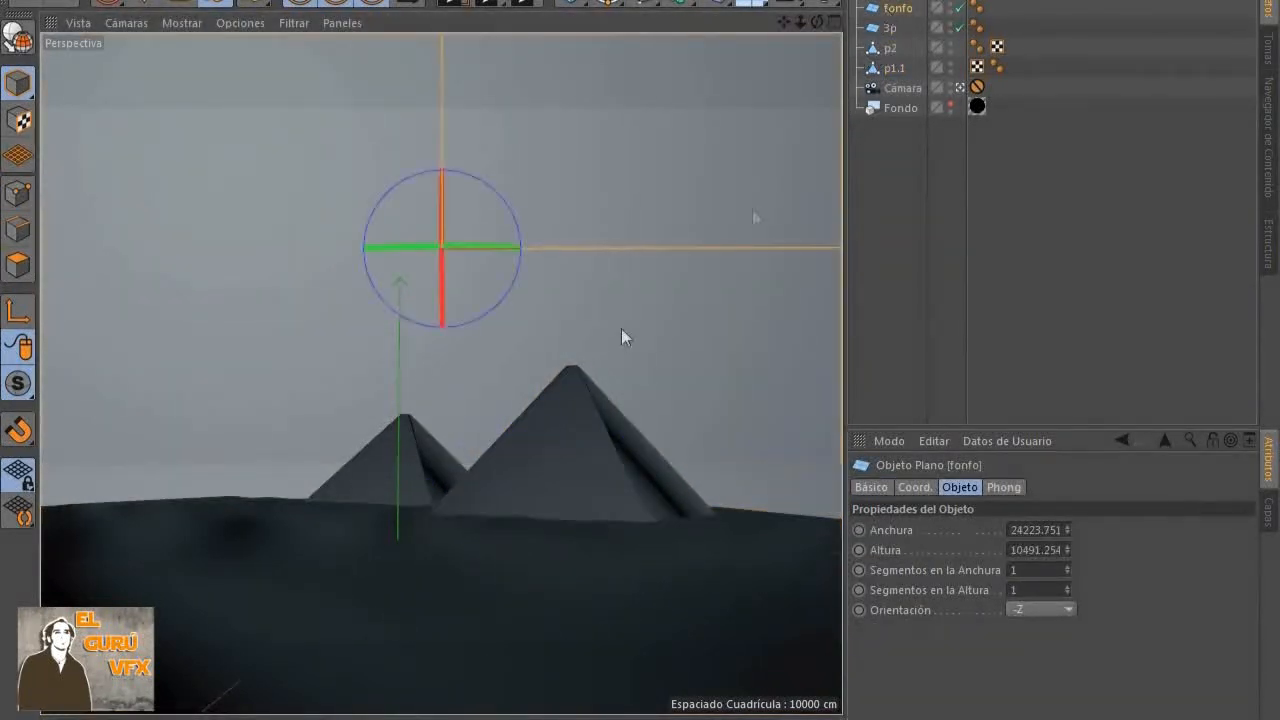
{"action": "left_click", "coordinate": [888, 235]}
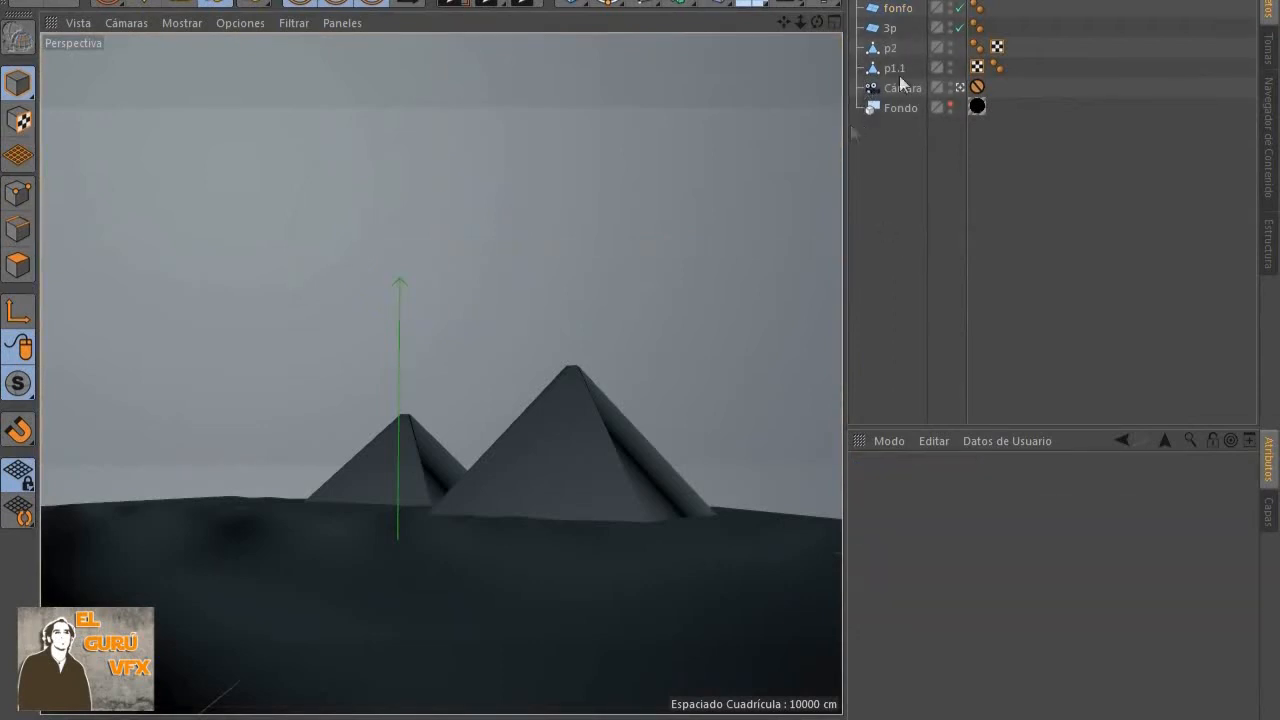
Open the Projection Man manager and place its window clear of the object list
{"action": "left_click", "coordinate": [1064, 1]}
{"action": "mouse_move", "coordinate": [1074, 3]}
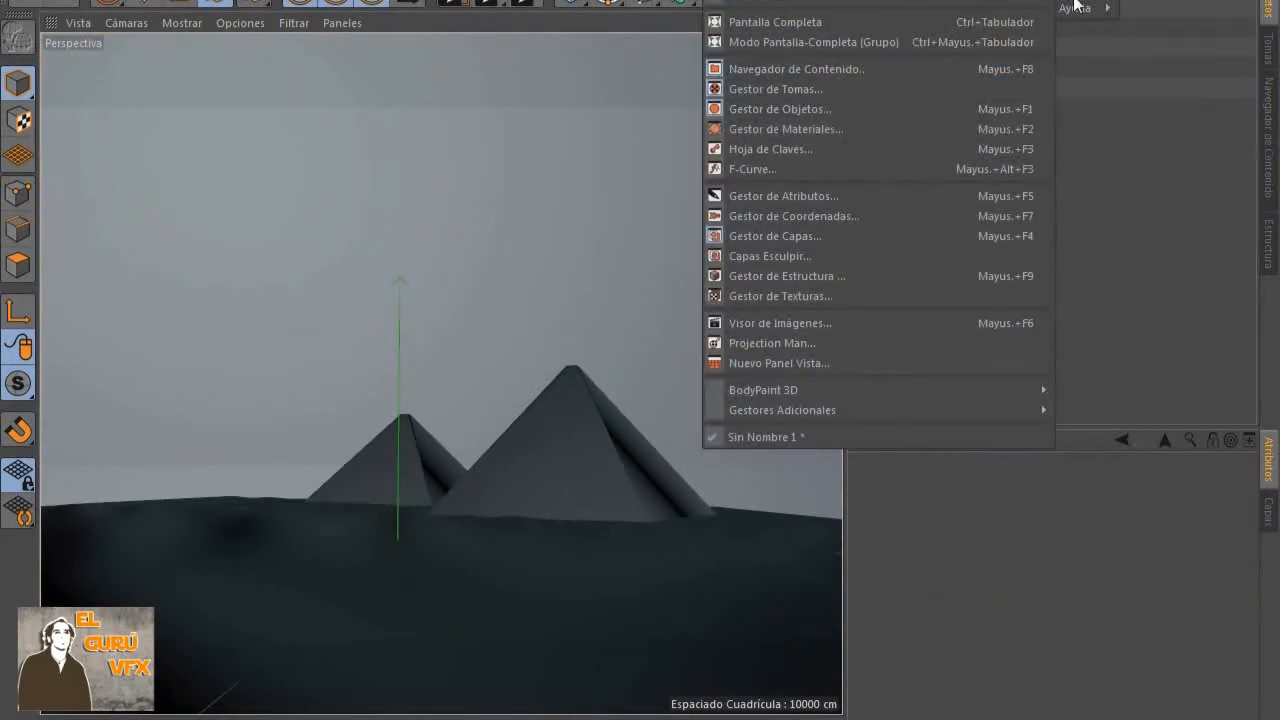
{"action": "left_click", "coordinate": [827, 341]}
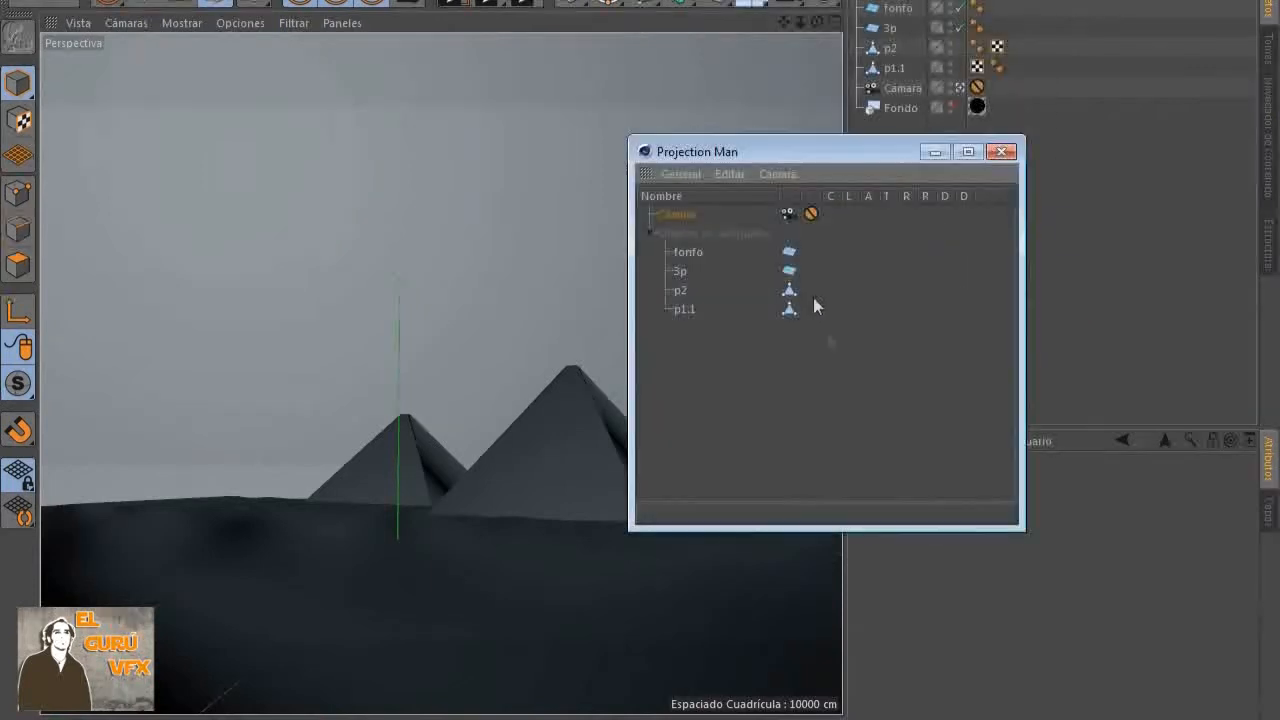
{"action": "left_click_drag", "start_coordinate": [769, 153], "coordinate": [727, 325]}
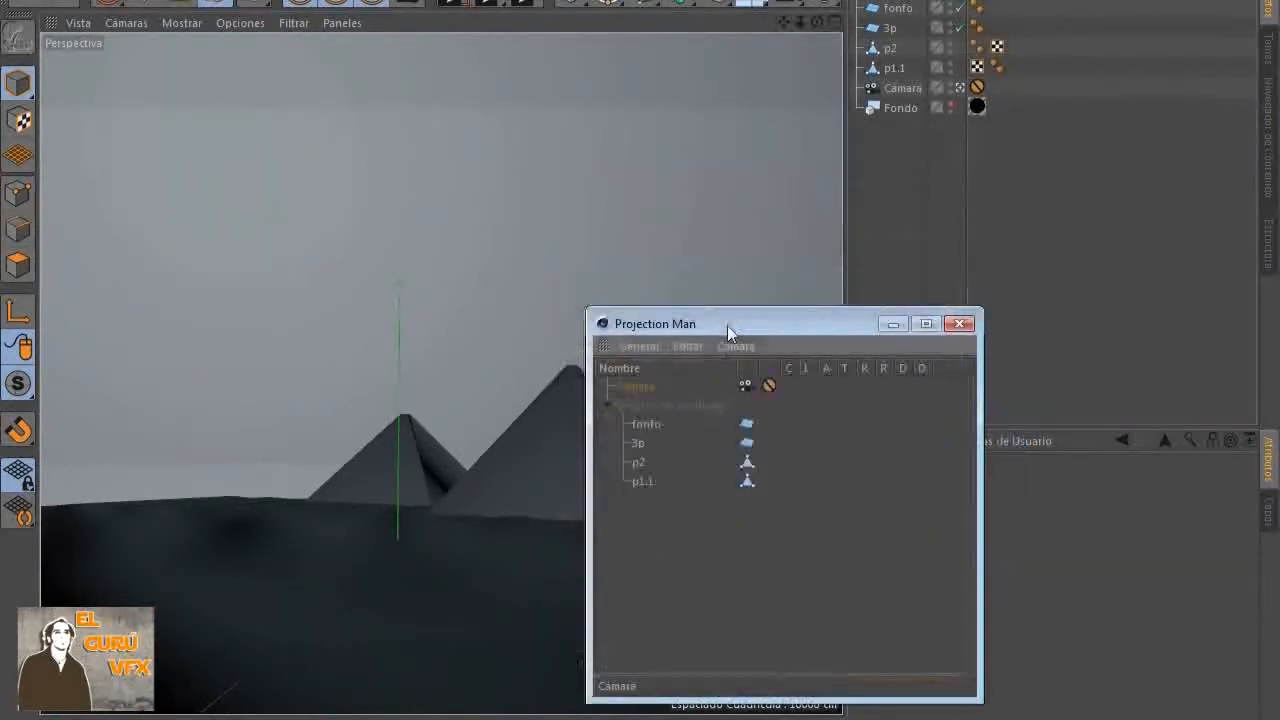
Create a new projection camera for p1.1, loading the Photoshop version of wonderful-egypt-awesome-hd-wallpaper-wj5n30 from the Cam Mapping folder as its bitmap
{"action": "right_click", "coordinate": [640, 483]}
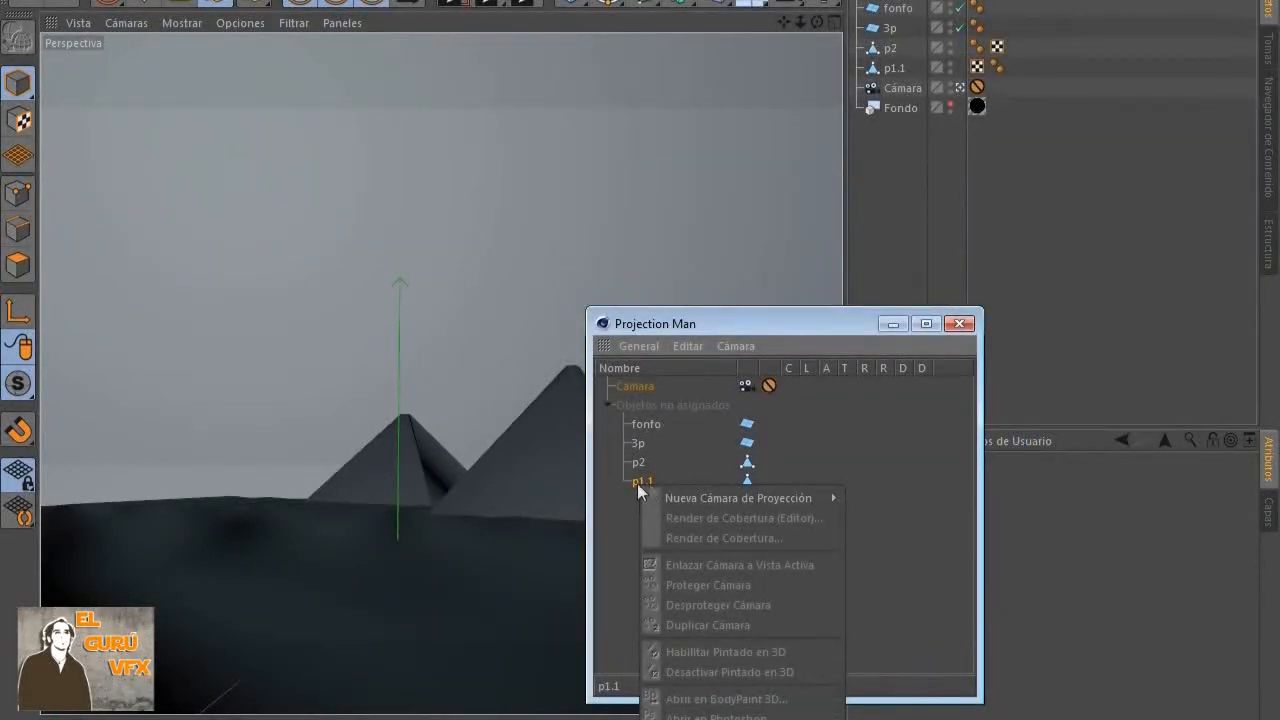
{"action": "left_click", "coordinate": [637, 483]}
{"action": "right_click", "coordinate": [636, 482]}
{"action": "mouse_move", "coordinate": [766, 496]}
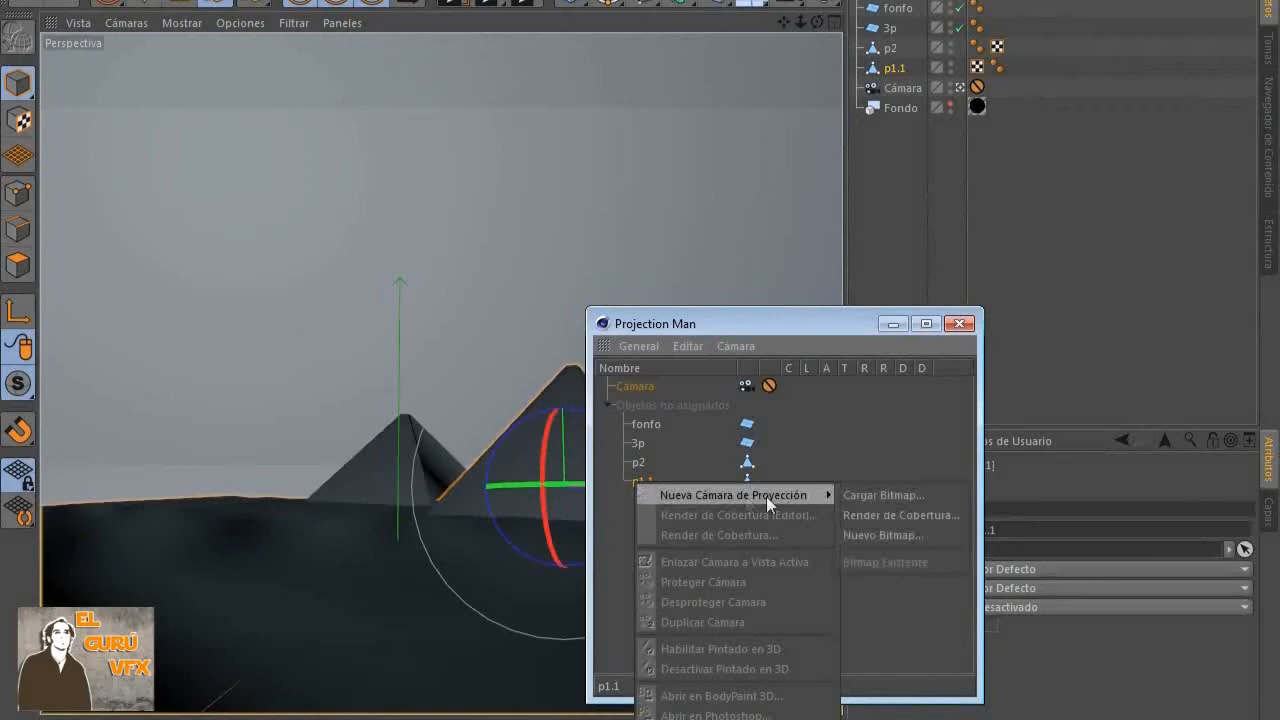
{"action": "left_click", "coordinate": [907, 499]}
{"action": "left_click_drag", "start_coordinate": [1008, 325], "coordinate": [793, 316]}
{"action": "left_click", "coordinate": [822, 440]}
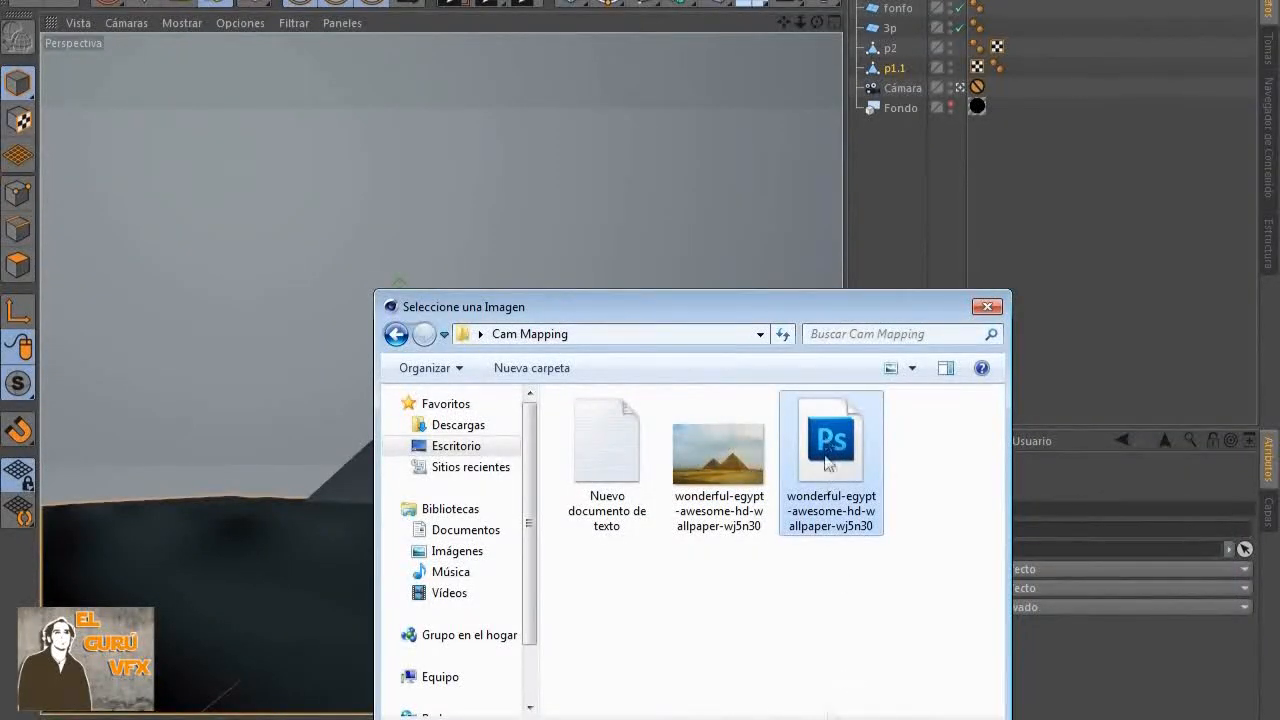
{"action": "key", "text": "Return"}
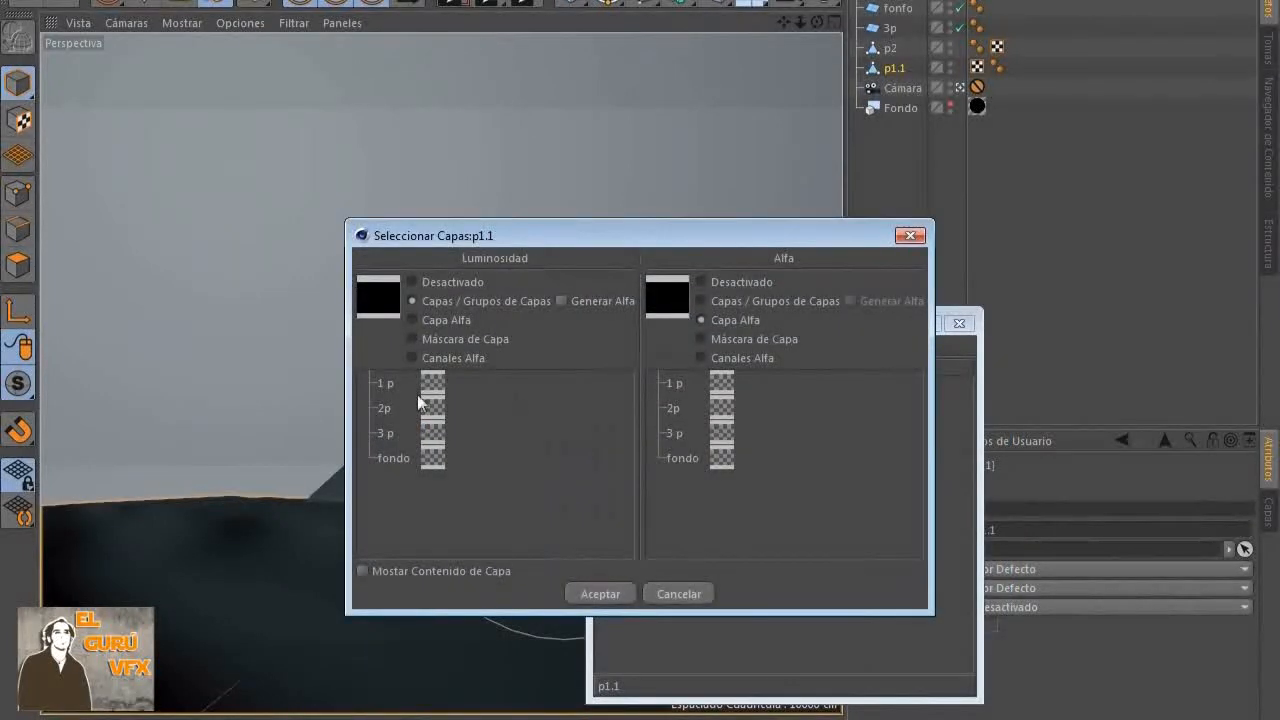
Assign layer 1 p to p1.1 for luminosity with Generar Alfa enabled and for alpha, then render the view
{"action": "left_click", "coordinate": [396, 381]}
{"action": "left_click", "coordinate": [562, 301]}
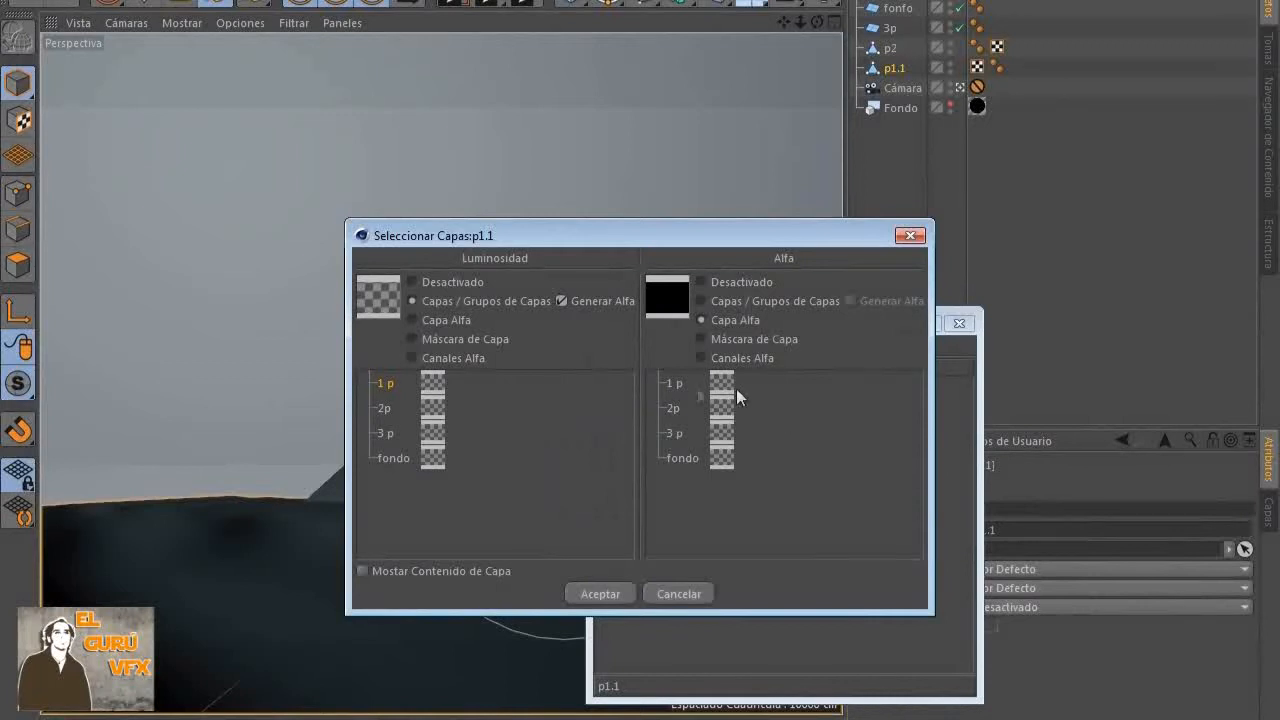
{"action": "left_click", "coordinate": [728, 379]}
{"action": "left_click", "coordinate": [600, 594]}
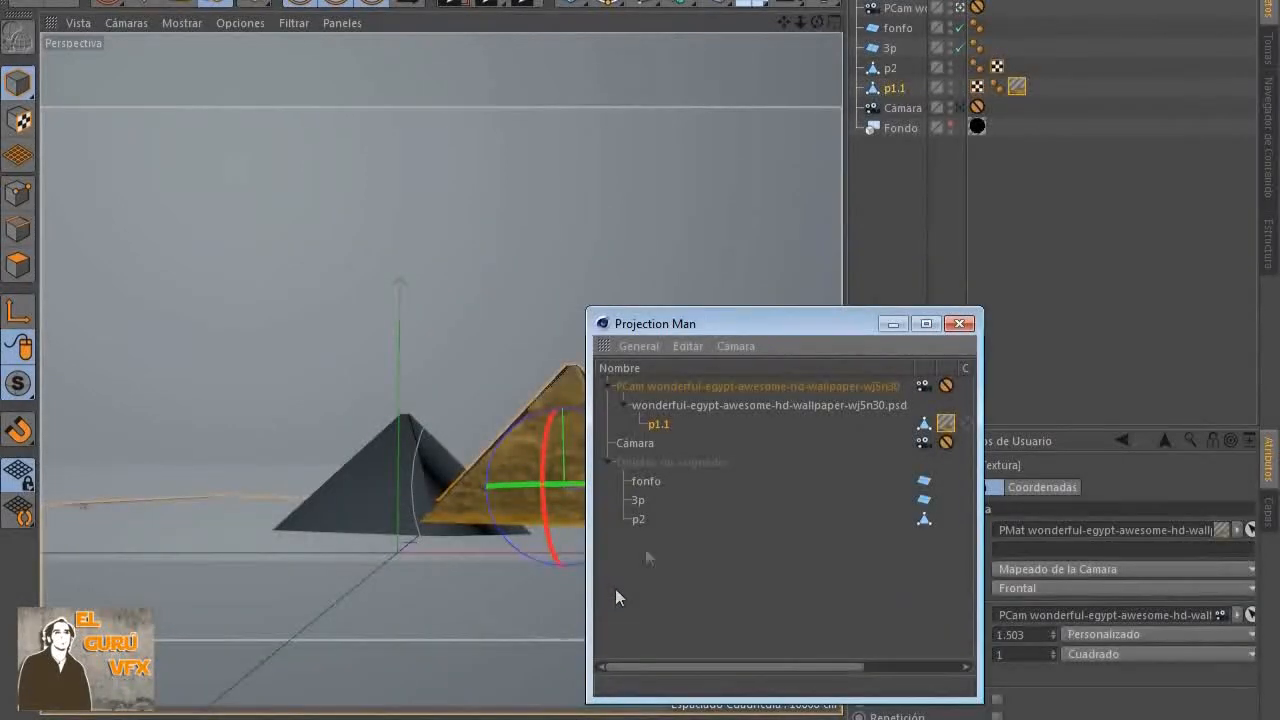
{"action": "left_click_drag", "start_coordinate": [759, 321], "coordinate": [1067, 383]}
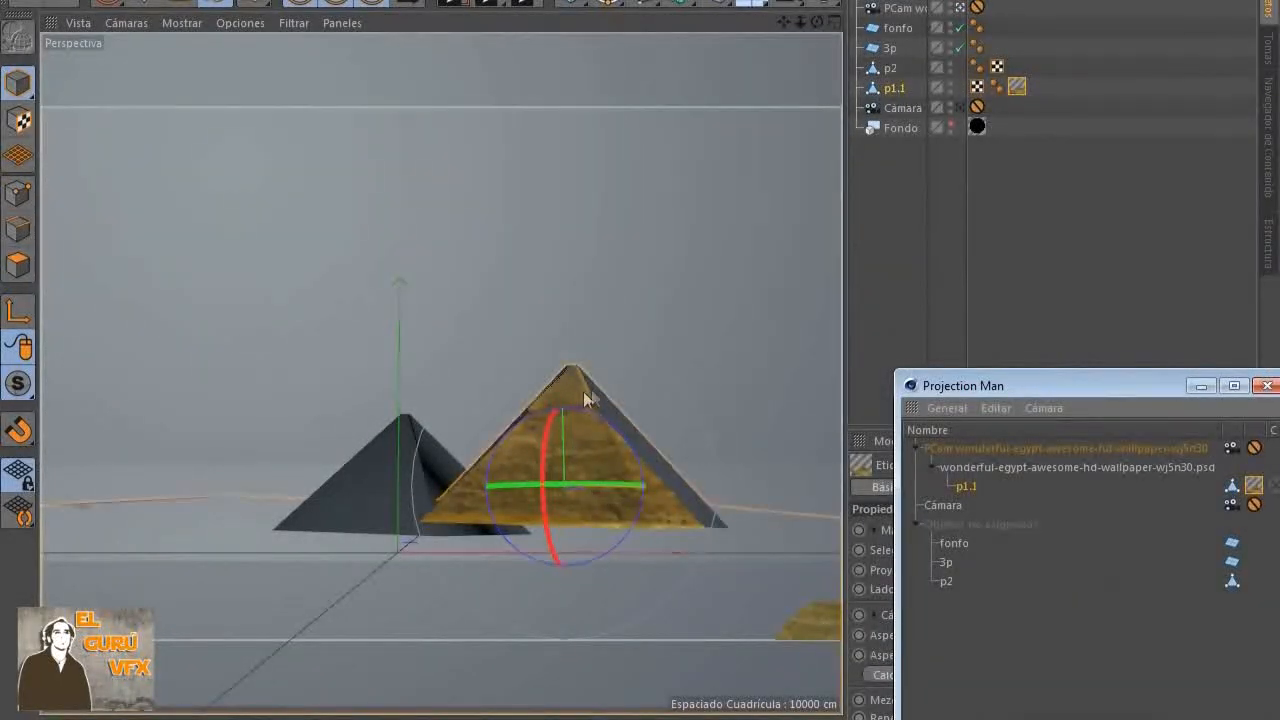
{"action": "left_click", "coordinate": [450, 4]}
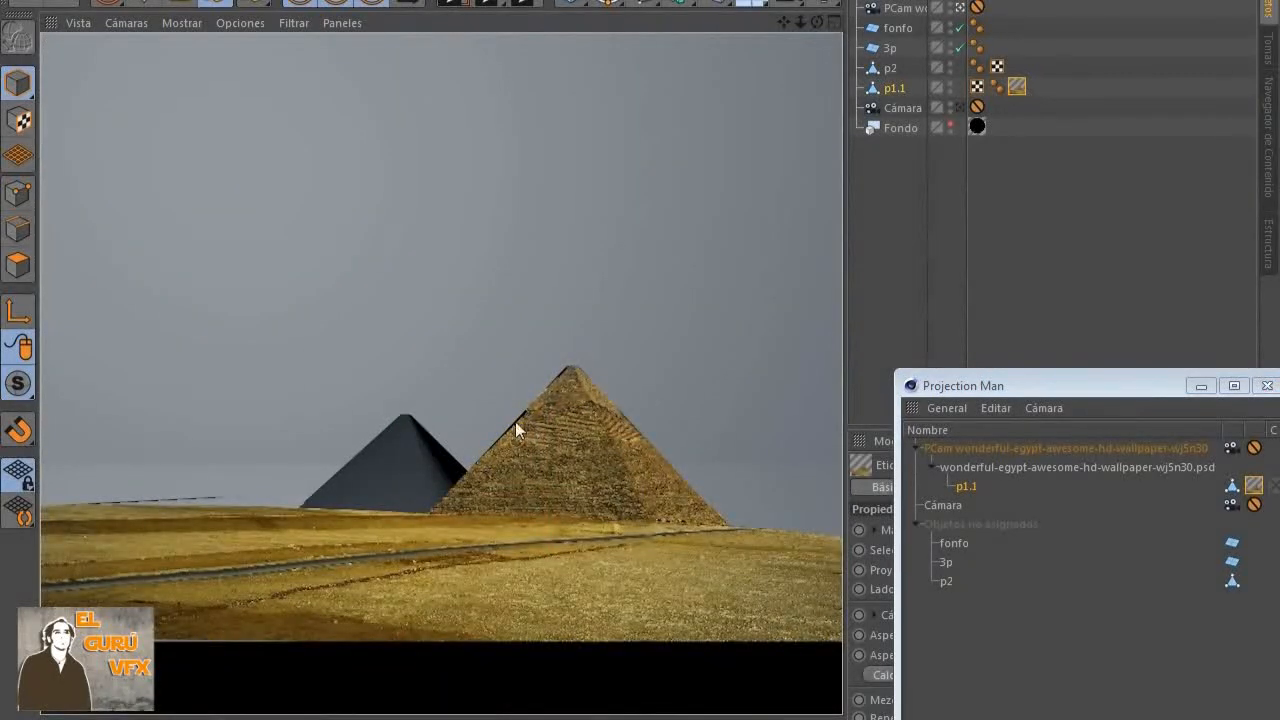
Set the Lado of p1.1's projected texture to Ambos and render the view again
{"action": "left_click_drag", "start_coordinate": [963, 391], "coordinate": [165, 576]}
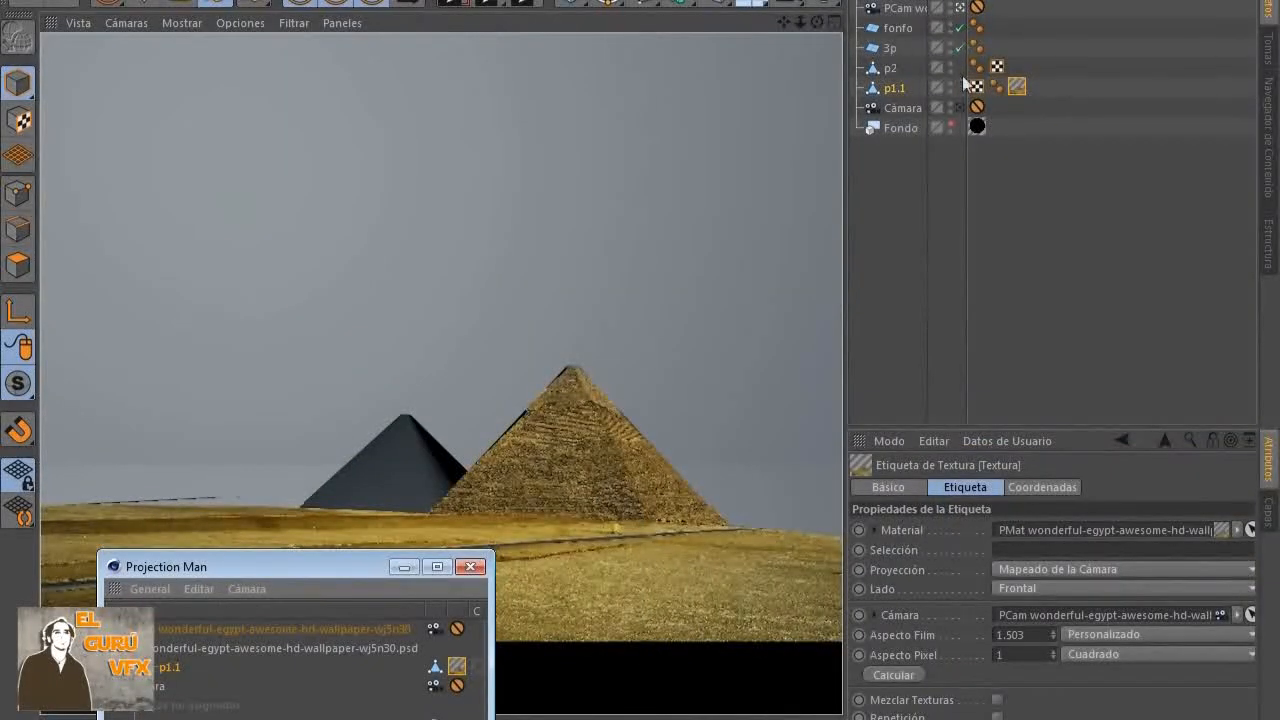
{"action": "left_click_drag", "start_coordinate": [349, 568], "coordinate": [456, 282]}
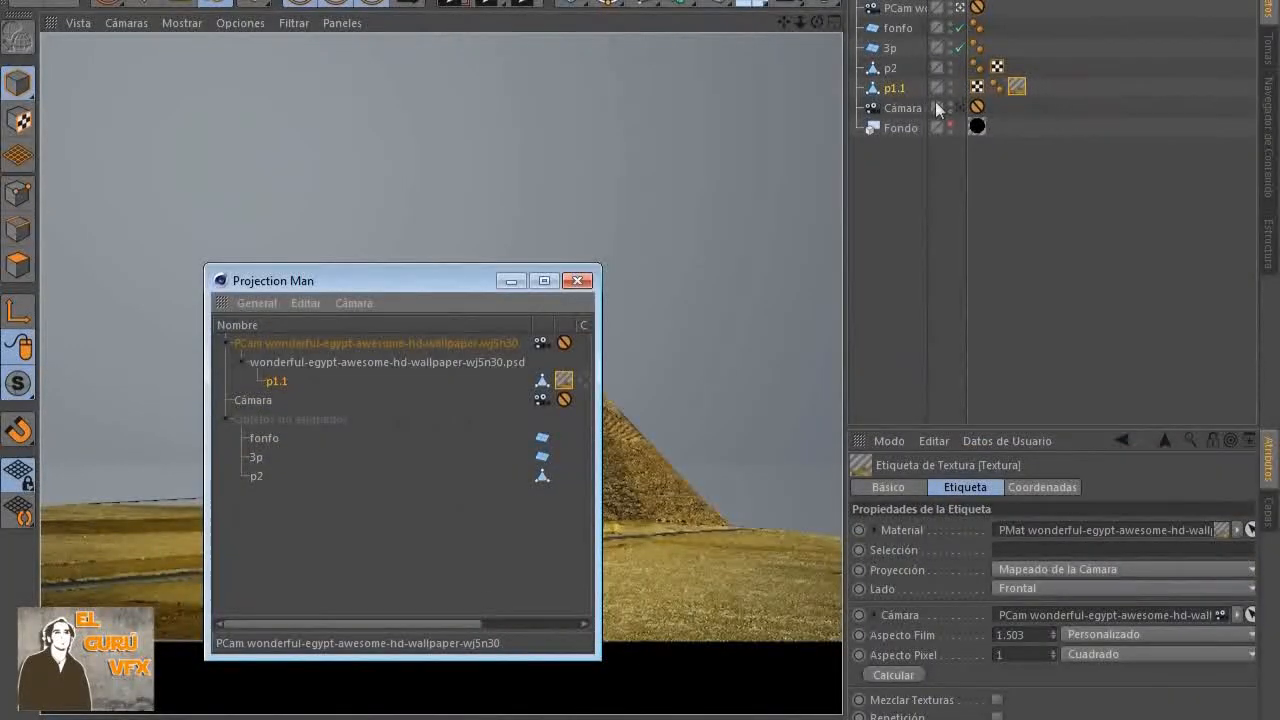
{"action": "left_click", "coordinate": [1017, 88]}
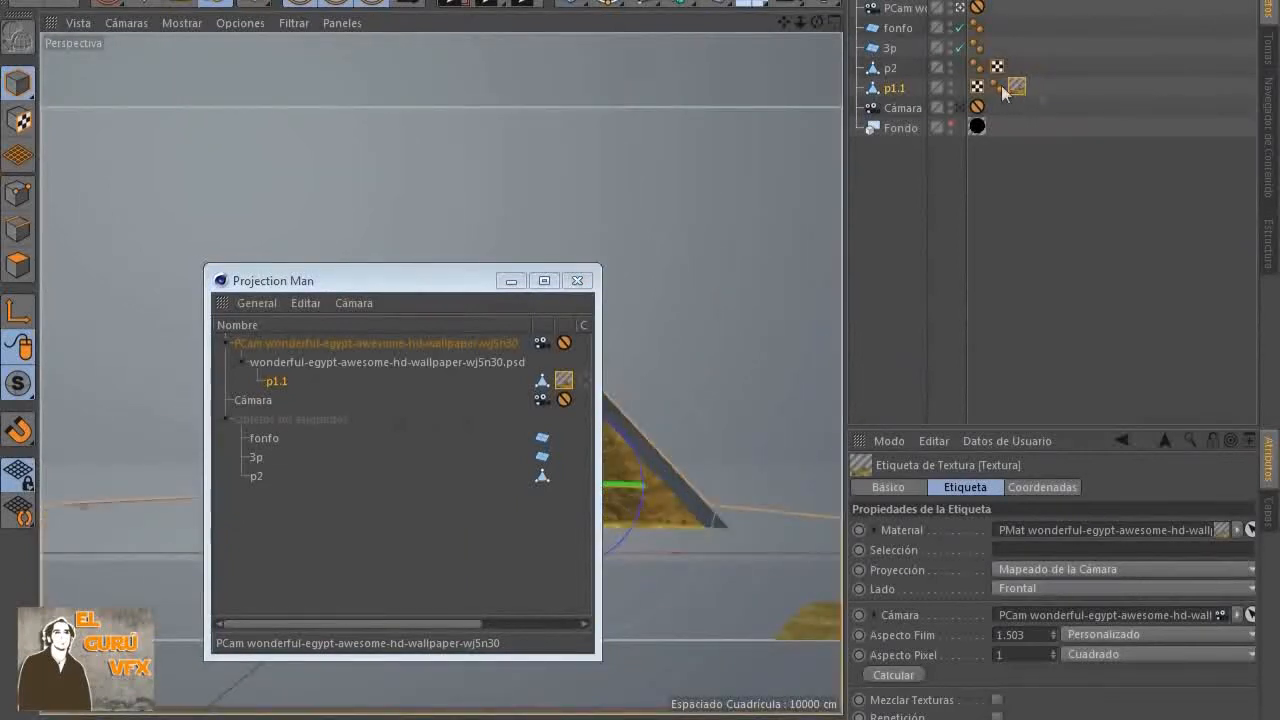
{"action": "left_click", "coordinate": [1094, 588]}
{"action": "left_click", "coordinate": [1075, 622]}
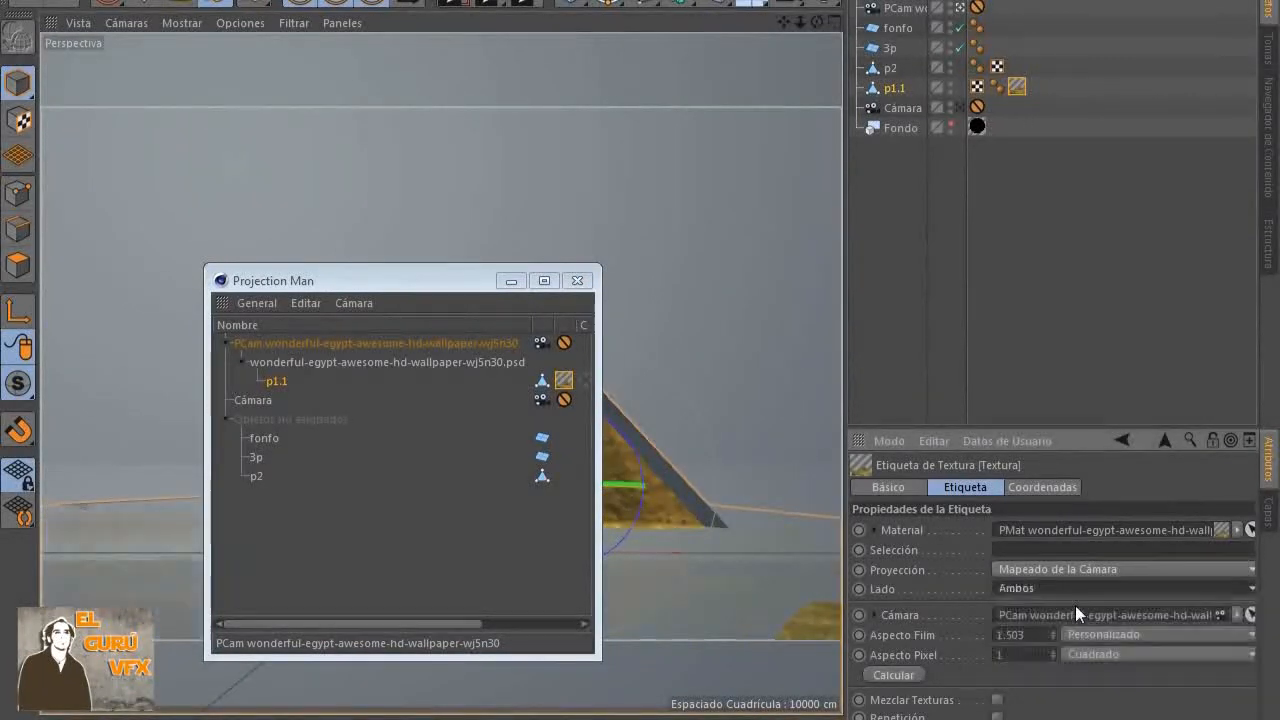
{"action": "left_click_drag", "start_coordinate": [434, 293], "coordinate": [1110, 285]}
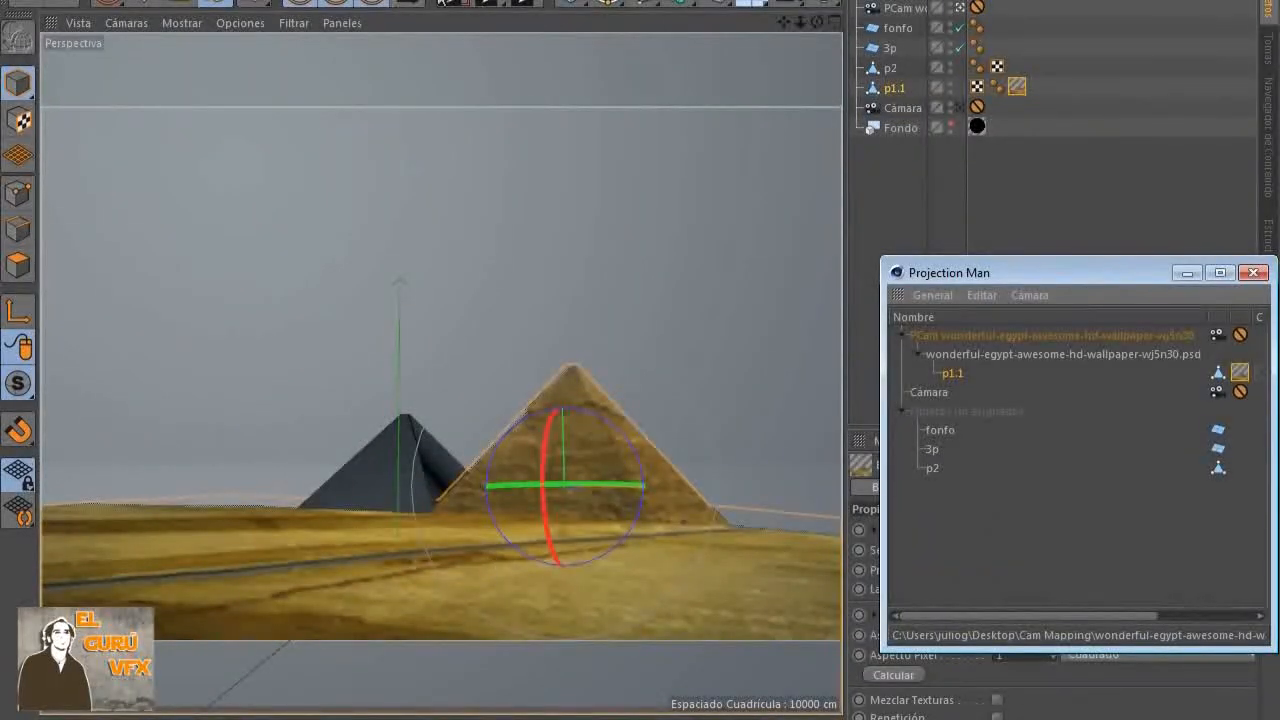
{"action": "left_click", "coordinate": [452, 3]}
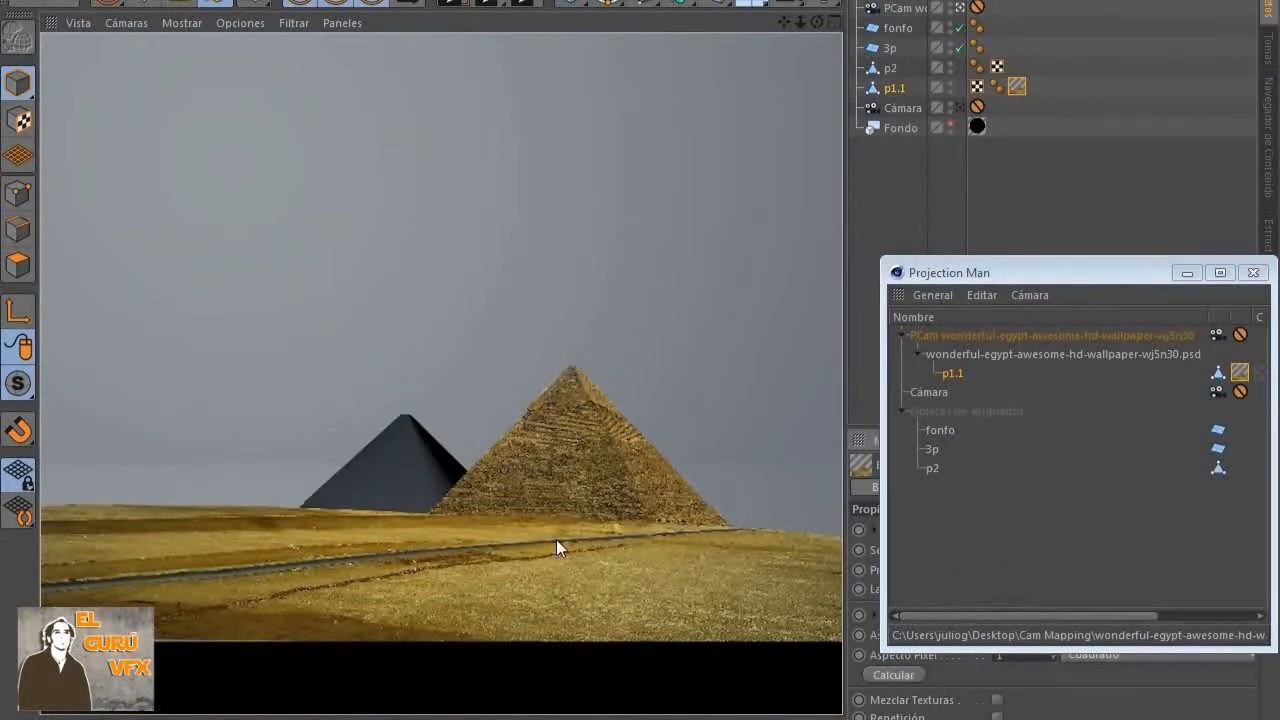
Assign p2 to the projected PSD, using layer 2p for luminosity with Generar Alfa enabled
{"action": "left_click_drag", "start_coordinate": [1008, 276], "coordinate": [650, 274]}
{"action": "left_click_drag", "start_coordinate": [573, 470], "coordinate": [611, 363]}
{"action": "left_click", "coordinate": [575, 471]}
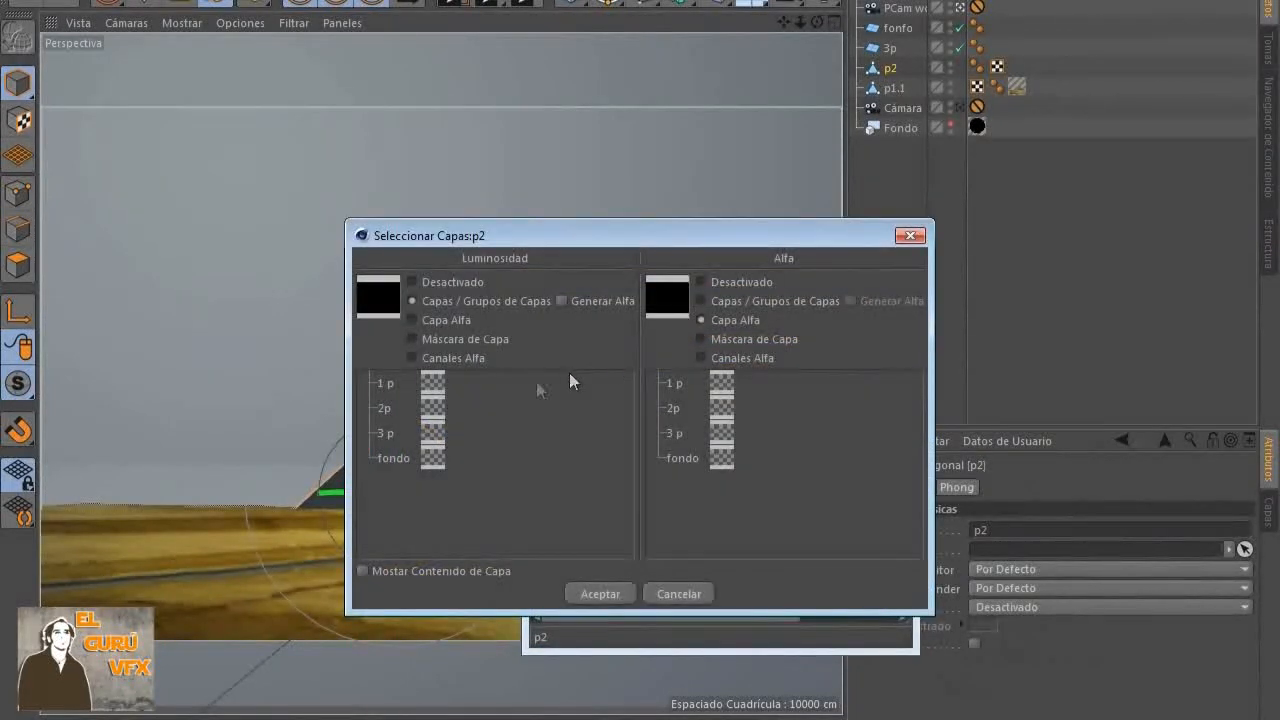
{"action": "left_click", "coordinate": [430, 414]}
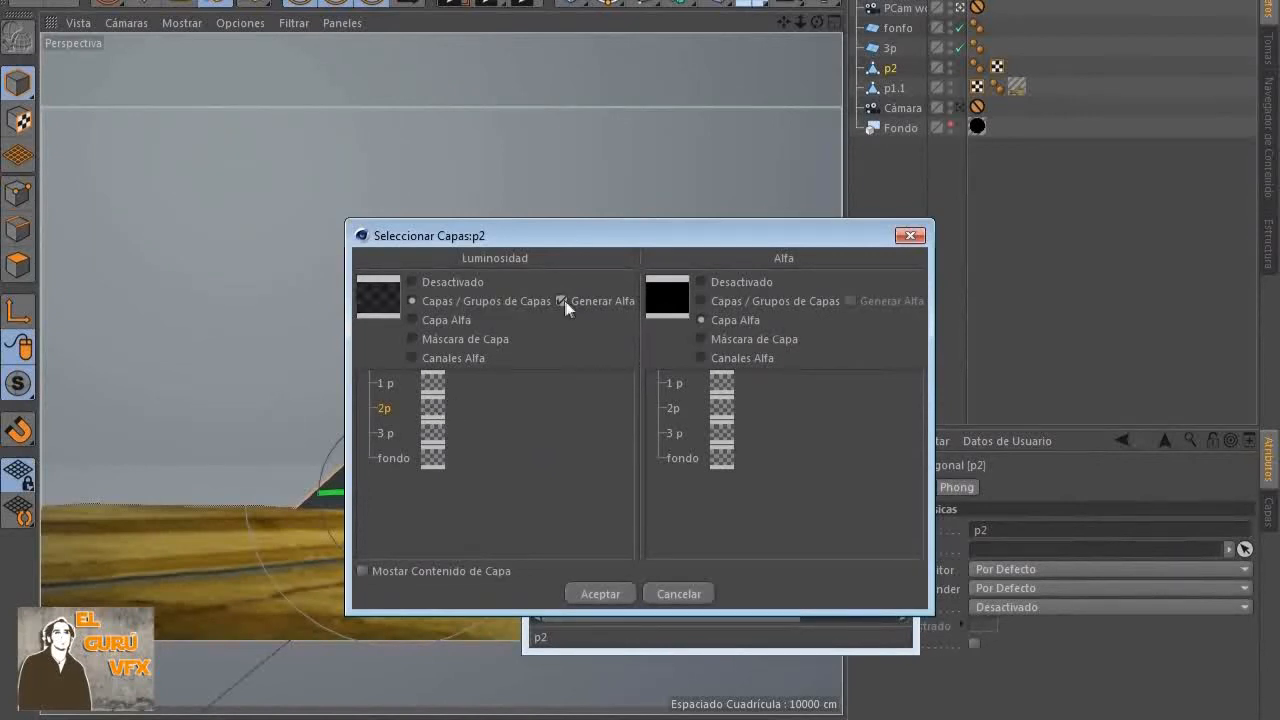
{"action": "left_click", "coordinate": [615, 594]}
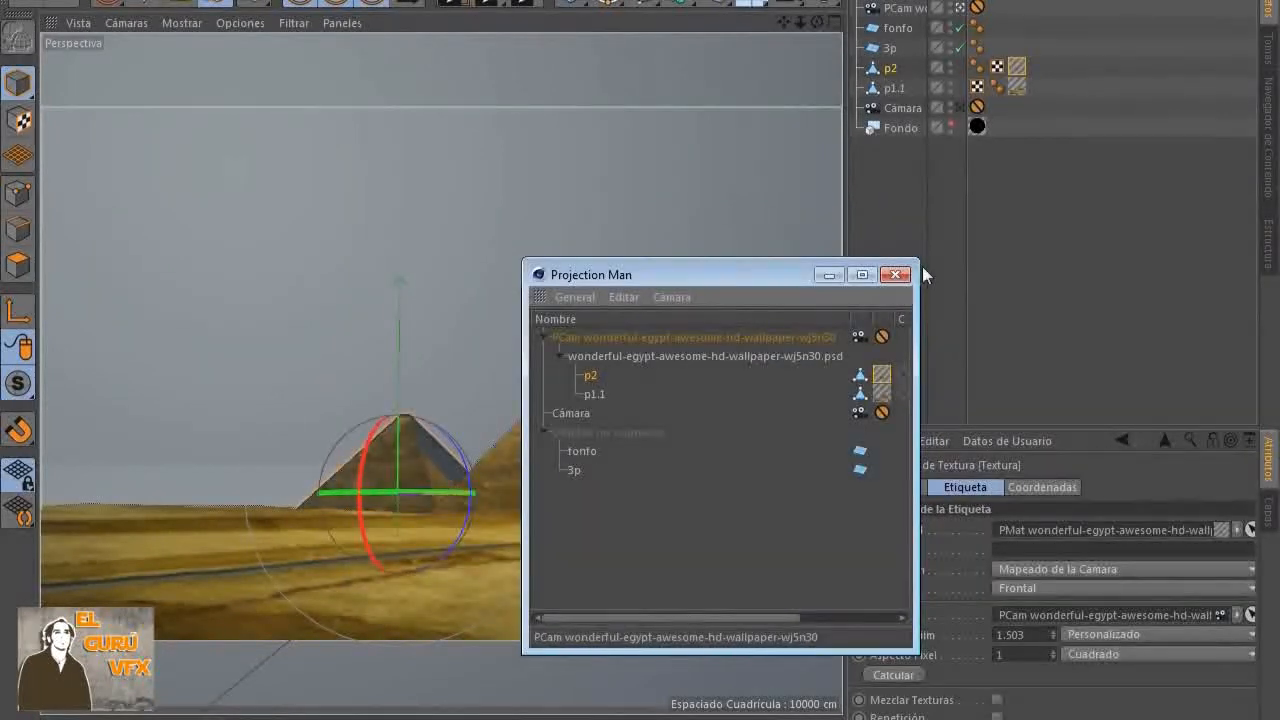
Set the Lado of p2's projected texture to Ambos and render the view to check both pyramids
{"action": "left_click_drag", "start_coordinate": [765, 283], "coordinate": [653, 568]}
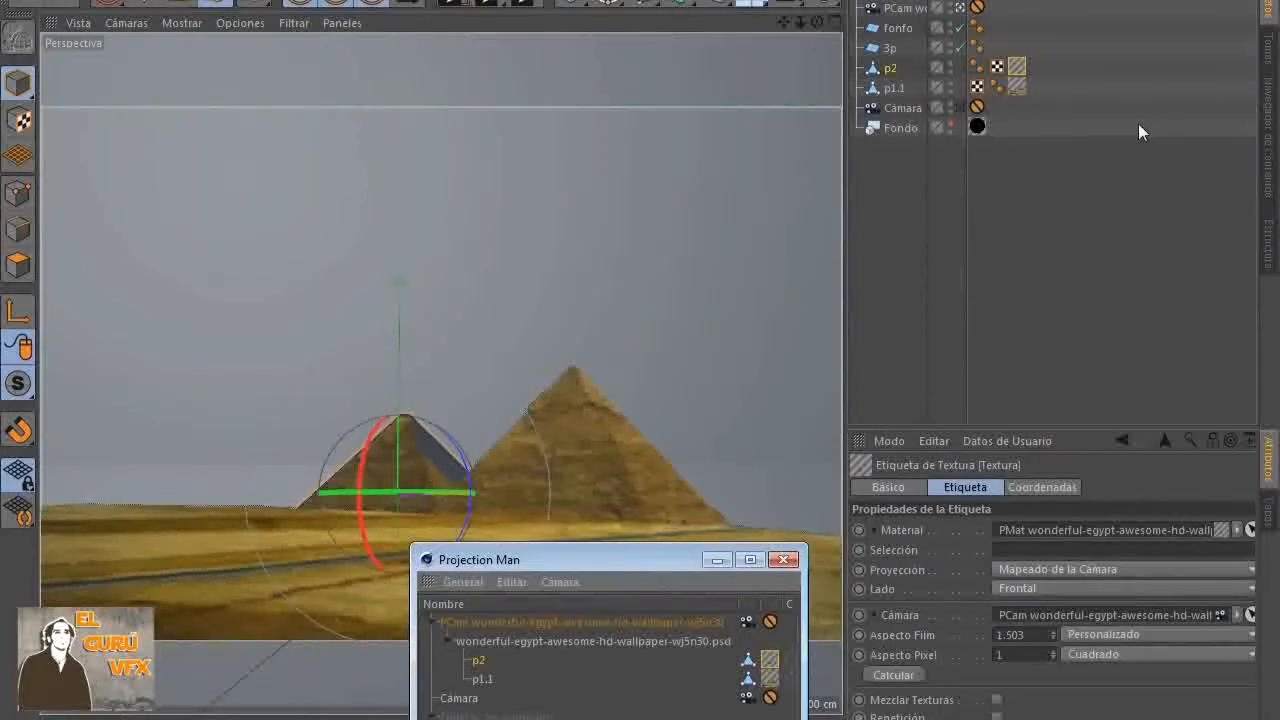
{"action": "left_click", "coordinate": [1085, 587]}
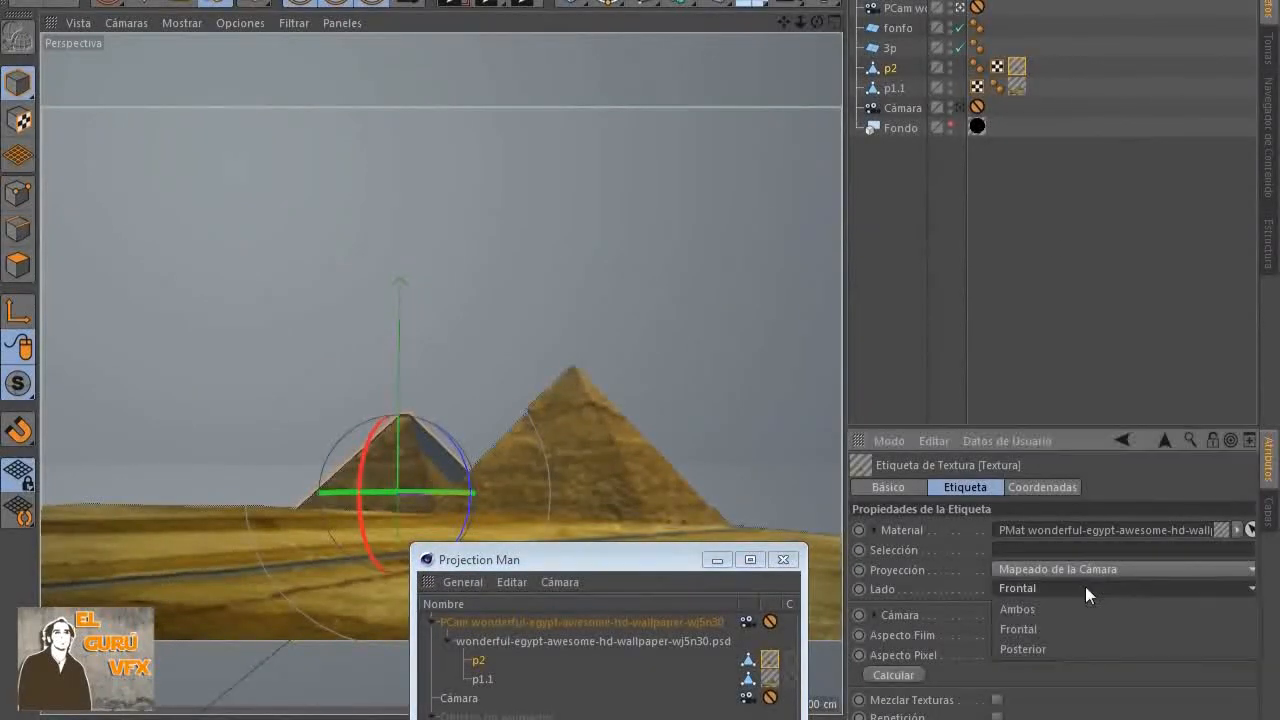
{"action": "left_click", "coordinate": [1072, 610]}
{"action": "left_click_drag", "start_coordinate": [620, 563], "coordinate": [994, 500]}
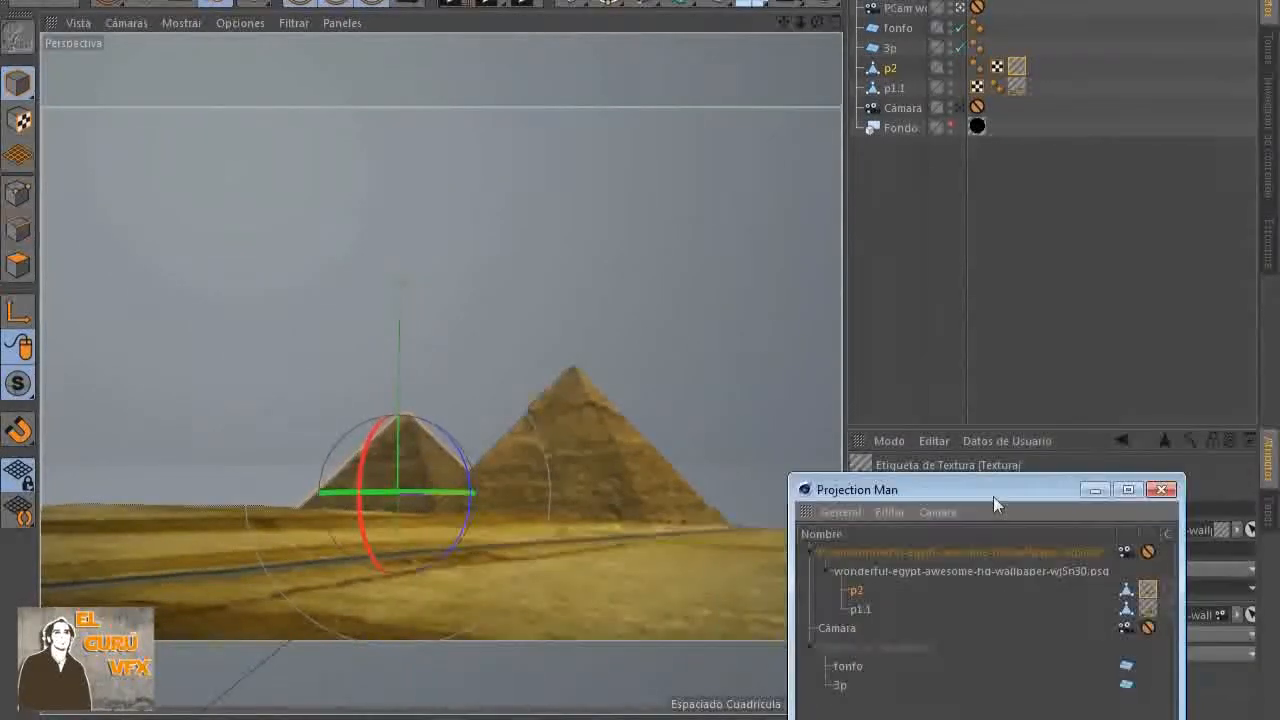
{"action": "left_click", "coordinate": [460, 3]}
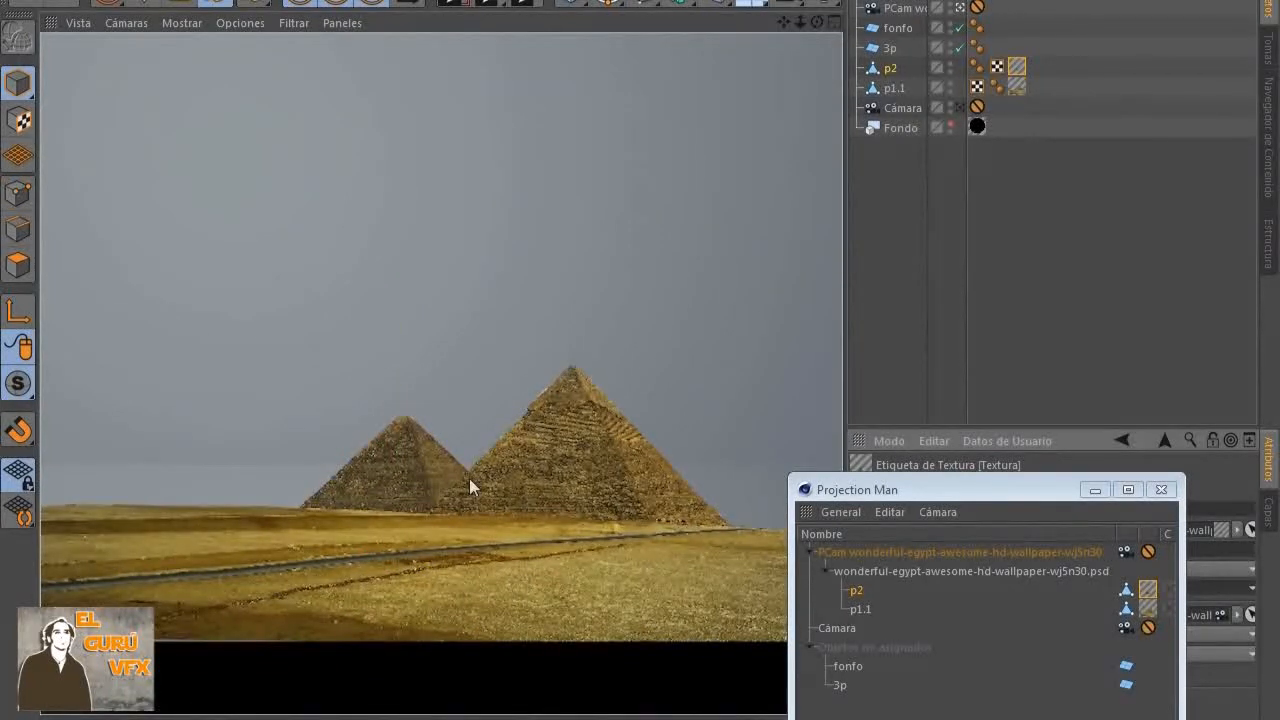
Assign the 3p plane to the projected PSD, using layer 3 p for luminosity with Generar Alfa enabled
{"action": "left_click_drag", "start_coordinate": [974, 494], "coordinate": [594, 370]}
{"action": "left_click_drag", "start_coordinate": [471, 542], "coordinate": [491, 452]}
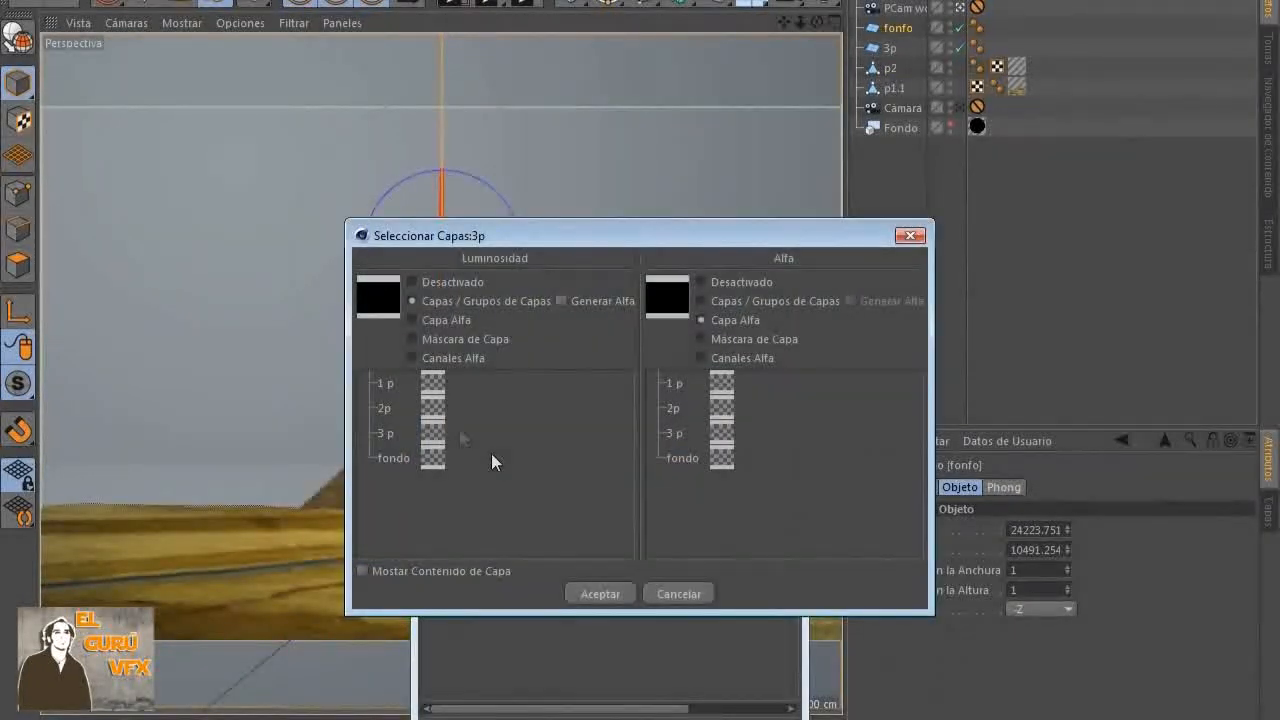
{"action": "left_click", "coordinate": [571, 298]}
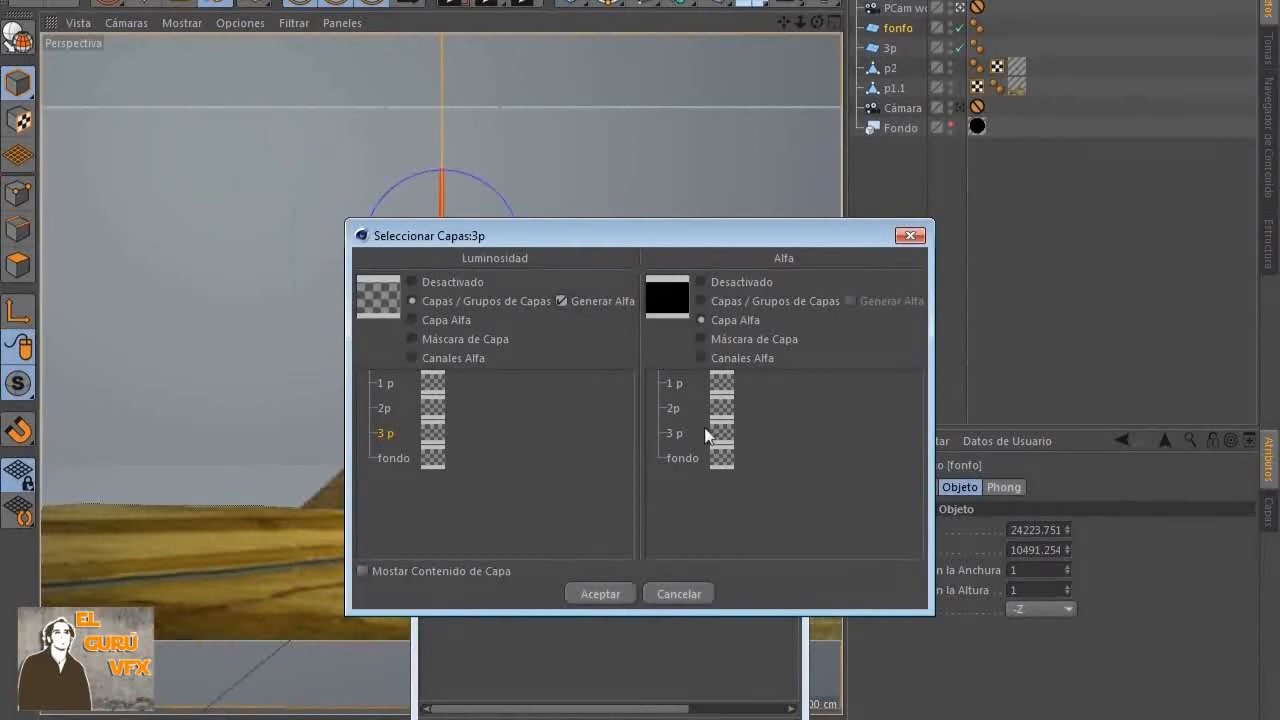
{"action": "left_click", "coordinate": [600, 594]}
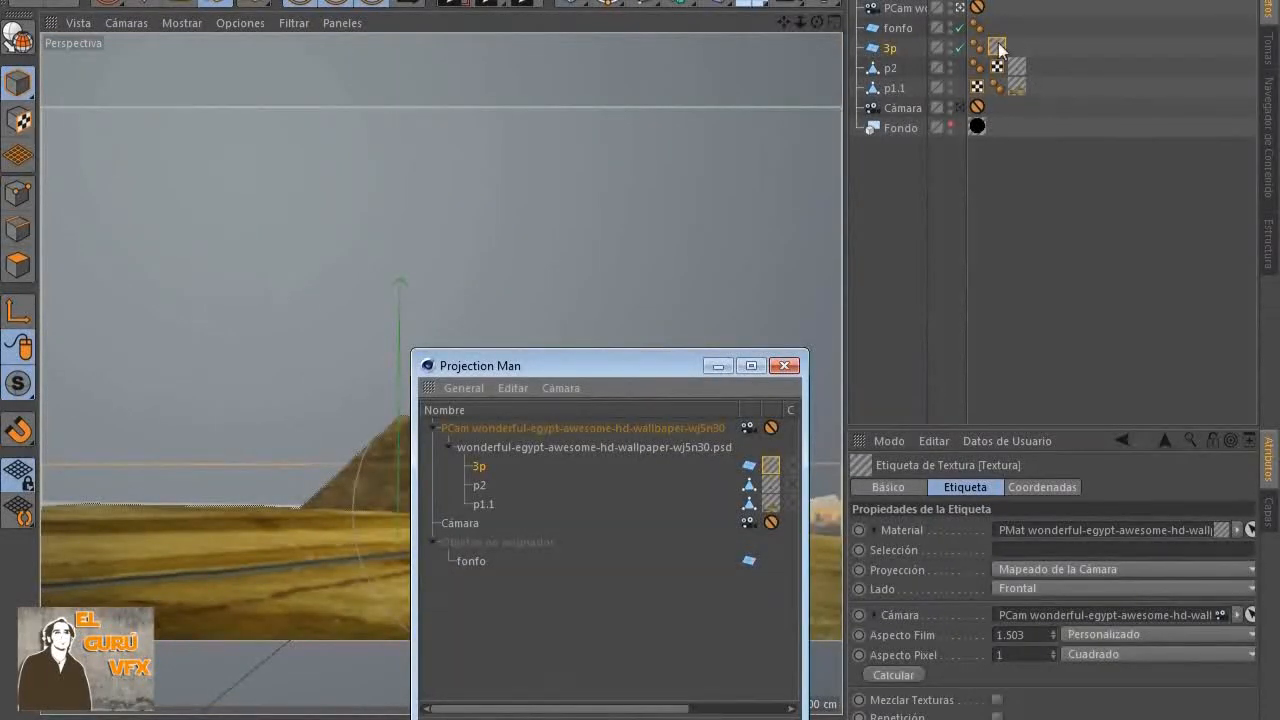
Set the Lado of the 3p plane's projected texture to Ambos and render the view
{"action": "left_click", "coordinate": [1113, 588]}
{"action": "left_click", "coordinate": [1110, 603]}
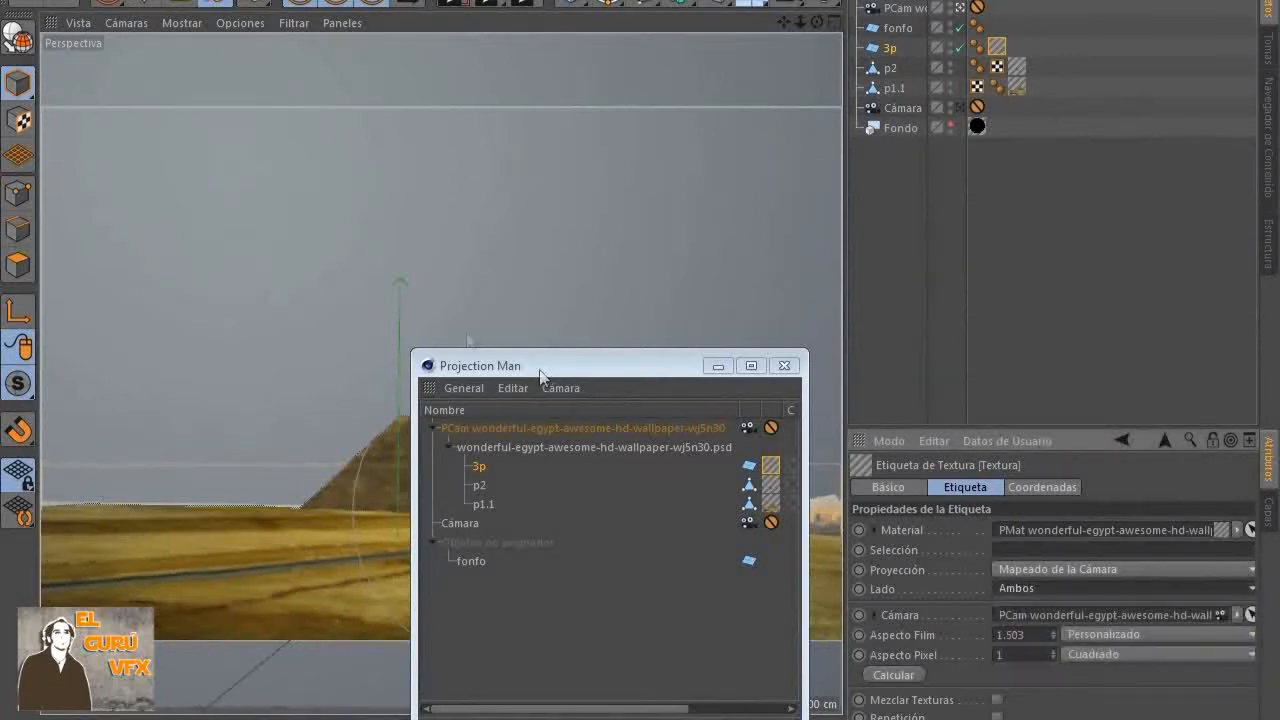
{"action": "left_click_drag", "start_coordinate": [566, 364], "coordinate": [1054, 374]}
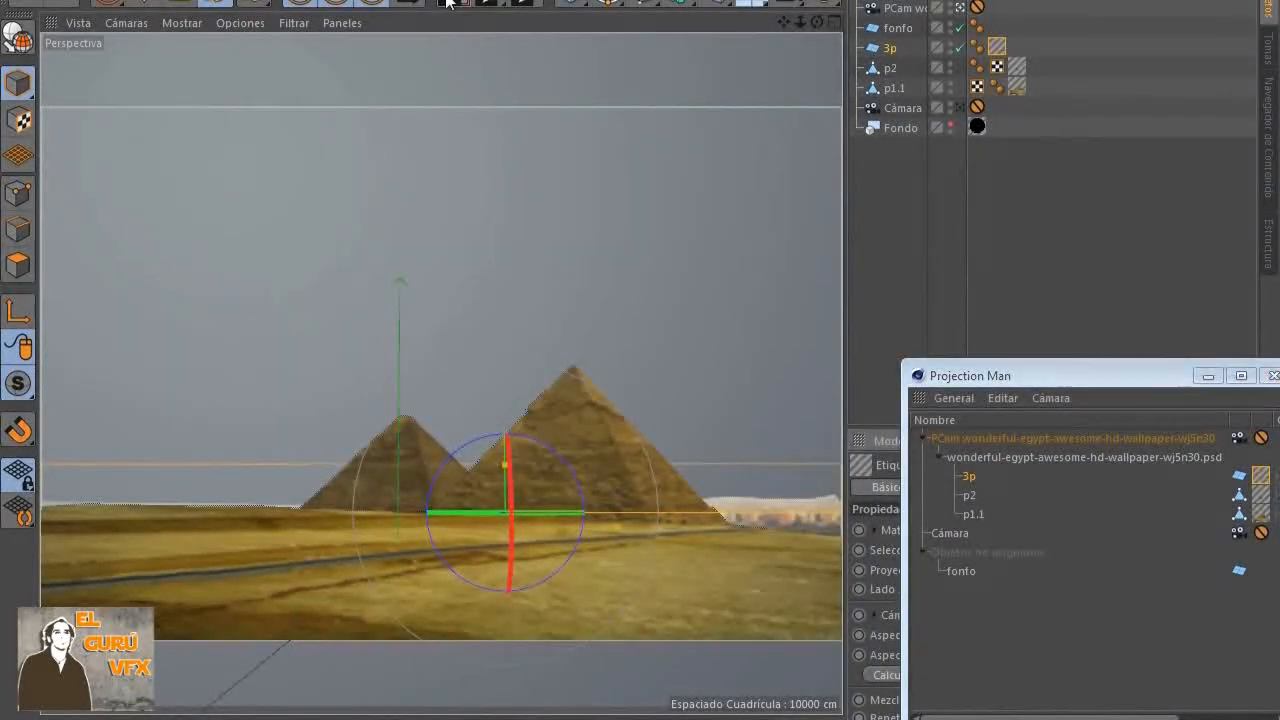
{"action": "left_click", "coordinate": [447, 3]}
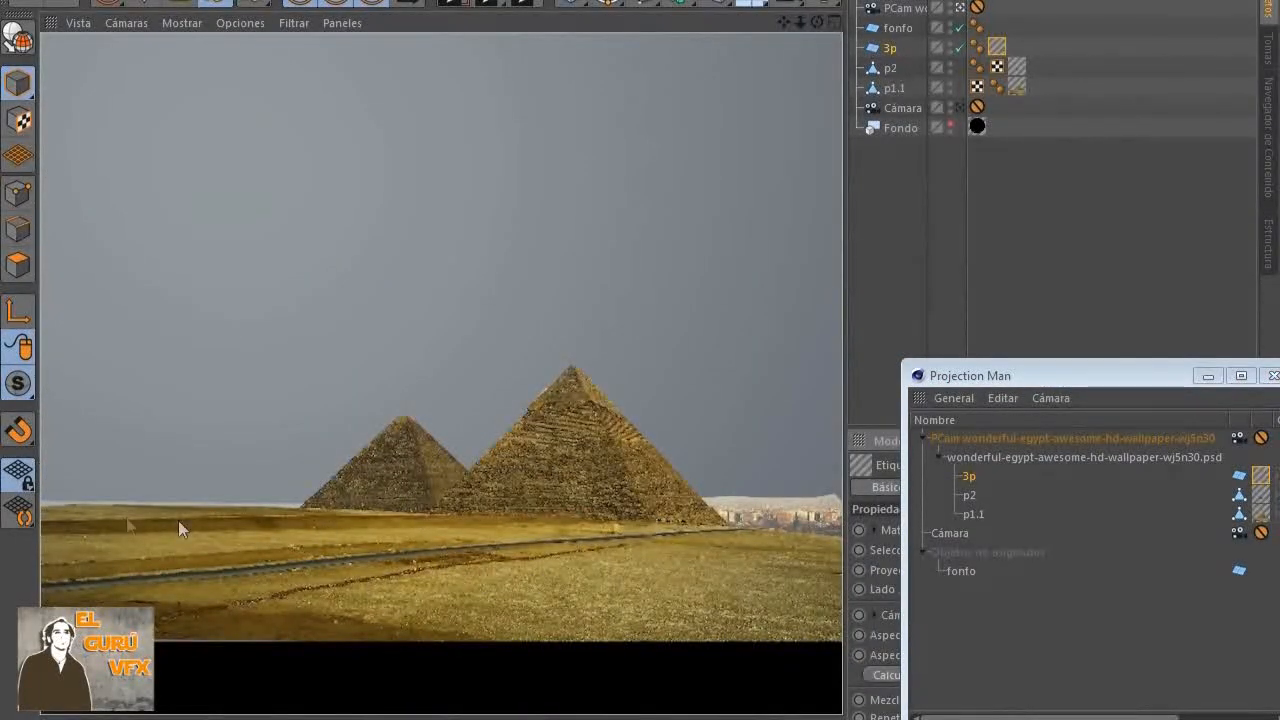
Assign the fonfo plane to the projected PSD, using layer fondo for luminosity with Generar Alfa enabled, and close Projection Man
{"action": "left_click_drag", "start_coordinate": [1018, 382], "coordinate": [516, 311]}
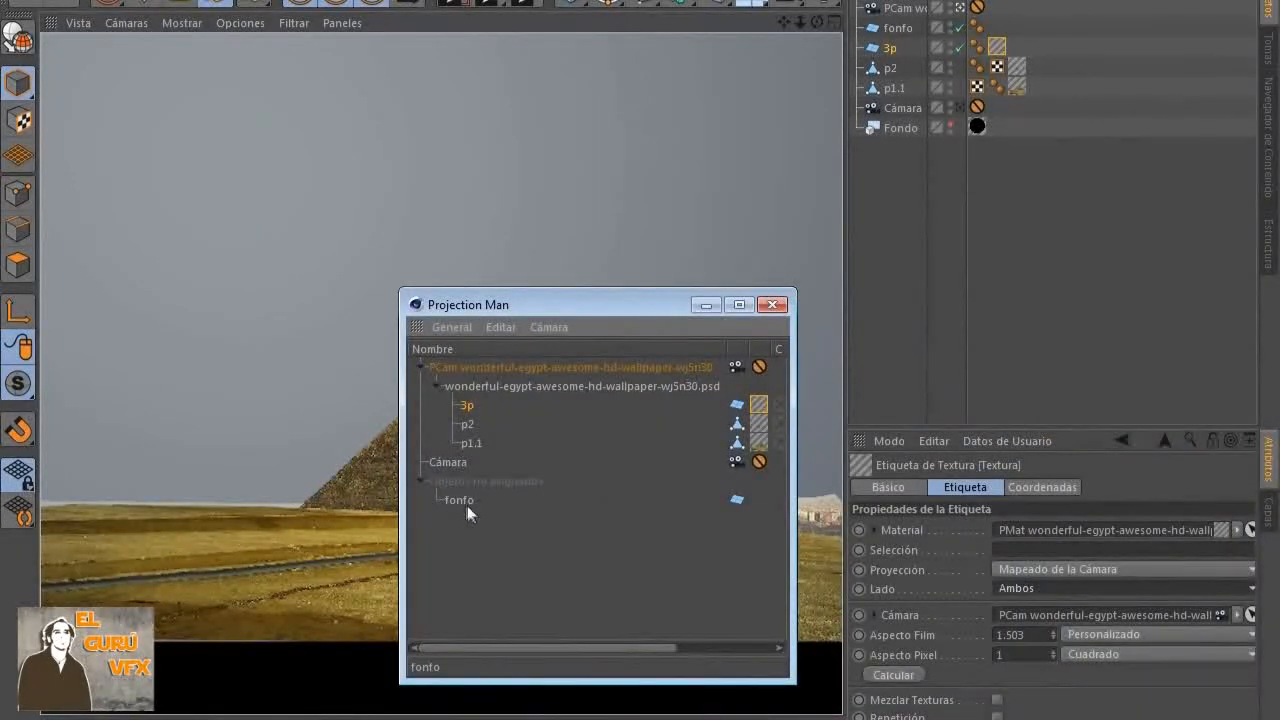
{"action": "left_click_drag", "start_coordinate": [465, 501], "coordinate": [482, 391]}
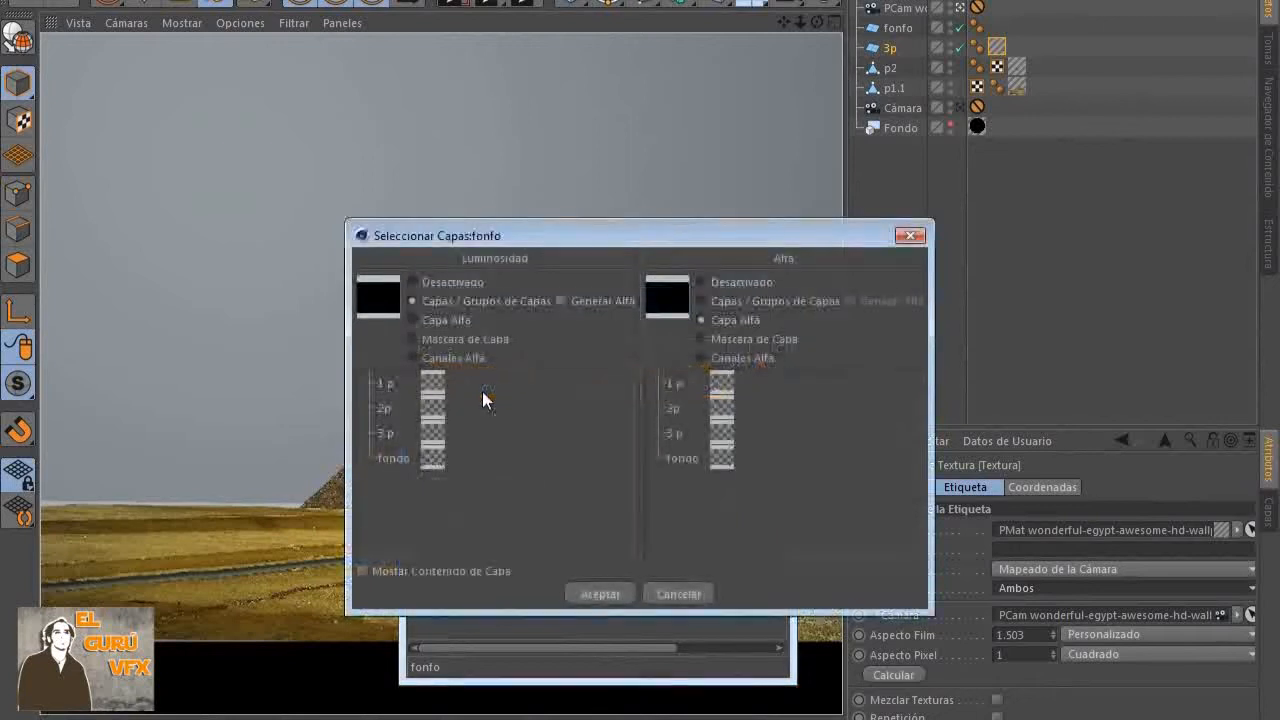
{"action": "left_click", "coordinate": [566, 303]}
{"action": "left_click", "coordinate": [558, 299]}
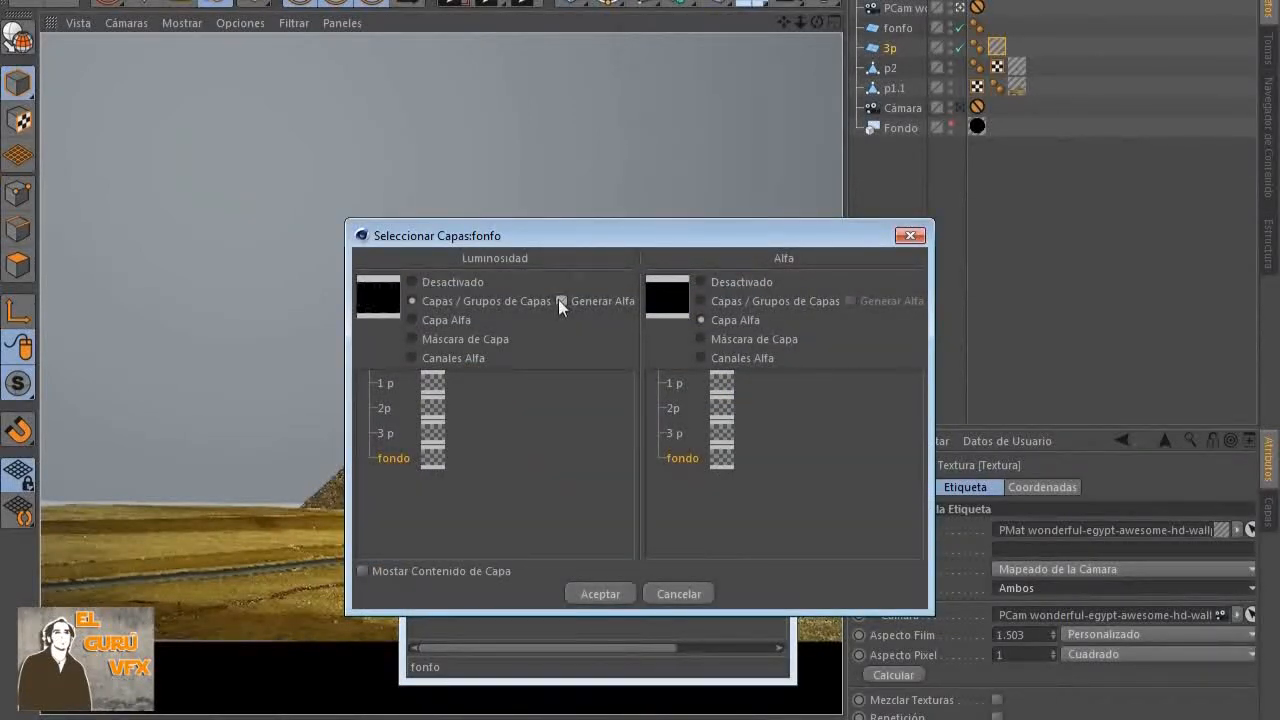
{"action": "left_click", "coordinate": [600, 594]}
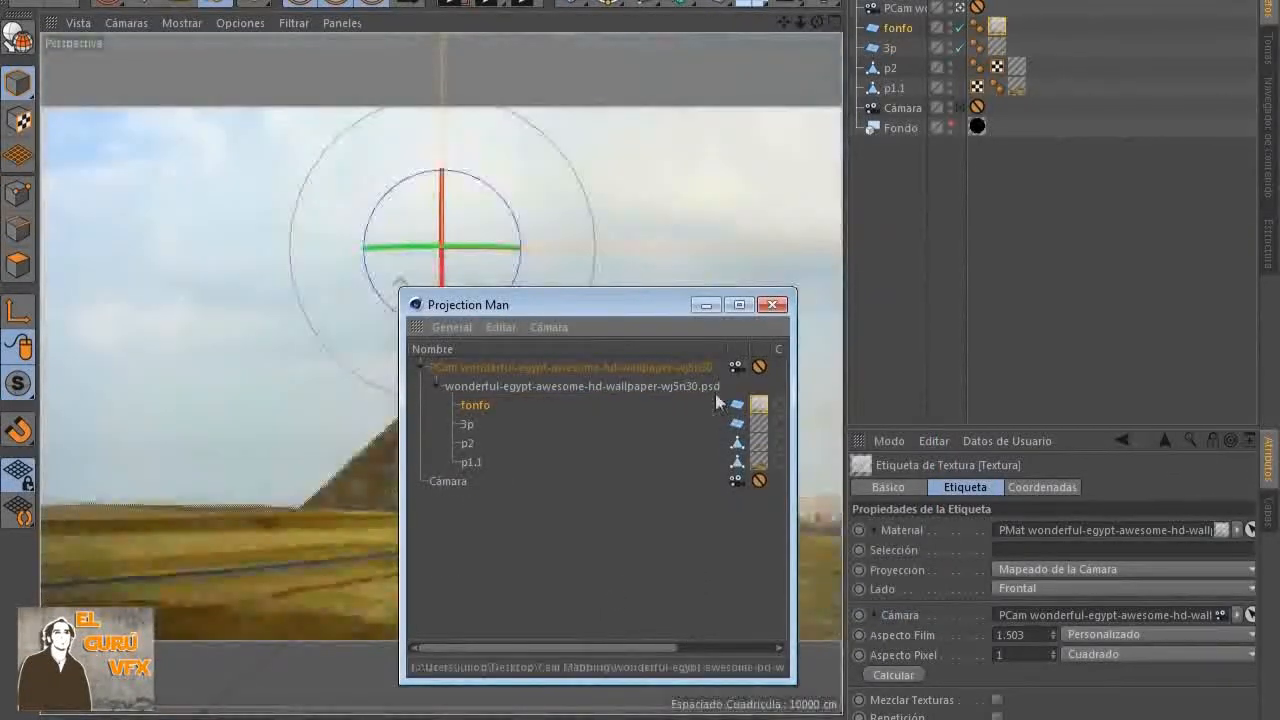
{"action": "left_click", "coordinate": [772, 305]}
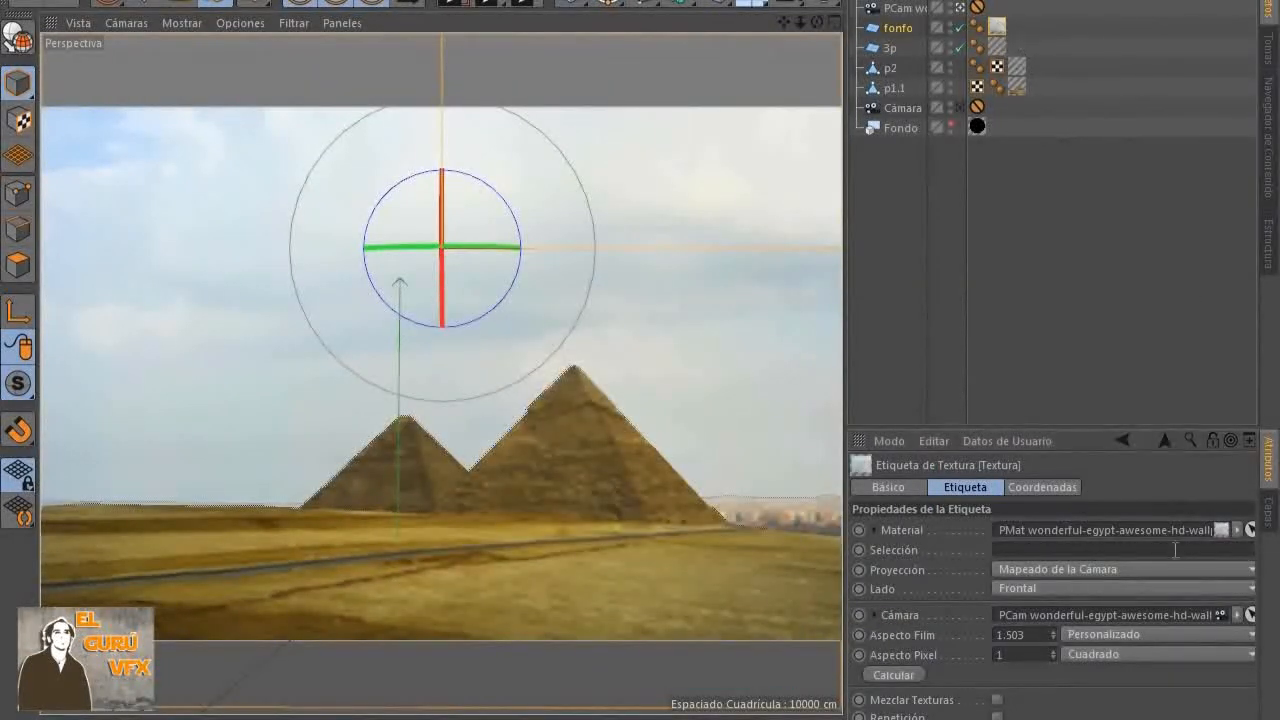
Set the Lado of fonfo's projected texture to Ambos and render the view to check the sky
{"action": "left_click", "coordinate": [1080, 591]}
{"action": "left_click", "coordinate": [1080, 606]}
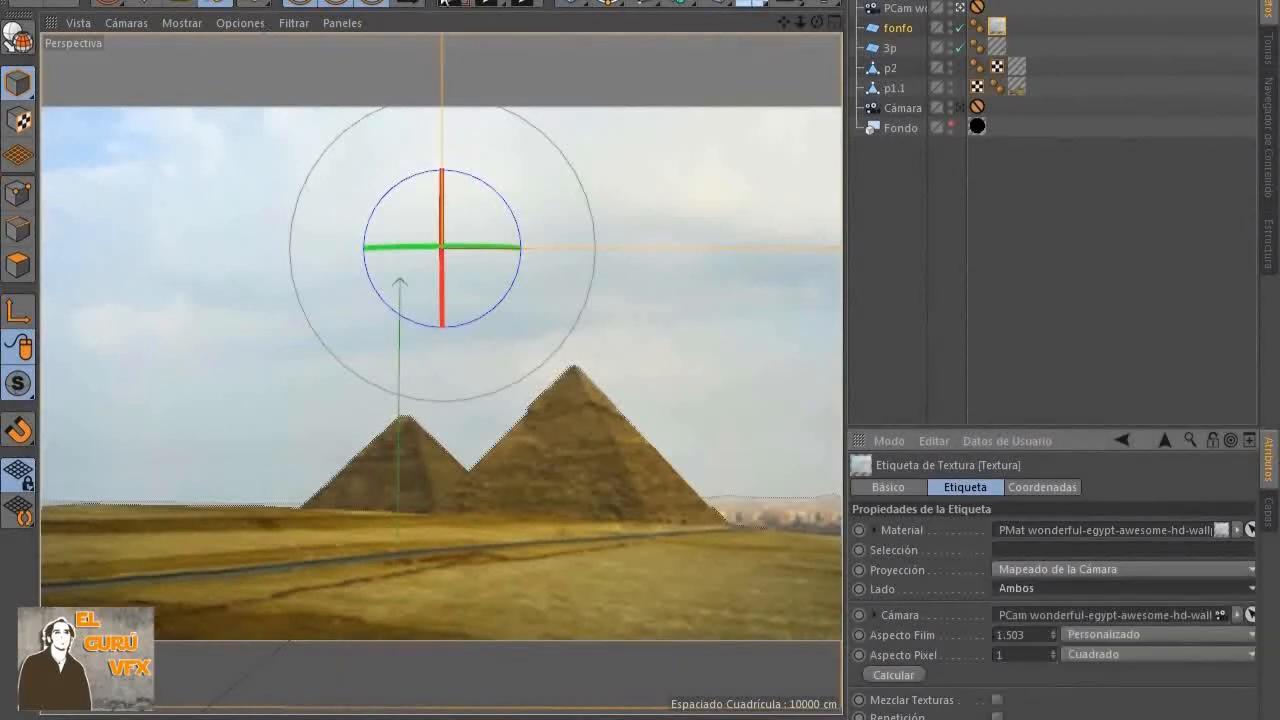
{"action": "left_click", "coordinate": [452, 3]}
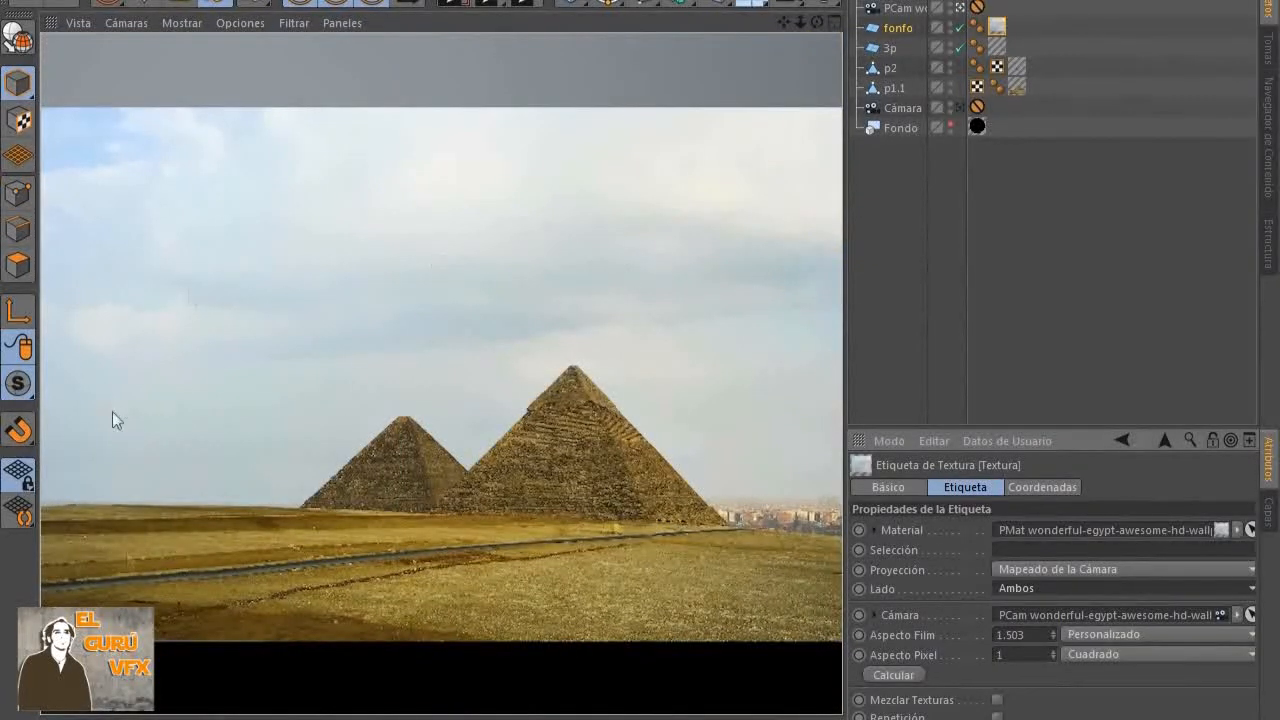
Display wireframe lines over the shaded geometry to inspect the meshes, and restore the plain shaded display
{"action": "left_click", "coordinate": [190, 23]}
{"action": "left_click", "coordinate": [208, 67]}
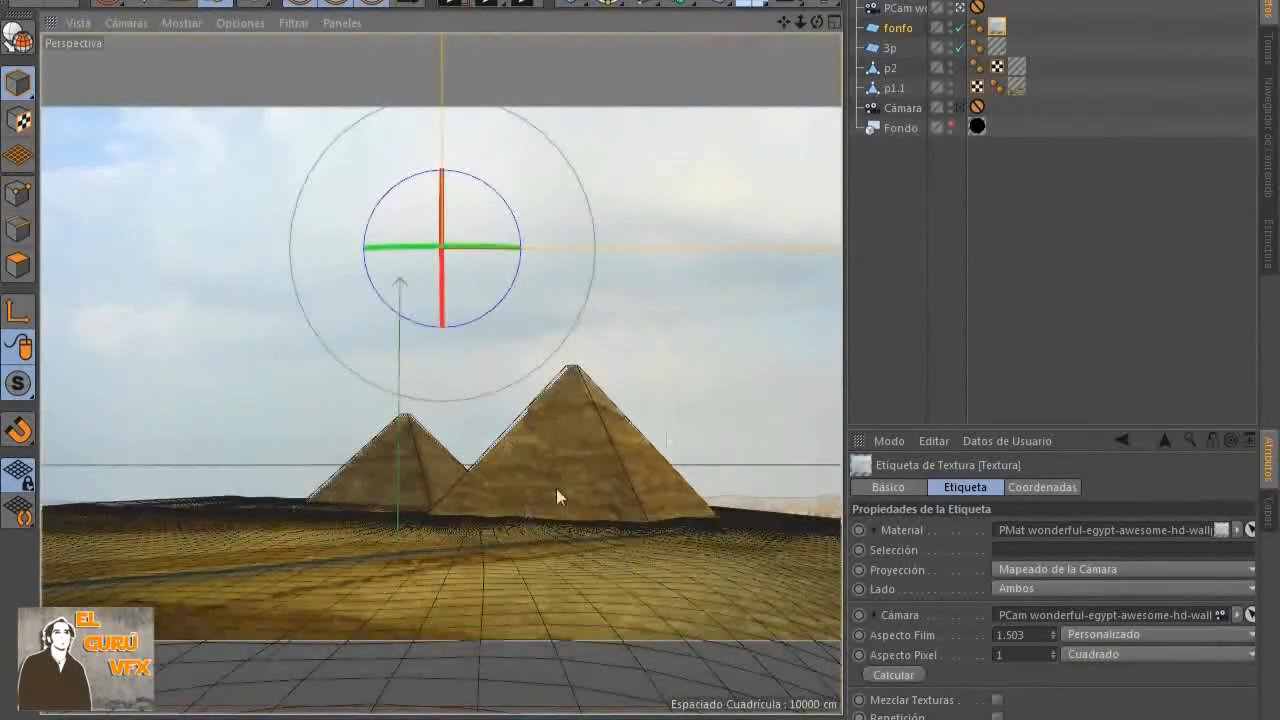
{"action": "left_click", "coordinate": [126, 23]}
{"action": "mouse_move", "coordinate": [182, 23]}
{"action": "left_click", "coordinate": [194, 55]}
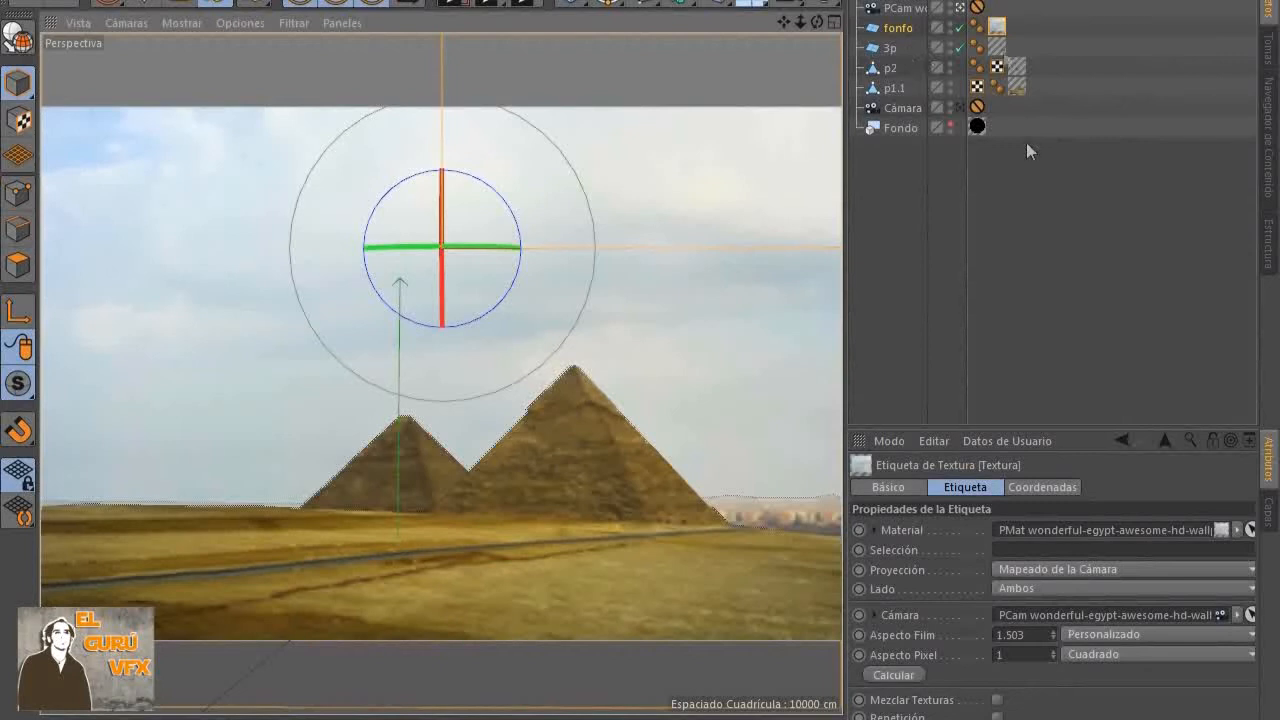
{"action": "right_click", "coordinate": [996, 27]}
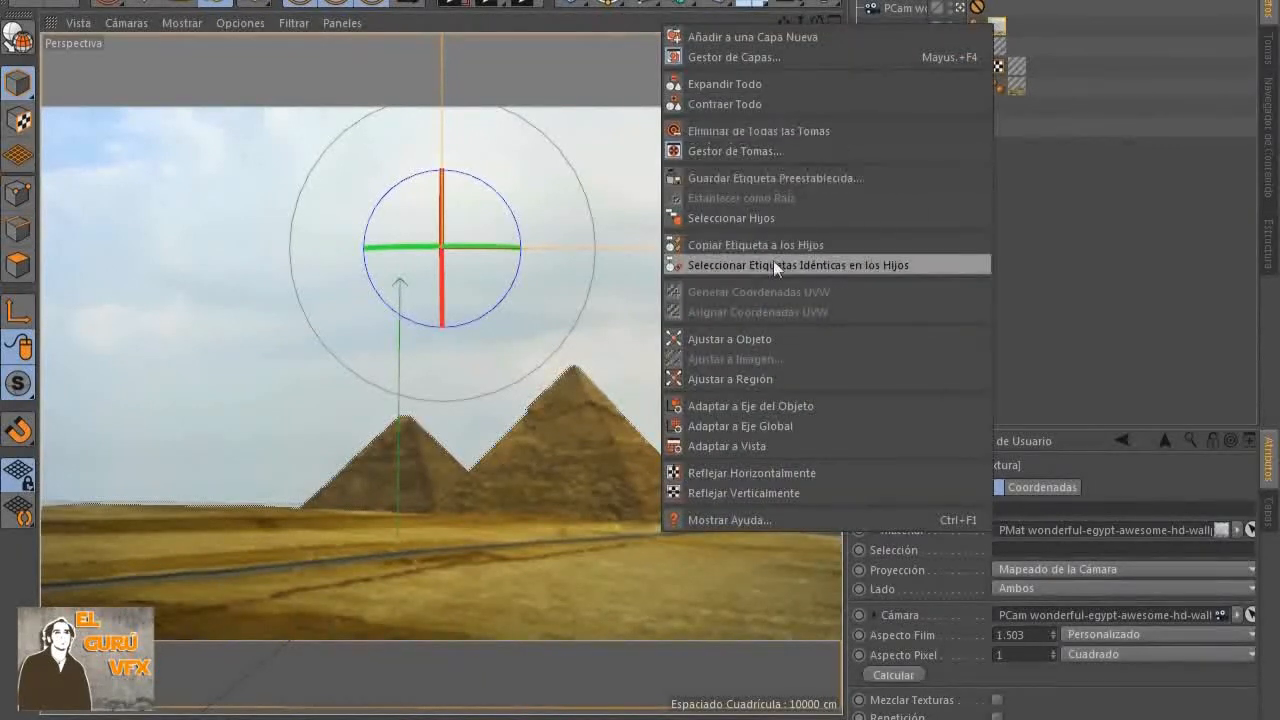
{"action": "left_click", "coordinate": [1049, 266]}
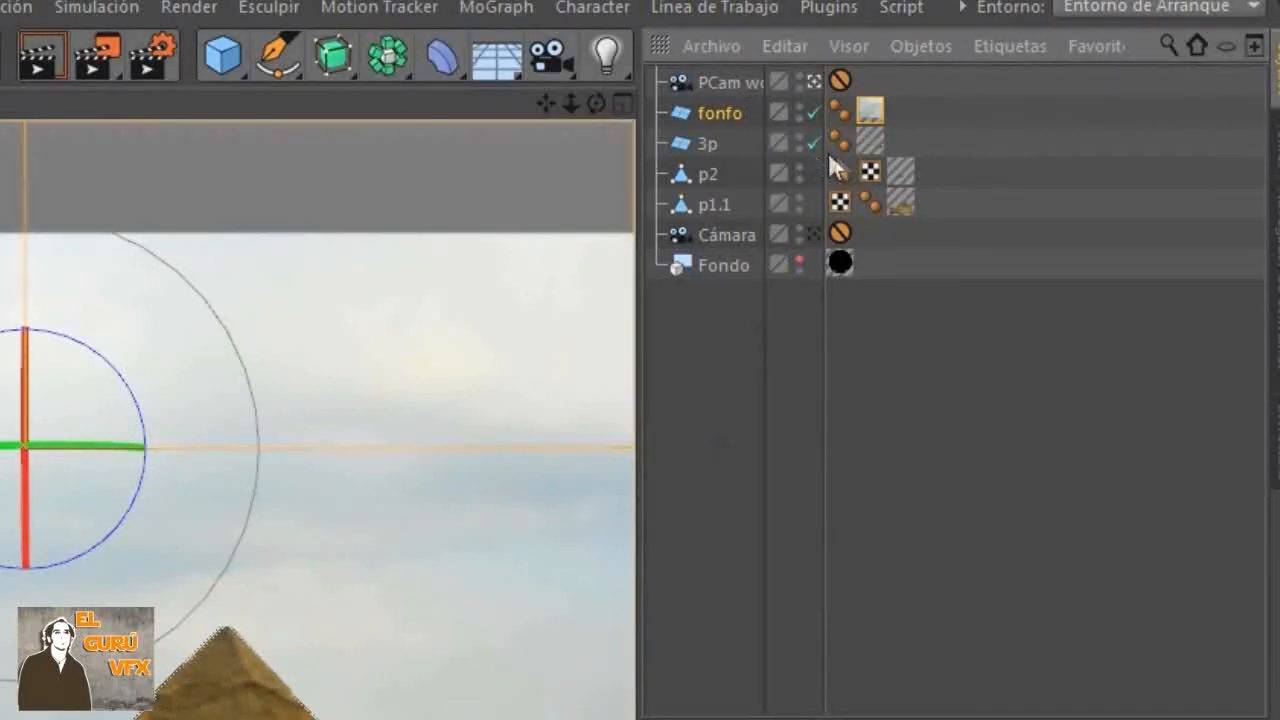
Widen the object name column, leave Cámara's view to inspect the projected geometry from the side, and return to Cámara's view
{"action": "left_click_drag", "start_coordinate": [825, 149], "coordinate": [937, 149]}
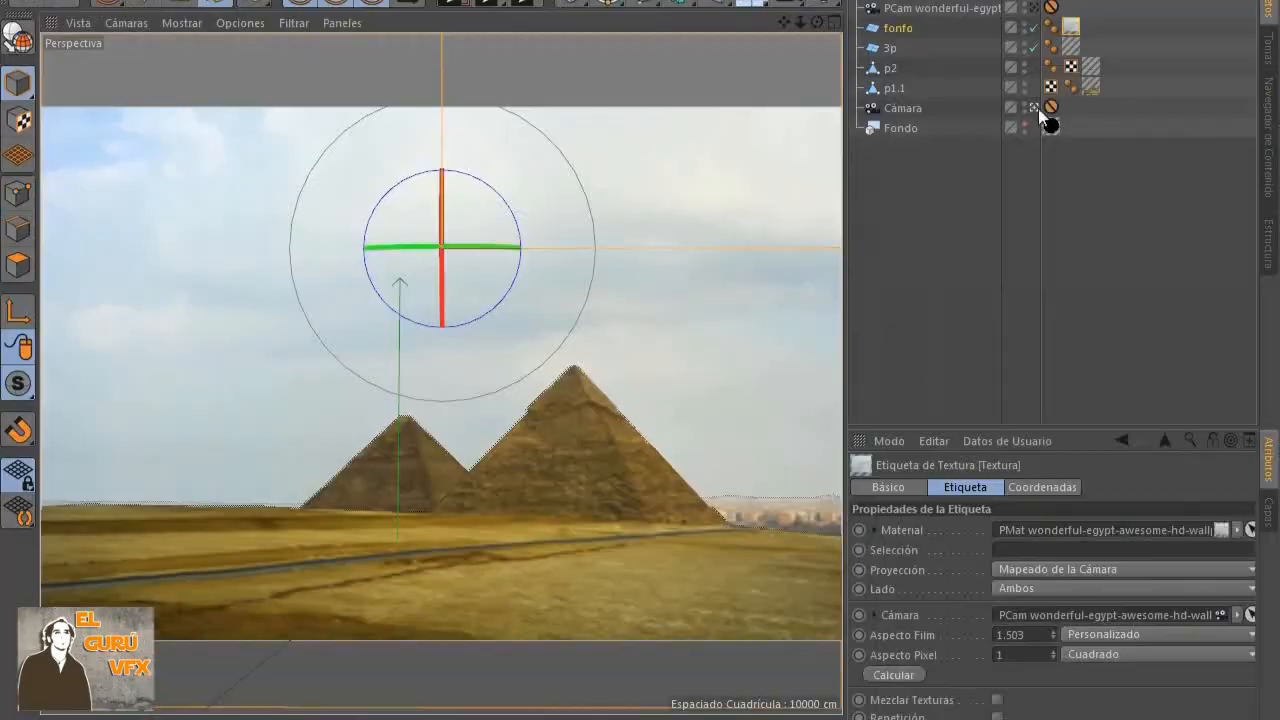
{"action": "left_click", "coordinate": [926, 234]}
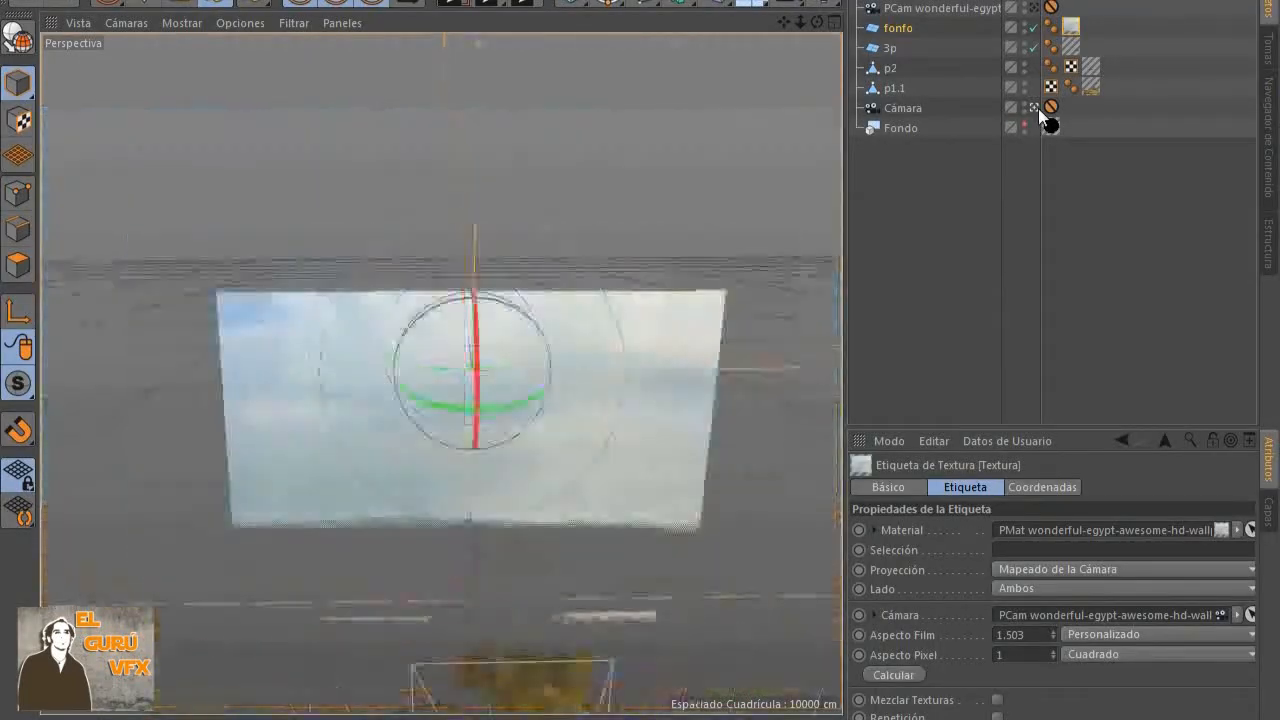
{"action": "left_click", "coordinate": [1038, 109]}
{"action": "left_click", "coordinate": [1038, 109]}
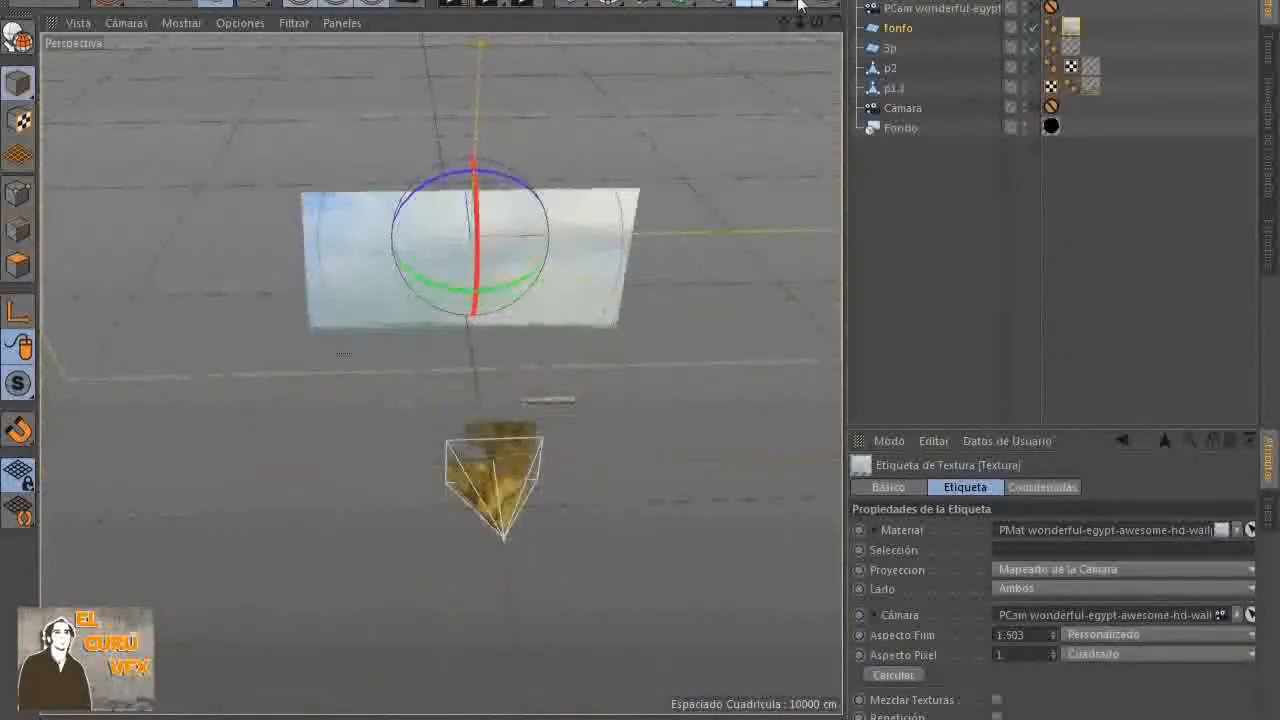
{"action": "left_click_drag", "start_coordinate": [817, 24], "coordinate": [382, 368]}
{"action": "scroll", "coordinate": [182, 484], "scroll_direction": "up", "scroll_amount": 5}
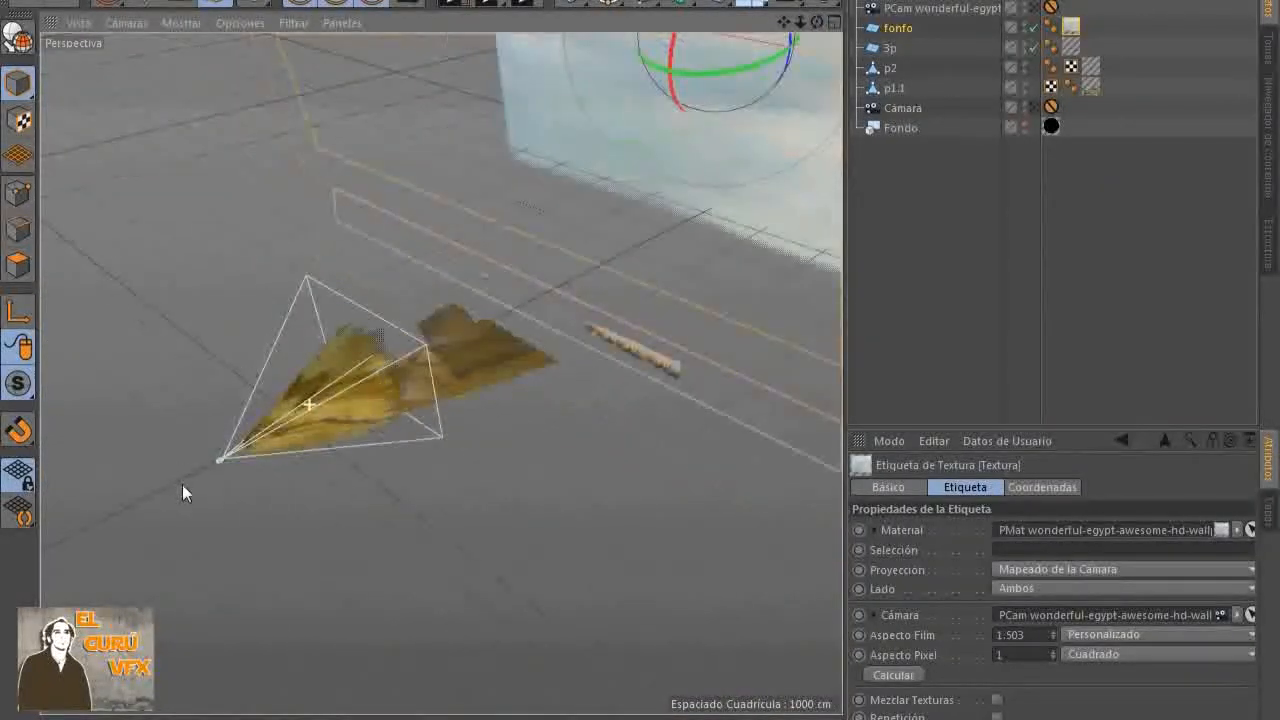
{"action": "left_click", "coordinate": [1036, 106]}
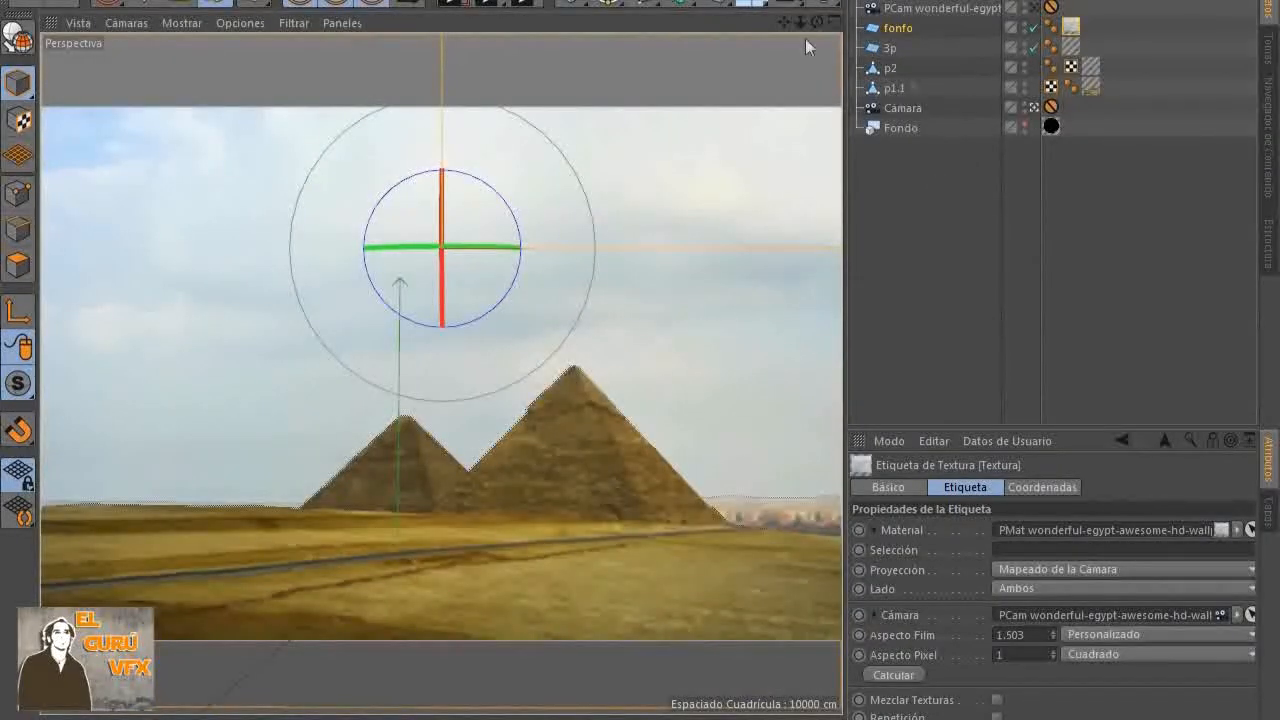
Add a new camera matching the projection camera's view, look through it and rename it anim1
{"action": "left_click", "coordinate": [905, 109]}
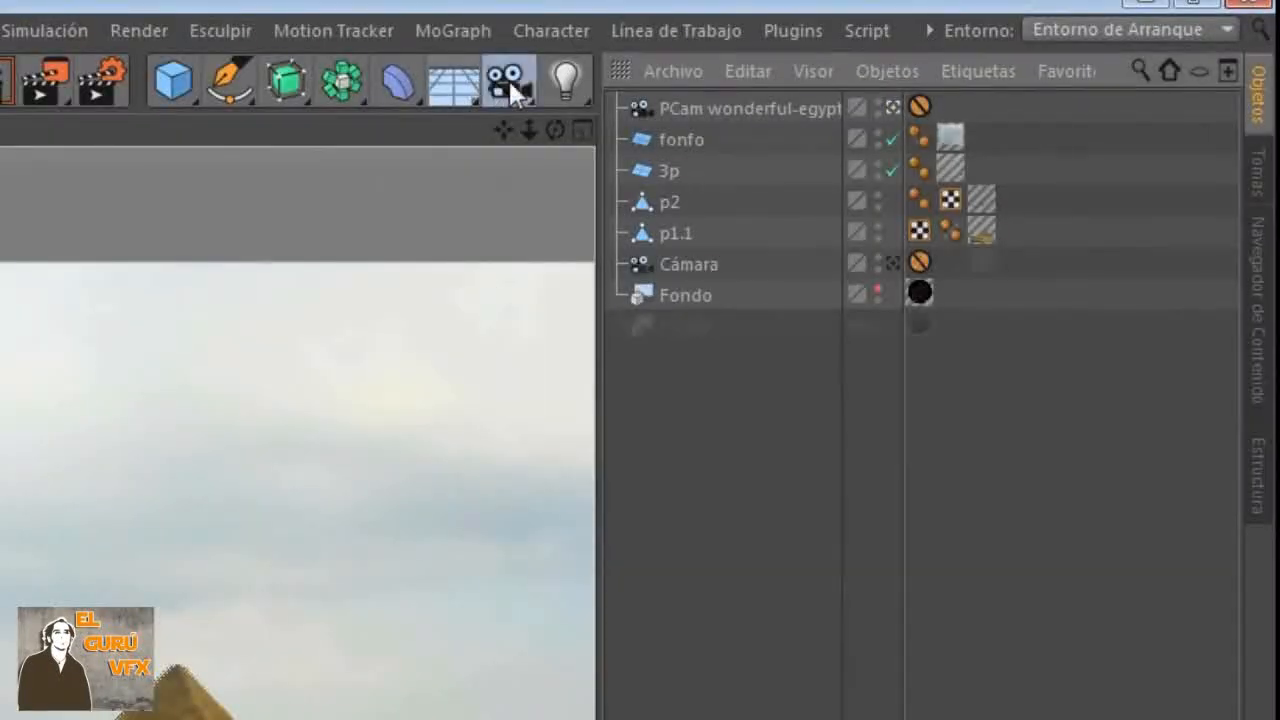
{"action": "left_click", "coordinate": [509, 78]}
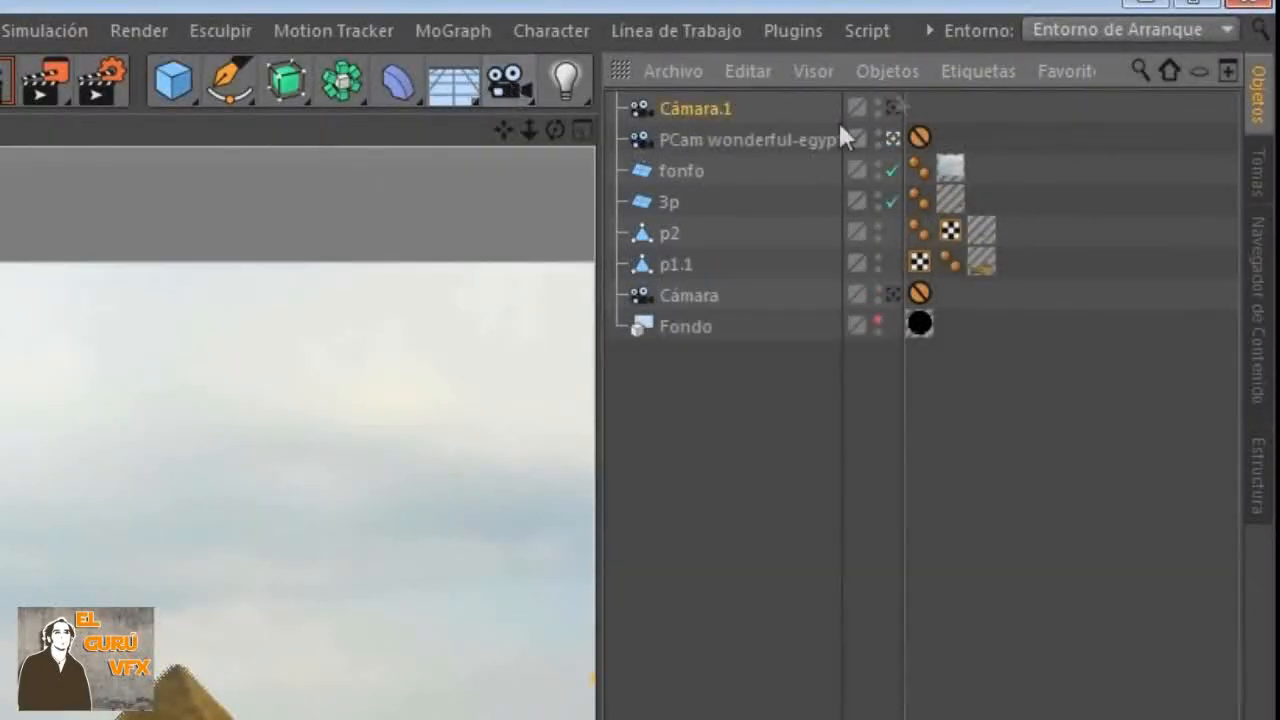
{"action": "left_click", "coordinate": [893, 107]}
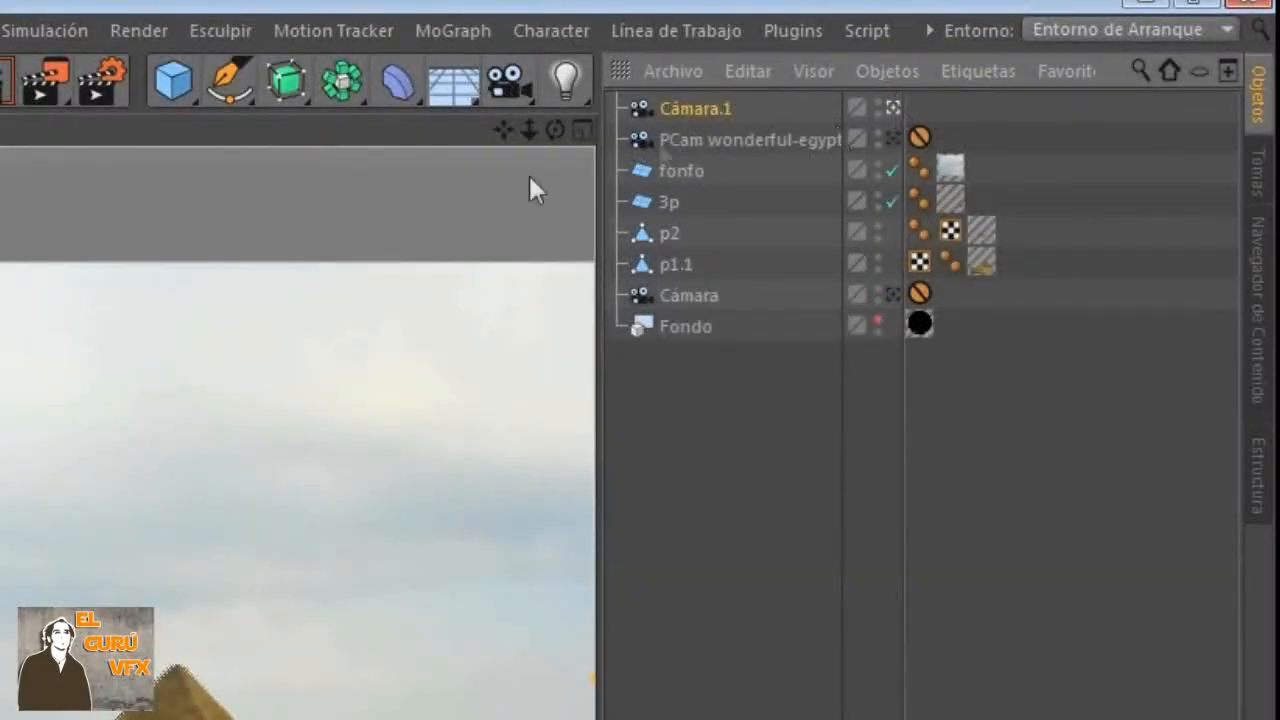
{"action": "double_click", "coordinate": [704, 110]}
{"action": "type", "text": "anim"}
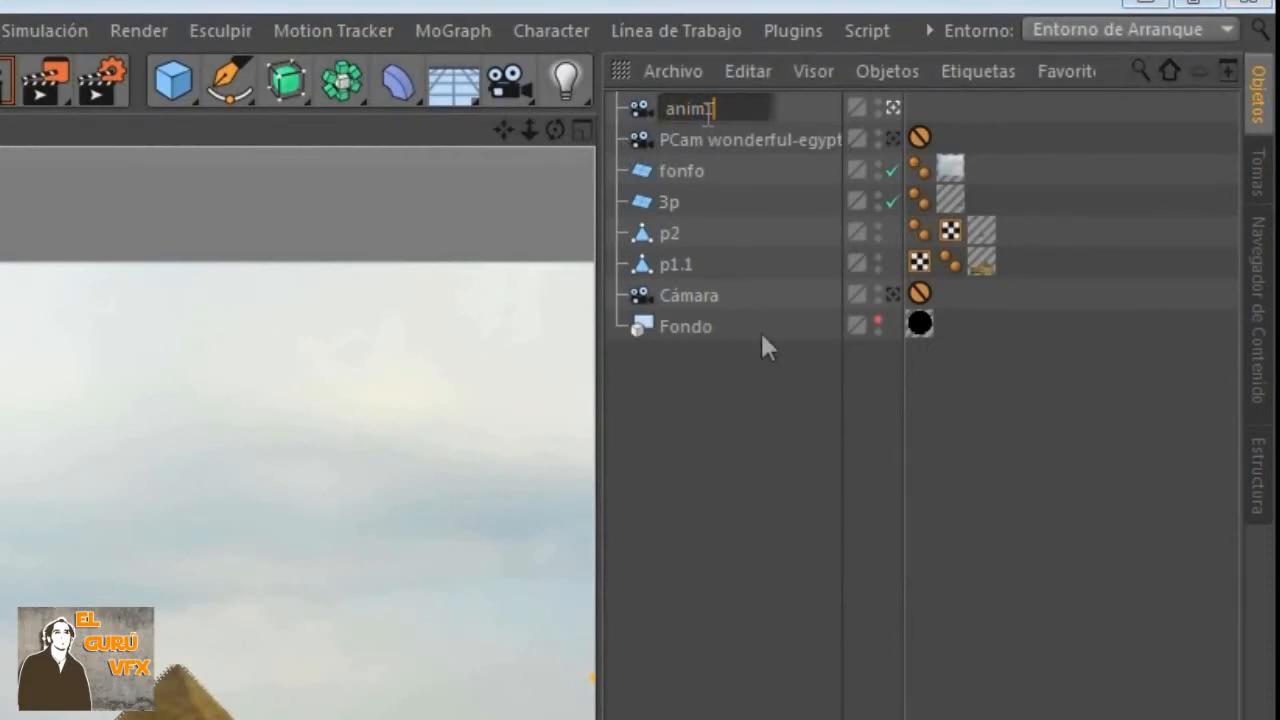
{"action": "type", "text": "1"}
{"action": "key", "text": "Return"}
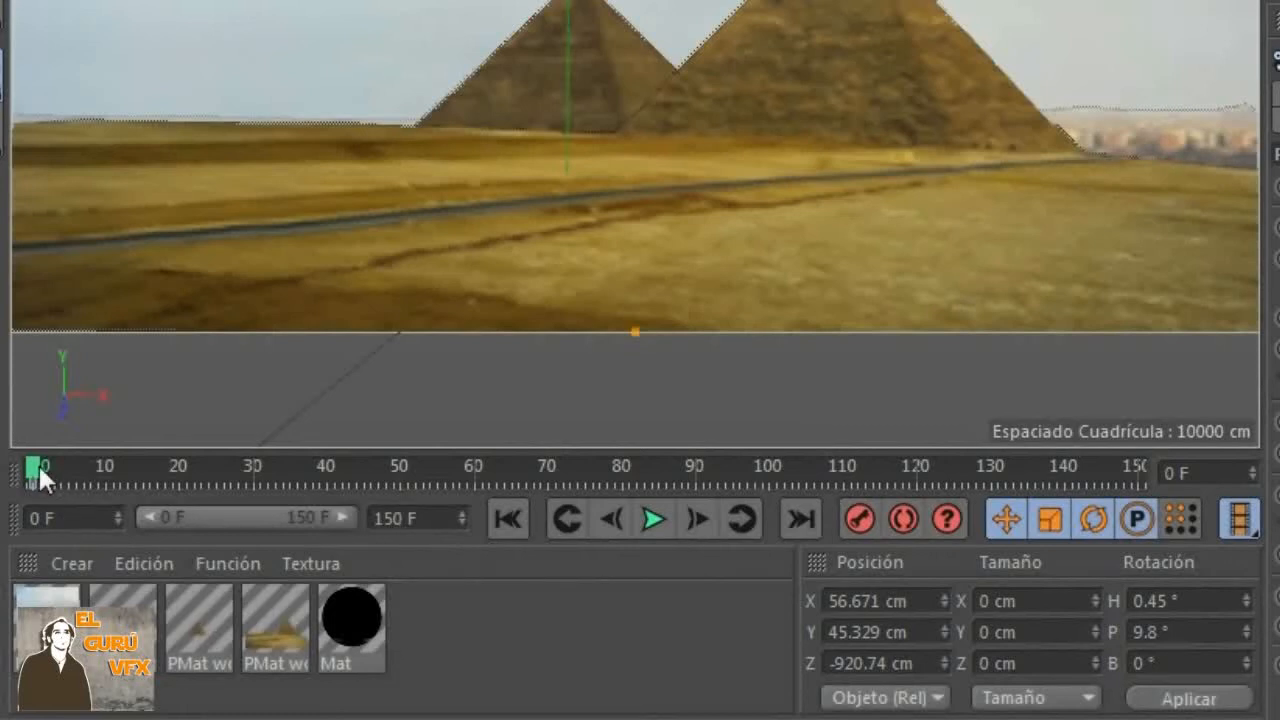
Go to frame 150 and, with p1.1 selected, push the anim1 camera slightly toward the pyramids
{"action": "left_click_drag", "start_coordinate": [34, 472], "coordinate": [1231, 472]}
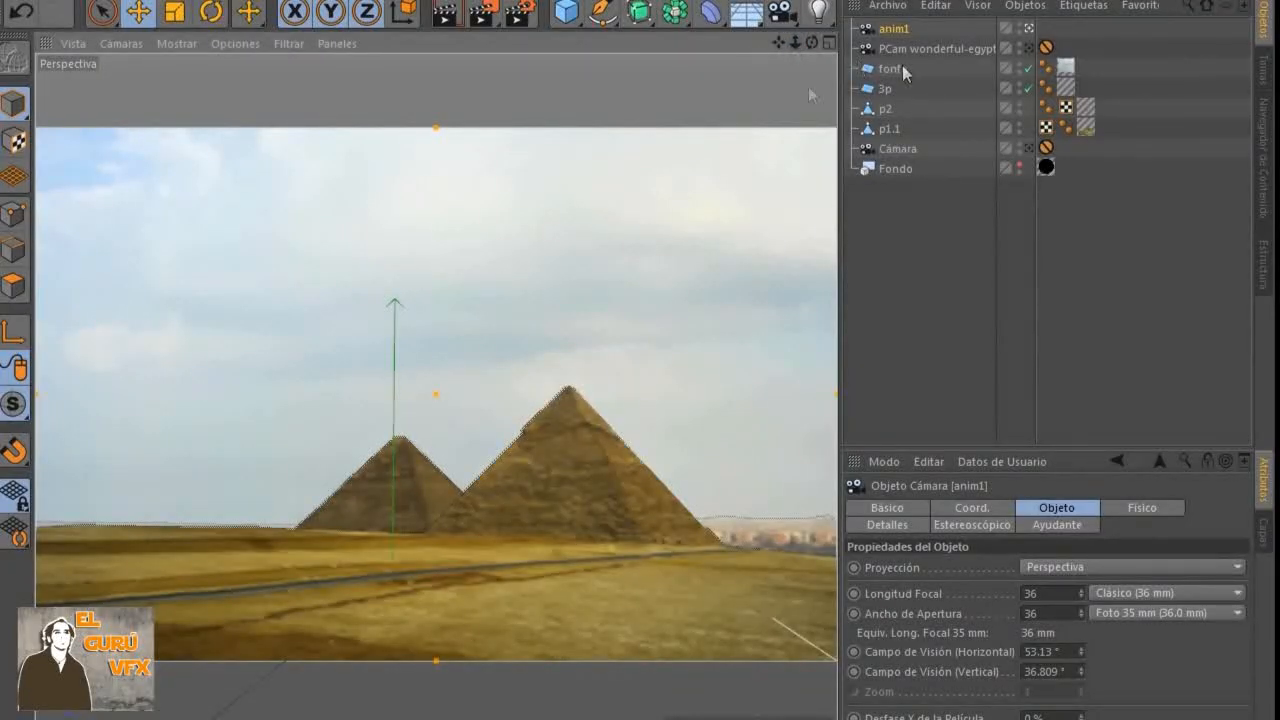
{"action": "left_click", "coordinate": [889, 129]}
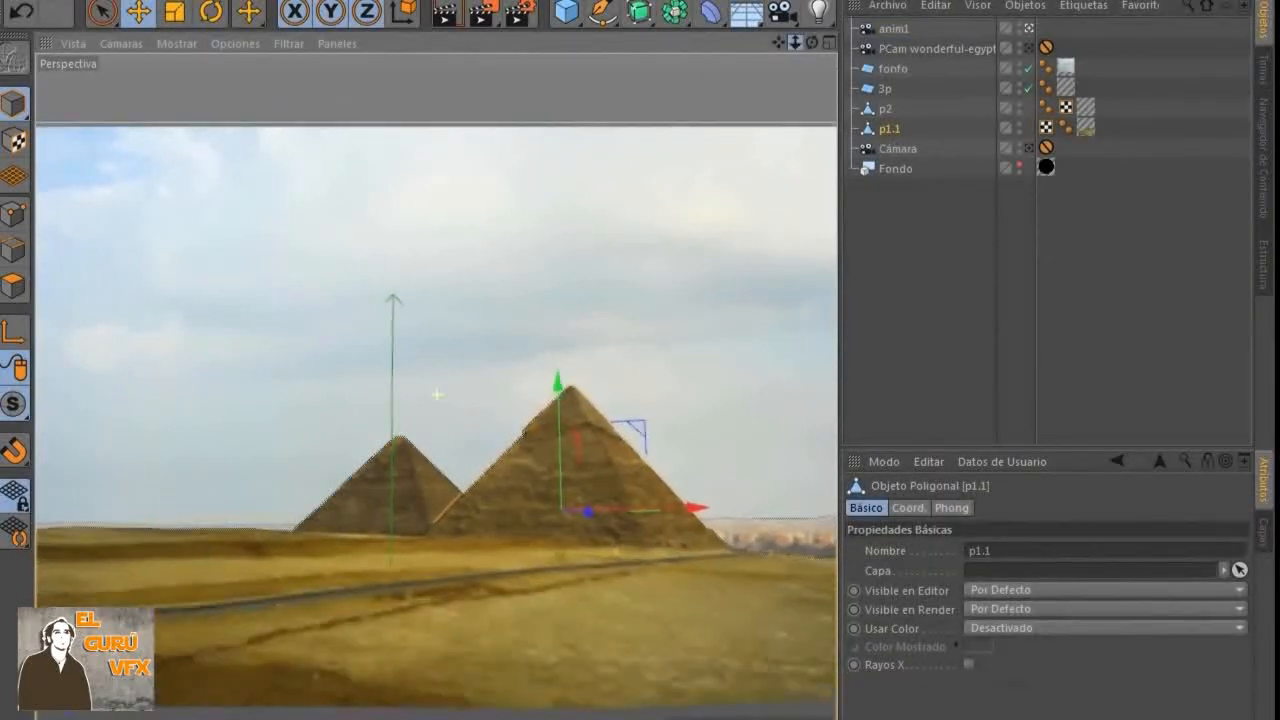
{"action": "mouse_move", "coordinate": [795, 42]}
{"action": "left_mouse_down"}
{"action": "mouse_move", "coordinate": [822, 43]}
{"action": "mouse_move", "coordinate": [798, 50]}
{"action": "left_mouse_up"}
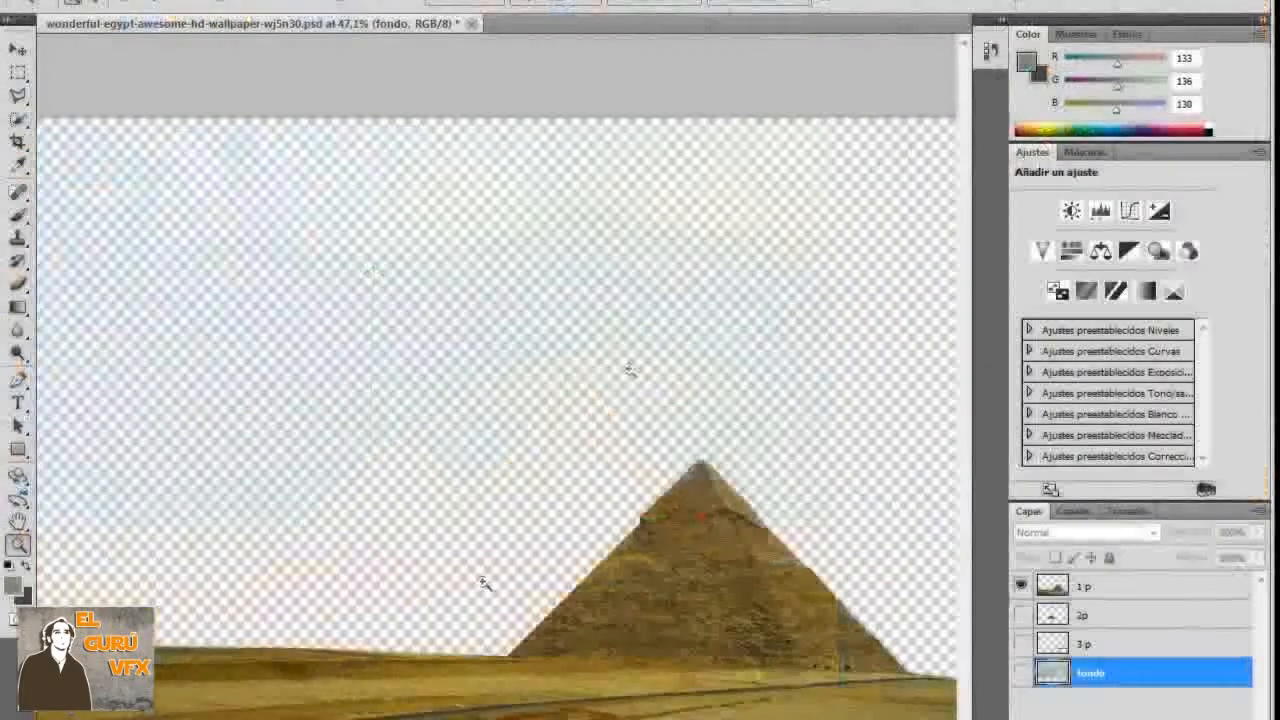
In the layered PSD in Photoshop, leave only layer 3 p visible and select it for editing
{"action": "left_click", "coordinate": [1021, 643]}
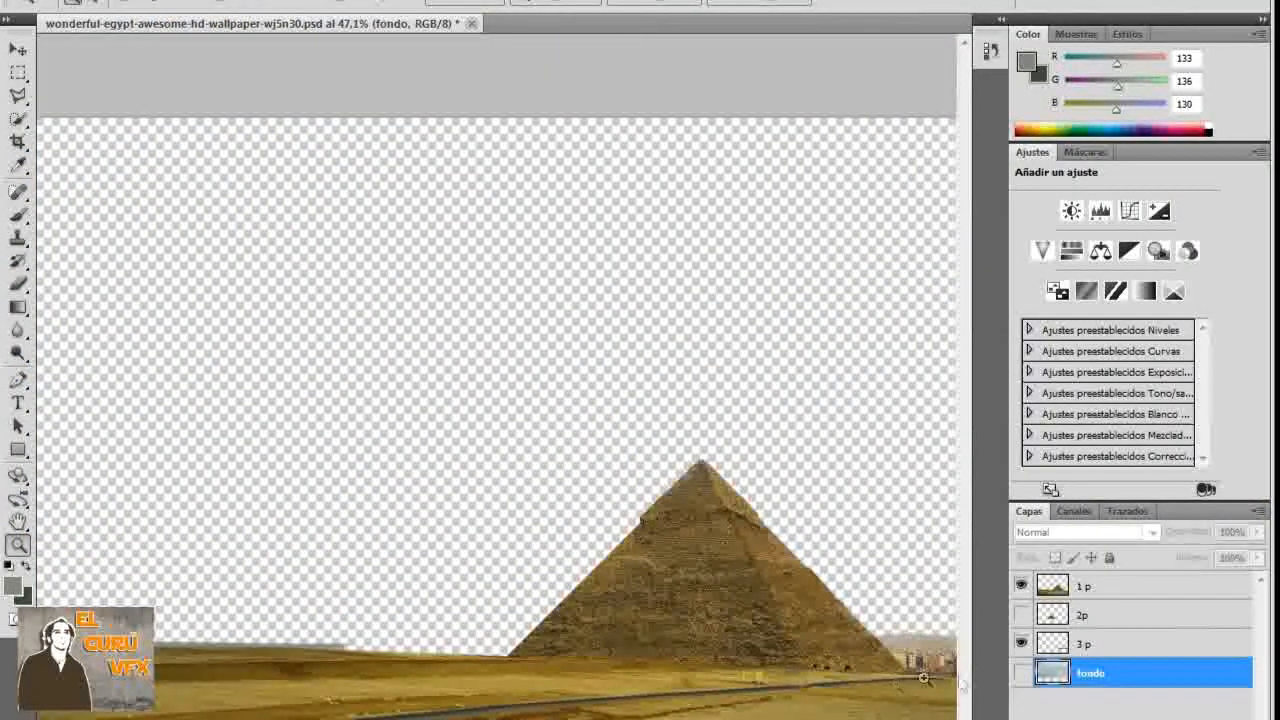
{"action": "left_click", "coordinate": [1021, 615]}
{"action": "left_click", "coordinate": [1021, 586]}
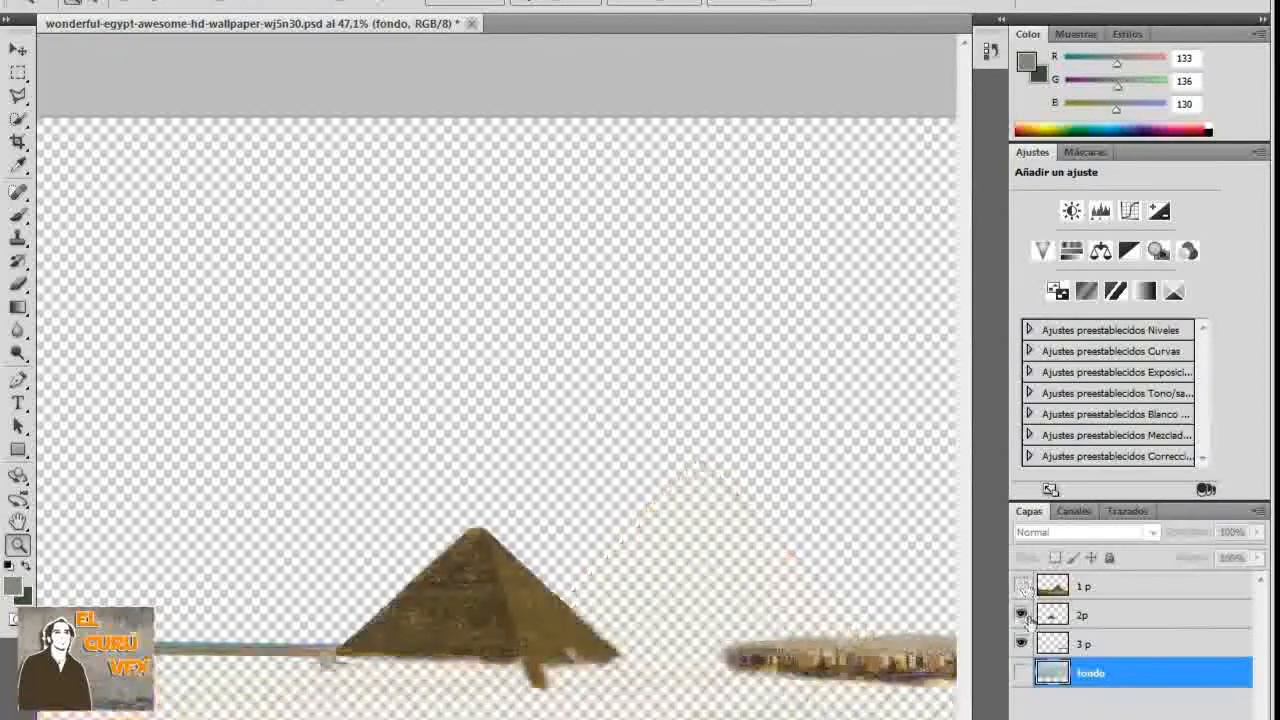
{"action": "left_click", "coordinate": [1021, 615]}
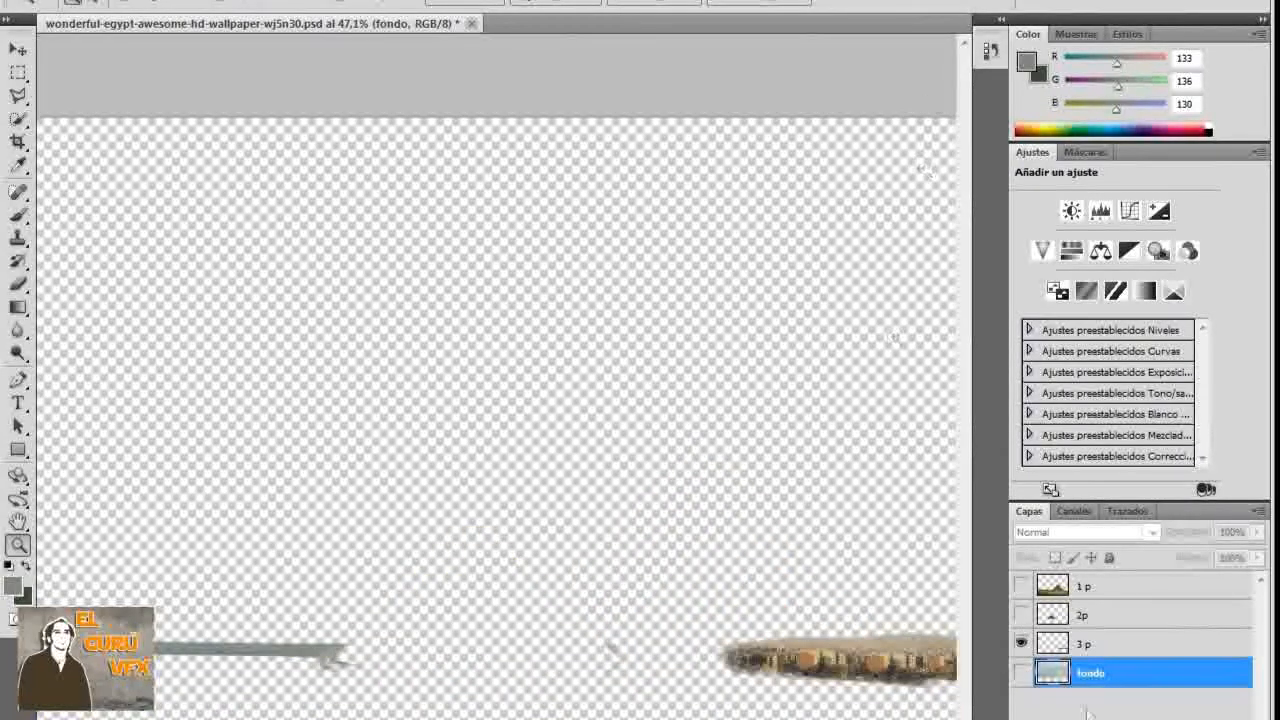
{"action": "left_click", "coordinate": [1088, 644]}
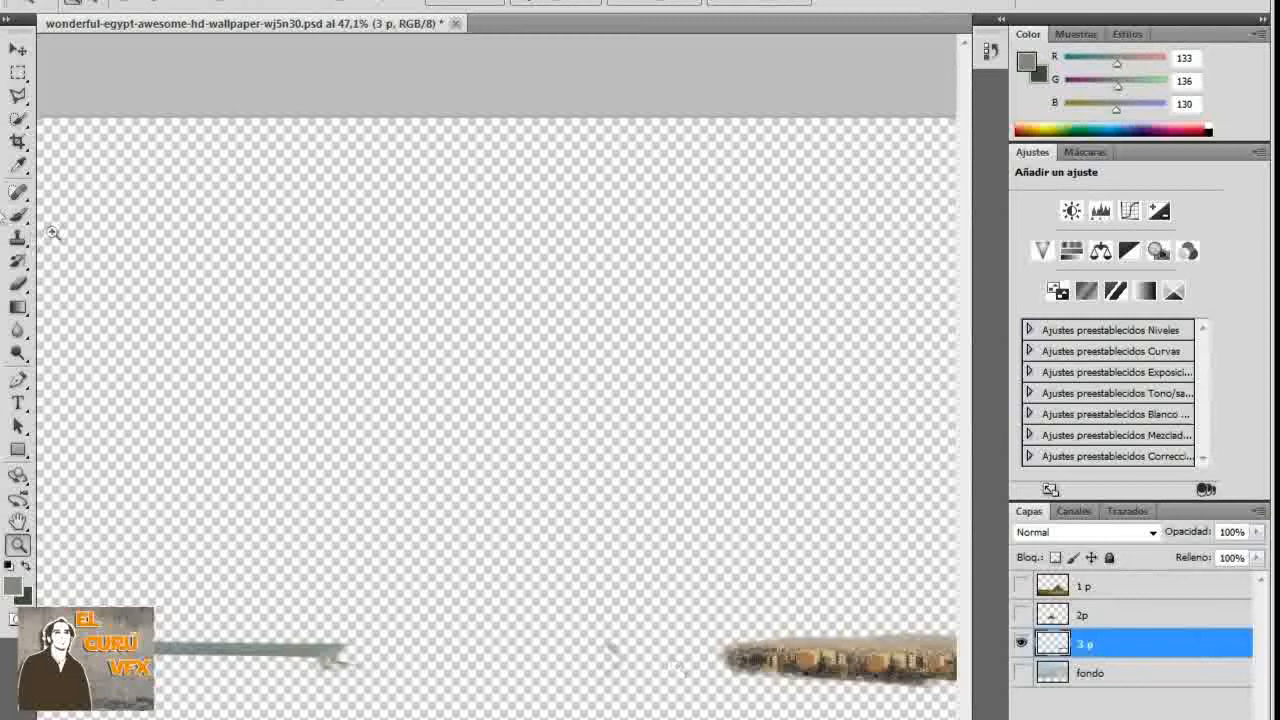
Extend the lower edge of the city strip on layer 3 p with the Clone Stamp and save the PSD
{"action": "left_click", "coordinate": [18, 238]}
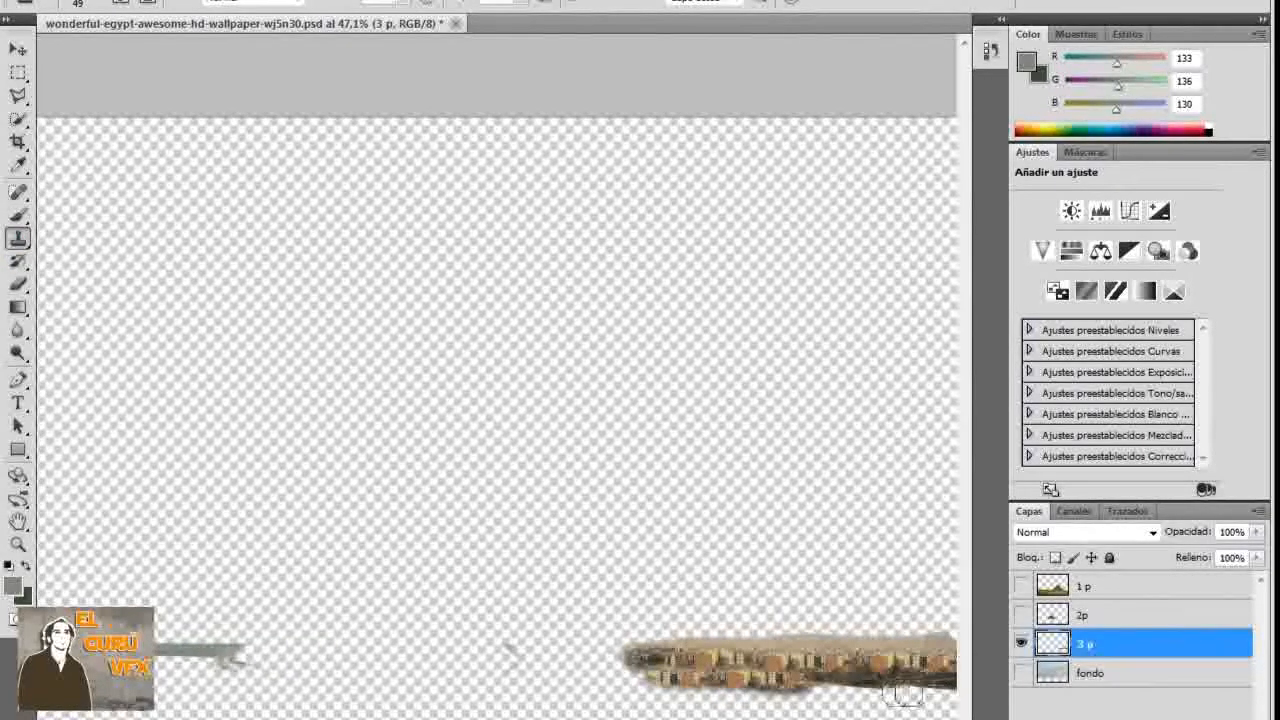
{"action": "mouse_move", "coordinate": [903, 692]}
{"action": "left_mouse_down"}
{"action": "mouse_move", "coordinate": [773, 685]}
{"action": "mouse_move", "coordinate": [858, 680]}
{"action": "mouse_move", "coordinate": [689, 686]}
{"action": "left_mouse_up"}
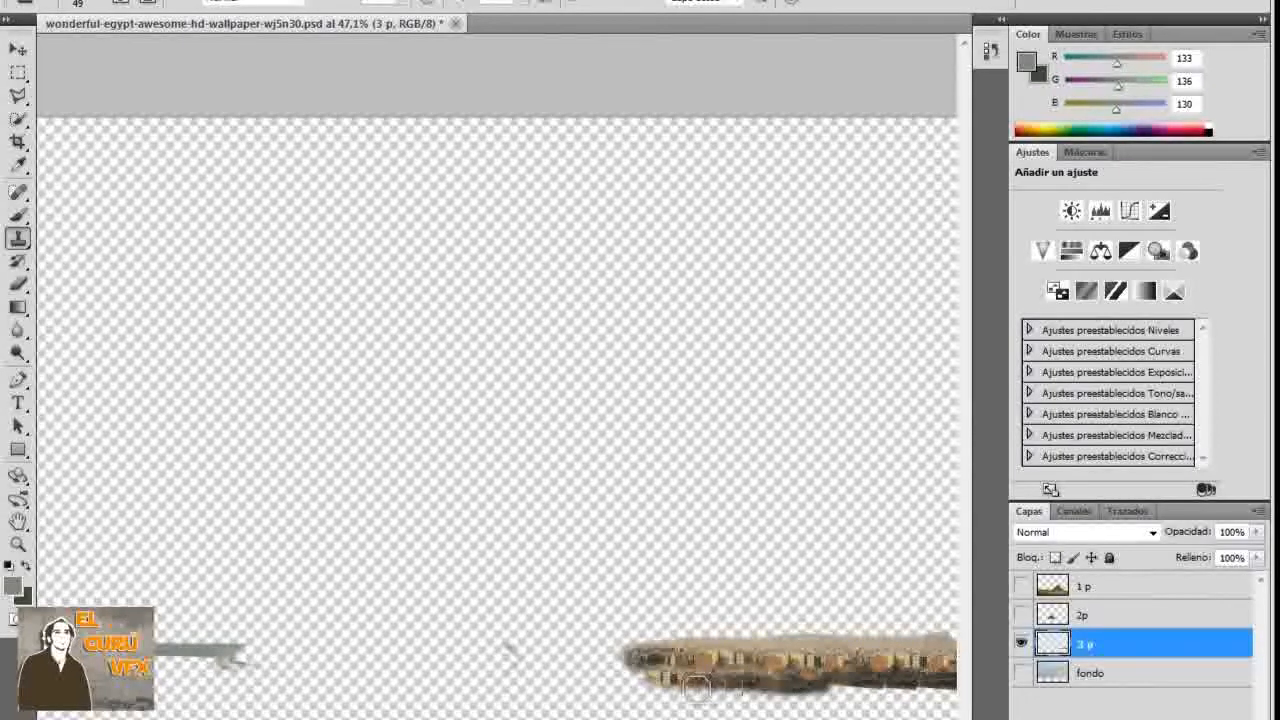
{"action": "left_click", "coordinate": [62, 2]}
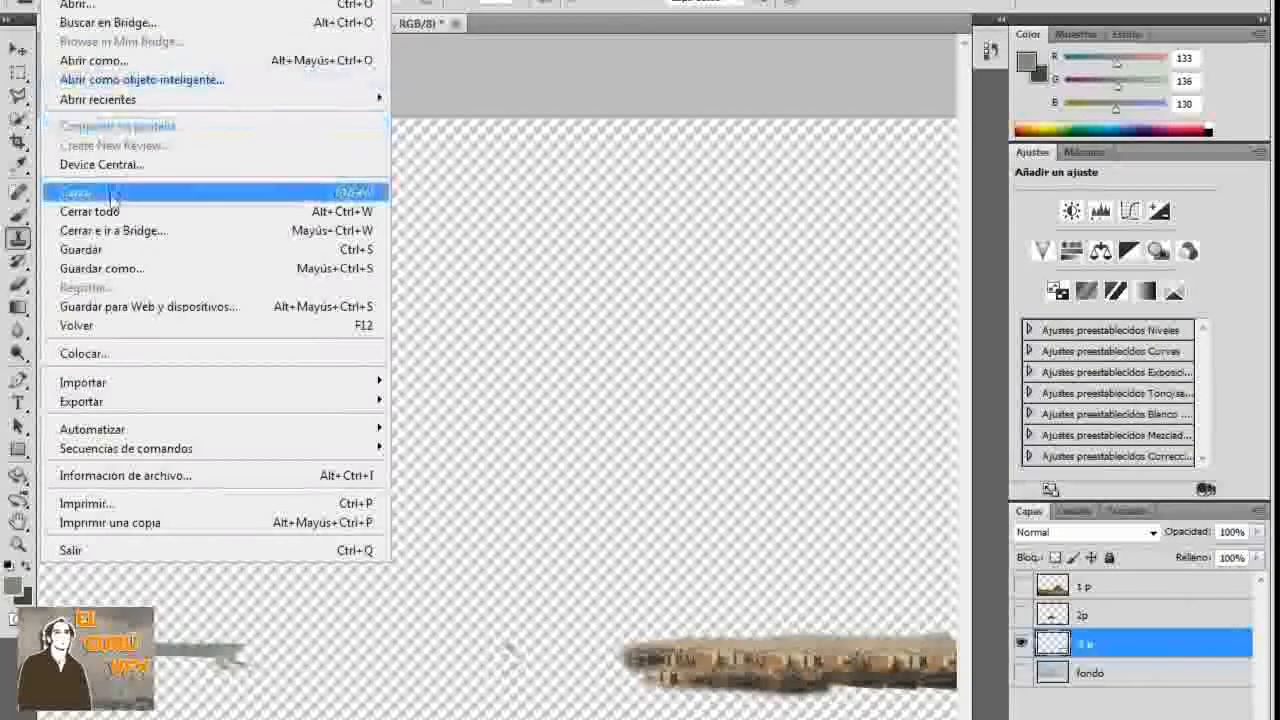
{"action": "left_click", "coordinate": [110, 249]}
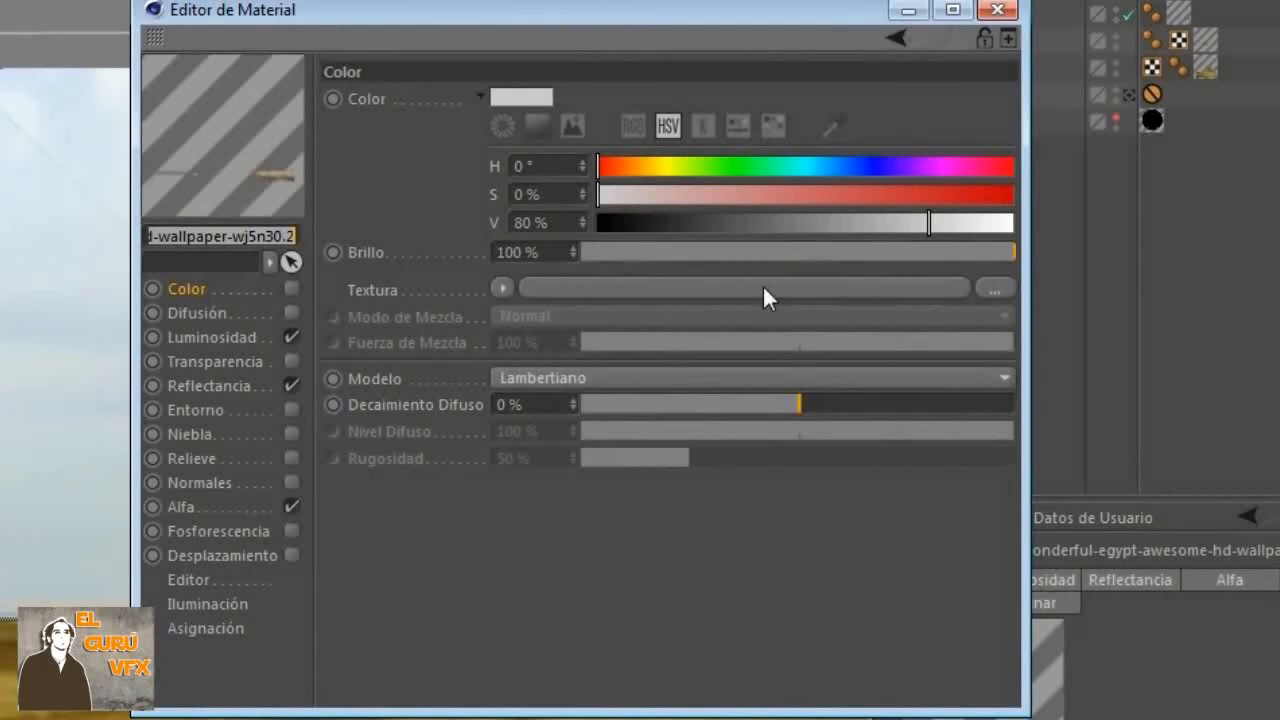
In Cinema 4D, reload the edited PSD image in the luminosity texture of the 3 p layer's material
{"action": "left_click", "coordinate": [245, 337]}
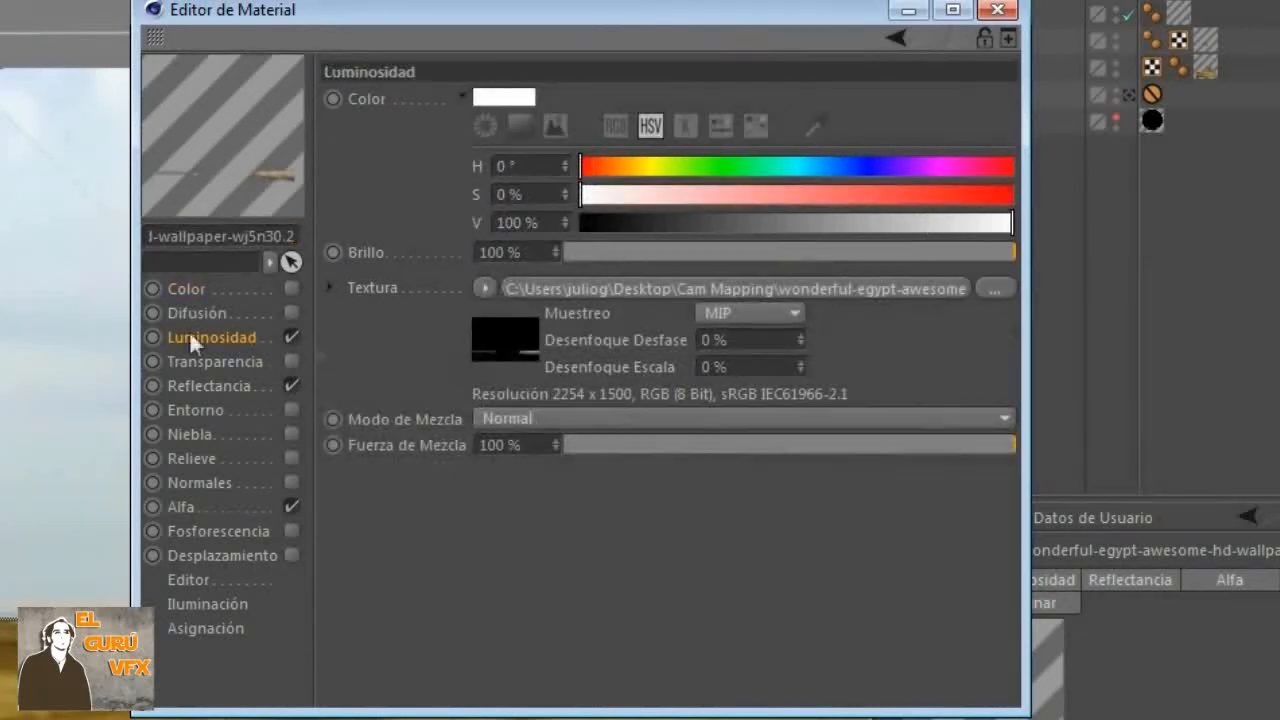
{"action": "left_click", "coordinate": [824, 287]}
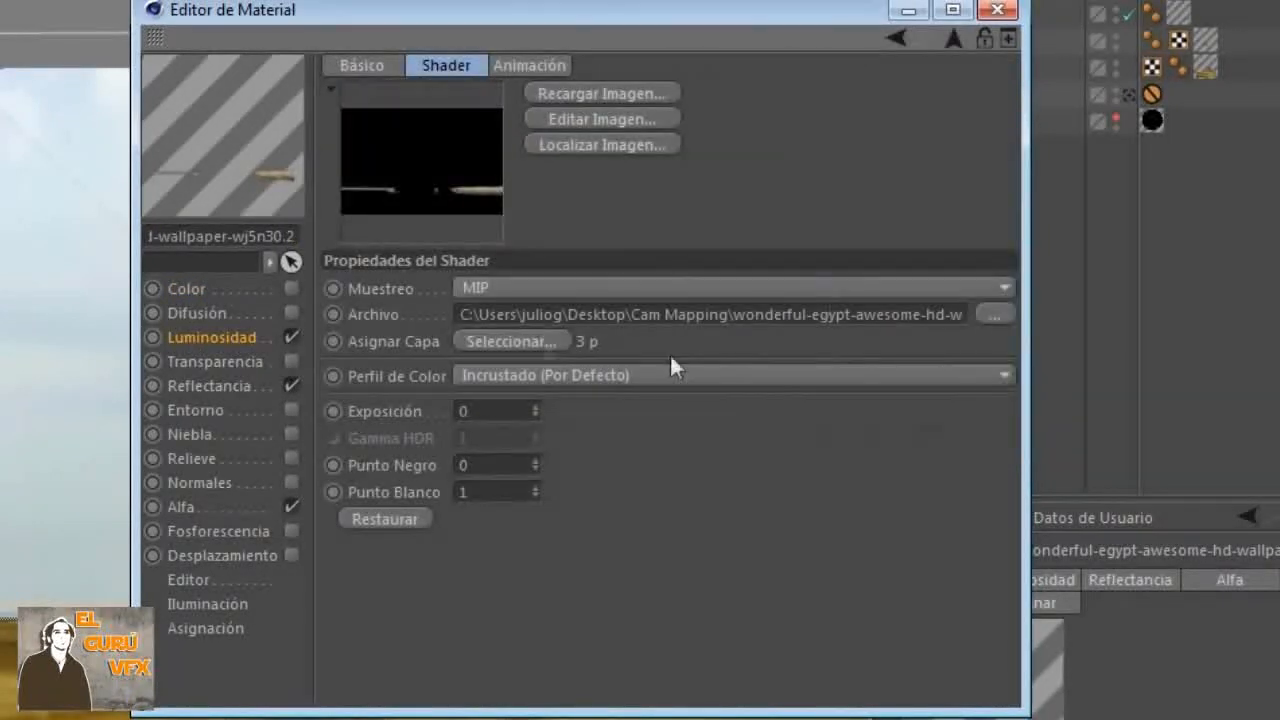
{"action": "left_click", "coordinate": [594, 92]}
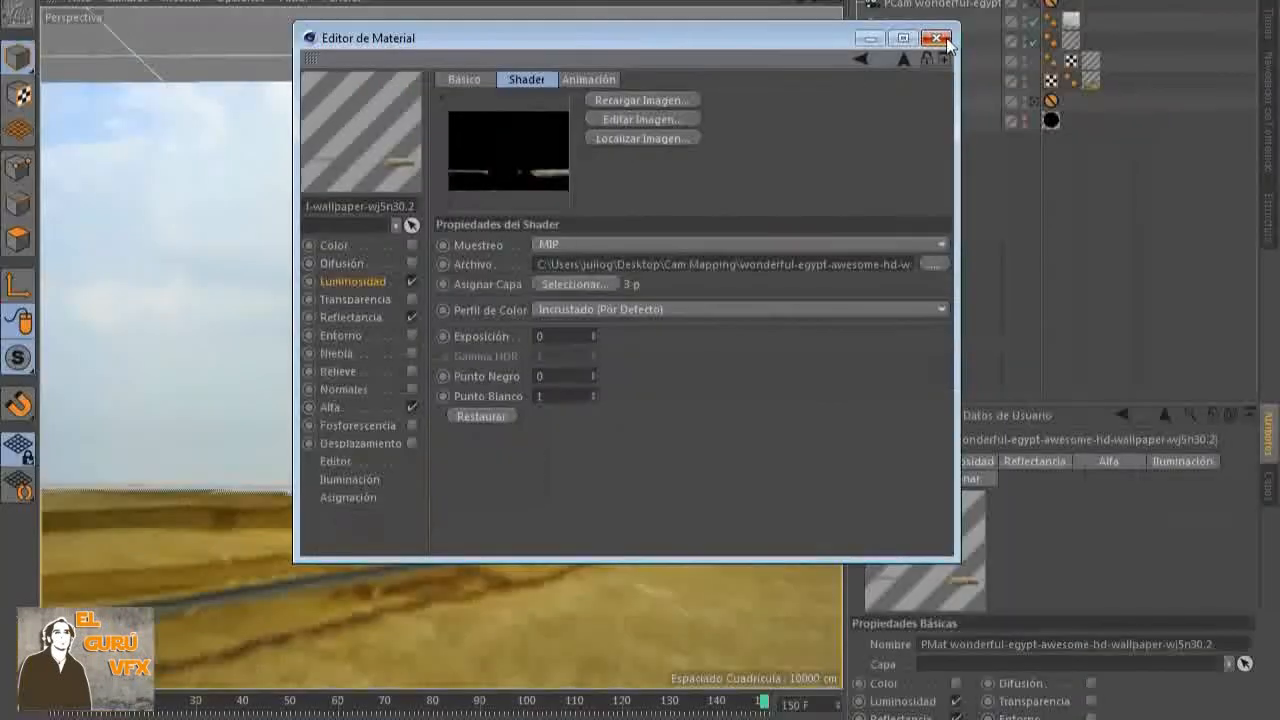
Close the material editor, reposition the anim1 camera closer to the pyramids at frame 150, and test-render the view
{"action": "left_click", "coordinate": [997, 9]}
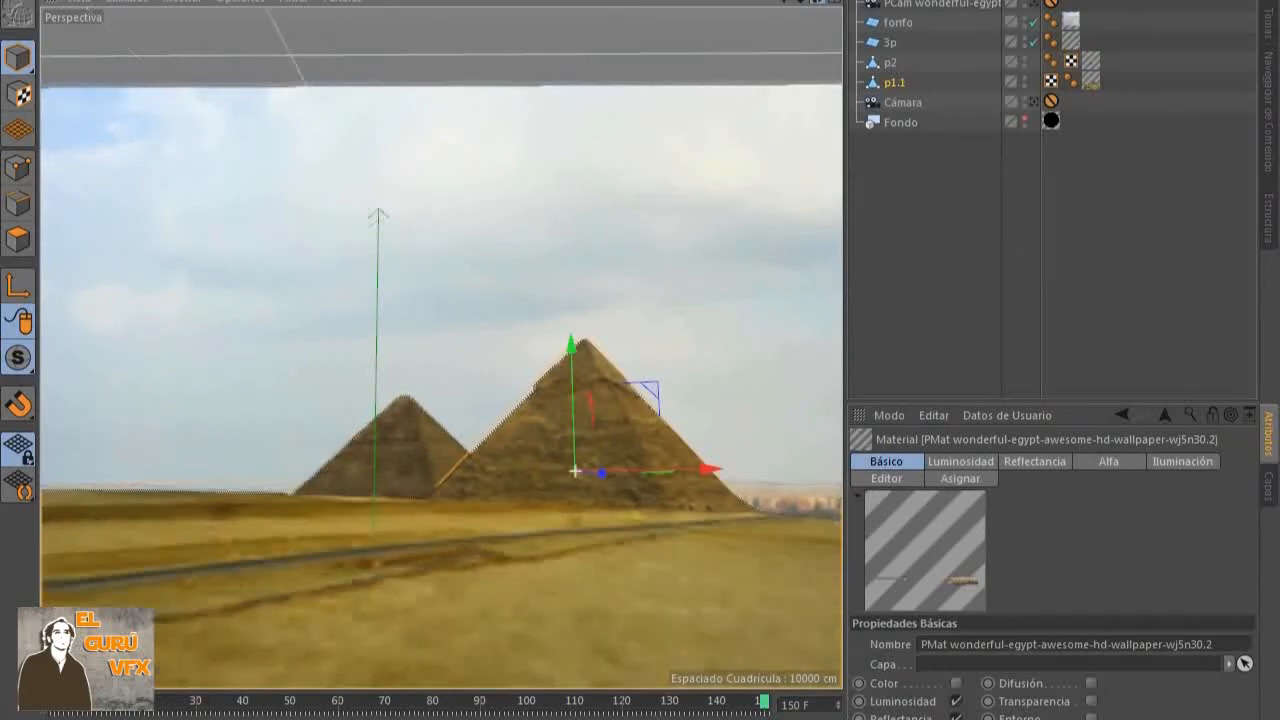
{"action": "left_click_drag", "start_coordinate": [575, 471], "coordinate": [587, 457], "text": "alt"}
{"action": "left_click_drag", "start_coordinate": [803, 4], "coordinate": [838, 4]}
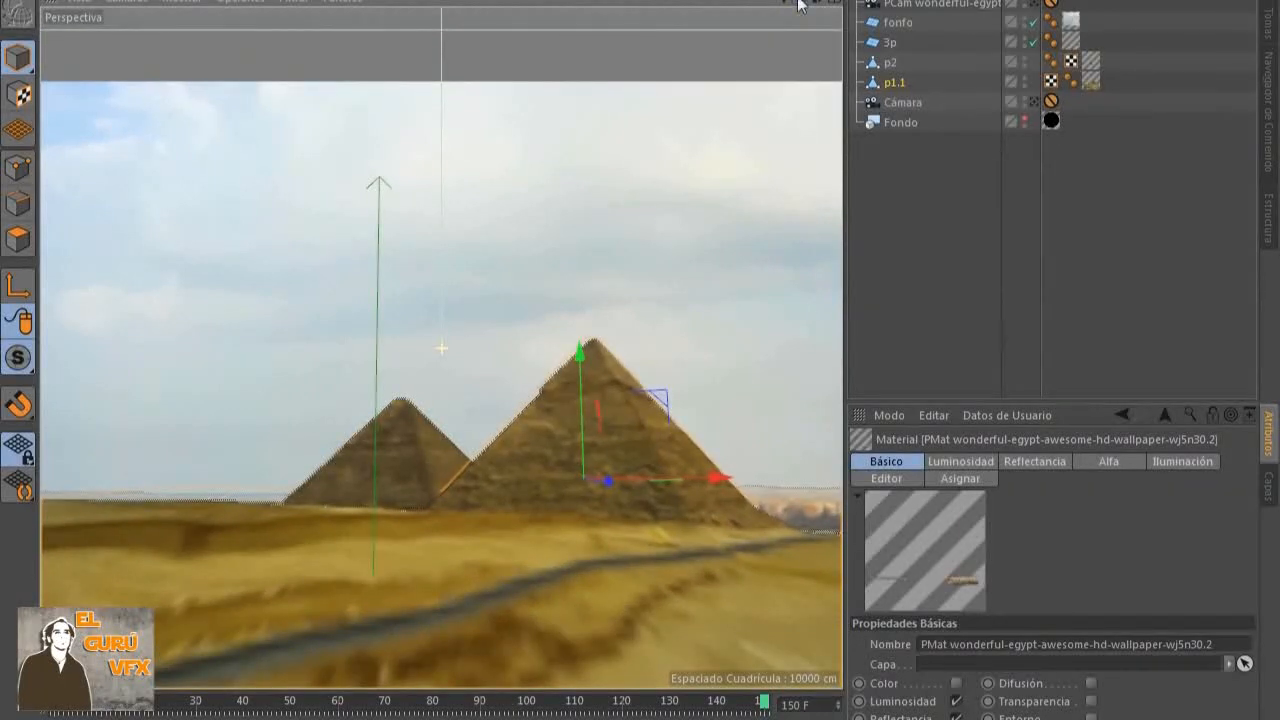
{"action": "key", "text": "ctrl+r"}
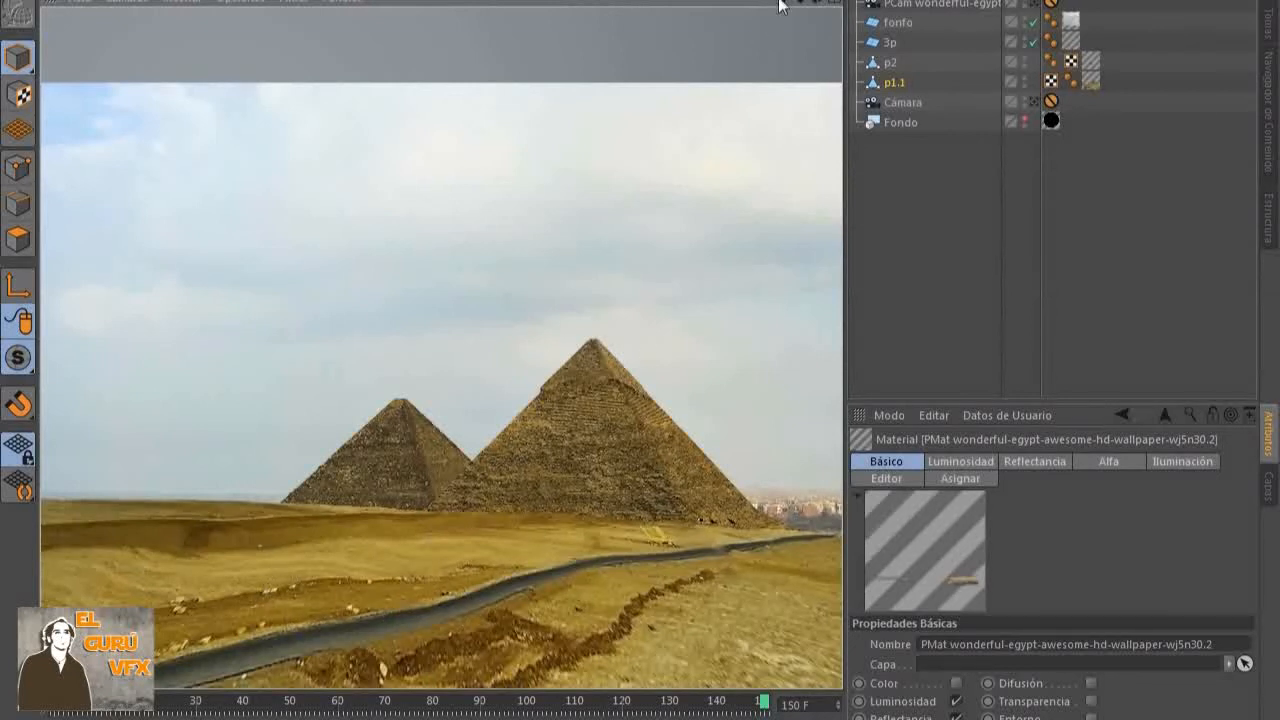
Adjust the anim1 camera's height at frame 150 to a lower viewpoint, checking the framing with test renders of the view
{"action": "mouse_move", "coordinate": [817, 2]}
{"action": "left_mouse_down"}
{"action": "mouse_move", "coordinate": [817, 14]}
{"action": "mouse_move", "coordinate": [817, 0]}
{"action": "left_mouse_up"}
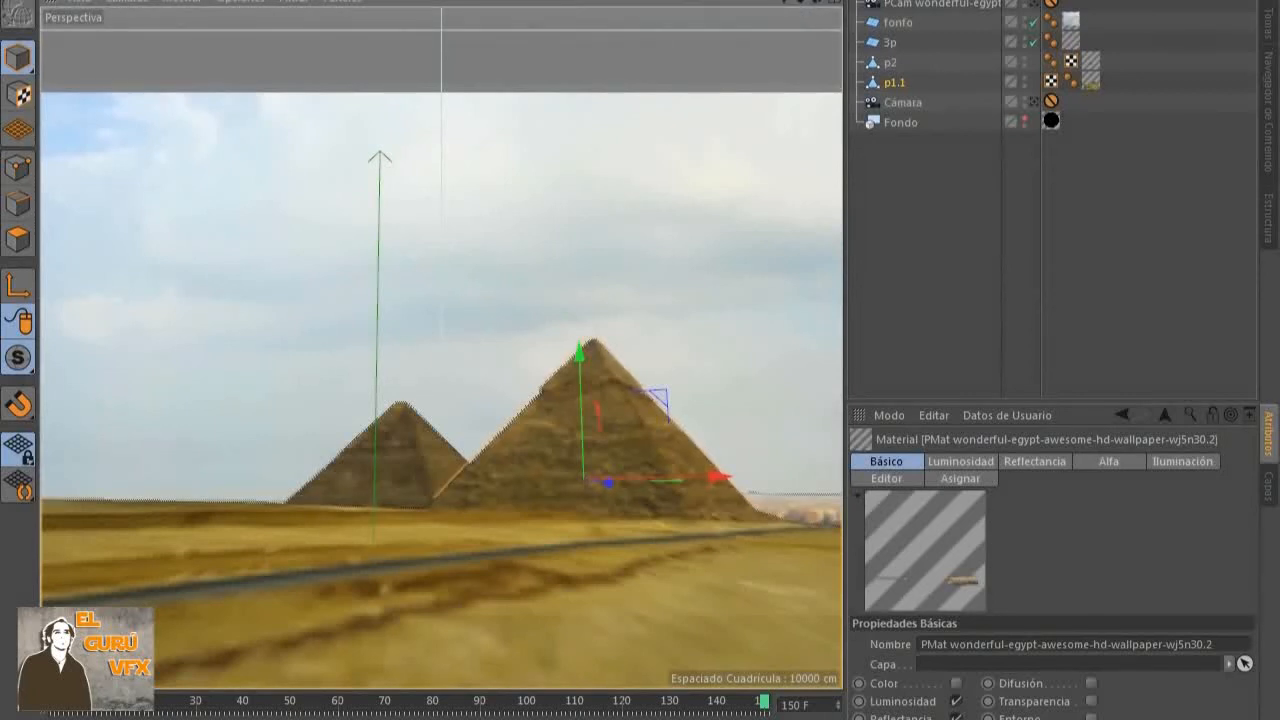
{"action": "key", "text": "ctrl+r"}
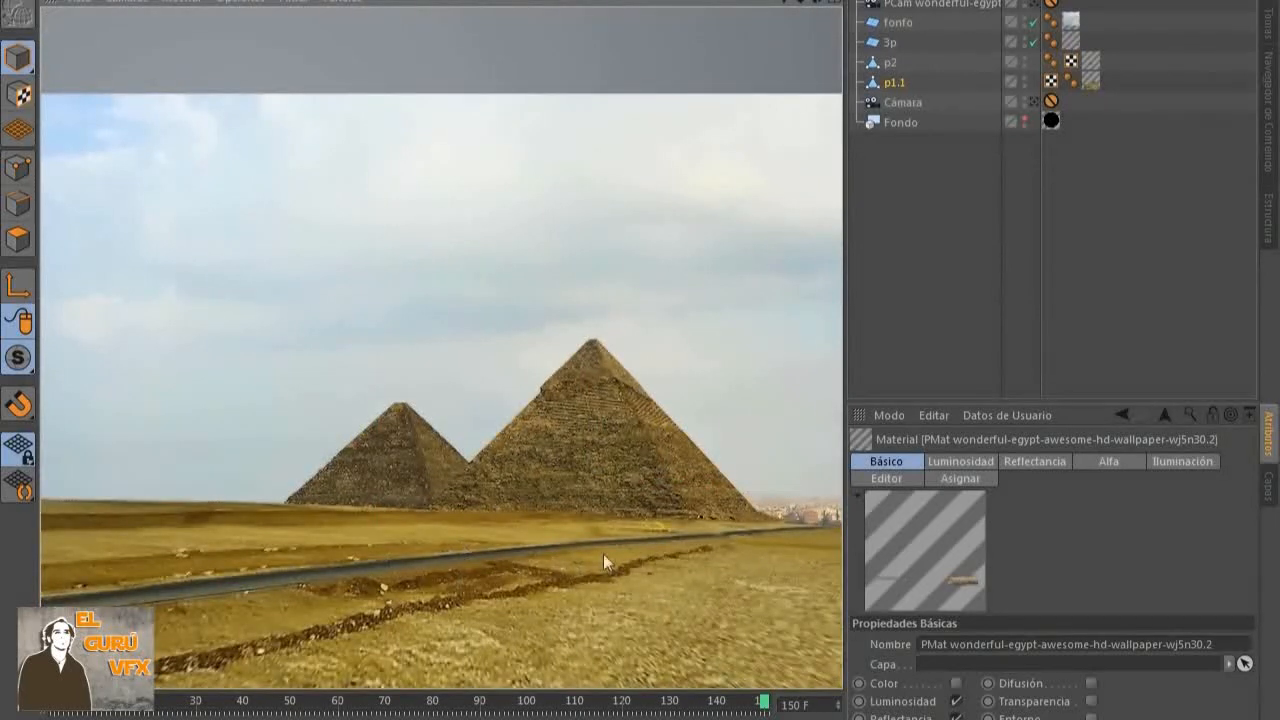
{"action": "left_click_drag", "start_coordinate": [817, 2], "coordinate": [817, 6]}
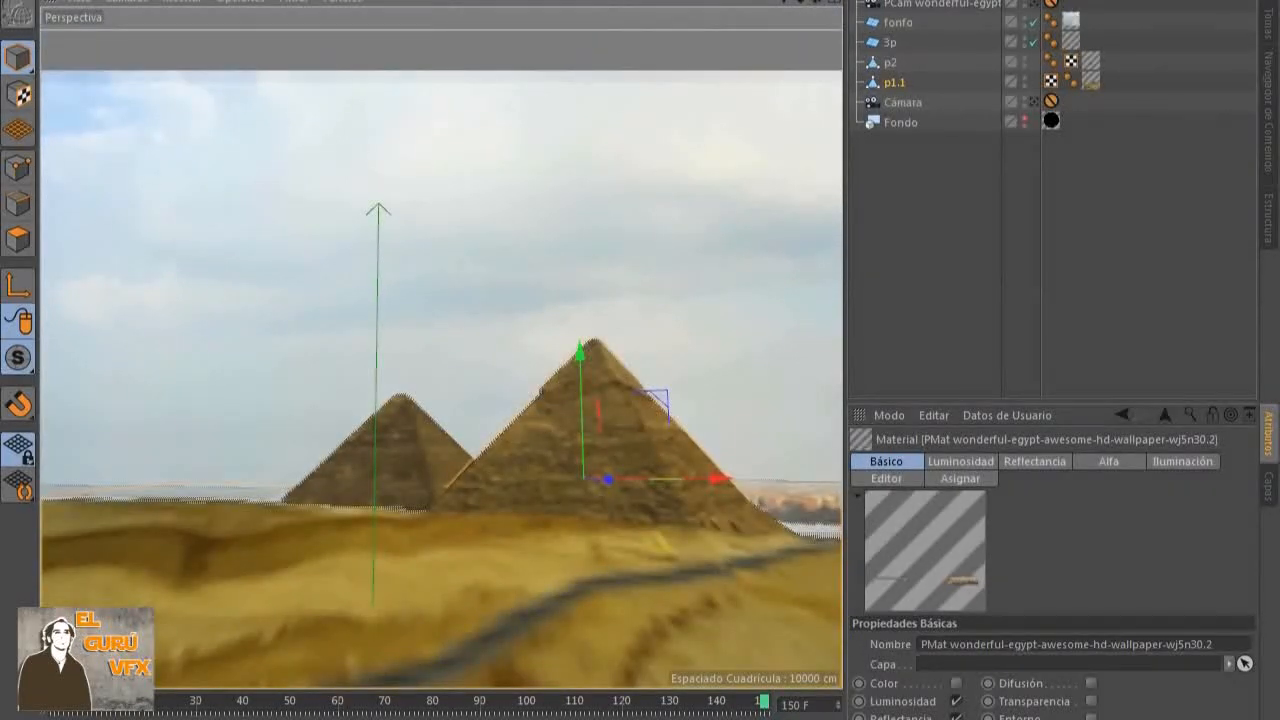
{"action": "key", "text": "ctrl+r"}
{"action": "left_click_drag", "start_coordinate": [817, 4], "coordinate": [817, 10]}
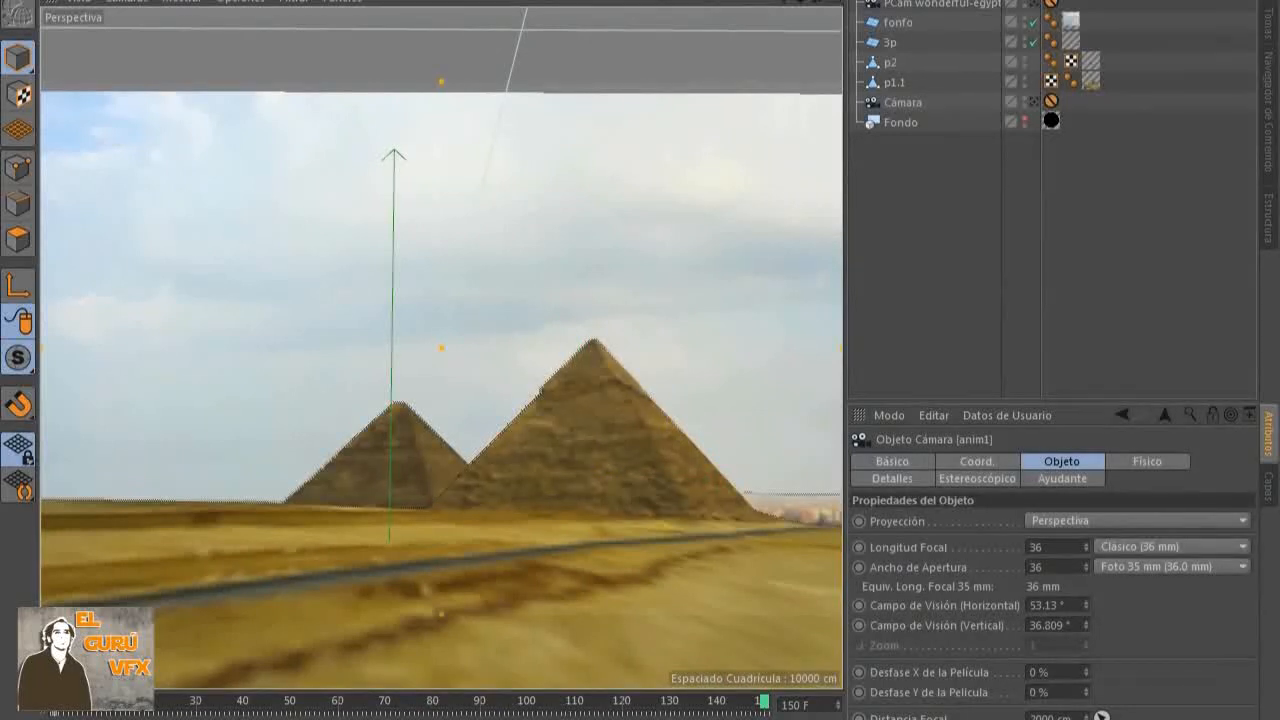
Play back the camera animation, test-render the view at frame 114, and return to frame 0
{"action": "key", "text": "F8"}
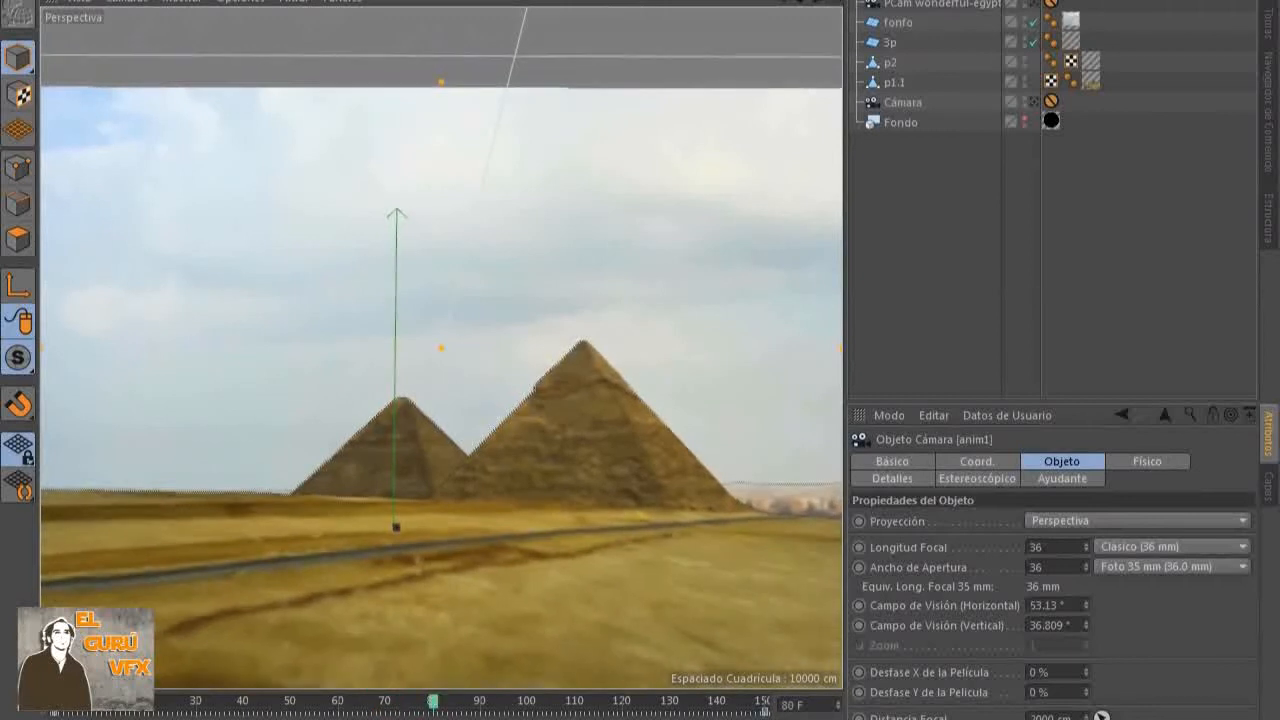
{"action": "key", "text": "F8"}
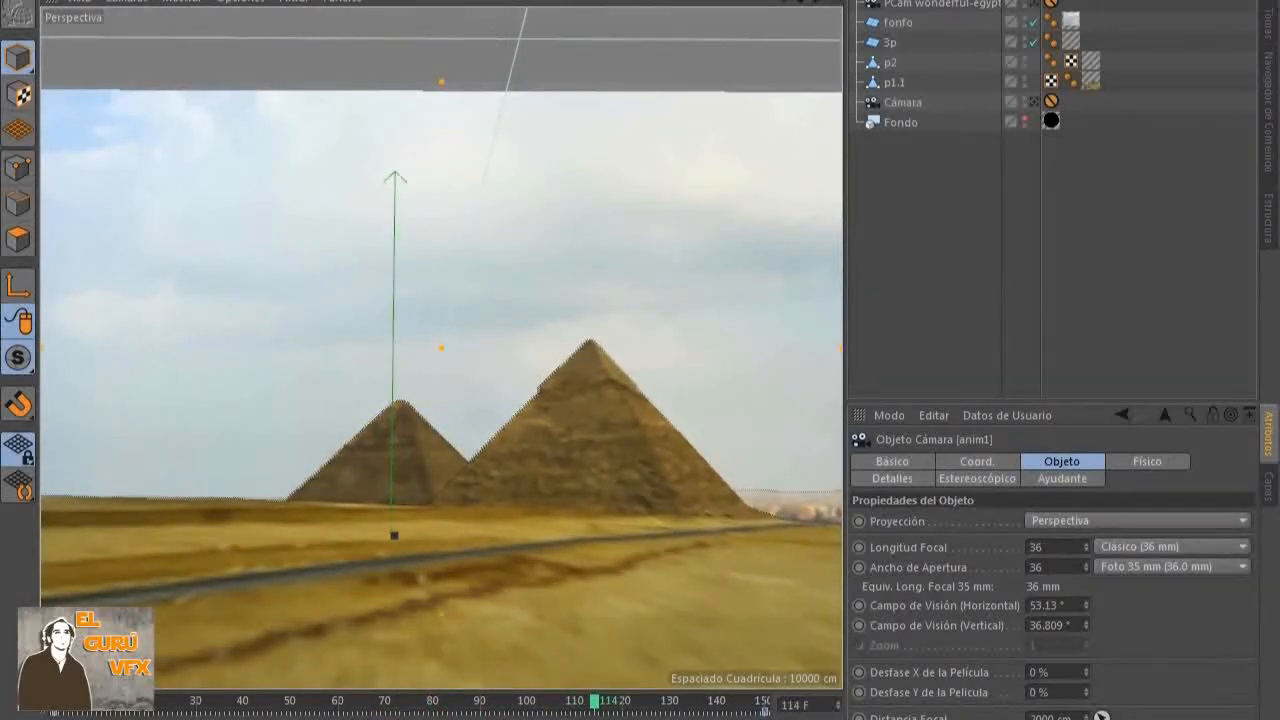
{"action": "key", "text": "ctrl+r"}
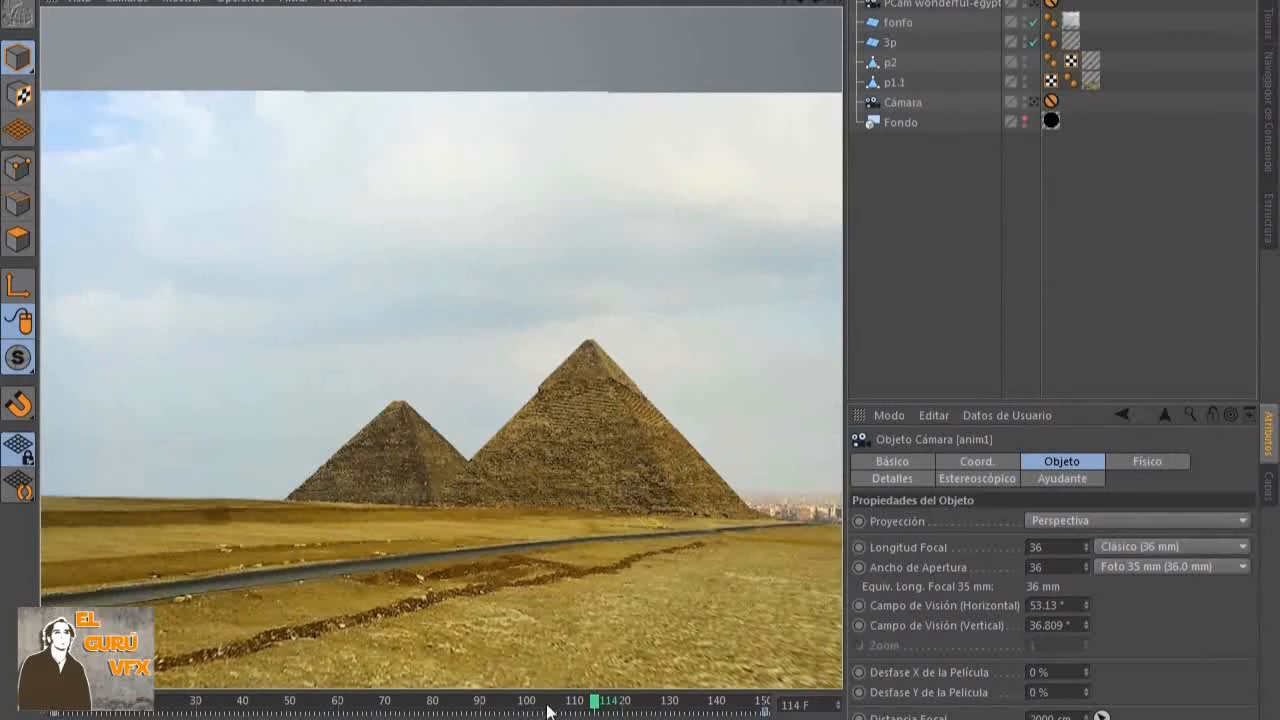
{"action": "left_click_drag", "start_coordinate": [587, 707], "coordinate": [6, 623]}
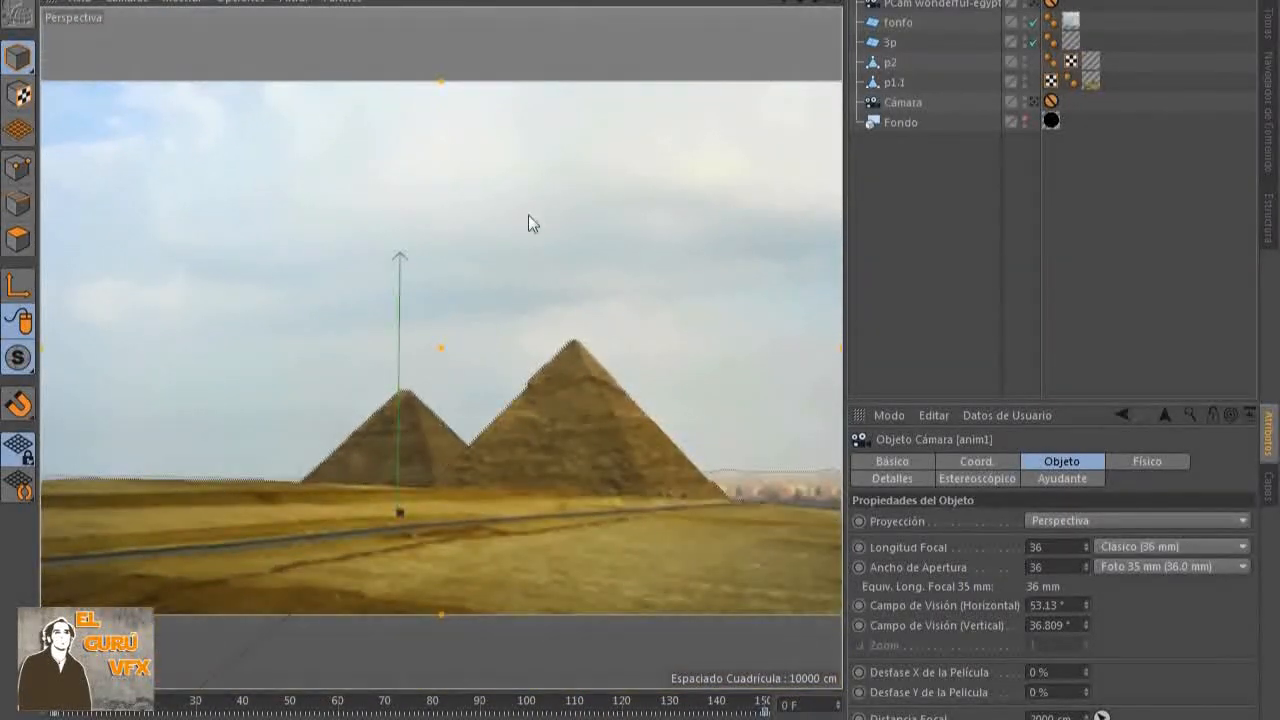
Set the render output to the HDV/HDTV 720 29.97 film/video preset
{"action": "key", "text": "ctrl+b"}
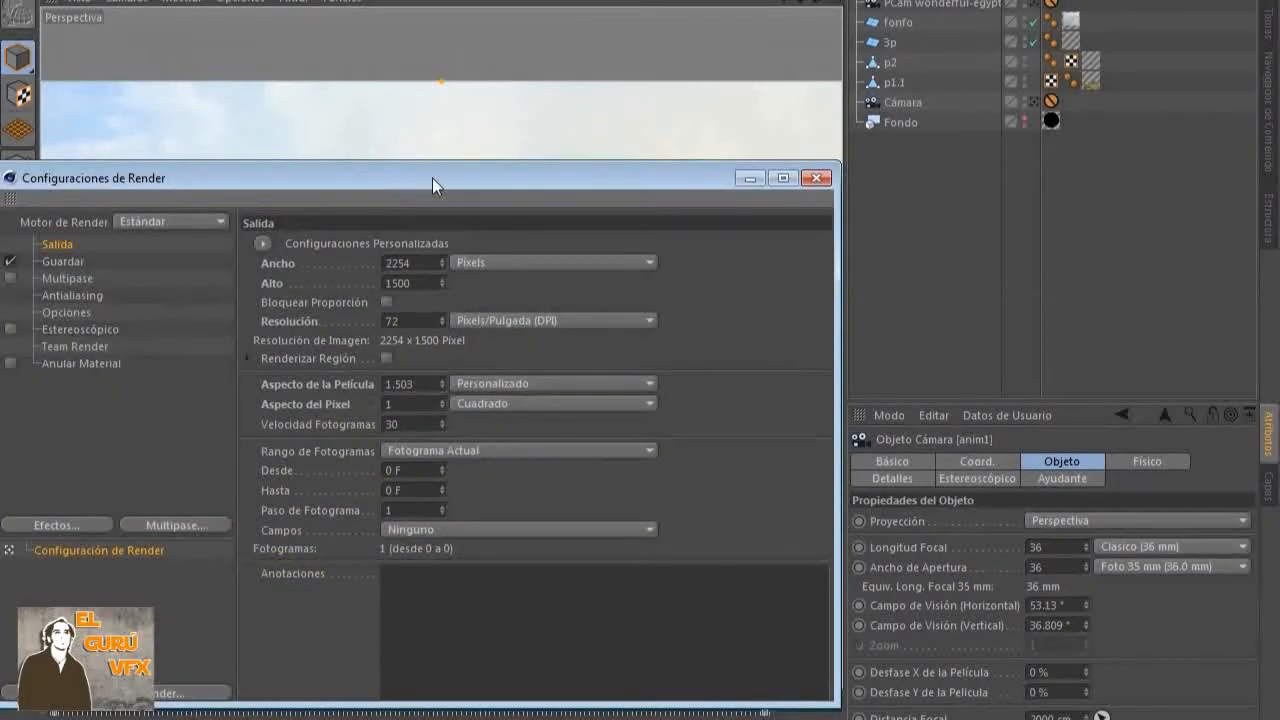
{"action": "left_click", "coordinate": [549, 185]}
{"action": "mouse_move", "coordinate": [600, 246]}
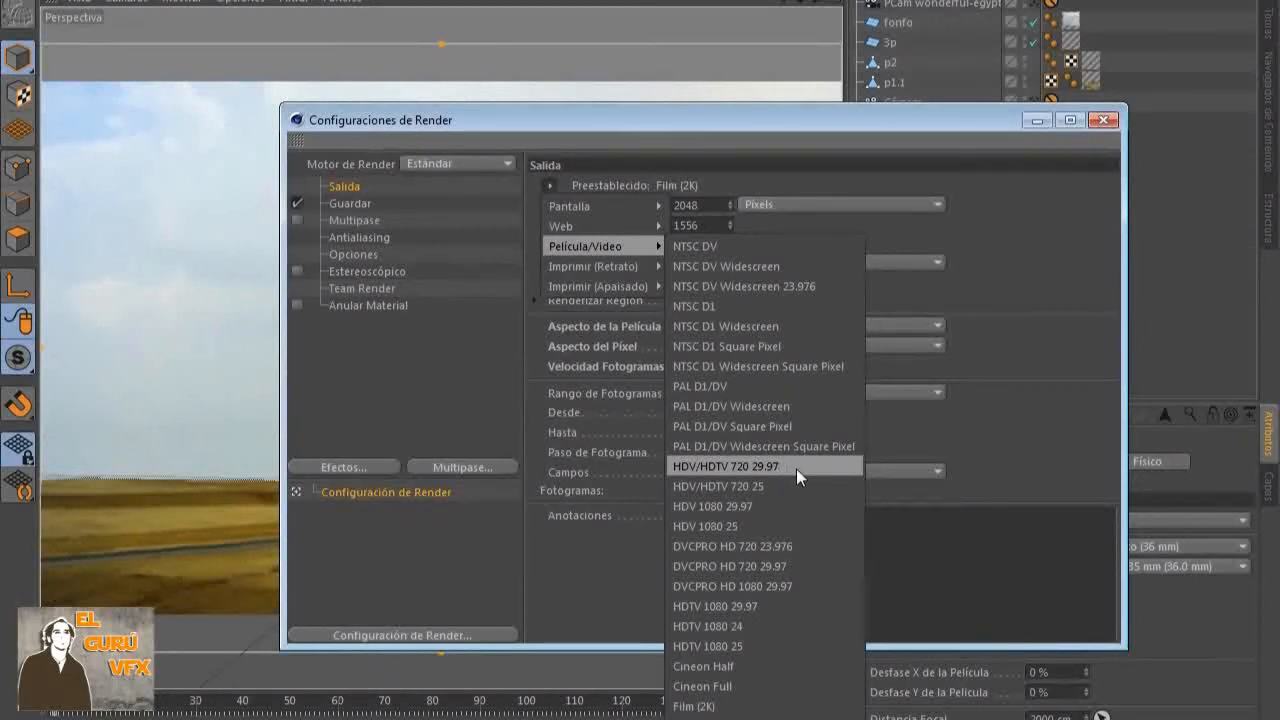
{"action": "left_click", "coordinate": [796, 467]}
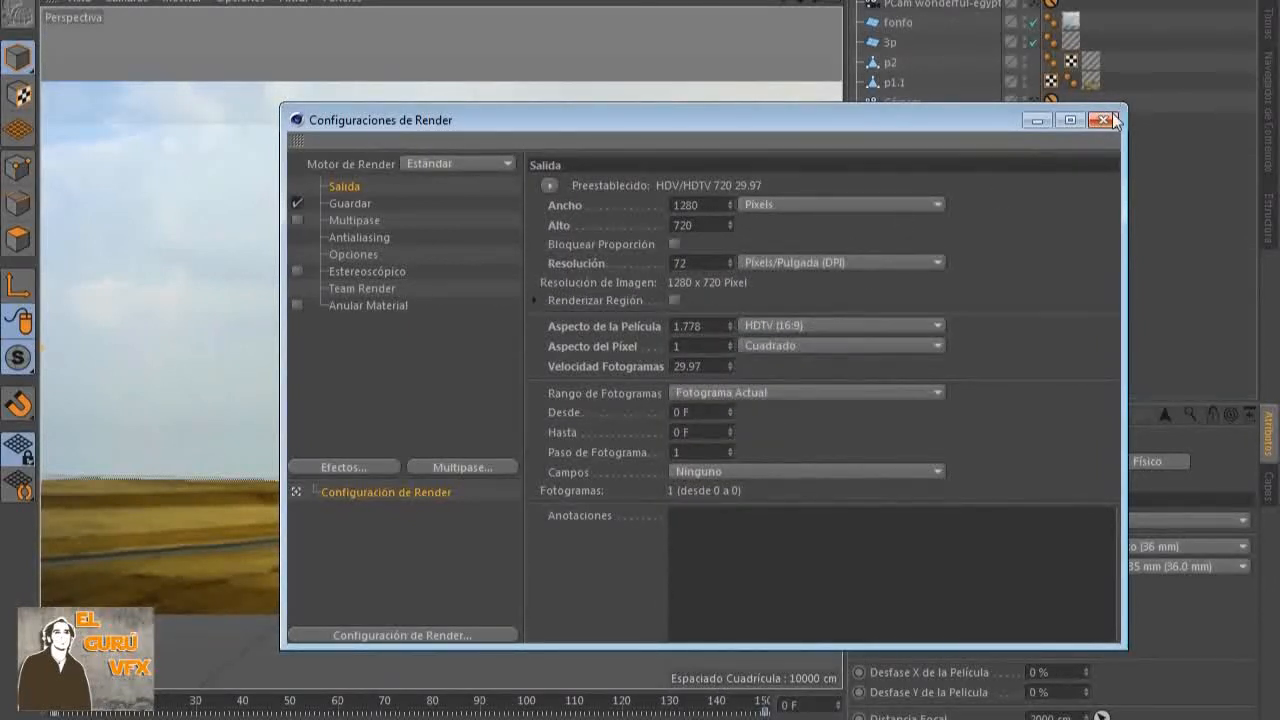
{"action": "left_click", "coordinate": [1108, 120]}
Scrub the camera animation within the new frame format and review the render output settings
{"action": "left_click_drag", "start_coordinate": [48, 712], "coordinate": [3, 589]}
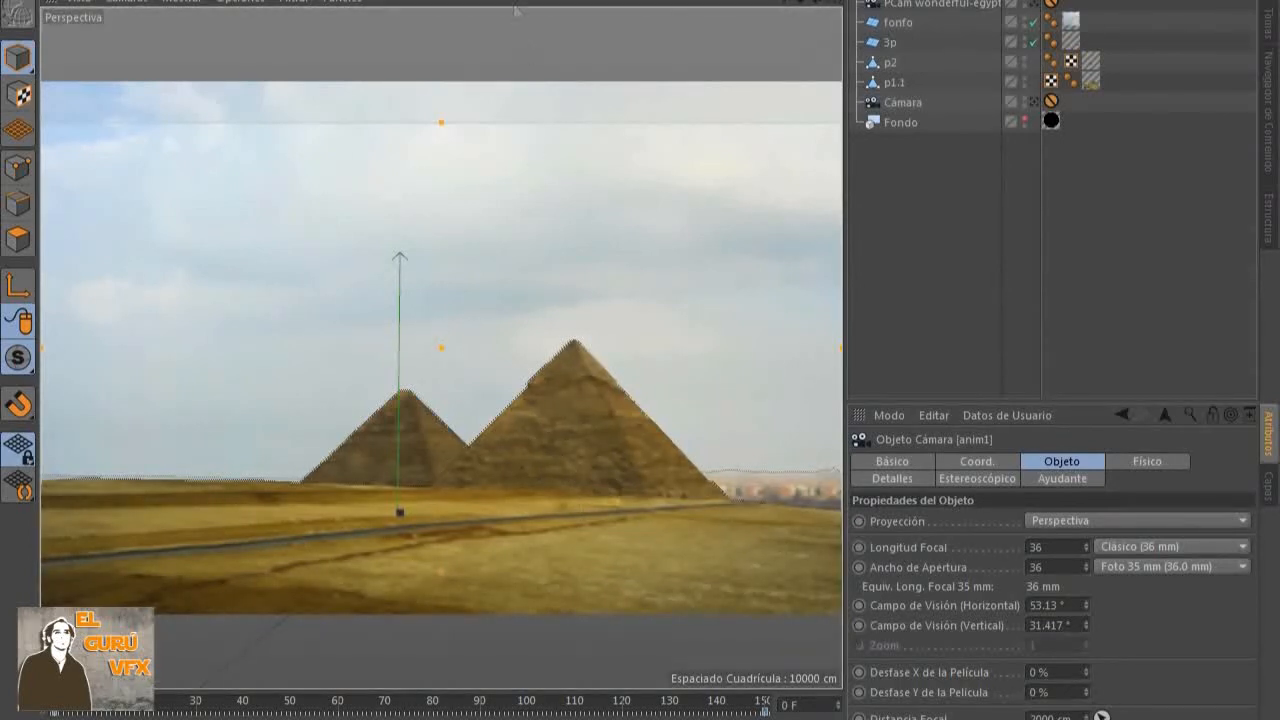
{"action": "key", "text": "ctrl+b"}
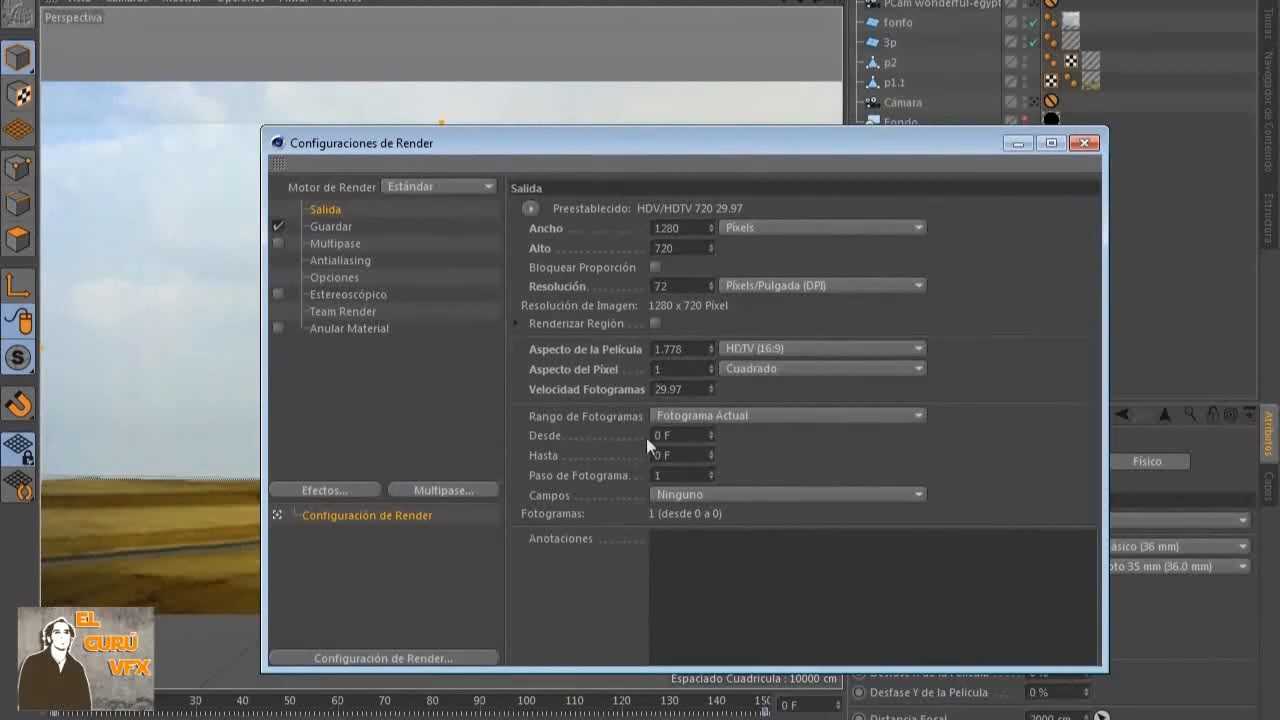
{"action": "left_click", "coordinate": [1086, 146]}
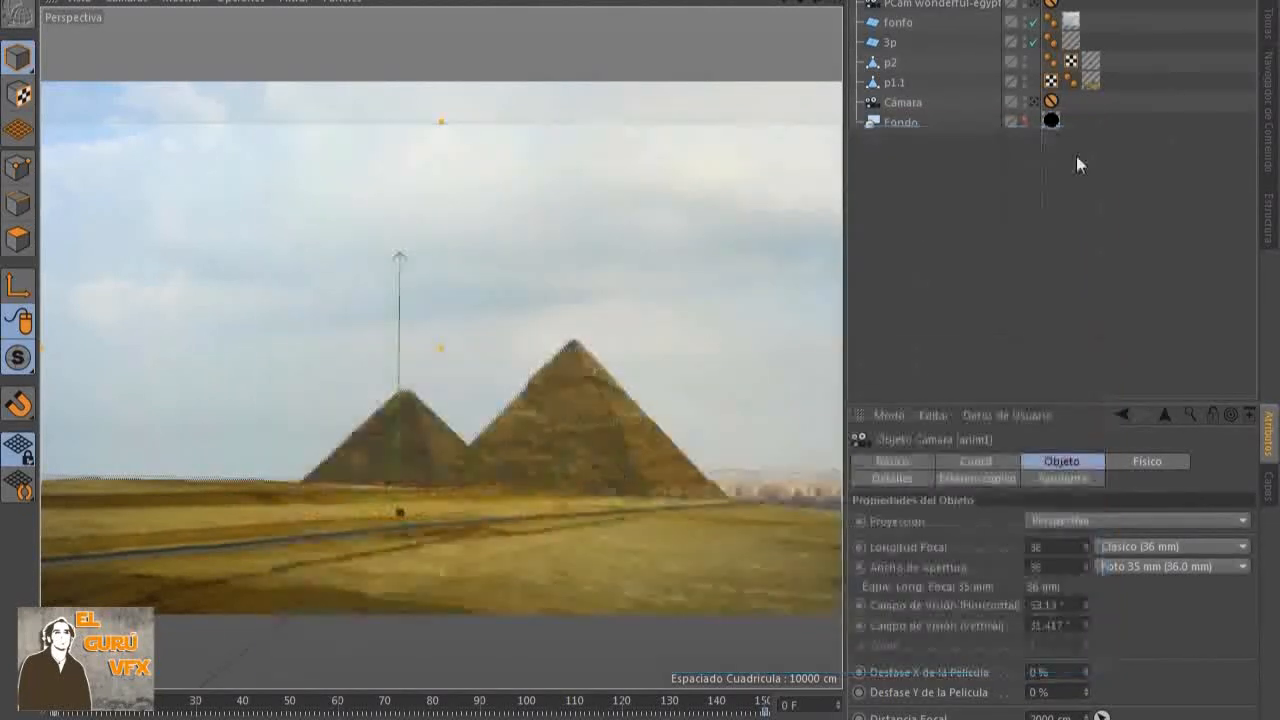
{"action": "mouse_move", "coordinate": [57, 708]}
{"action": "left_mouse_down"}
{"action": "mouse_move", "coordinate": [766, 708]}
{"action": "mouse_move", "coordinate": [55, 708]}
{"action": "left_mouse_up"}
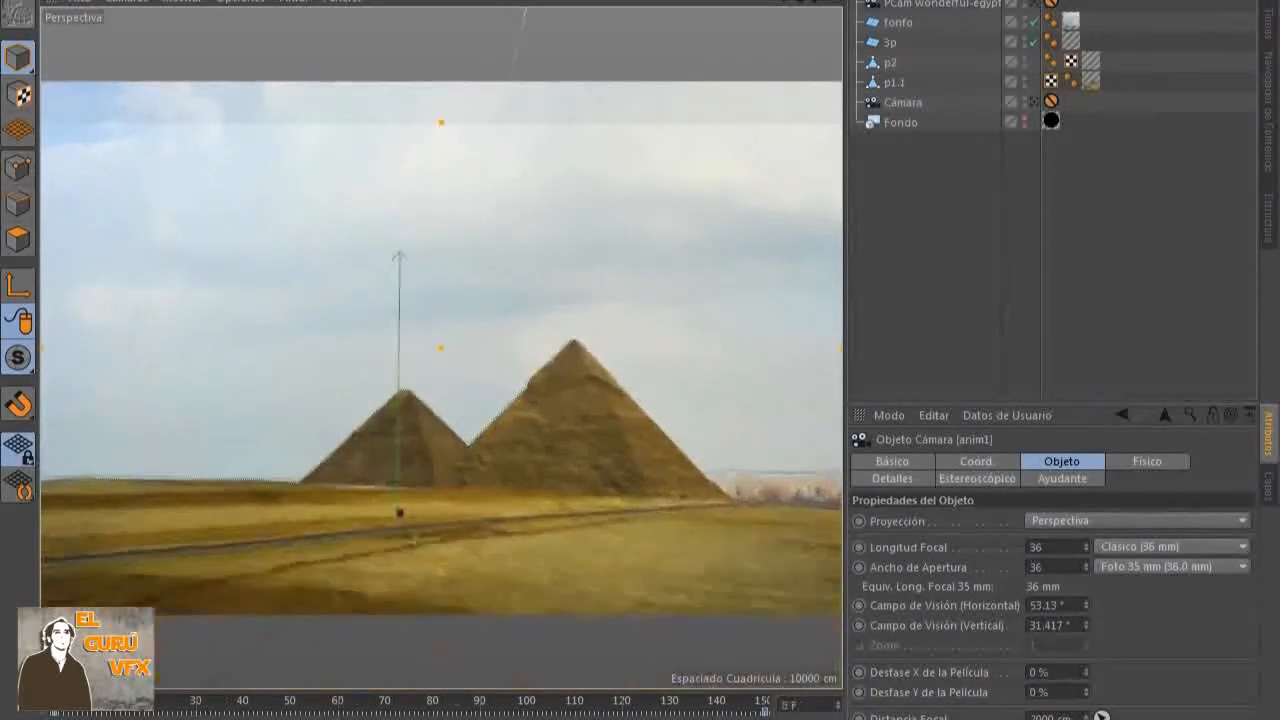